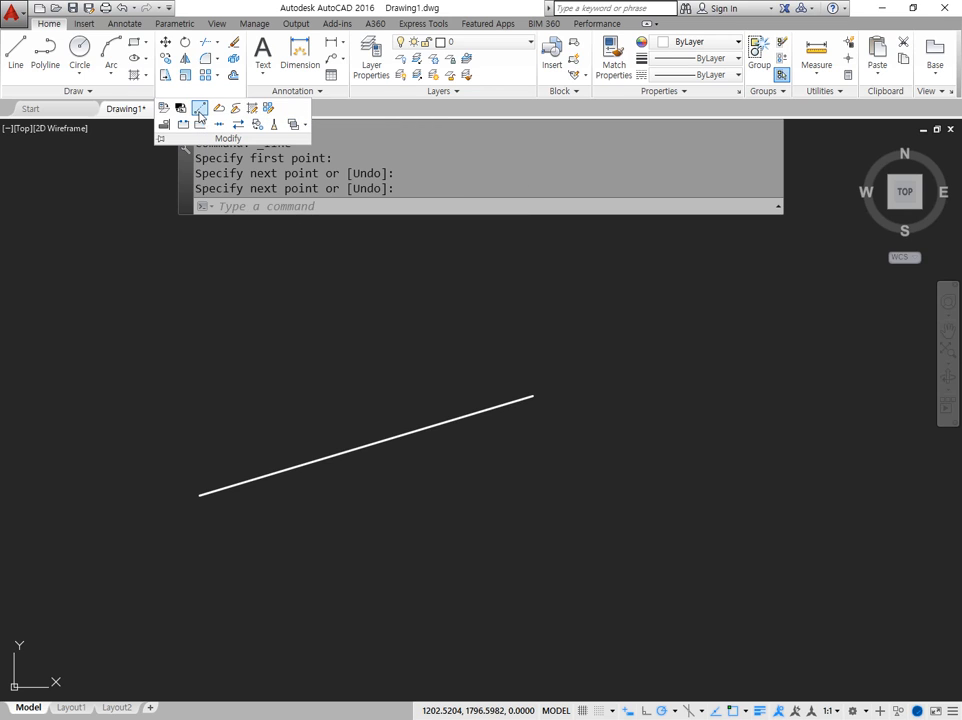
key(ctrl+Tab)
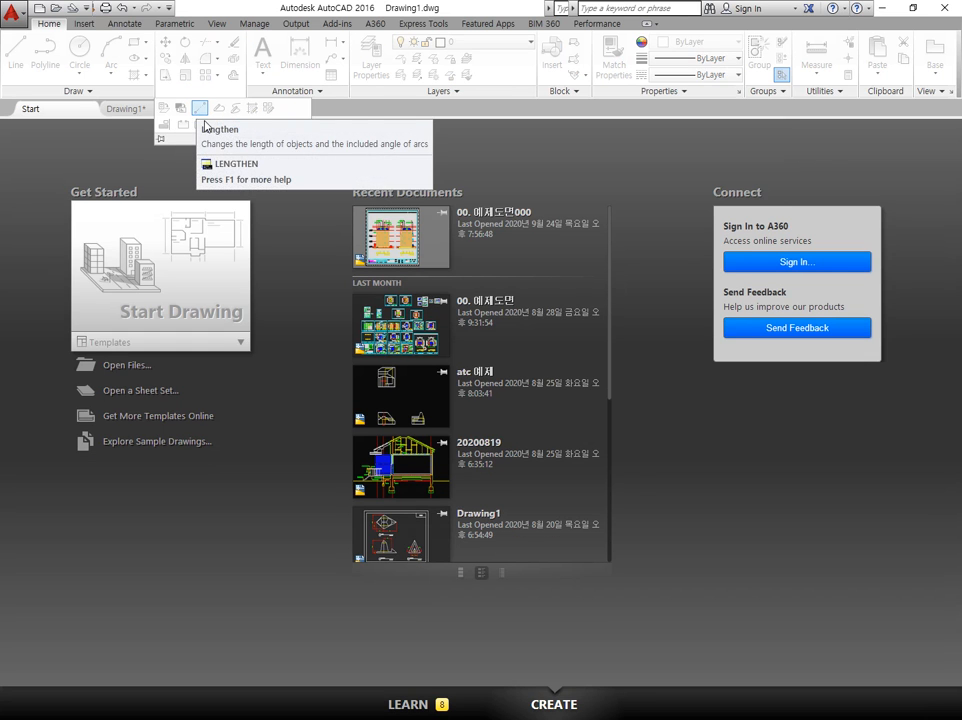
key(ctrl+Tab)
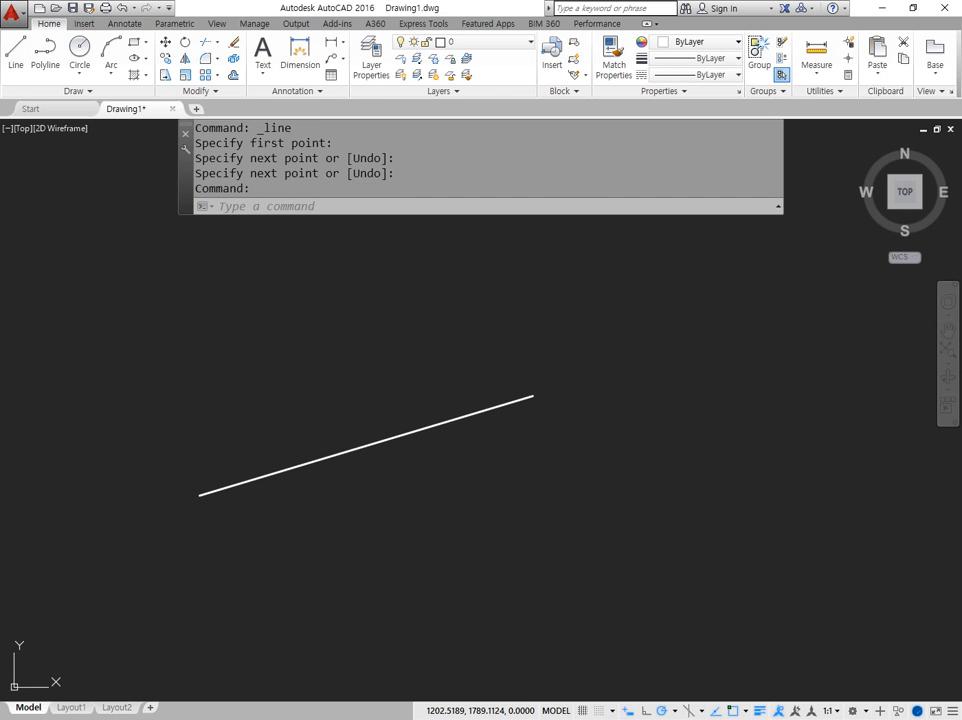
click(215, 91)
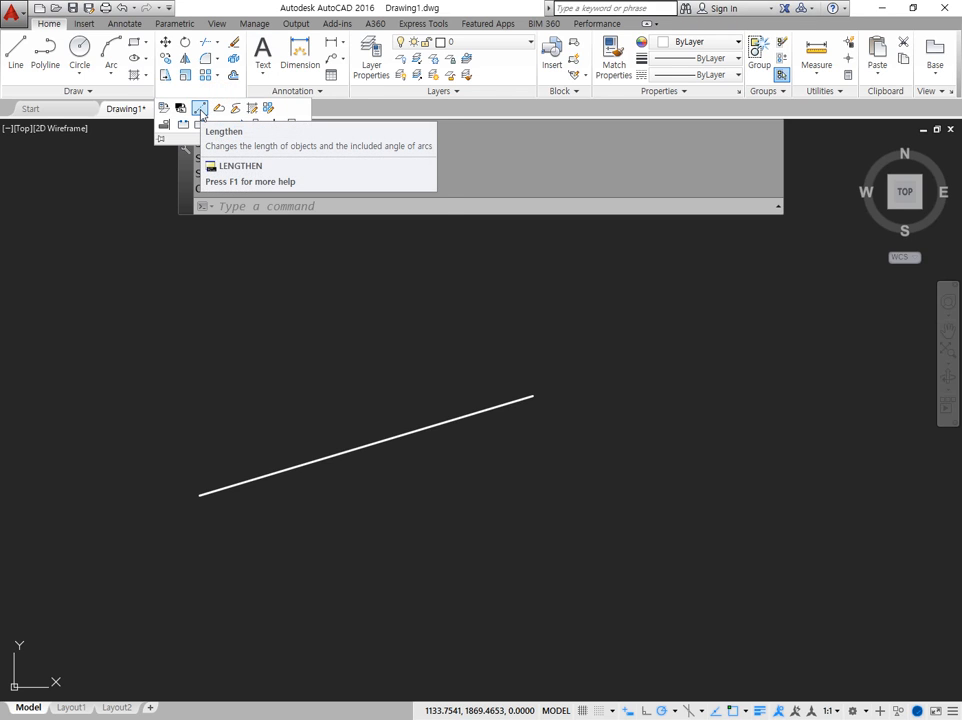
Step: Start the Lengthen command with the alias LEN to change the length of the sloped line
click(493, 208)
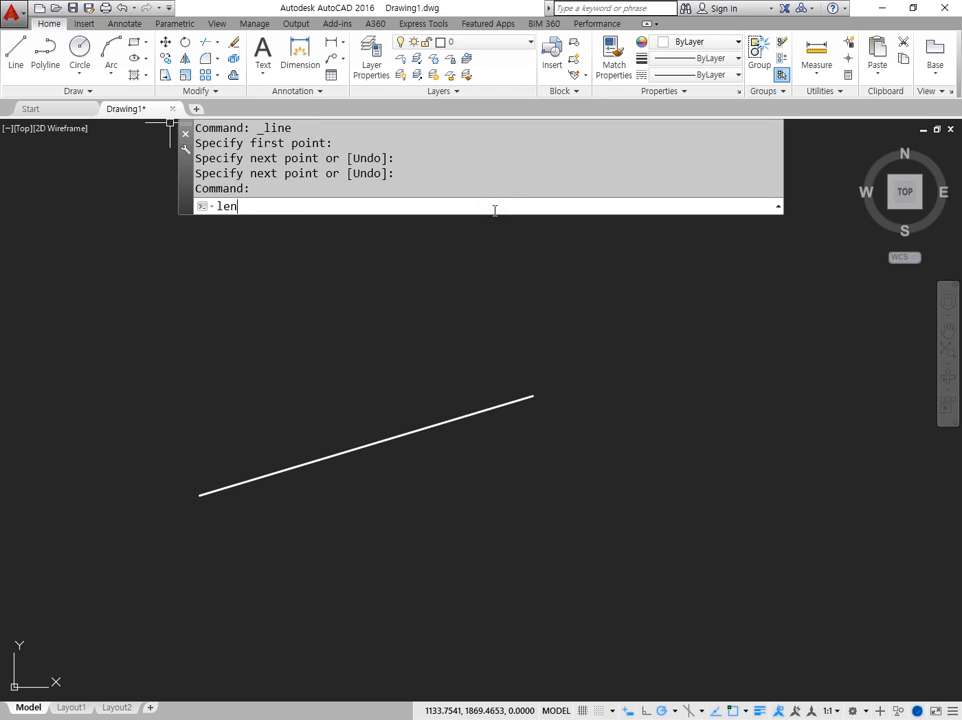
text(len)
key(Return)
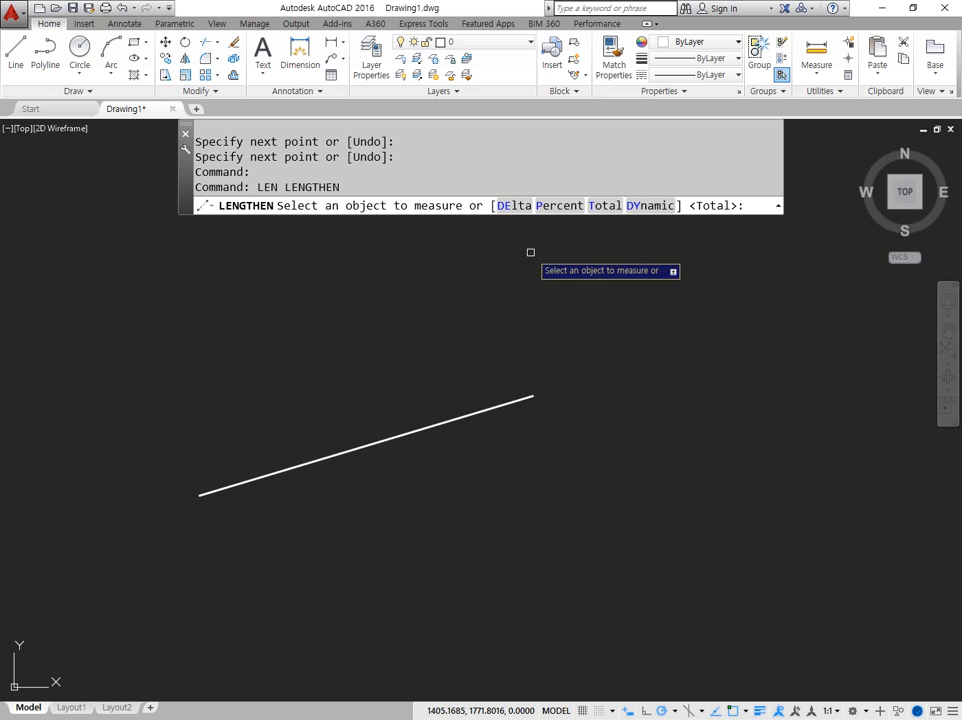
mouse_move(532, 248)
mouse_down()
mouse_move(498, 192)
mouse_move(690, 185)
mouse_move(620, 236)
mouse_move(515, 242)
mouse_up()
drag(467, 274, 513, 241)
drag(561, 296, 558, 238)
drag(607, 142, 606, 181)
drag(649, 138, 651, 187)
drag(651, 187, 676, 164)
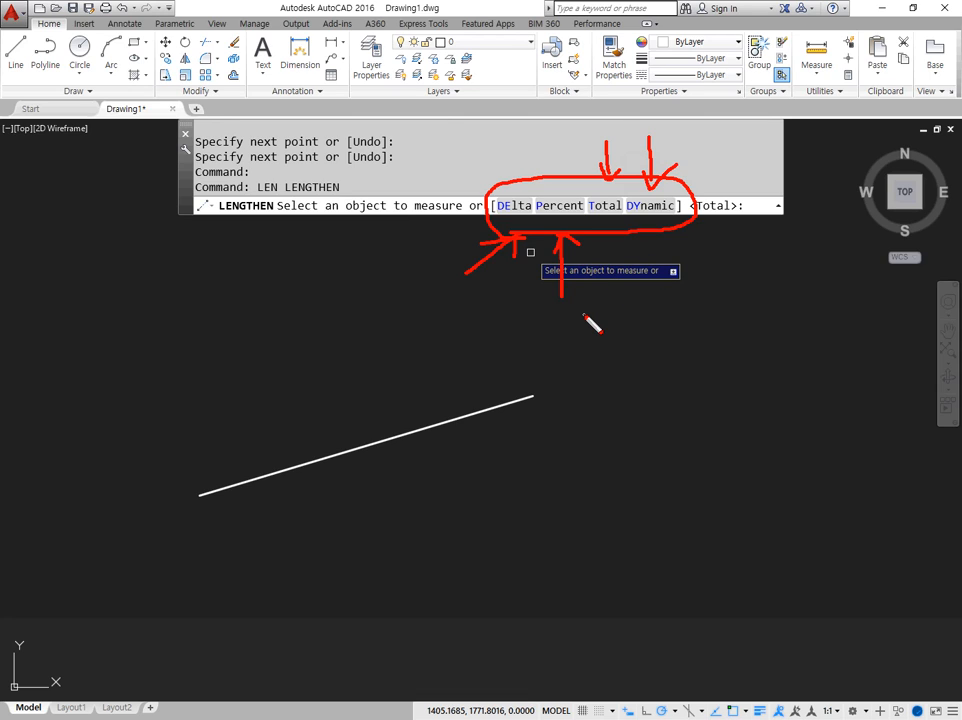
mouse_move(625, 215)
mouse_down()
mouse_move(666, 207)
mouse_move(691, 221)
mouse_move(670, 243)
mouse_up()
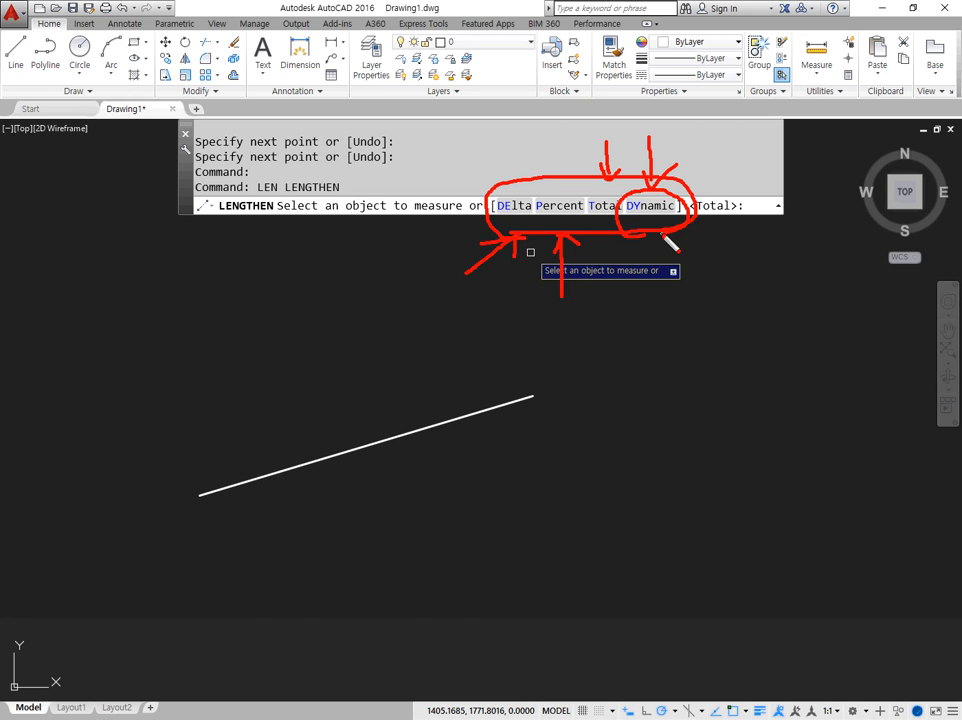
key(Escape)
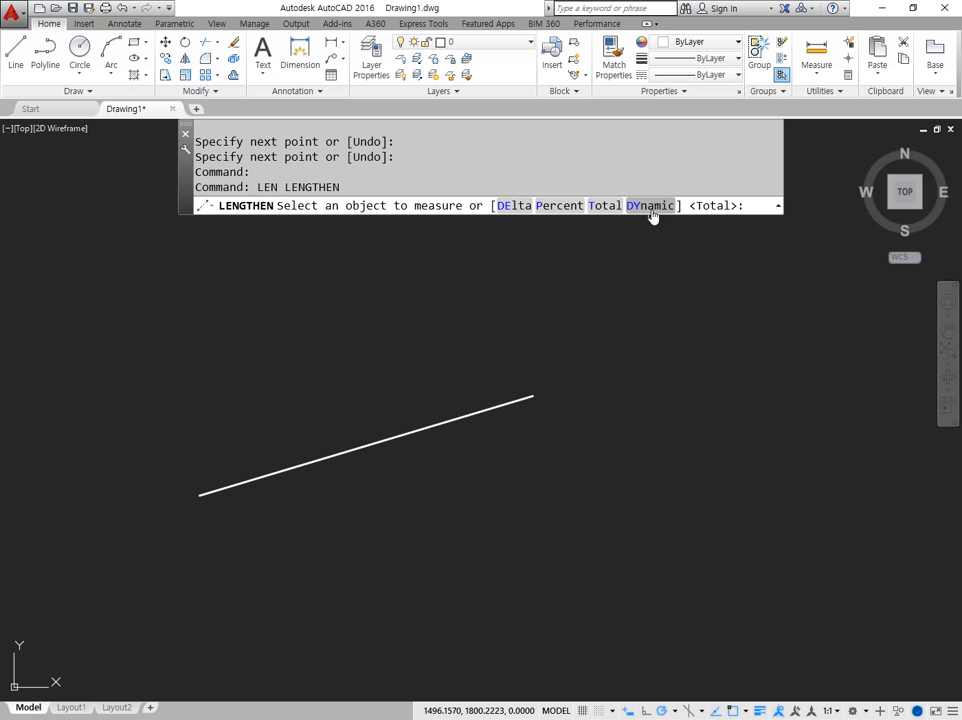
Step: Choose the Dynamic option of Lengthen for changing the sloped line's length freely
click(650, 206)
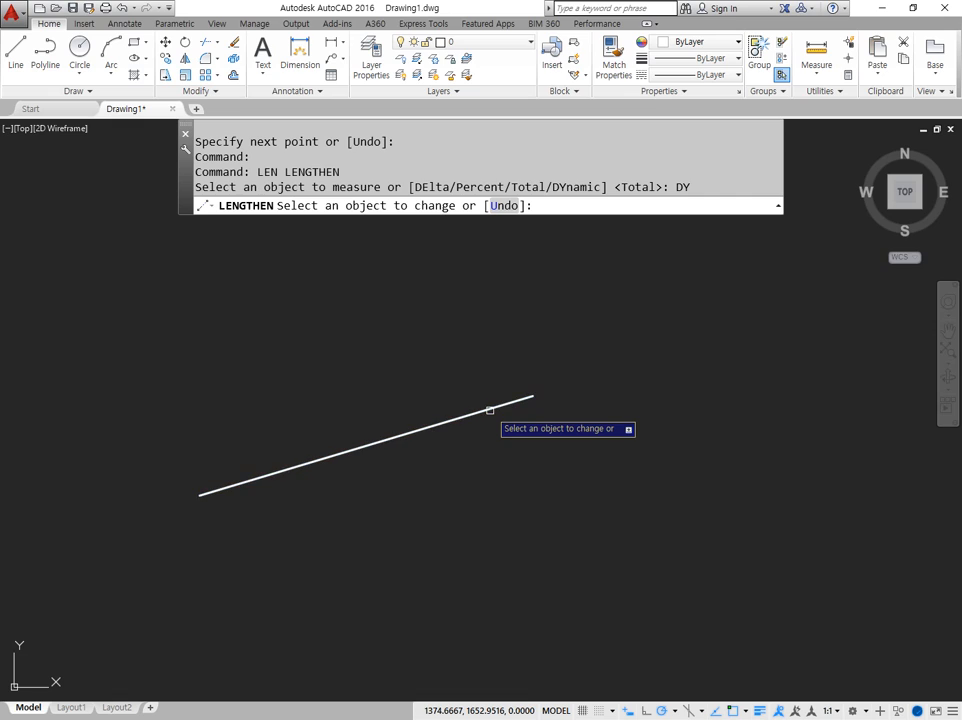
mouse_move(494, 429)
mouse_down()
mouse_move(485, 400)
mouse_move(499, 426)
mouse_move(491, 429)
mouse_up()
mouse_move(496, 428)
mouse_down()
mouse_move(548, 440)
mouse_move(554, 414)
mouse_move(545, 410)
mouse_up()
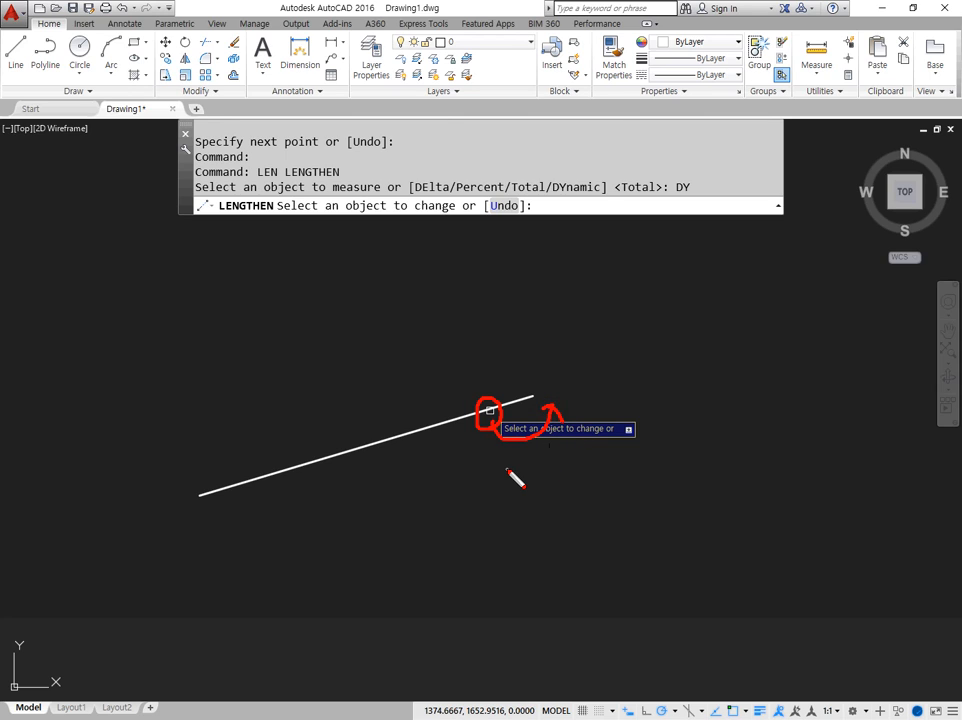
mouse_move(196, 517)
mouse_down()
mouse_move(200, 483)
mouse_move(236, 511)
mouse_move(200, 516)
mouse_up()
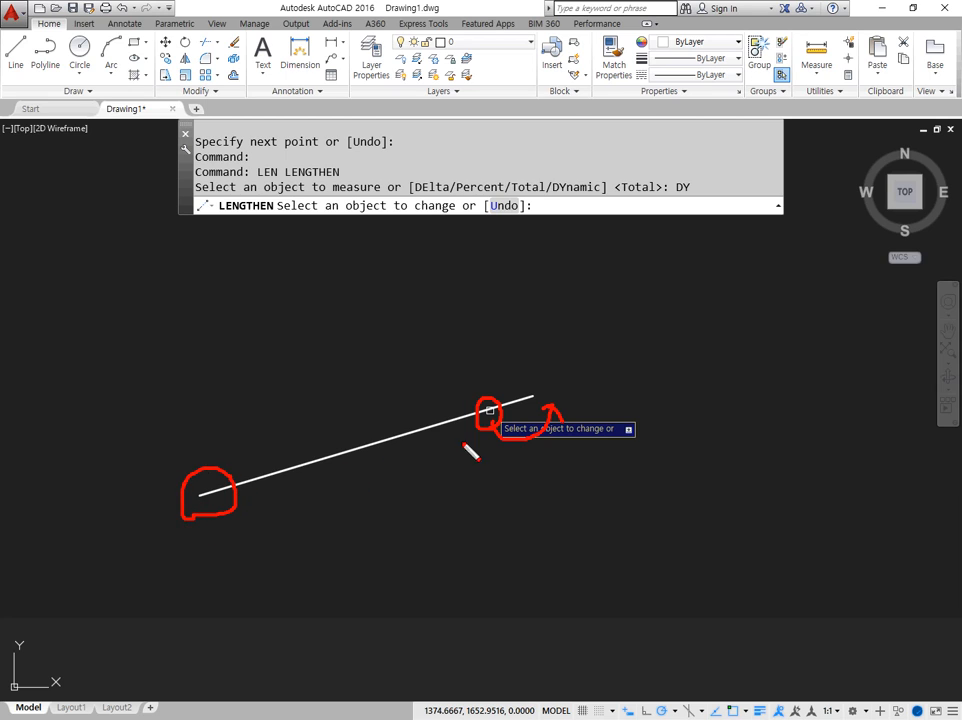
mouse_move(254, 486)
mouse_down()
mouse_move(259, 479)
mouse_move(258, 490)
mouse_move(205, 432)
mouse_move(190, 449)
mouse_up()
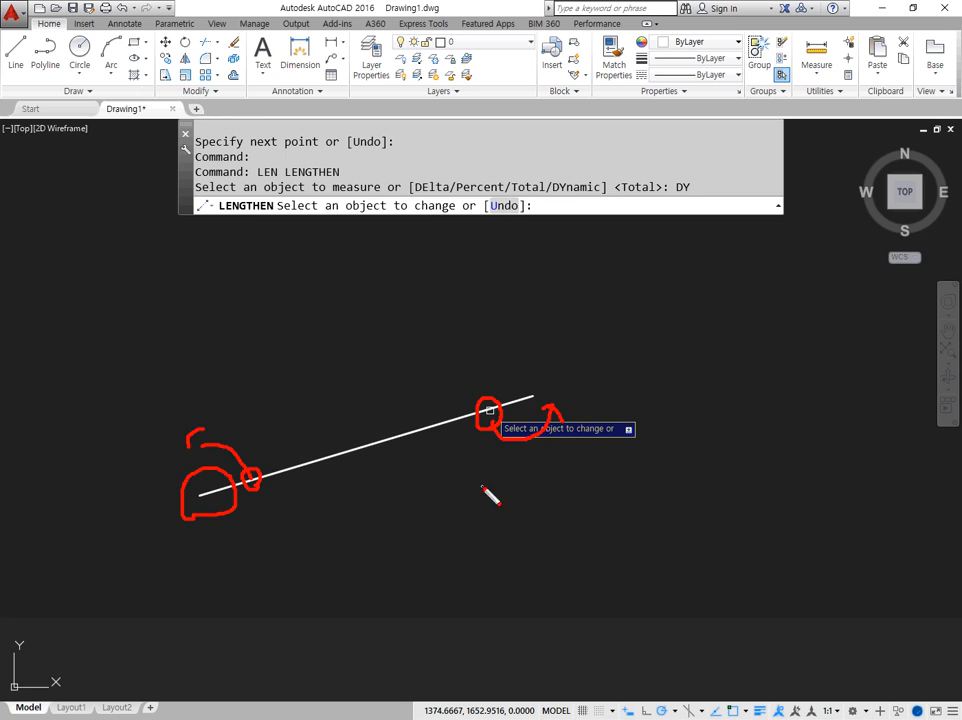
key(Escape)
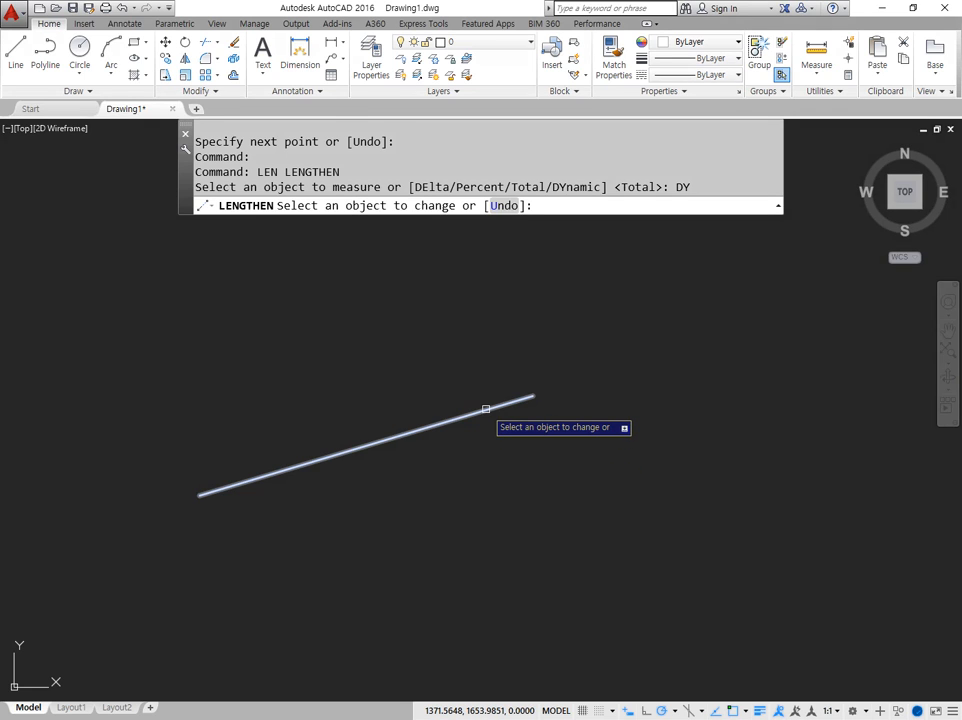
Step: Dynamically extend the line's upper end, then shorten its lower end past the midpoint and stretch it back out beyond its original position
click(486, 409)
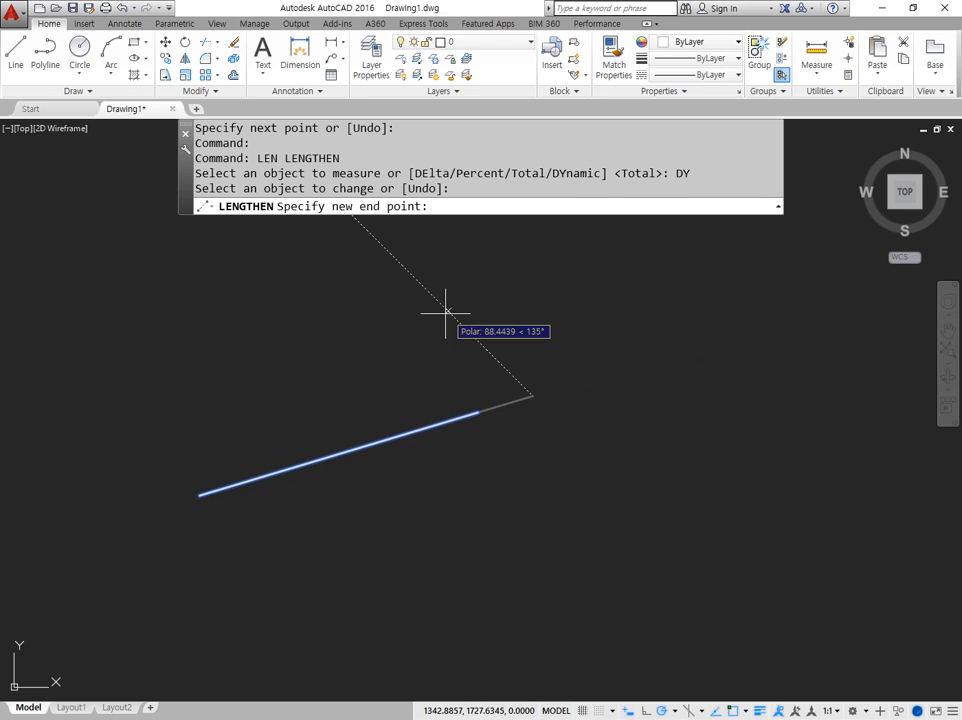
click(707, 290)
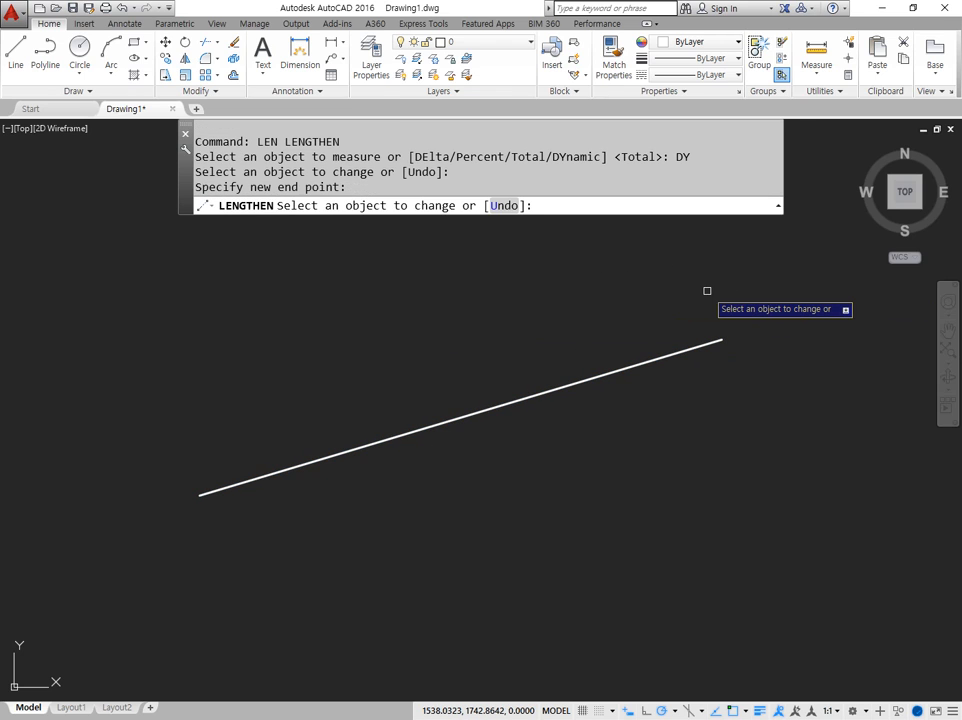
click(217, 486)
click(508, 515)
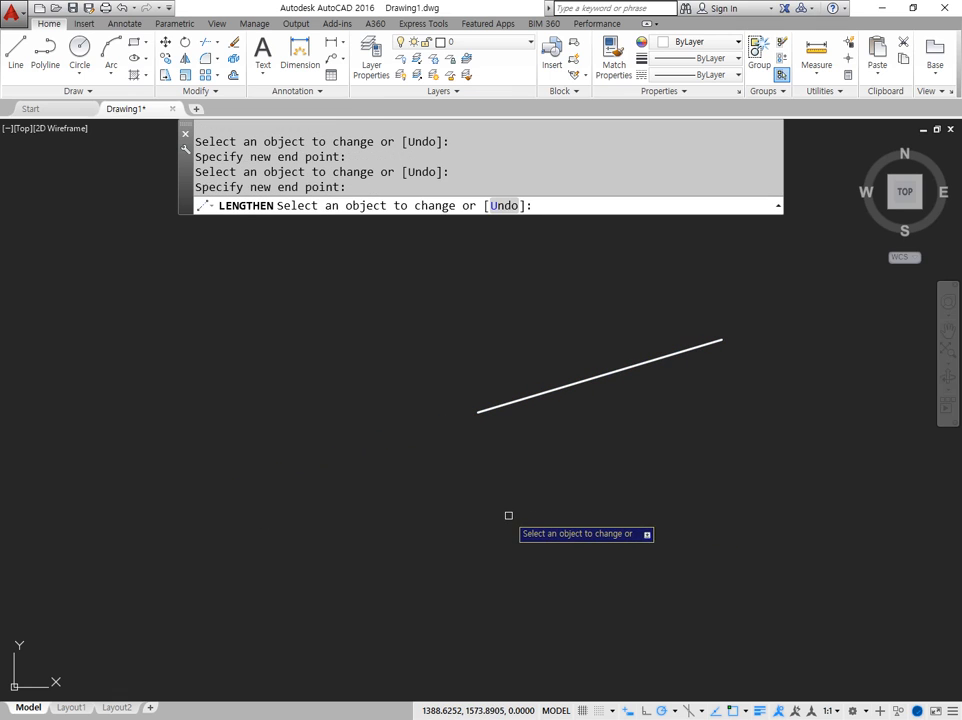
click(507, 402)
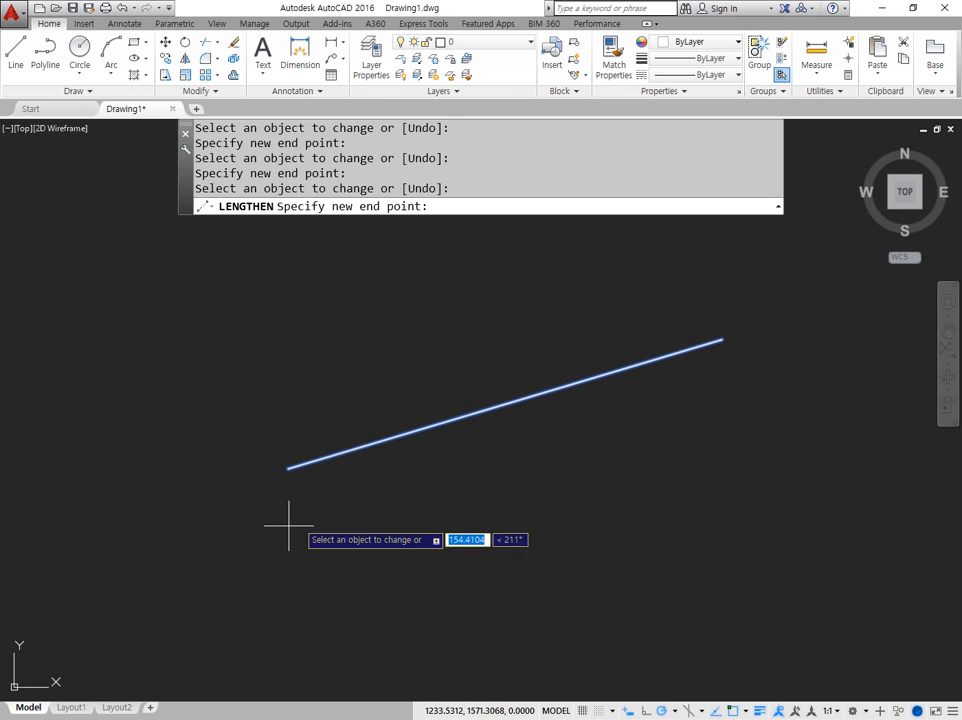
click(106, 568)
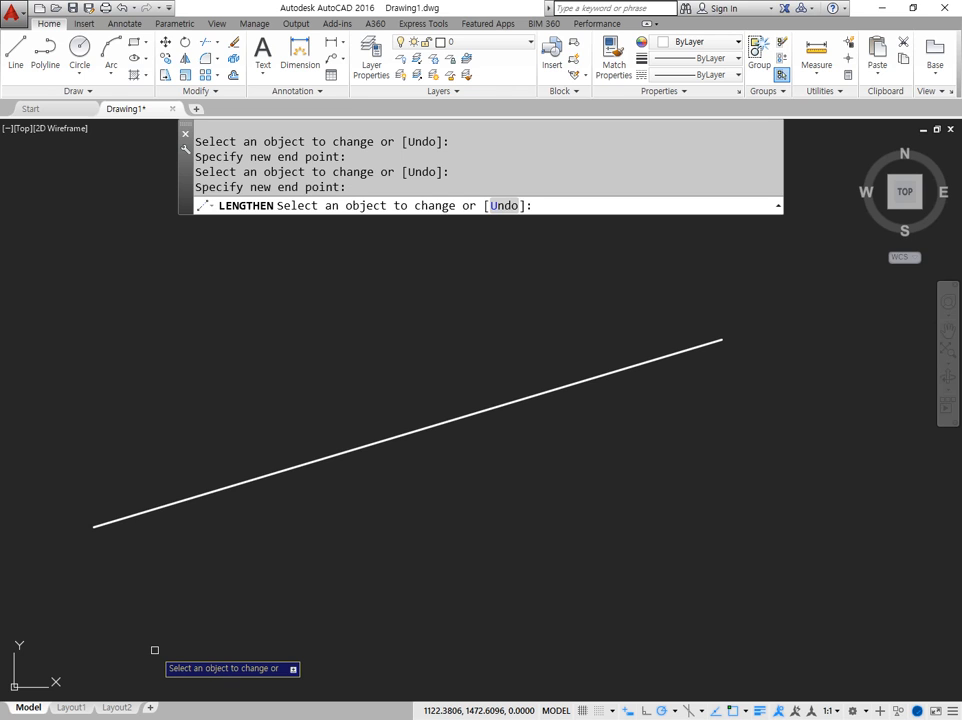
Step: Dynamically shorten the line at its lower end and then at its upper end, and finish the Lengthen command
click(123, 517)
click(354, 567)
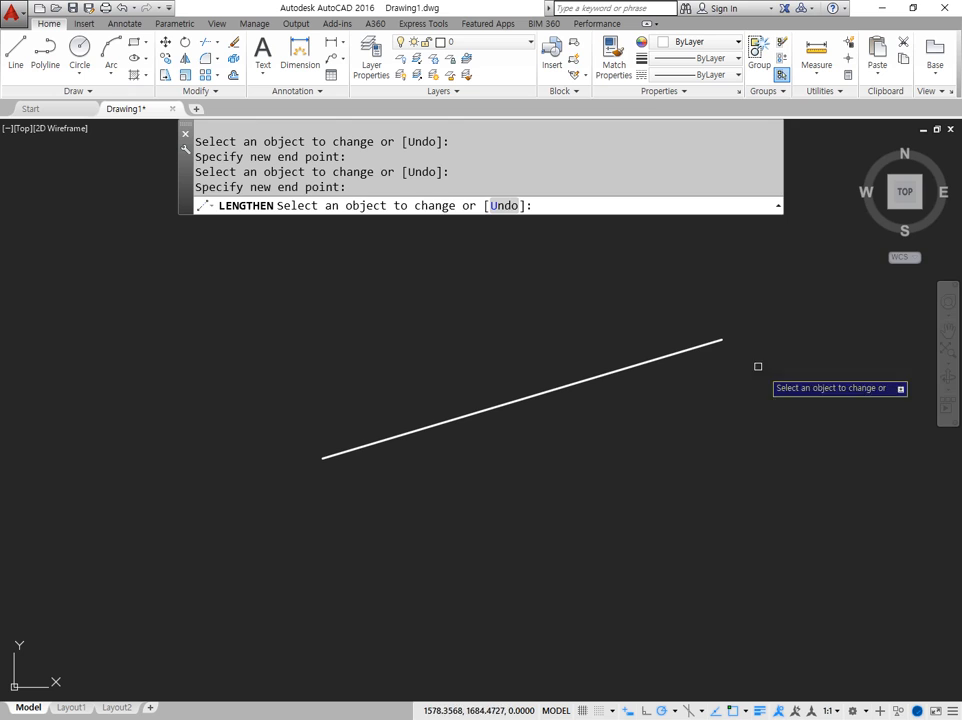
click(710, 344)
click(569, 510)
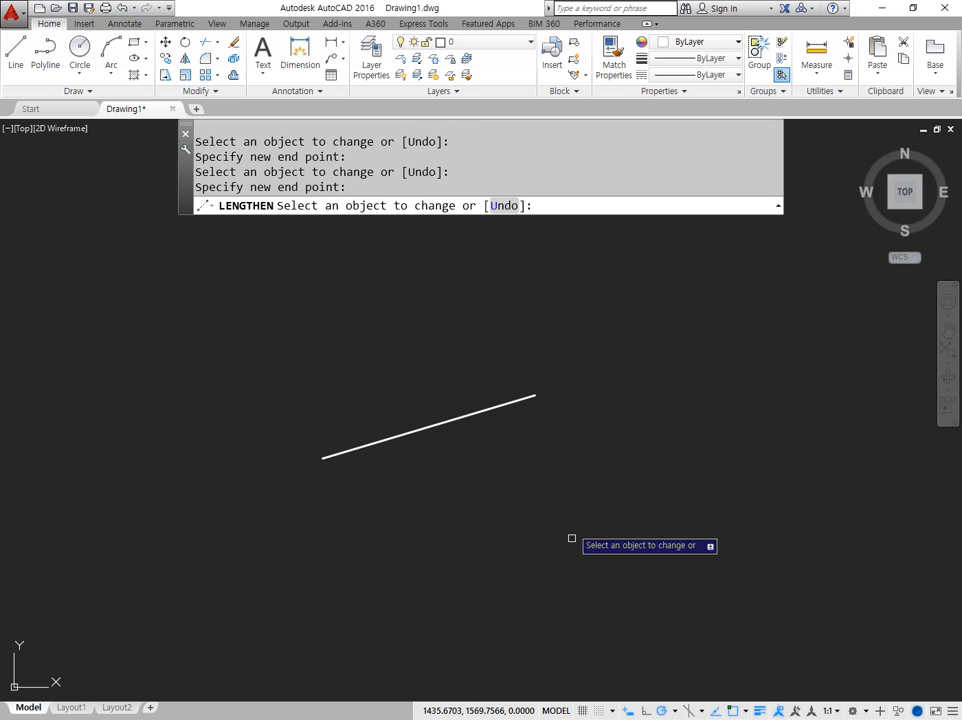
key(Return)
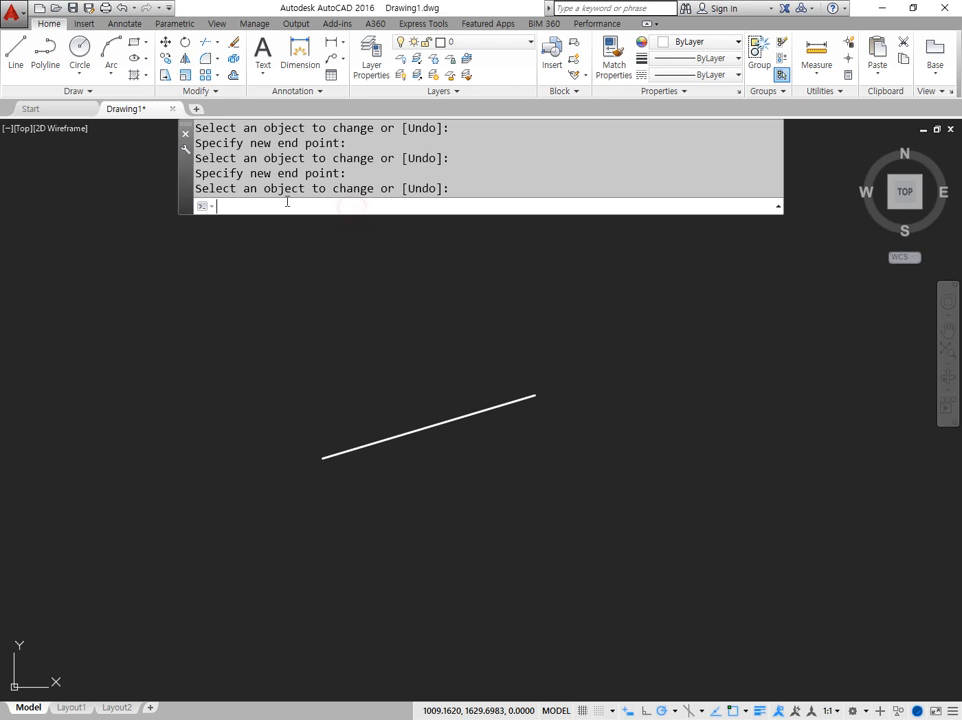
Step: Restart Lengthen, leave the default Dynamic mode without changing anything, and reopen the command at its option choice
key(Return)
key(Return)
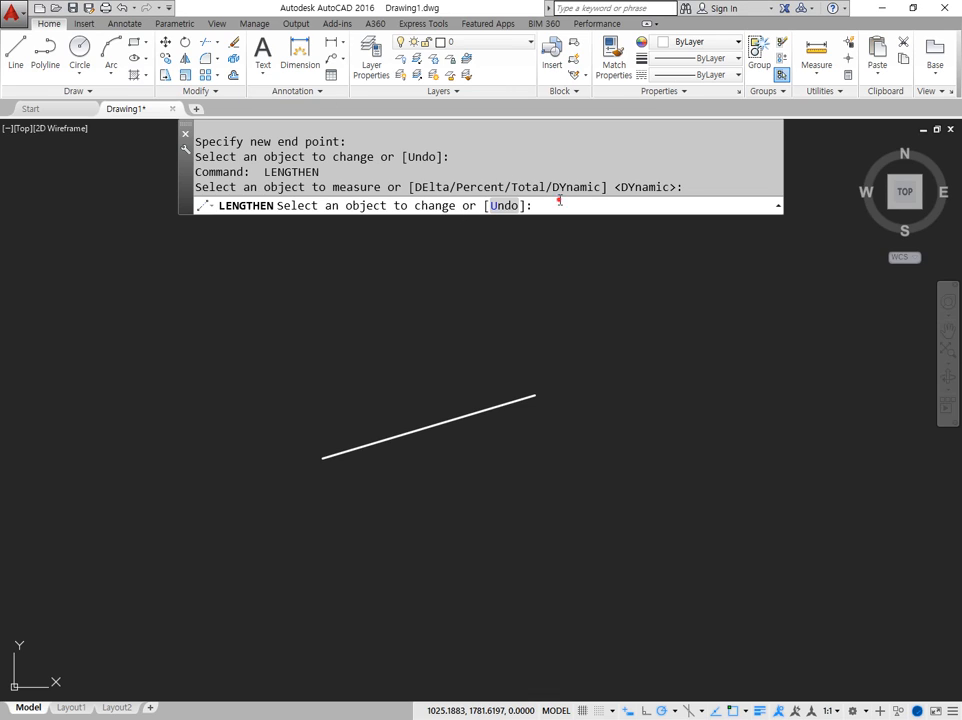
key(Return)
key(Return)
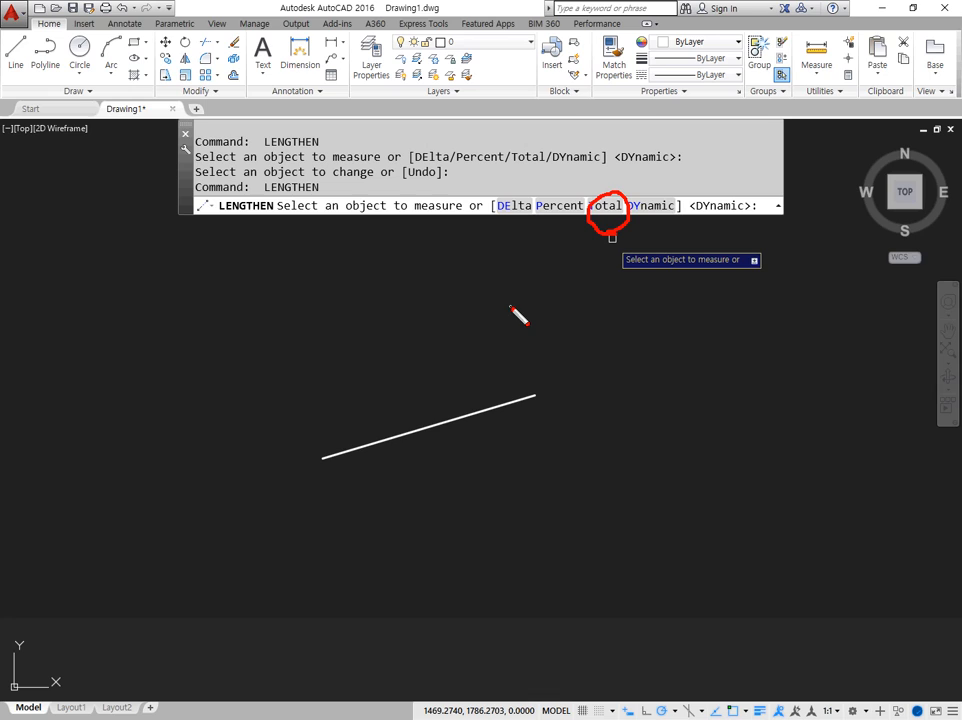
drag(320, 430, 318, 474)
drag(532, 378, 534, 425)
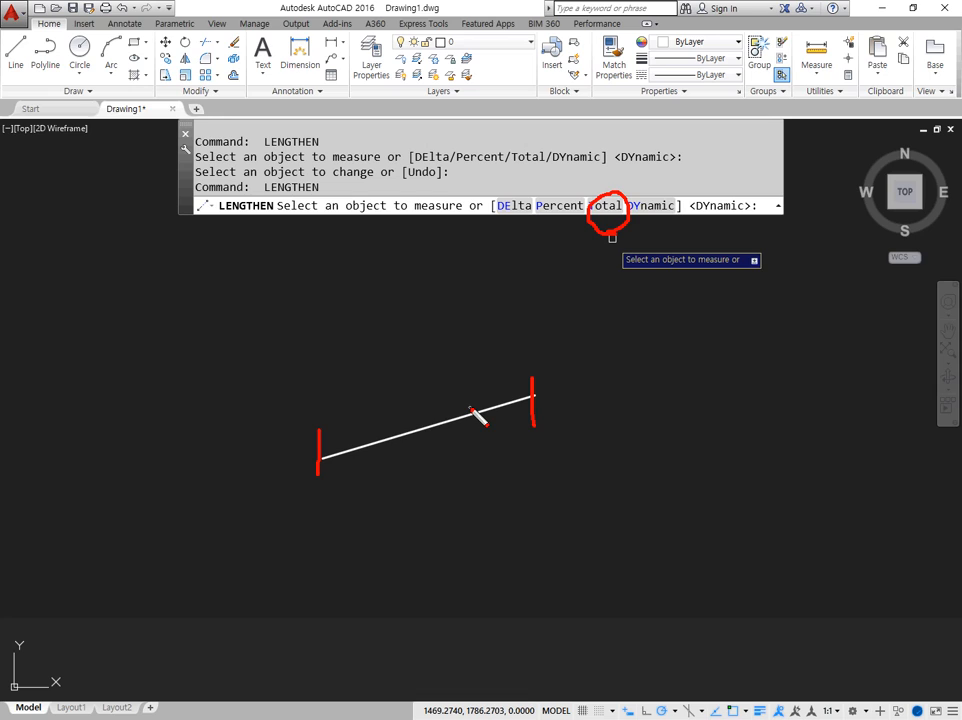
mouse_move(324, 443)
mouse_down()
mouse_move(507, 378)
mouse_move(530, 383)
mouse_up()
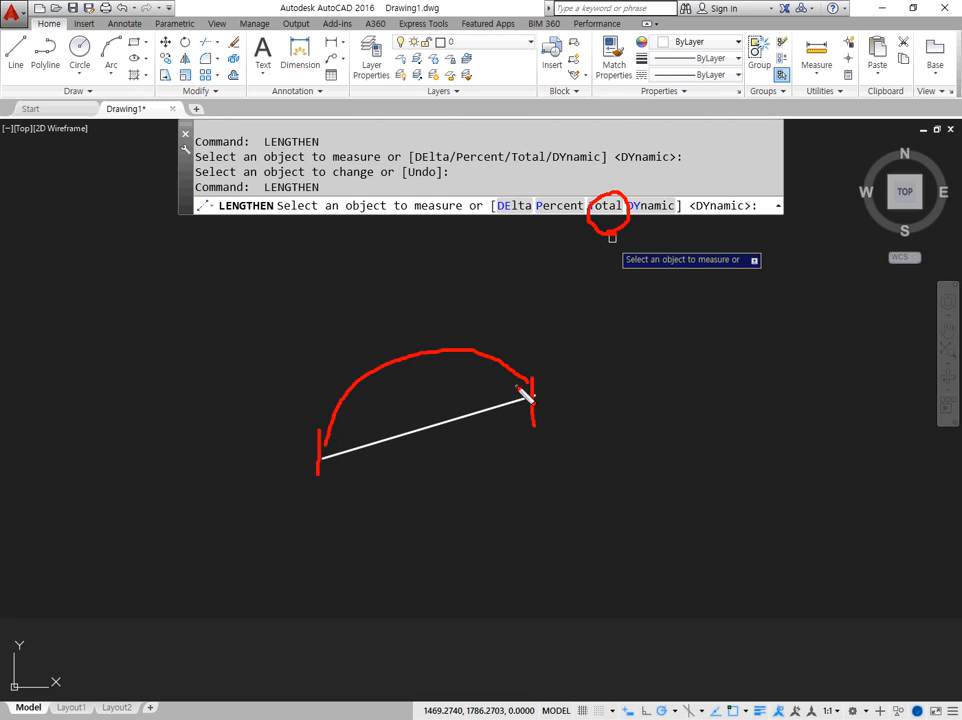
key(Escape)
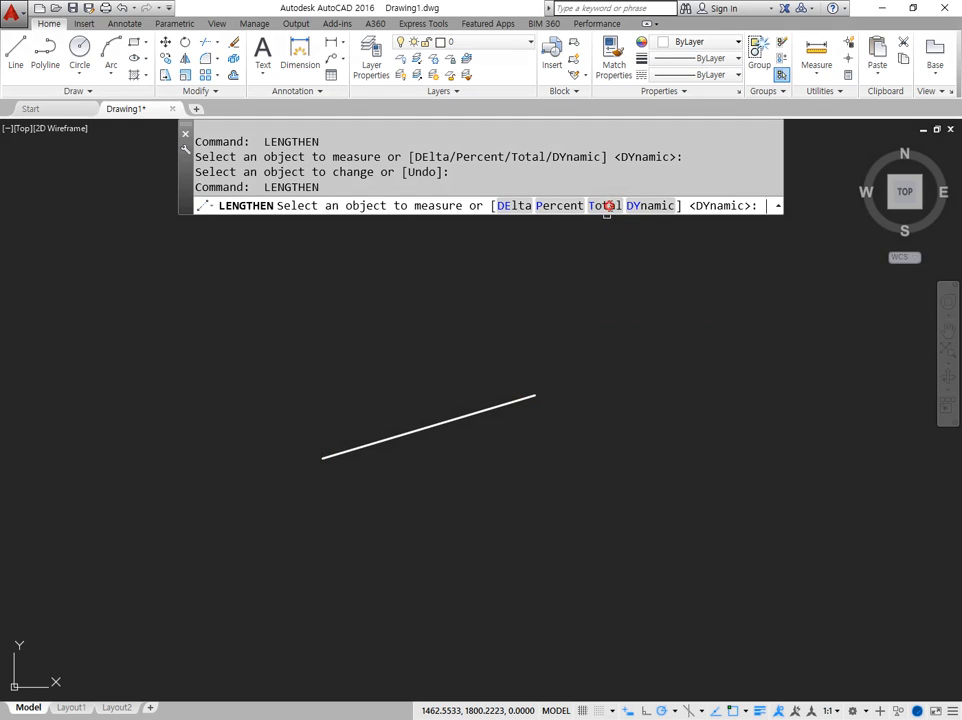
Step: Choose the Total option of Lengthen and set the total length to 200
click(606, 206)
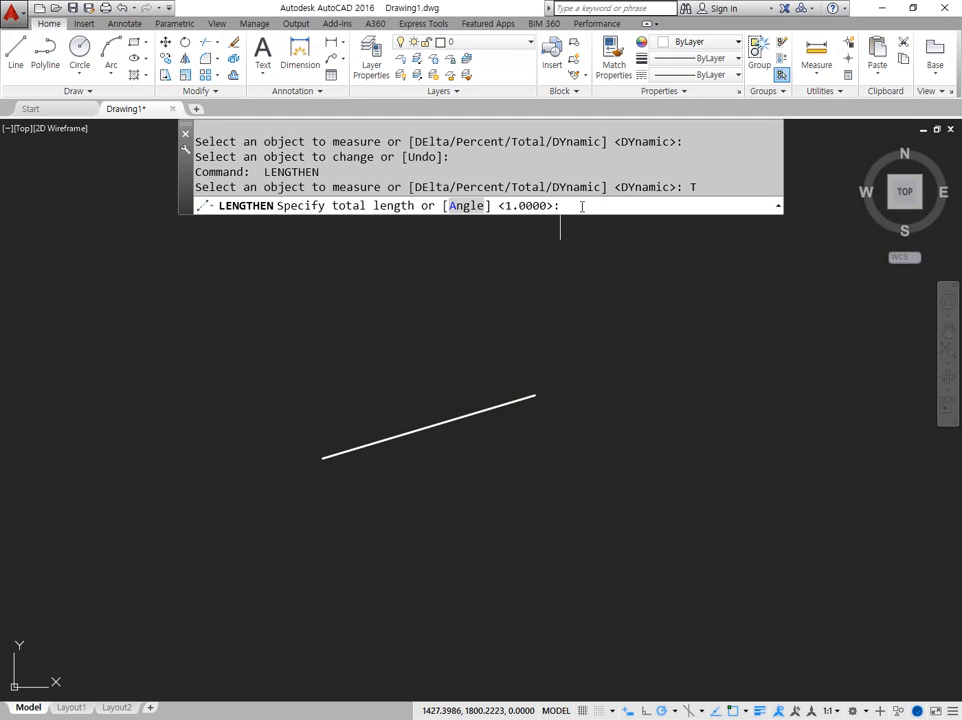
key(Return)
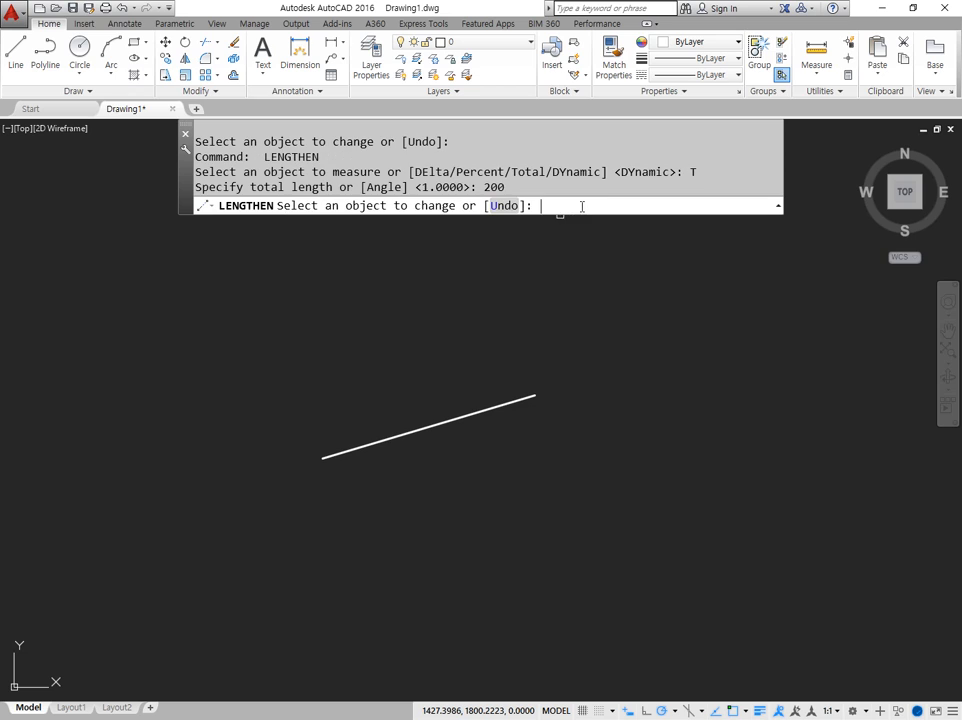
drag(326, 224, 378, 224)
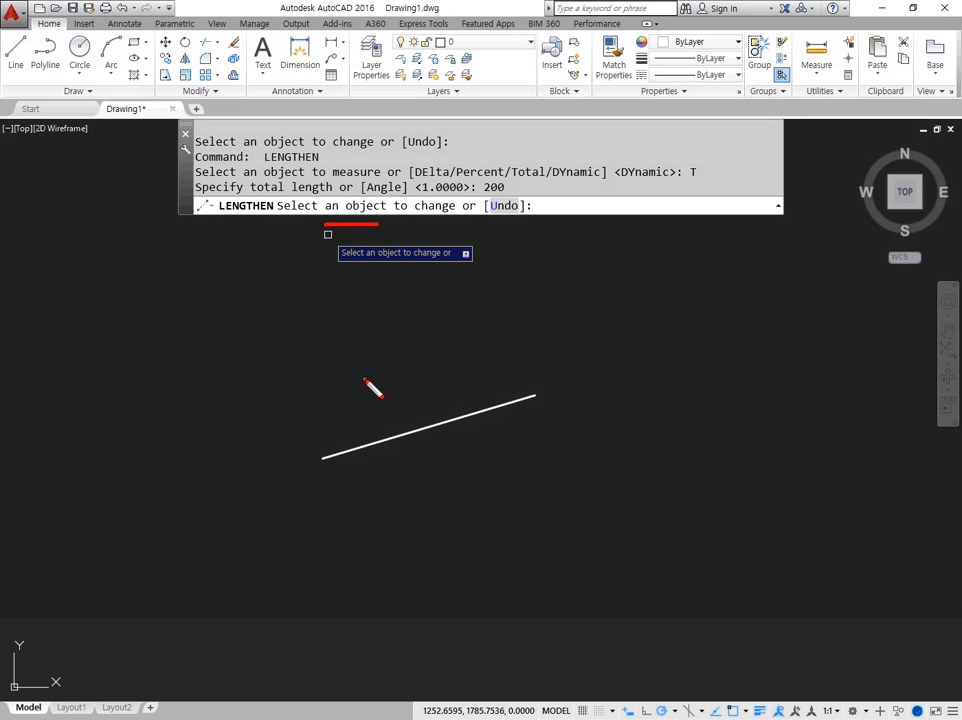
drag(478, 407, 481, 412)
mouse_move(502, 365)
mouse_down()
mouse_move(408, 378)
mouse_move(401, 398)
mouse_up()
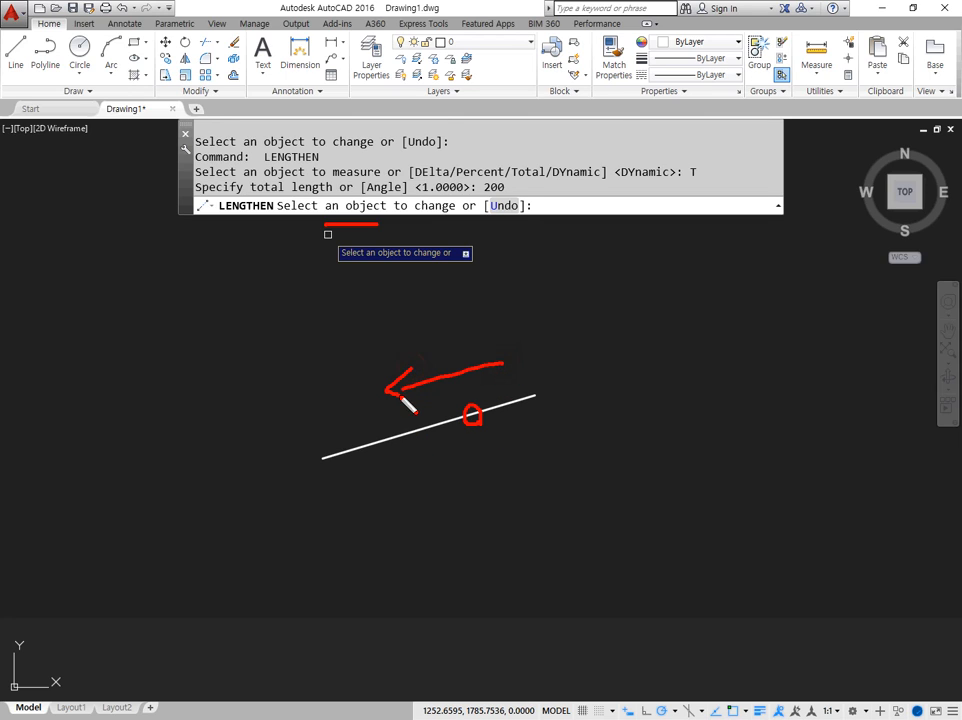
key(Escape)
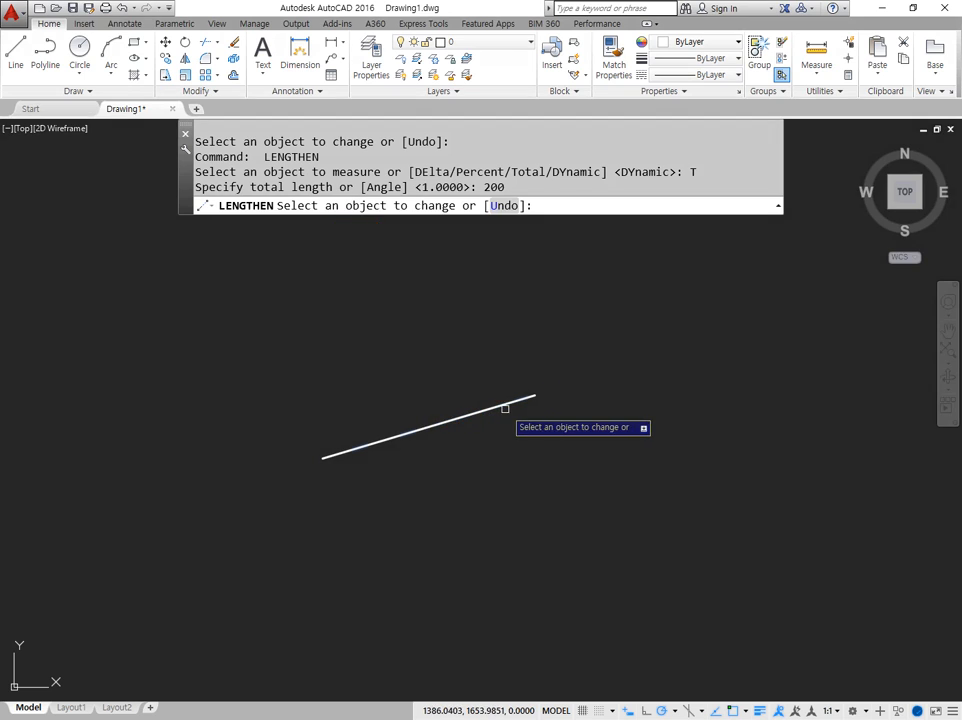
Step: Apply the 200 total length to the sloped line from its upper end, and repeat the pick near both ends
click(418, 430)
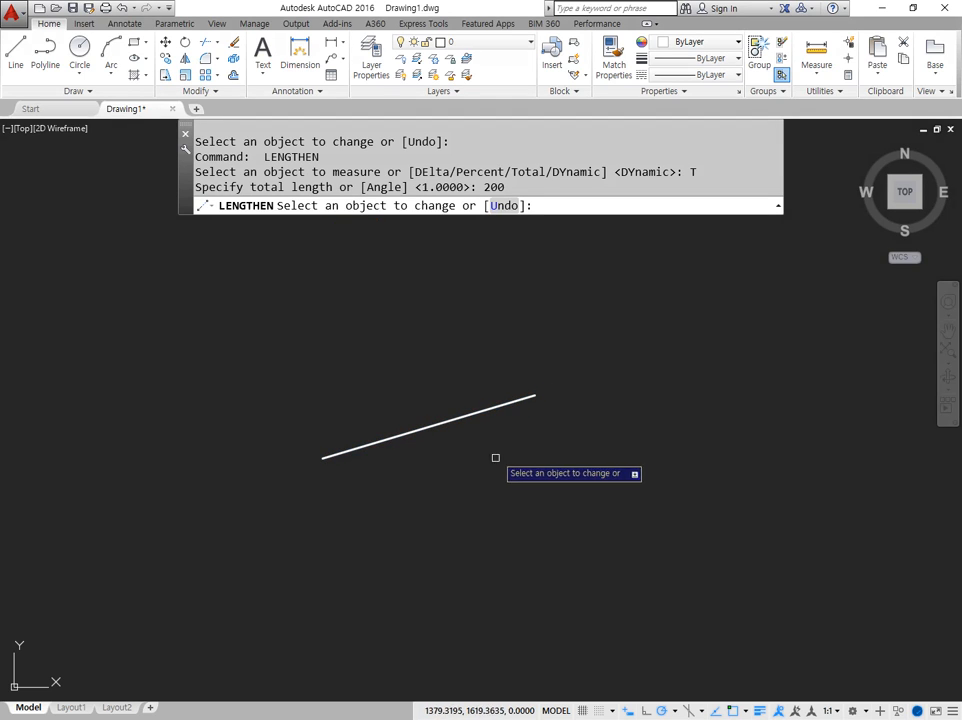
click(514, 402)
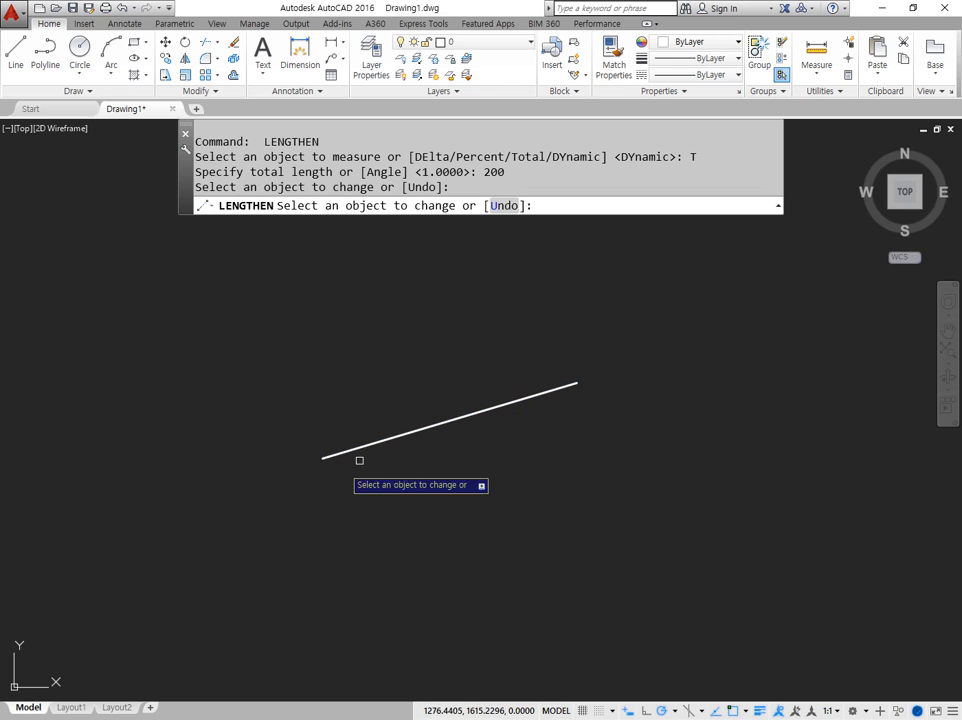
click(536, 404)
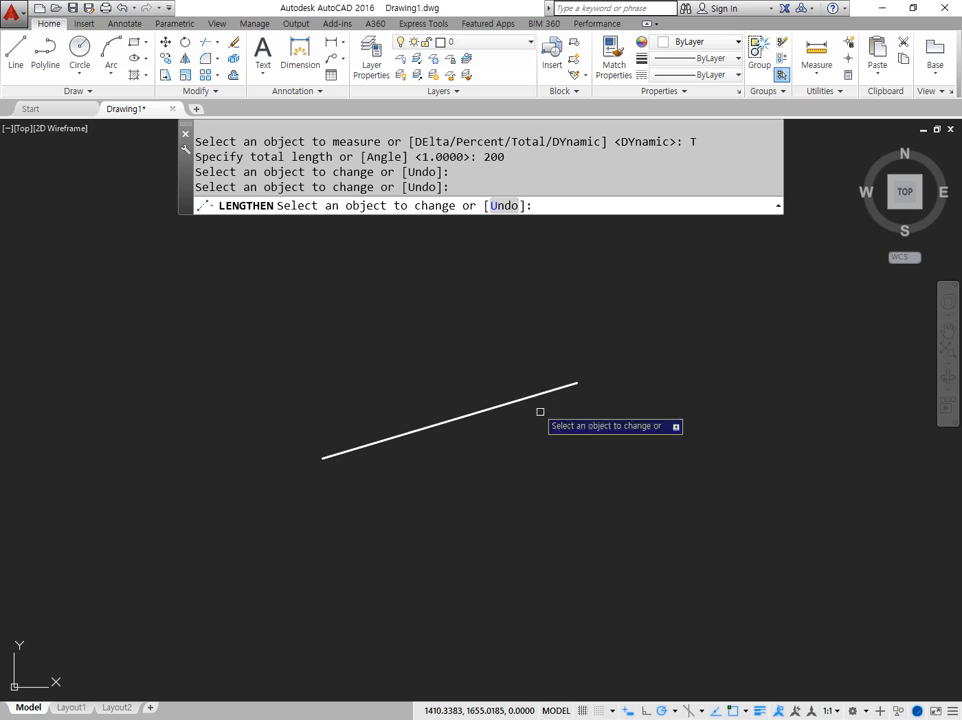
click(545, 393)
click(362, 441)
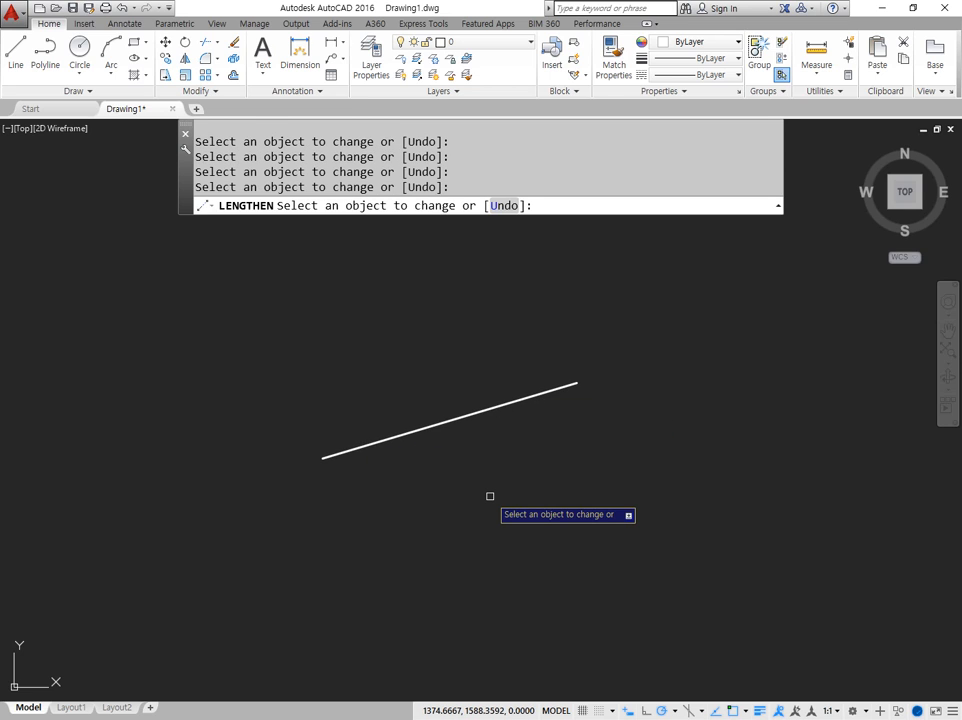
Step: Finish and restart Lengthen, choose its Percent option, and set the percentage length to 150
key(Return)
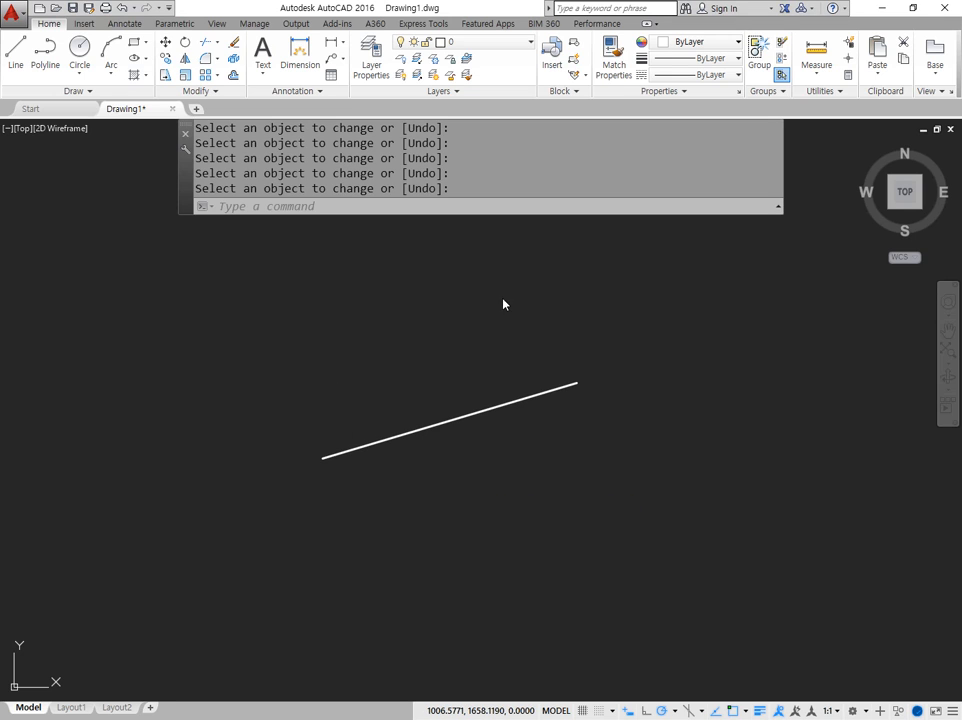
click(515, 210)
key(Return)
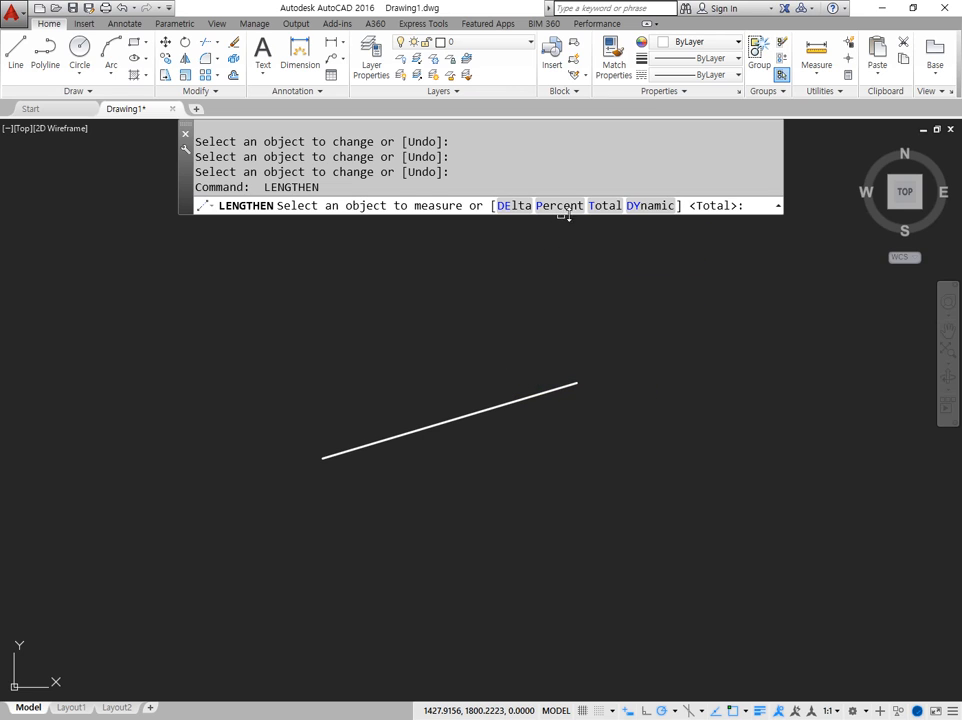
key(ctrl+shift+d)
mouse_move(557, 239)
mouse_down()
mouse_move(566, 195)
mouse_move(541, 240)
mouse_move(505, 260)
mouse_up()
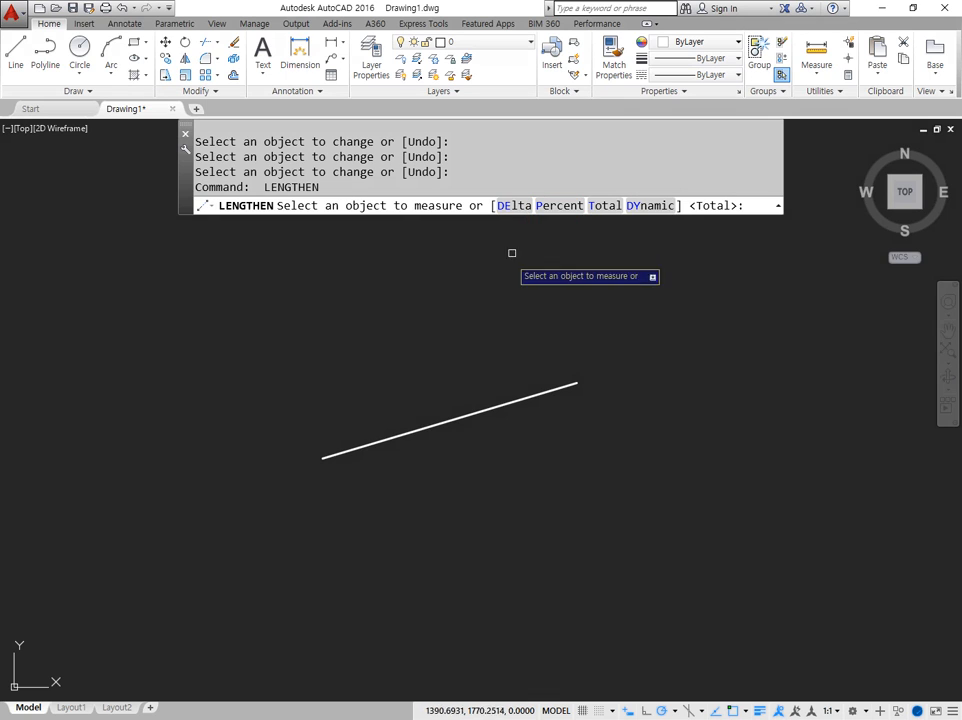
click(556, 206)
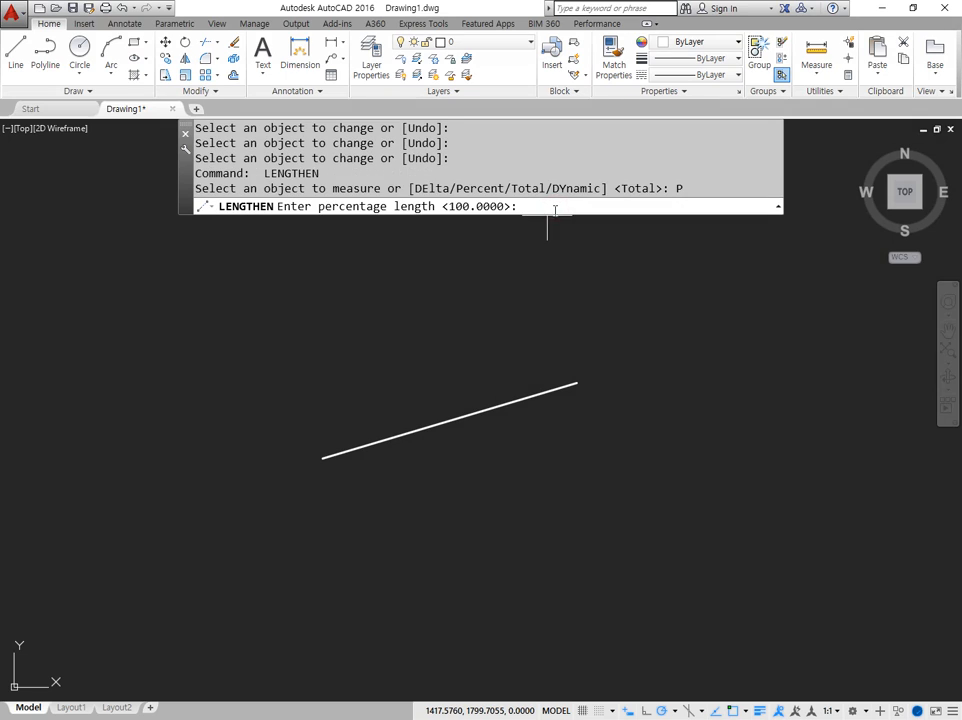
click(541, 205)
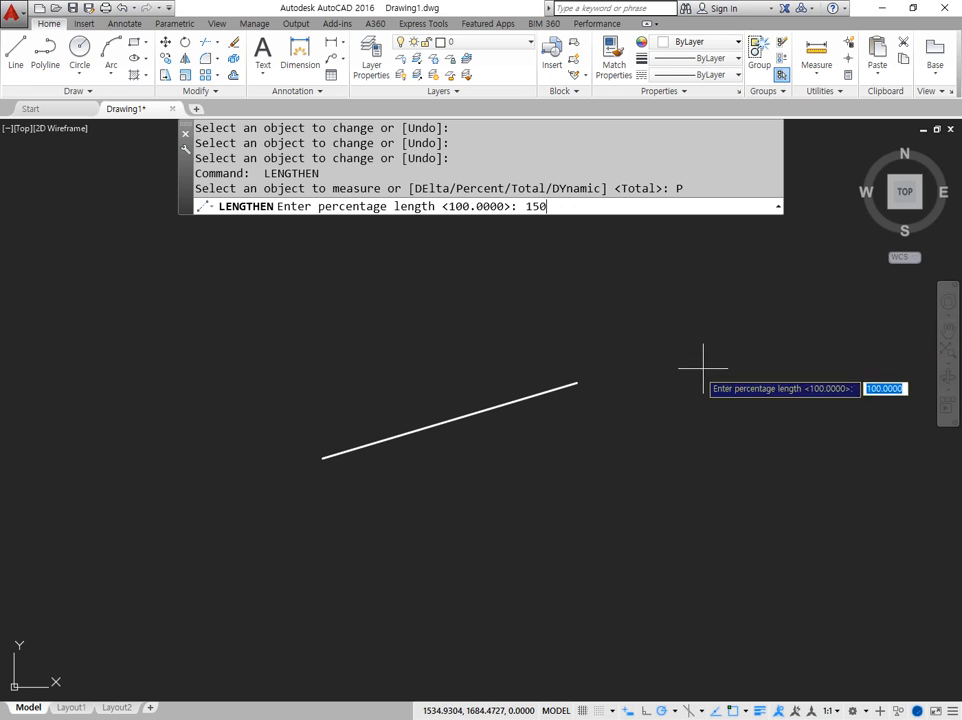
key(Return)
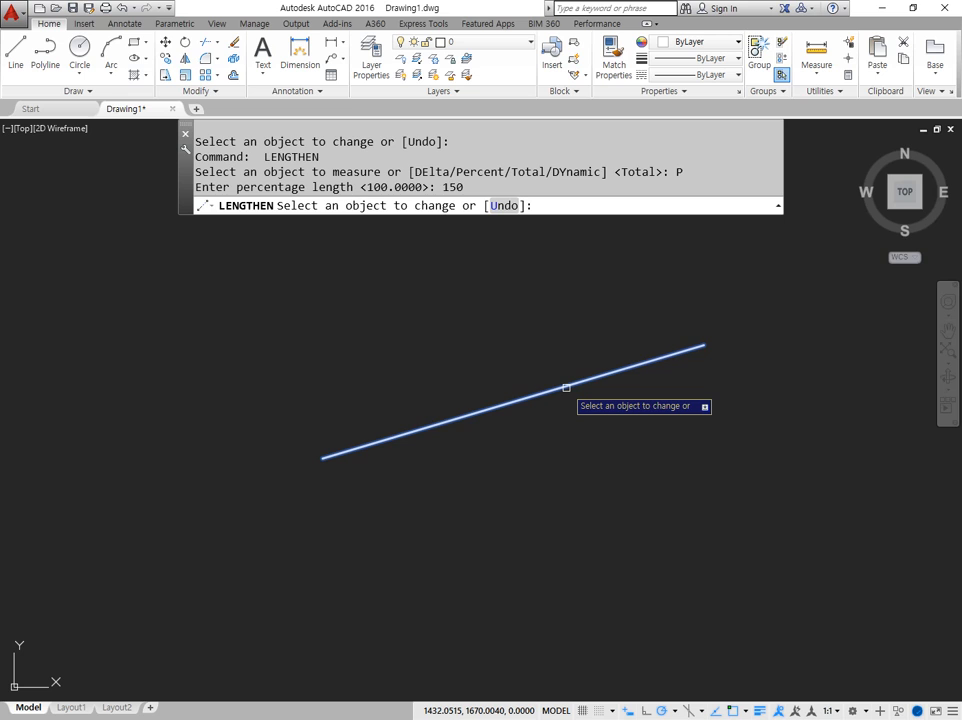
Step: Apply the 150 percent length to the sloped line repeatedly at its upper end and at its lower end, and finish Lengthen
click(566, 387)
scroll(696, 401, down, 2)
middle_drag(696, 401, 573, 401)
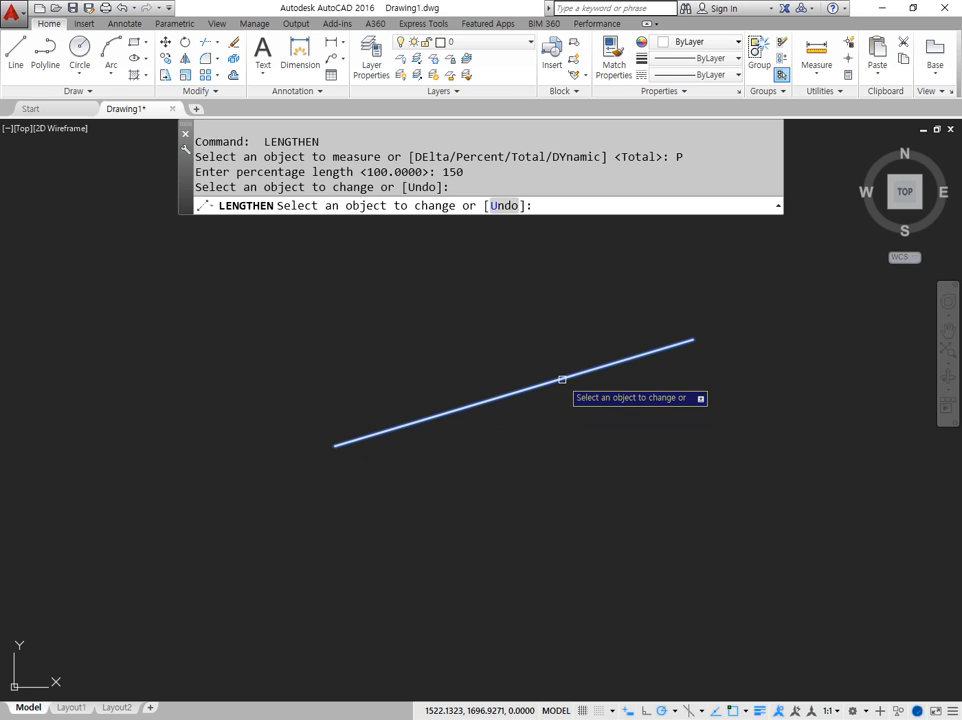
click(562, 379)
click(688, 337)
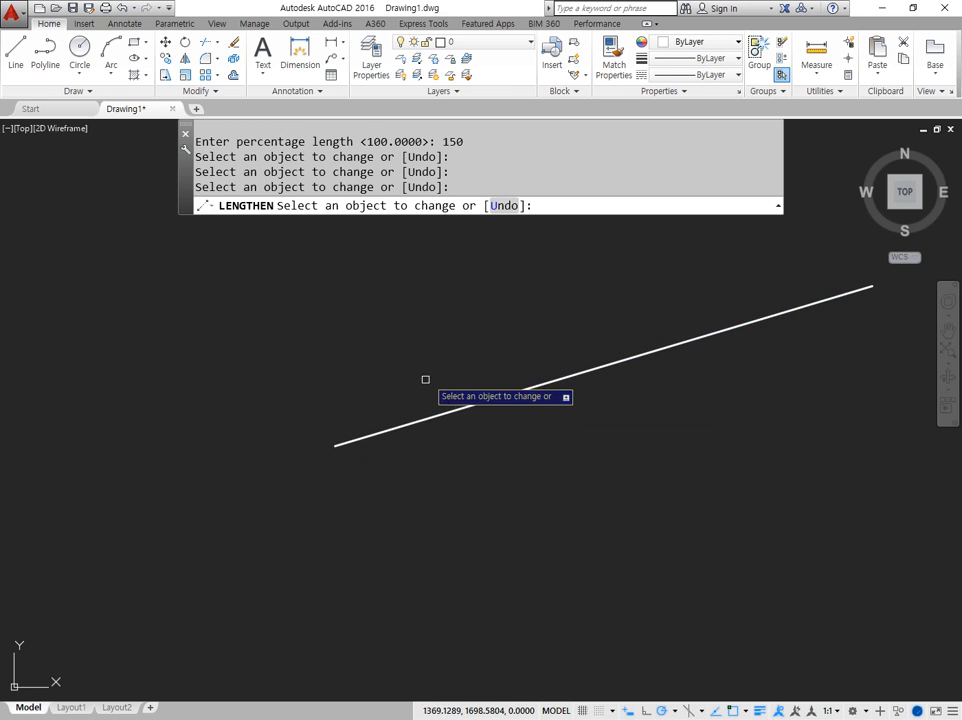
click(408, 421)
scroll(408, 419, down, 3)
click(554, 382)
key(Return)
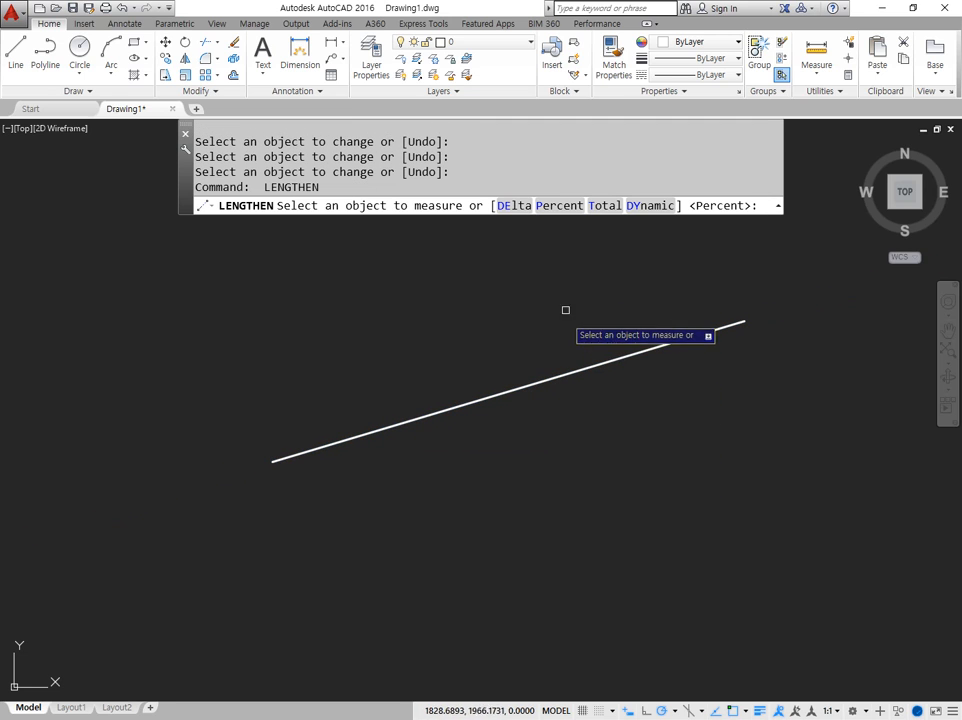
Step: Set Lengthen's Percent option to 50, shorten the line repeatedly from its upper end, and finish the command
click(560, 206)
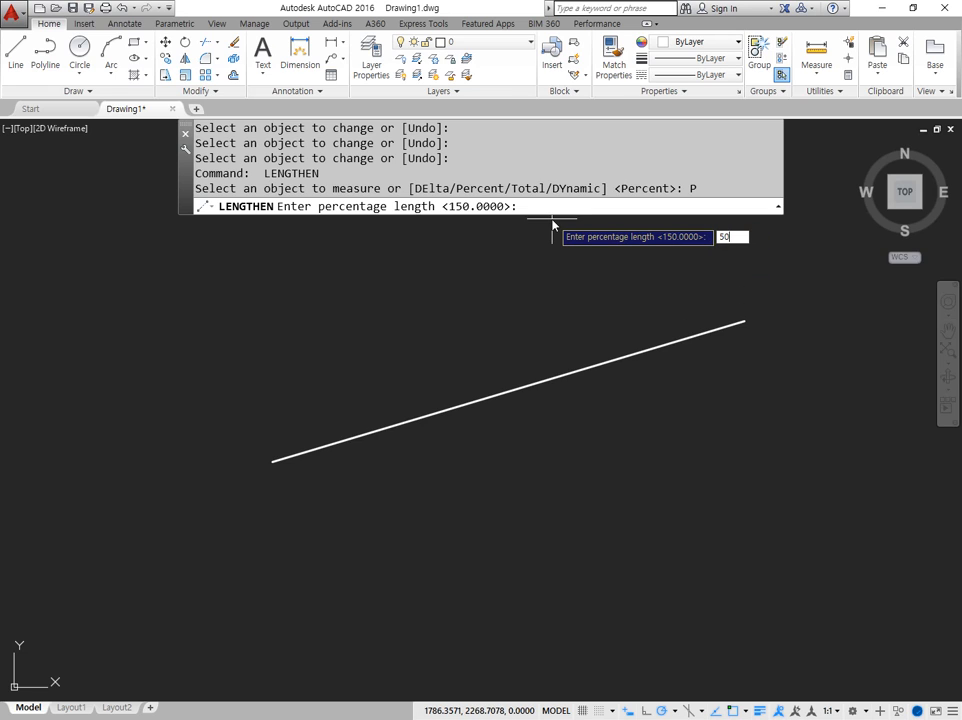
key(Return)
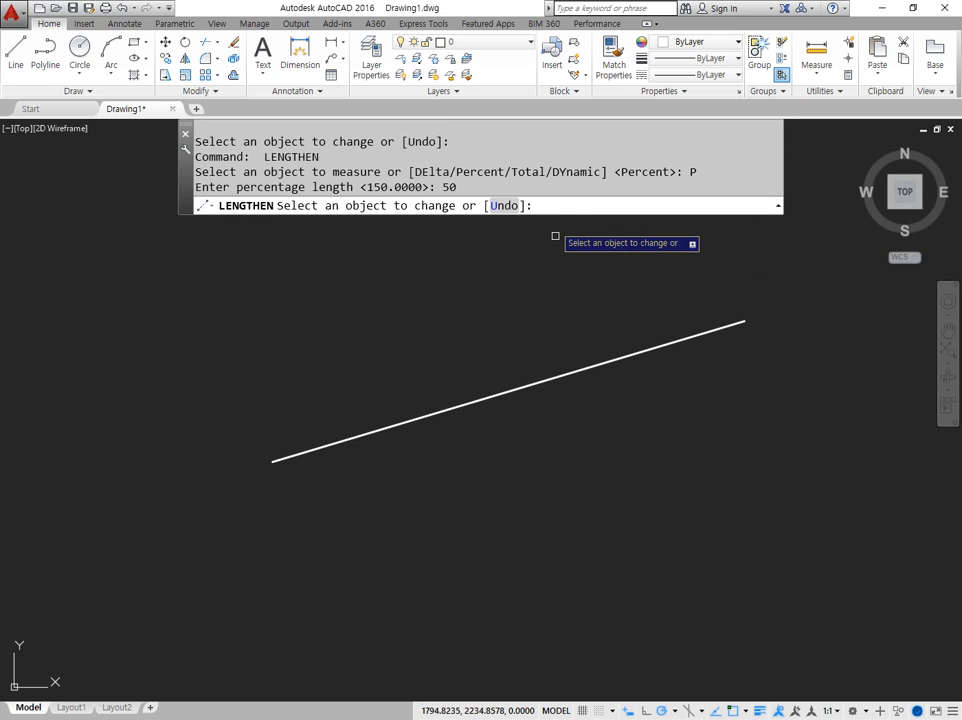
click(710, 333)
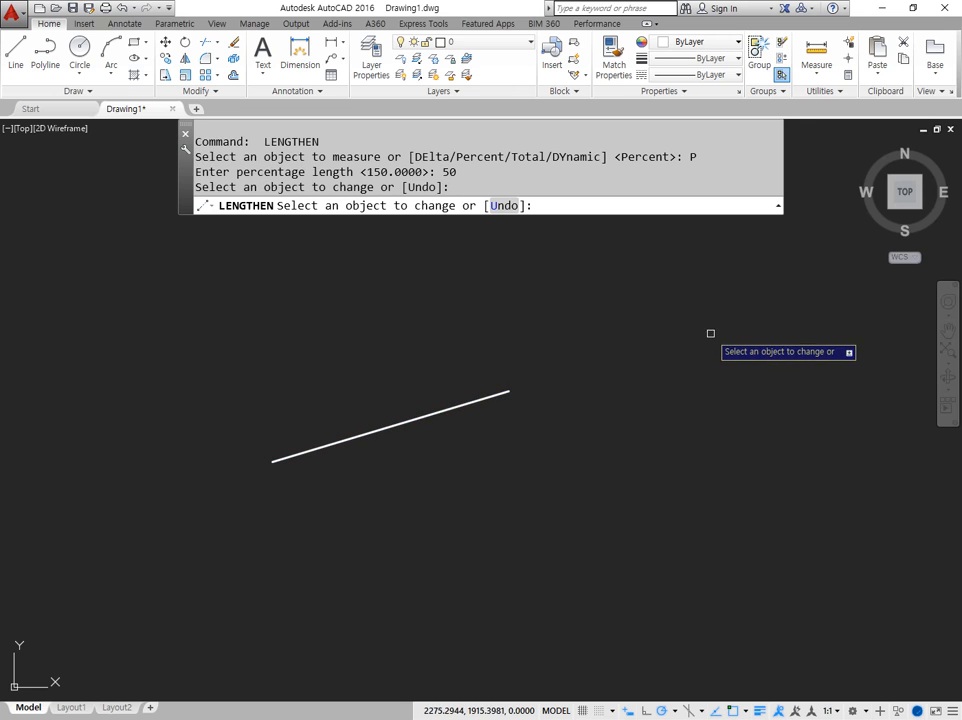
click(503, 393)
click(379, 431)
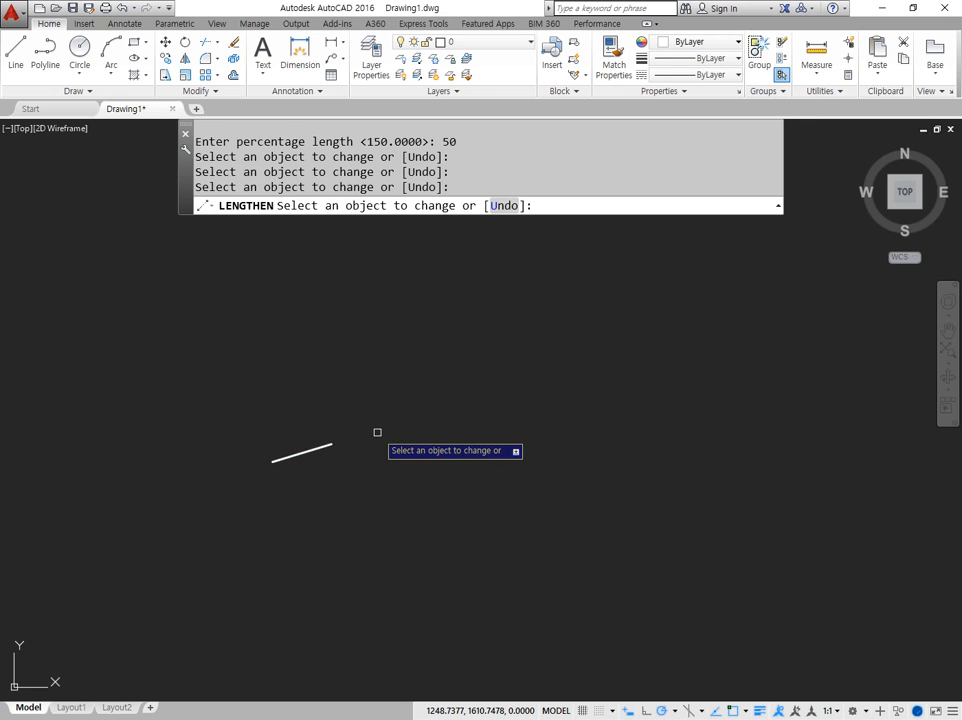
click(316, 446)
middle_drag(331, 449, 457, 419)
scroll(424, 444, up, 4)
key(Return)
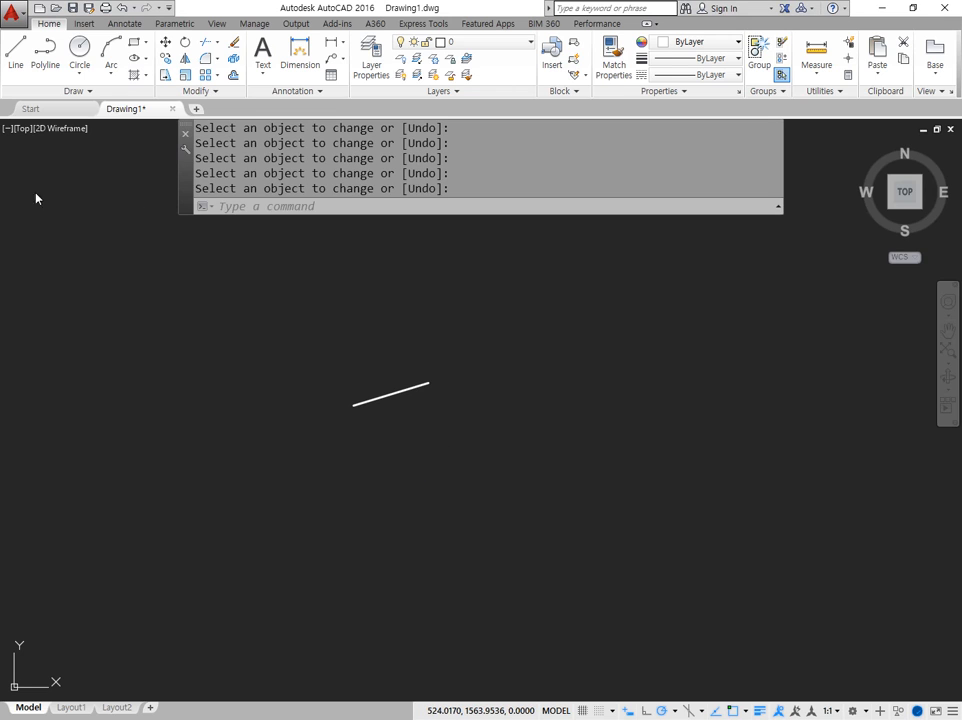
Step: Restart Lengthen, choose its Delta option, and set the delta length to 50
key(Return)
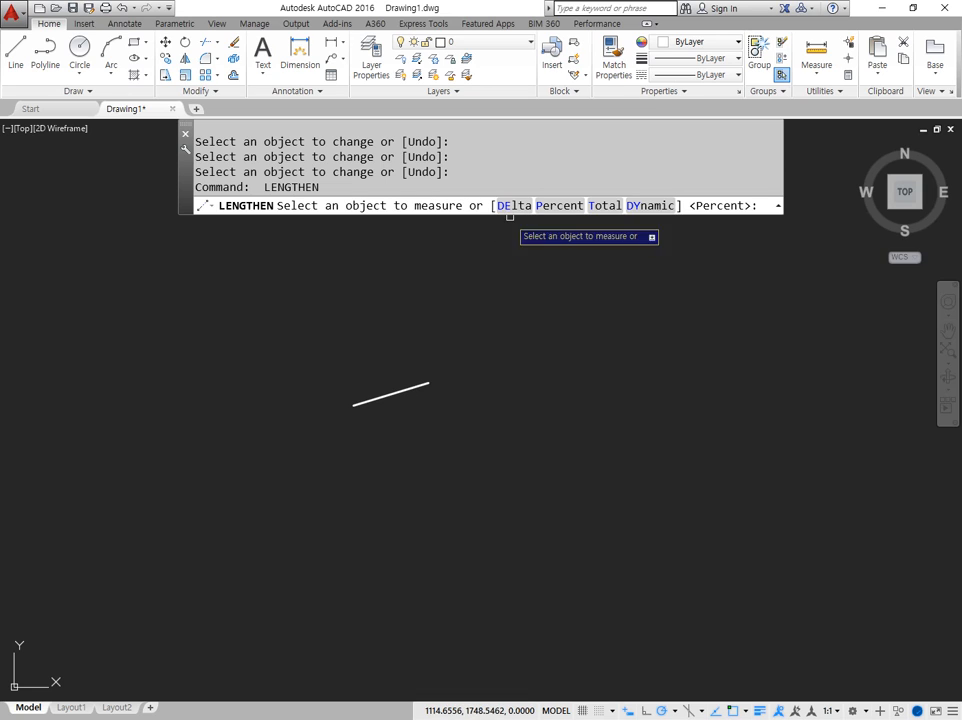
click(510, 207)
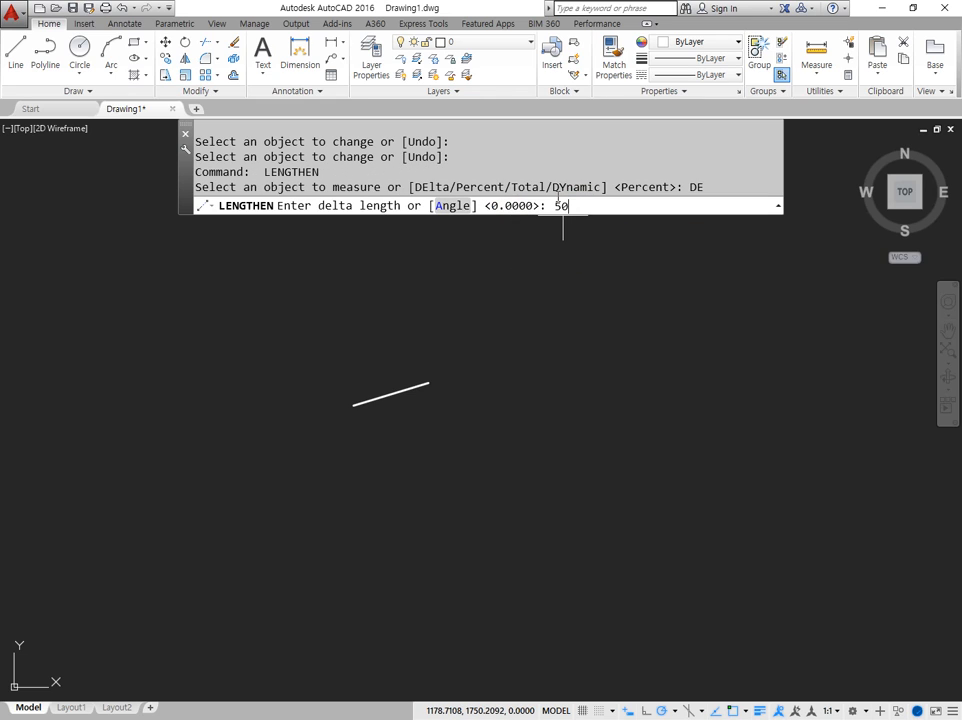
key(Return)
Step: Add the 50 delta length repeatedly at the line's upper and lower ends, and finish Lengthen
click(425, 383)
click(466, 371)
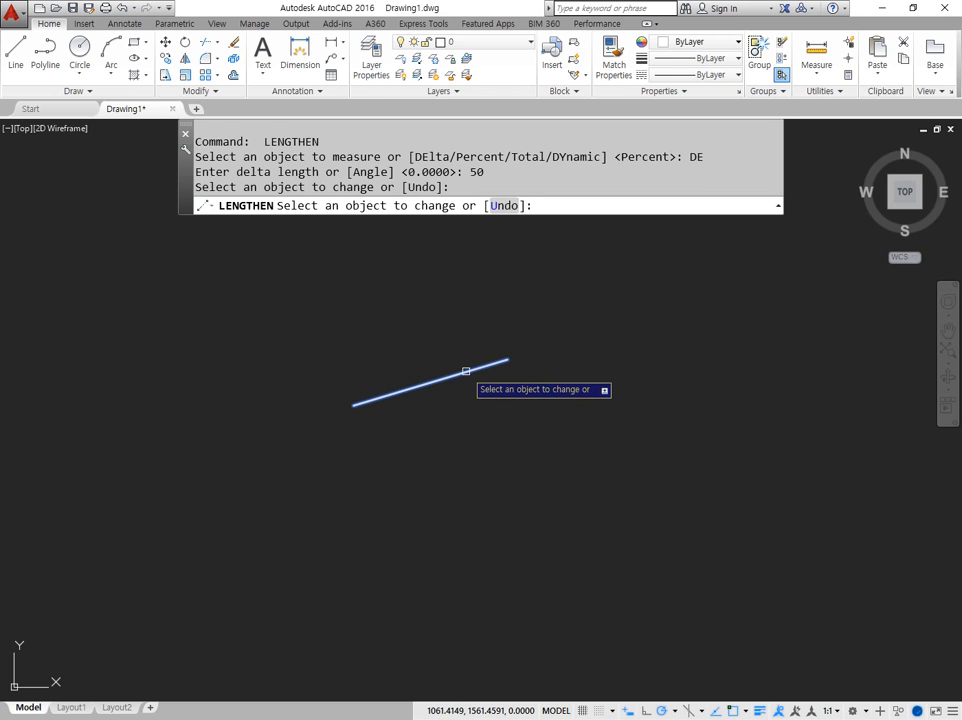
click(466, 371)
click(472, 370)
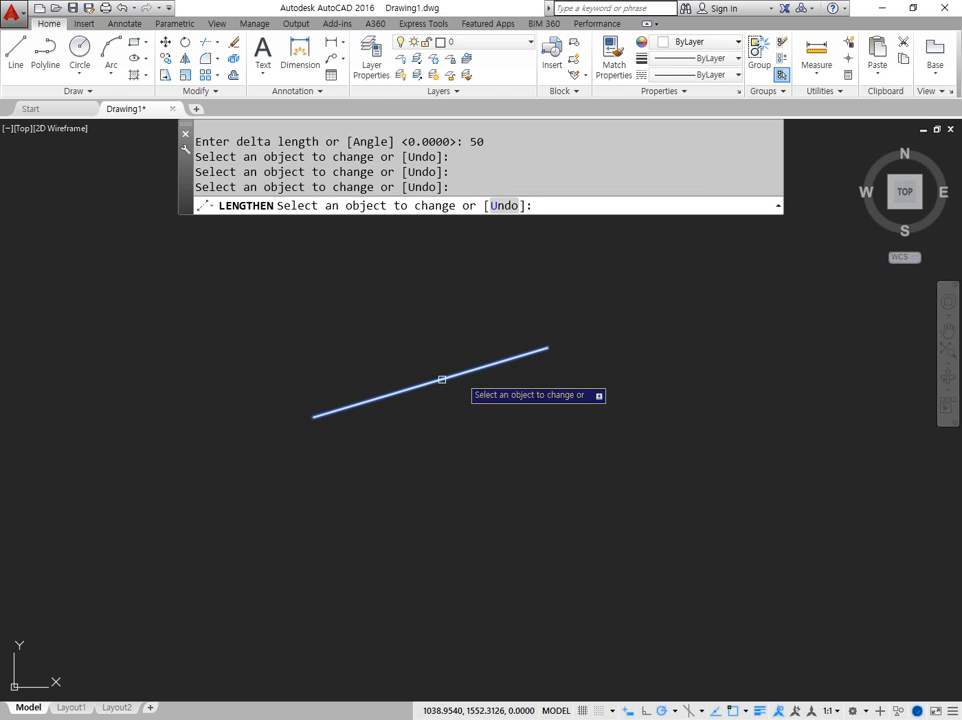
click(386, 396)
click(318, 411)
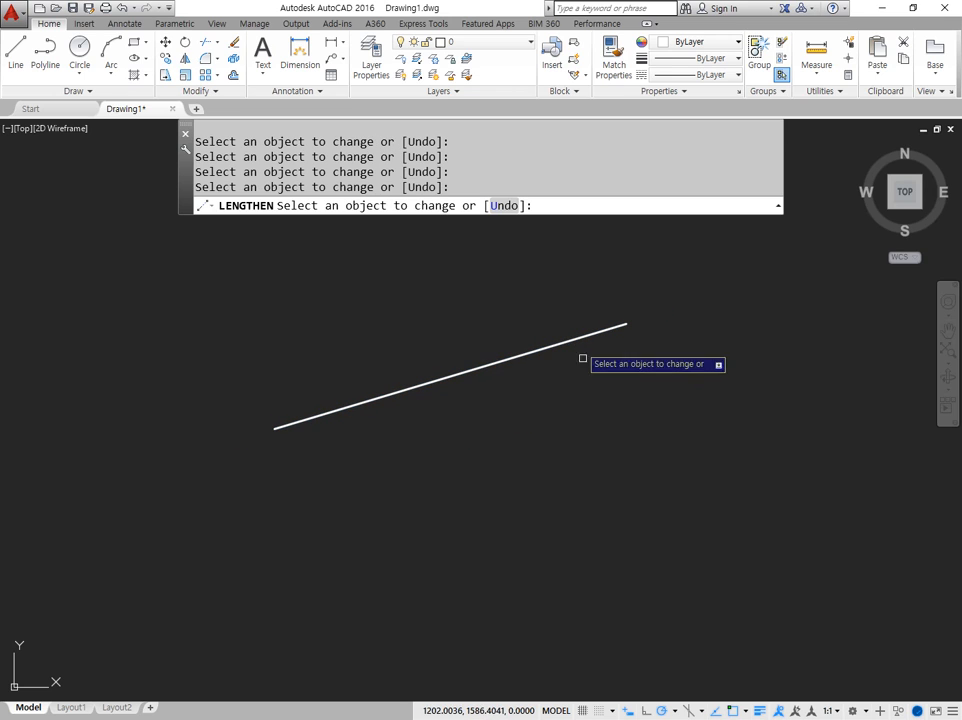
key(Return)
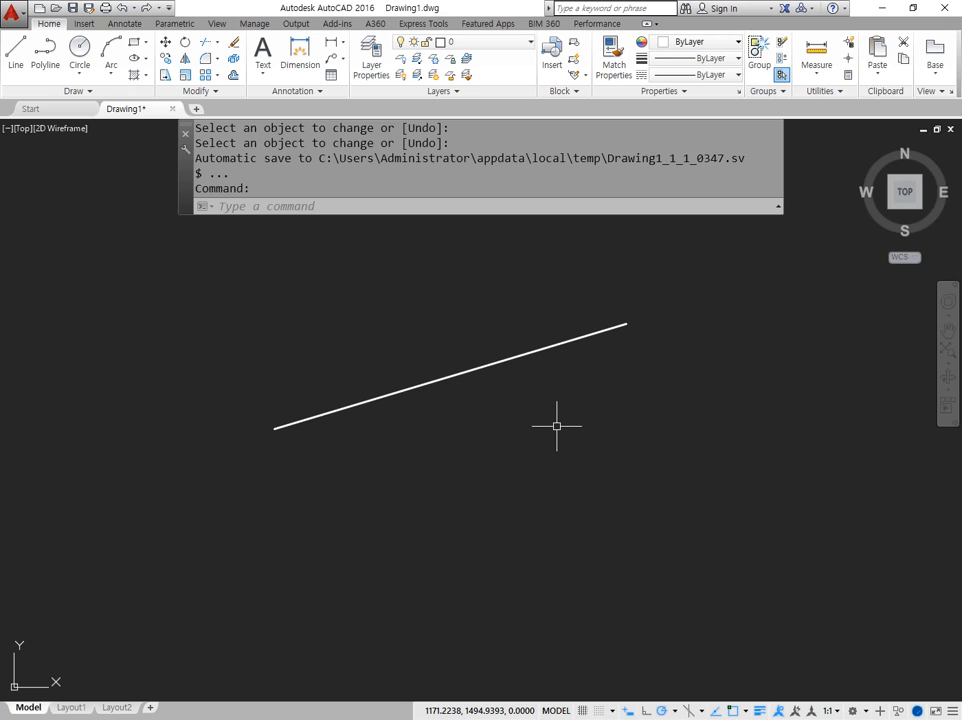
Step: Restart Lengthen with the Delta option and set the delta length to -100
key(Return)
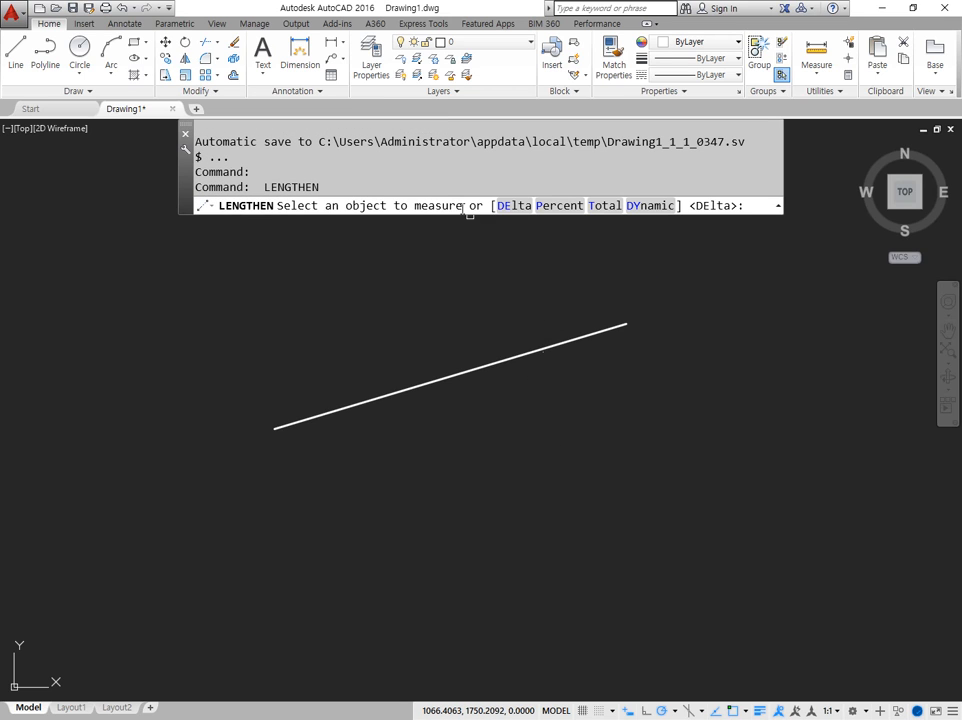
click(505, 207)
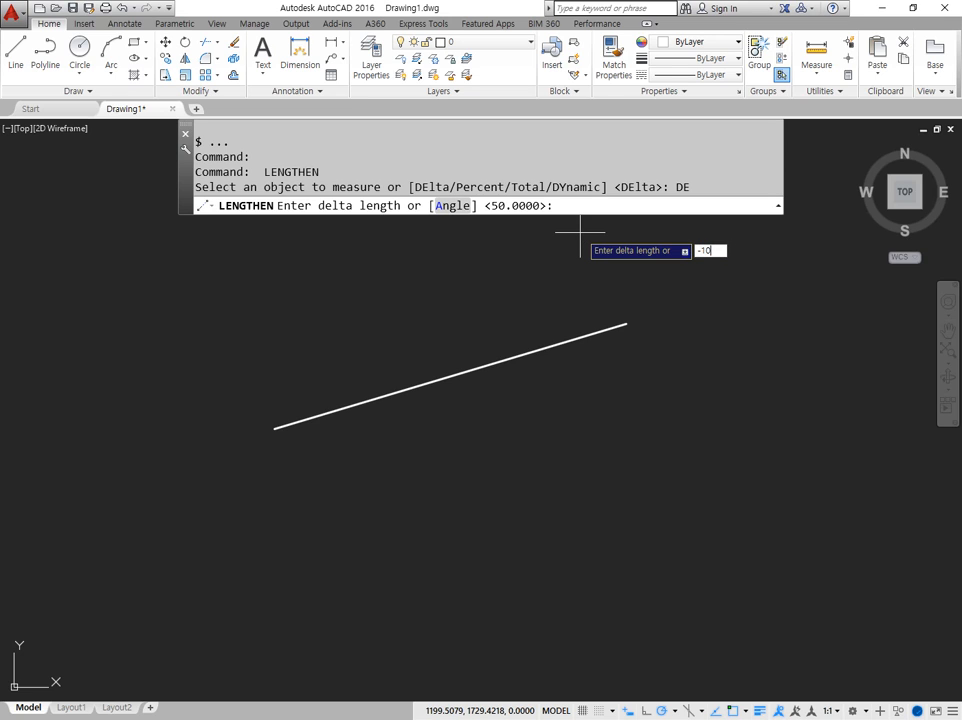
key(Return)
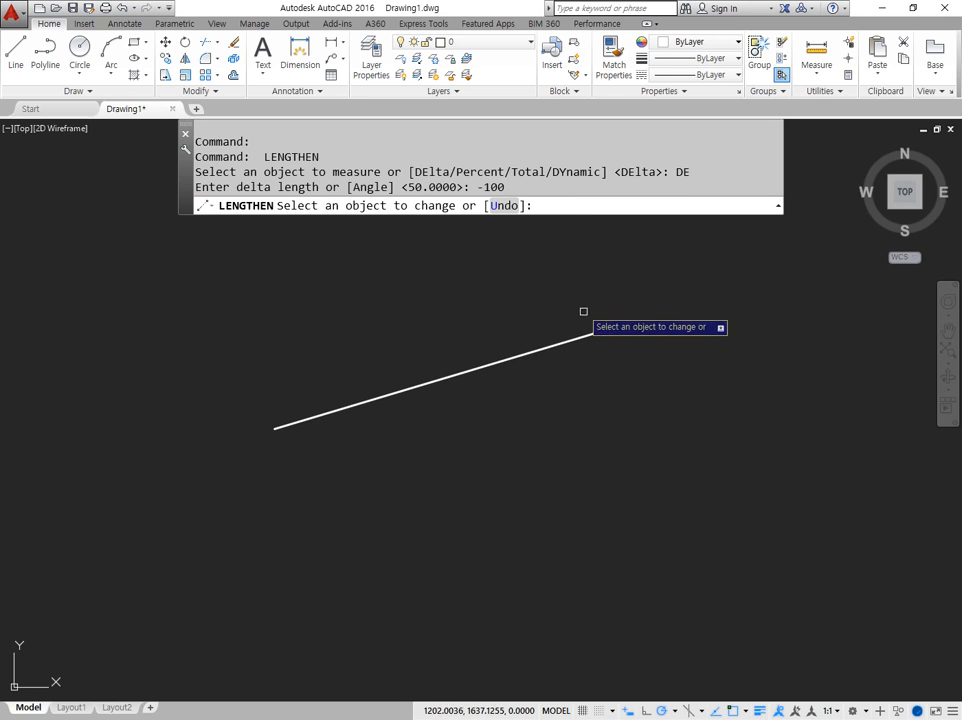
Step: Shorten the line by the negative delta at its lower and upper ends, try it again on the short remainder, and finish Lengthen
click(320, 409)
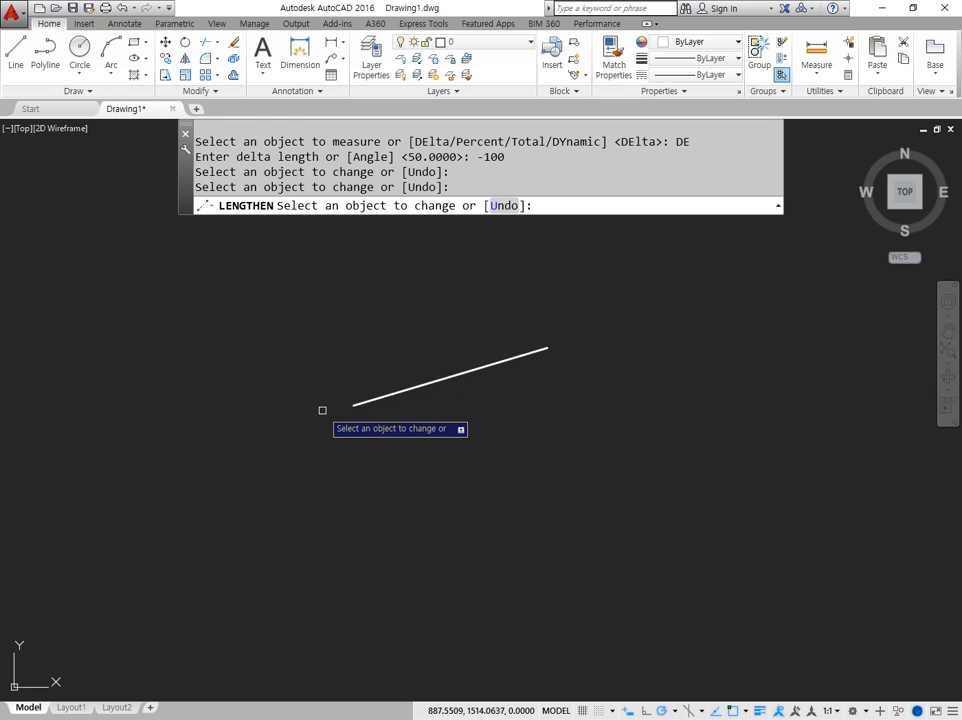
click(526, 354)
click(457, 376)
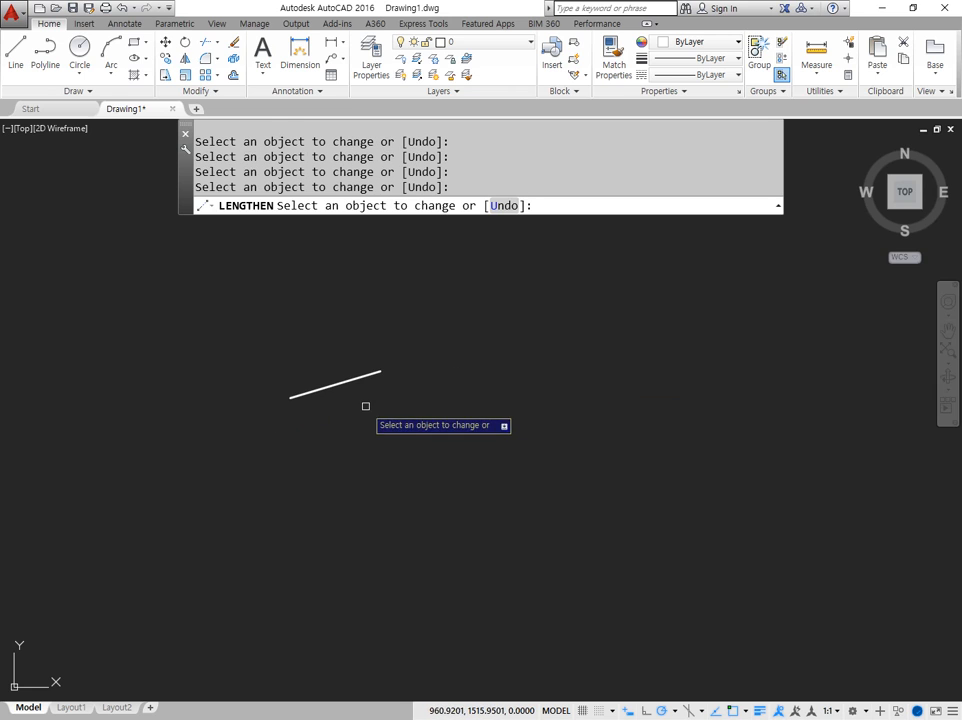
click(376, 372)
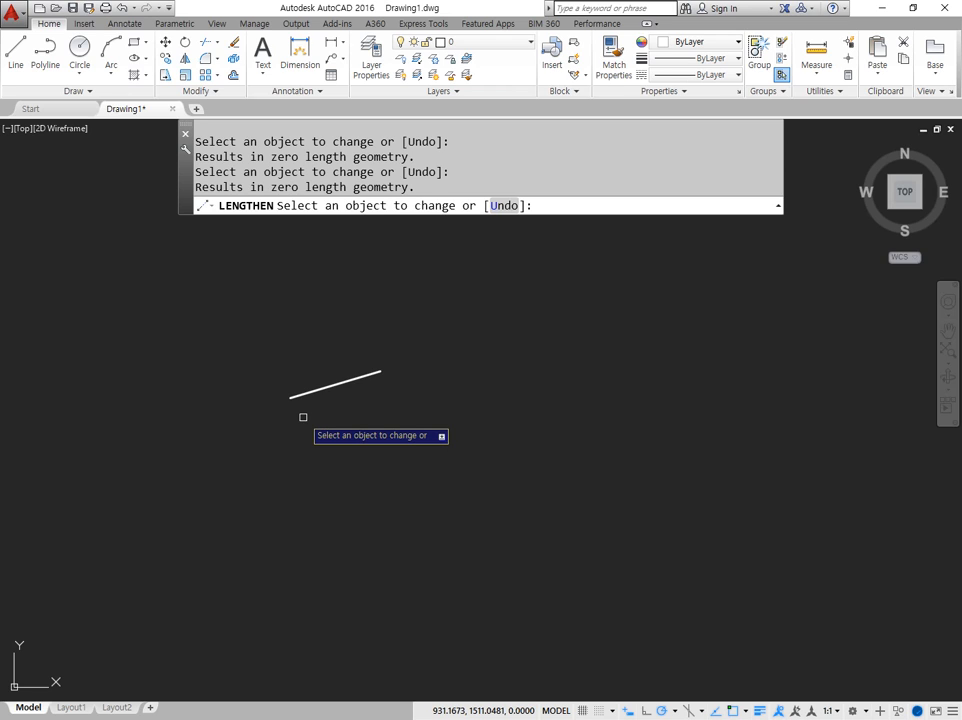
key(Return)
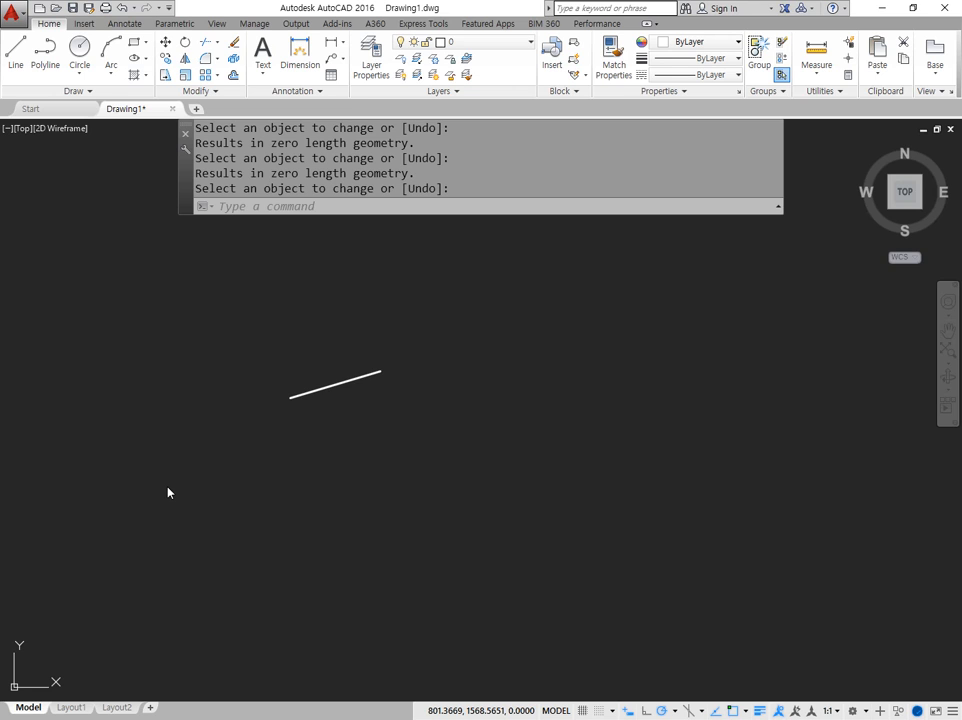
Step: Erase the sloped line with a crossing selection and zoom the empty drawing to All
click(281, 348)
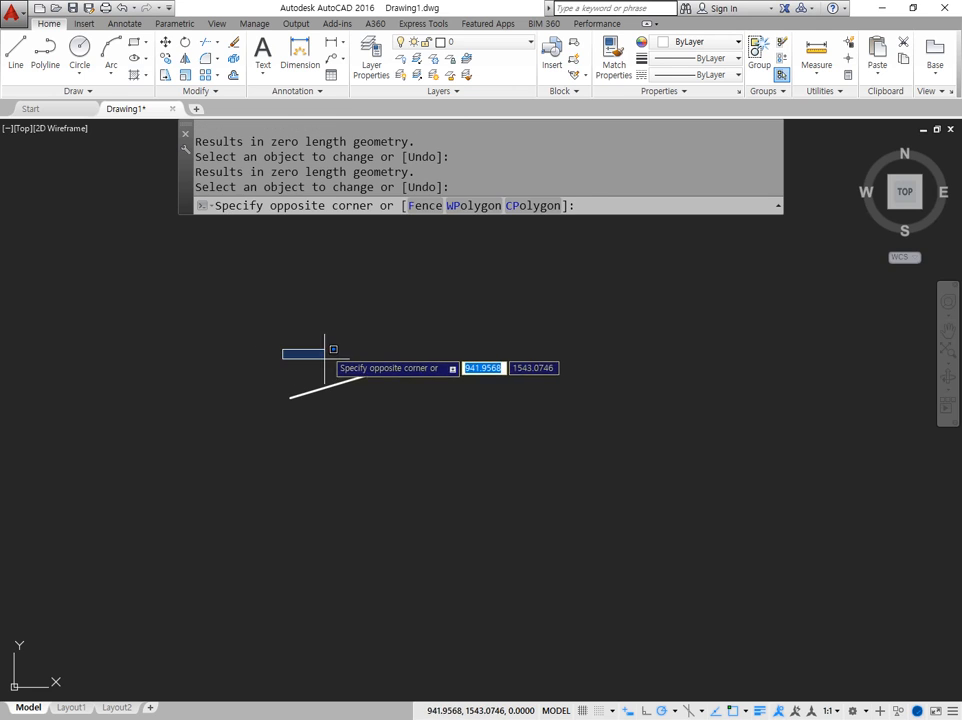
click(333, 360)
click(389, 451)
click(285, 371)
text(e)
key(Return)
text(z)
key(Return)
text(a)
key(Return)
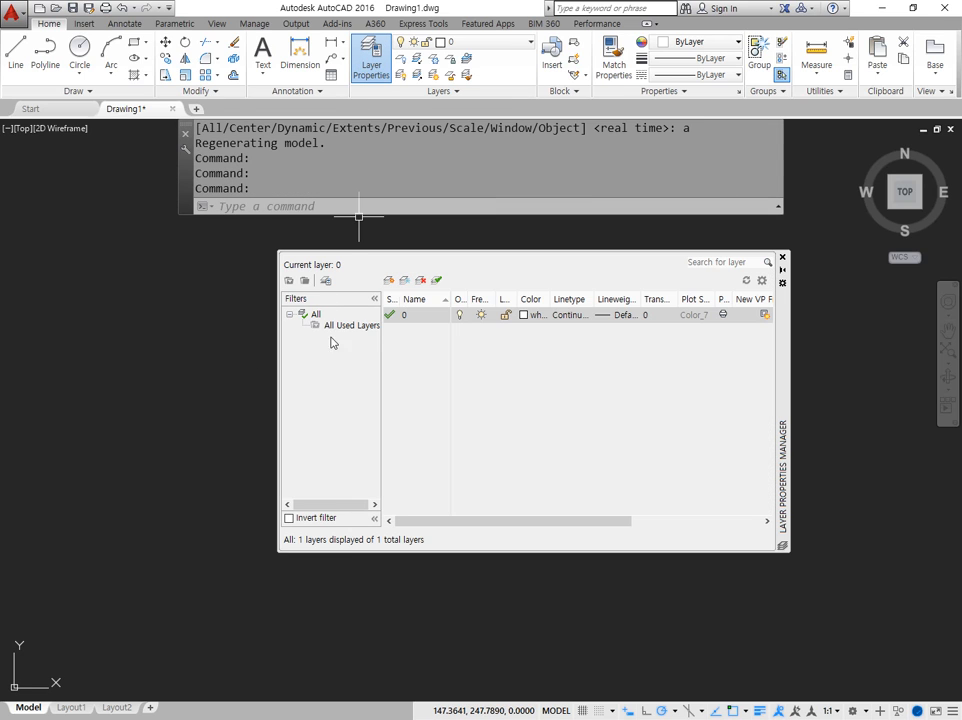
Step: Create a new layer named cen and set its color to index 3 (green)
click(389, 281)
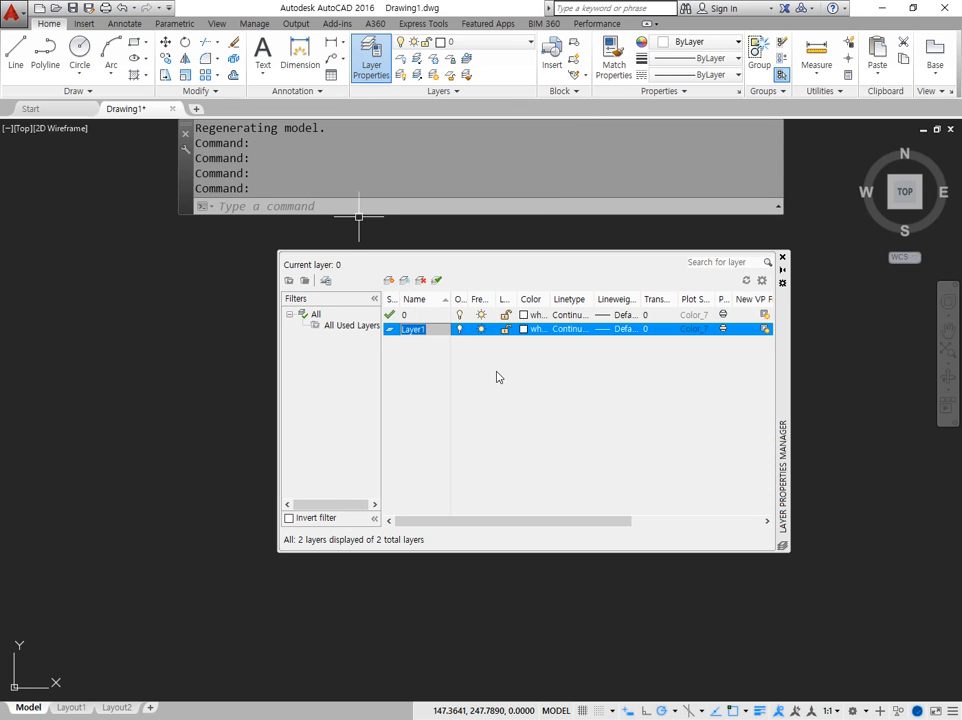
text(cen)
click(531, 329)
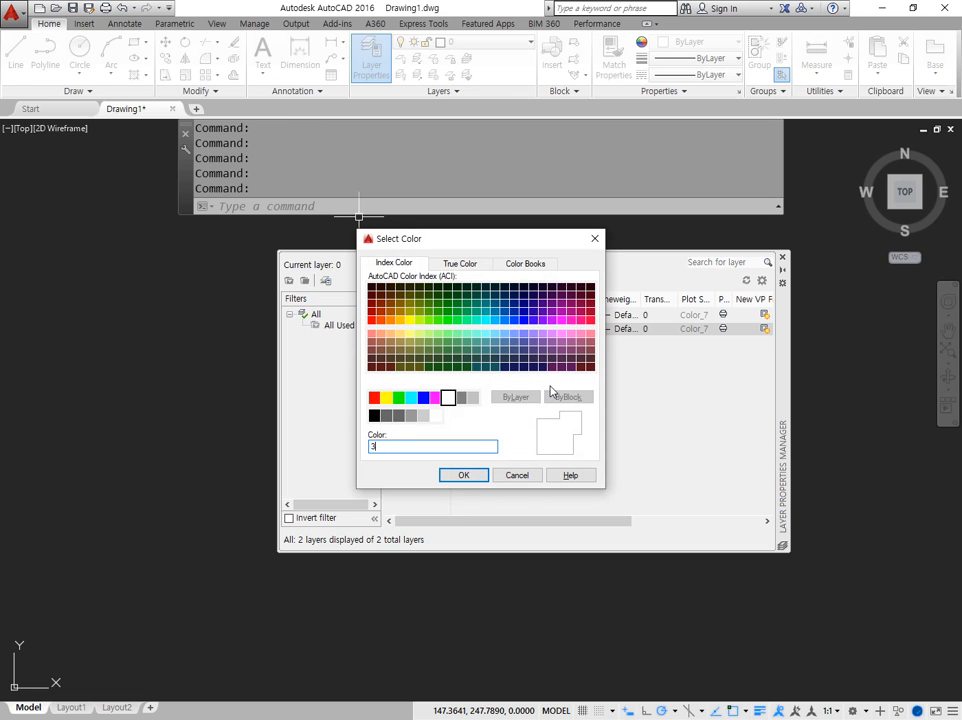
click(478, 470)
Step: Load the CENTER2 linetype and assign it to the cen layer
click(556, 330)
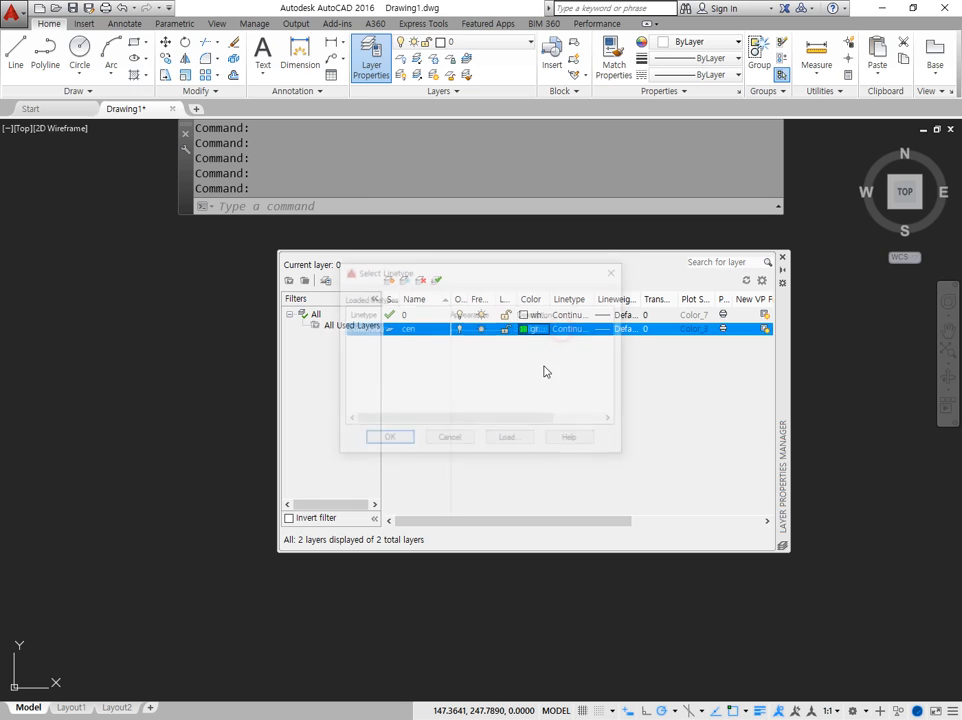
click(500, 439)
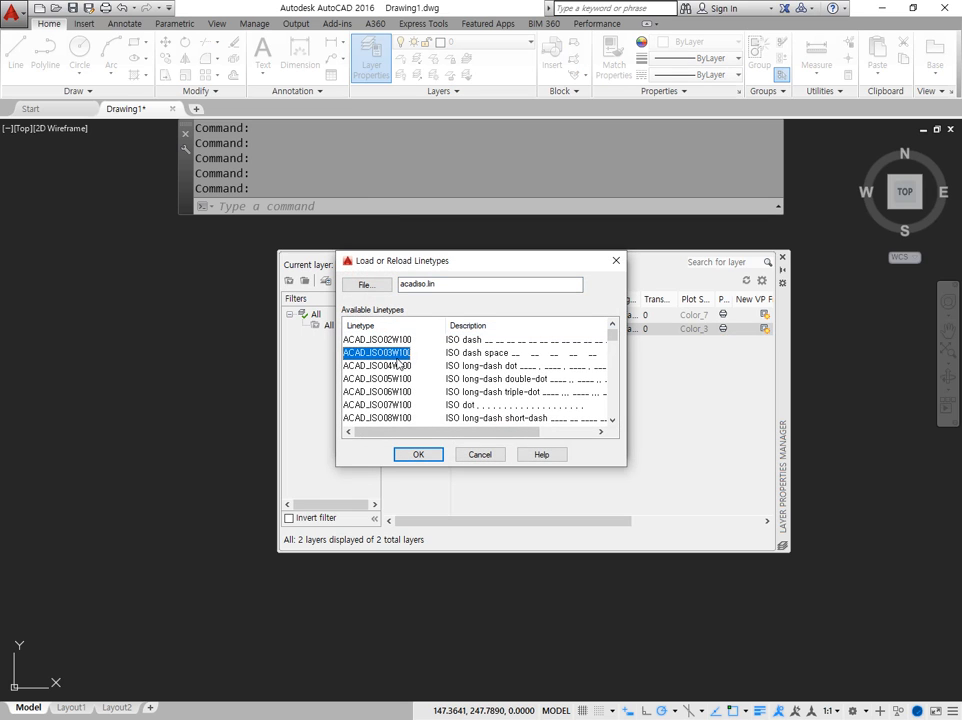
key(c)
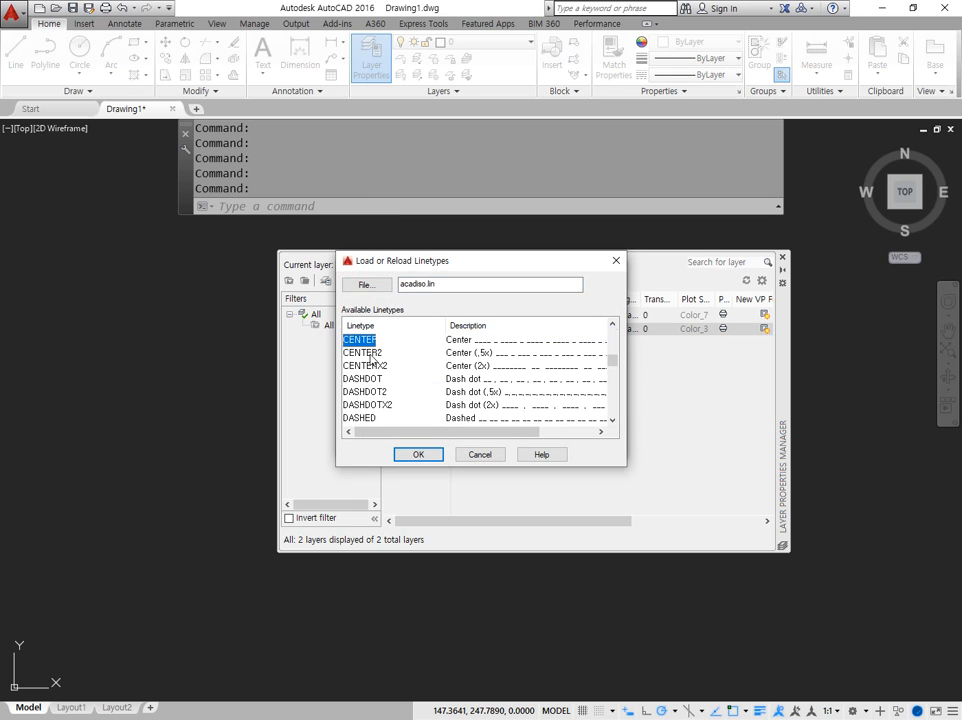
double_click(370, 353)
click(368, 328)
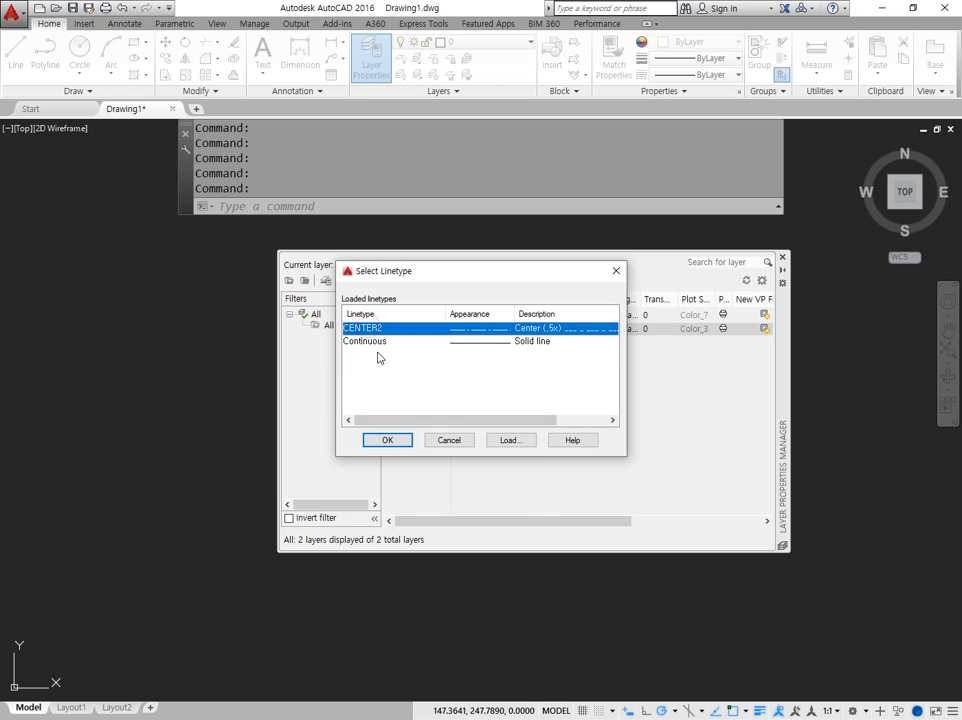
click(387, 439)
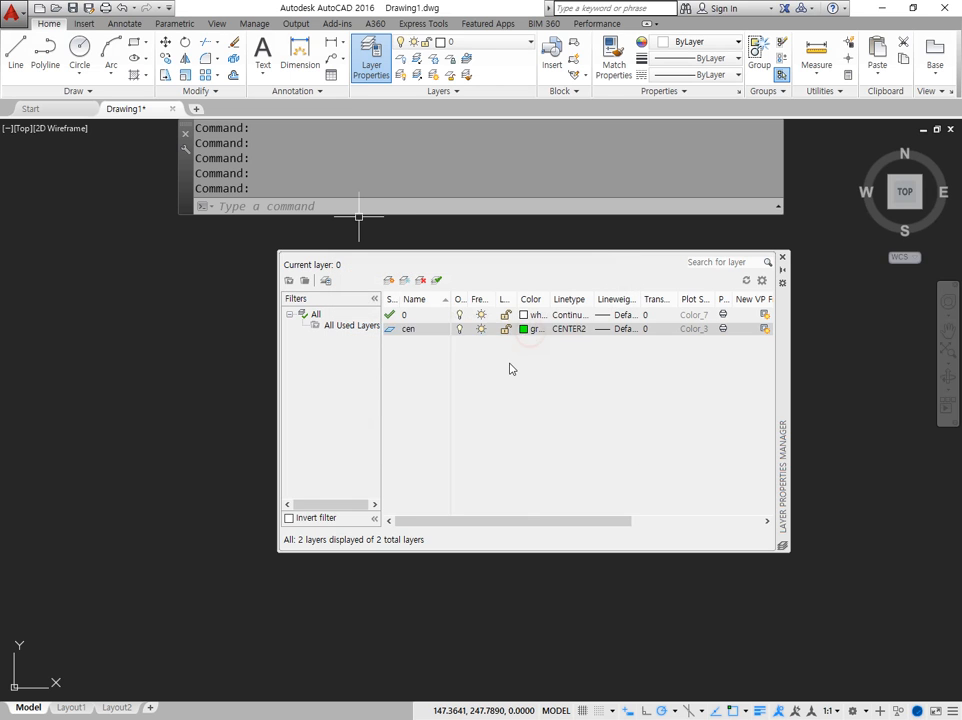
Step: Change the cen layer's color to index 1 (red), close the layer manager, and make cen the current layer
text(1)
key(Return)
click(781, 261)
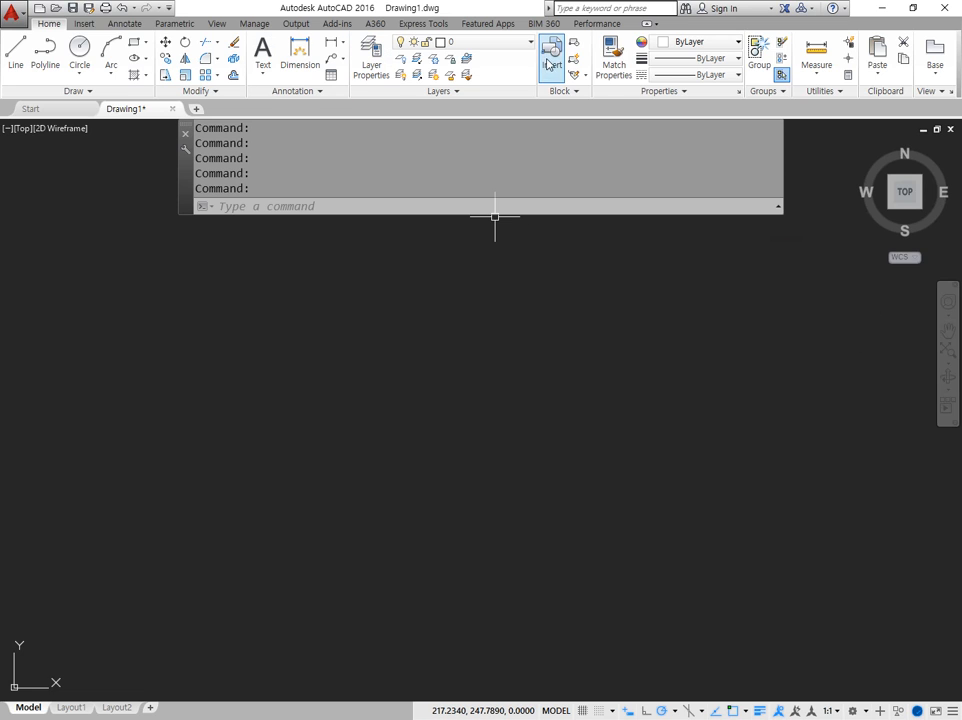
click(488, 42)
click(488, 76)
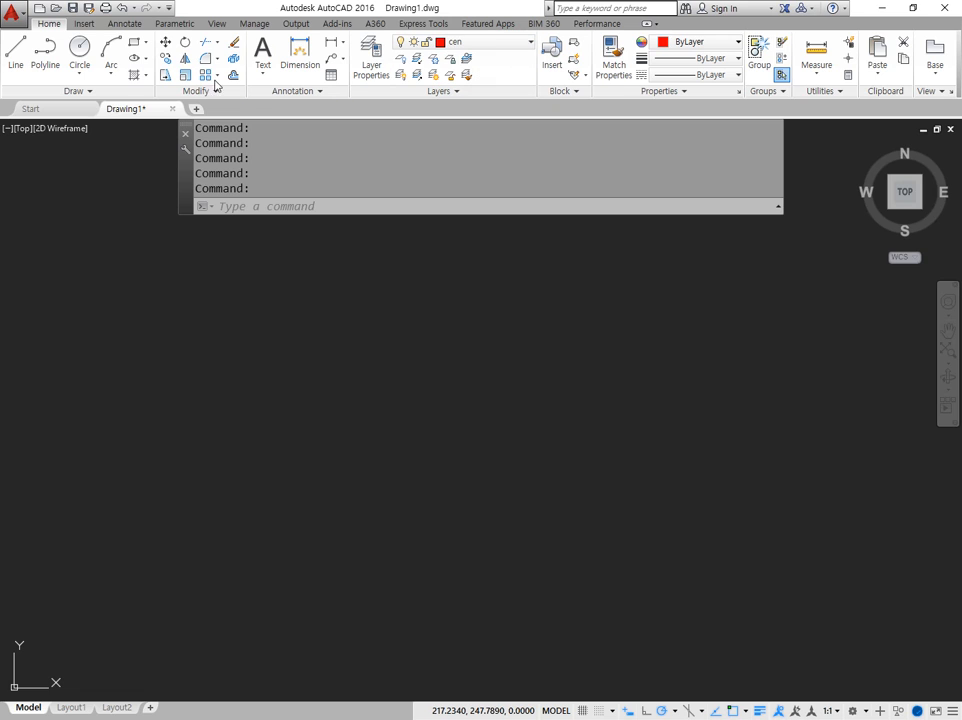
Step: Draw a horizontal construction line through a point near the middle of the drawing area
click(108, 91)
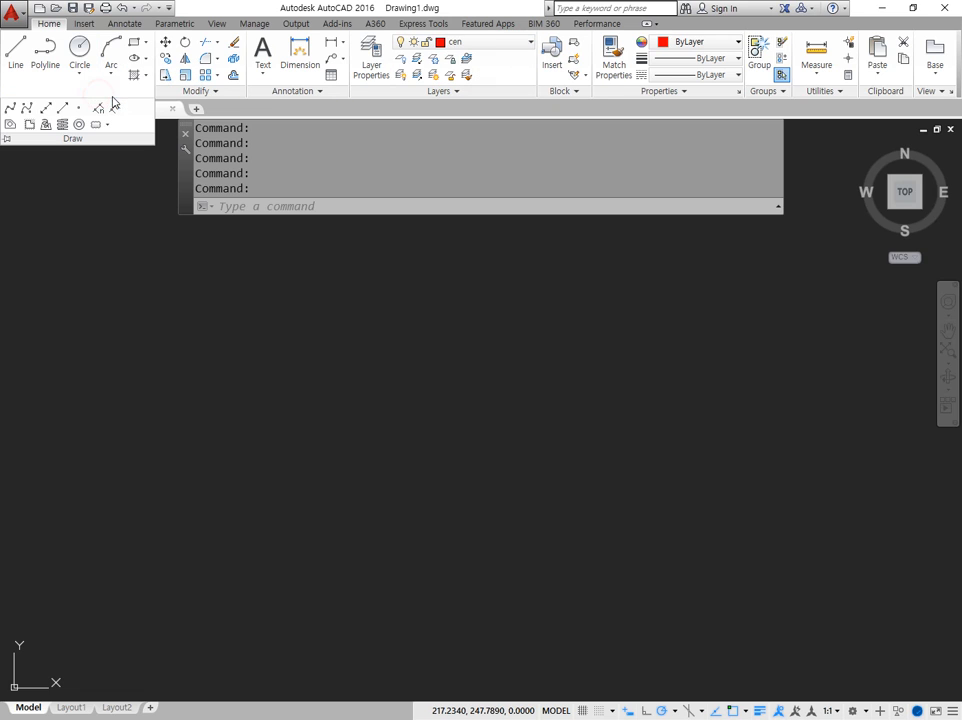
click(46, 115)
click(416, 385)
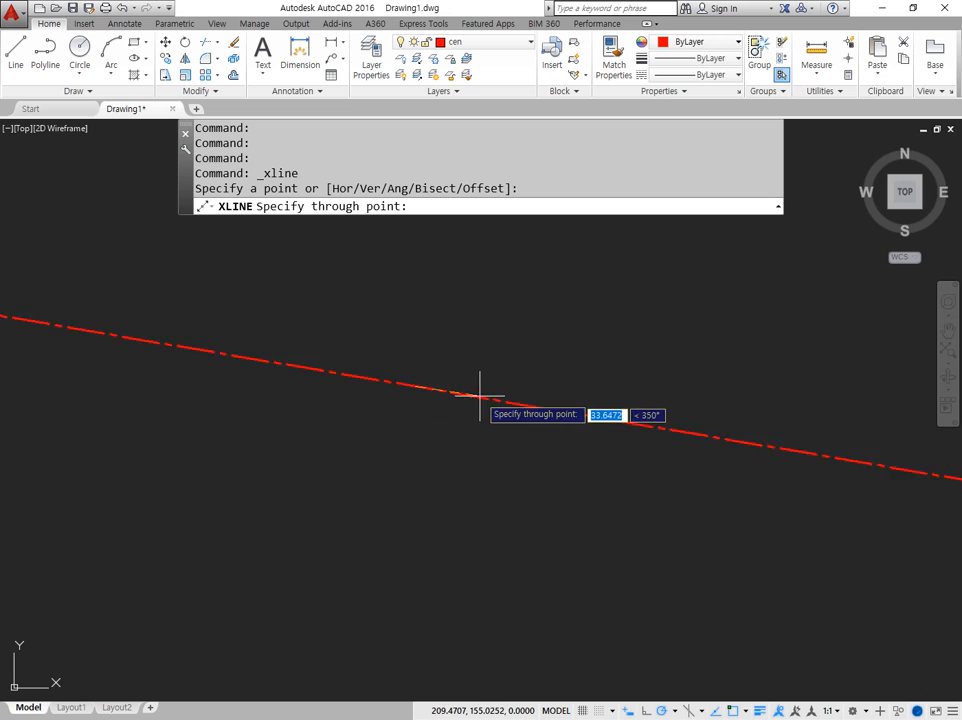
click(483, 385)
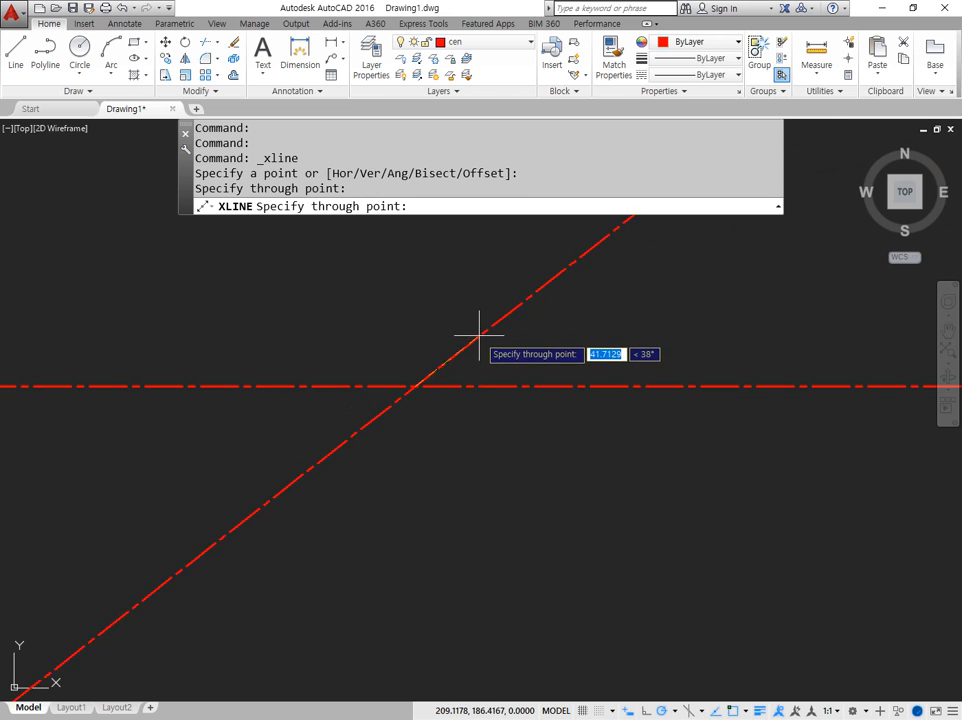
Step: Set polar tracking to 30° increments and add 30°, vertical and 150° construction lines through the same point
click(676, 708)
click(668, 608)
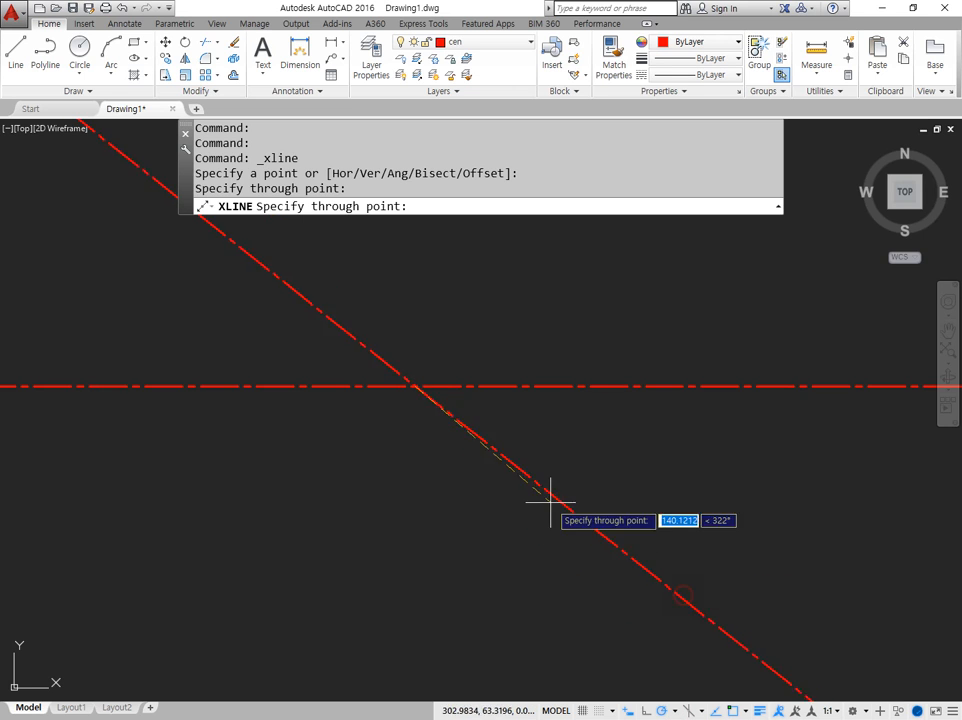
click(493, 340)
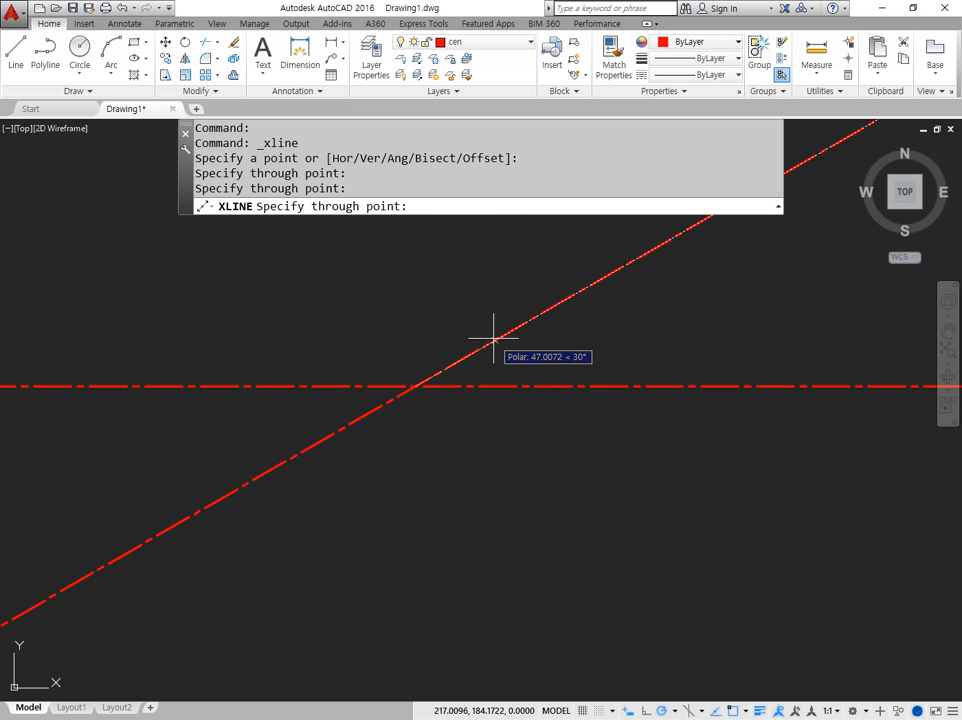
click(415, 313)
click(344, 343)
key(Return)
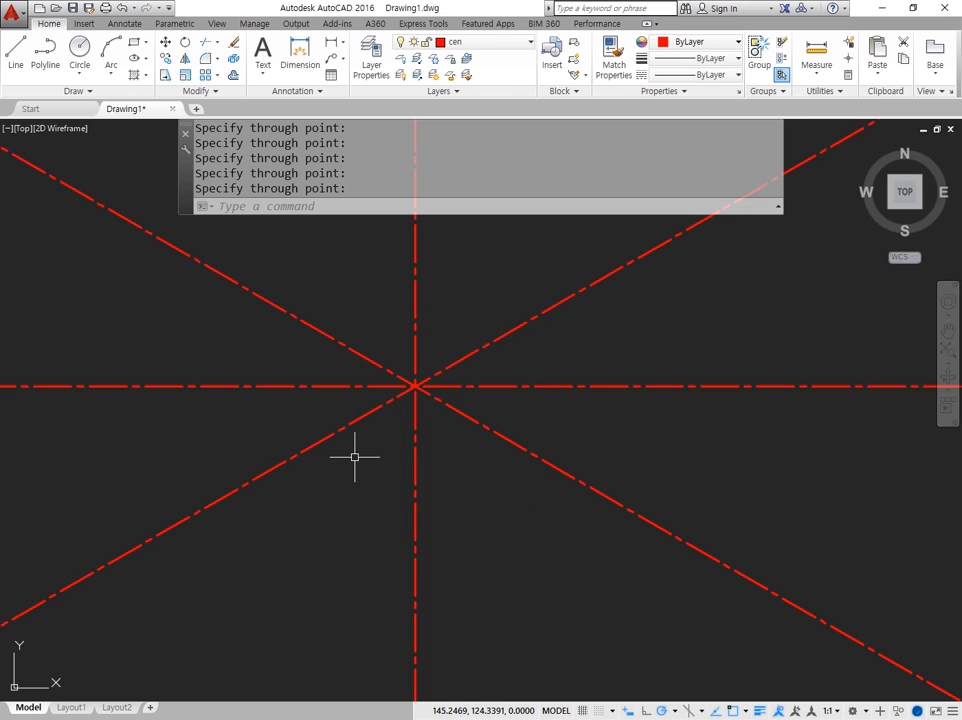
Step: Set the global linetype scale (LTSCALE) to 0.3
text(lts)
key(Return)
text(0.3)
key(Return)
Step: Draw two concentric circles of radius 20 and 40 centered where the construction lines cross
middle_drag(408, 393, 358, 374)
text(c)
key(Return)
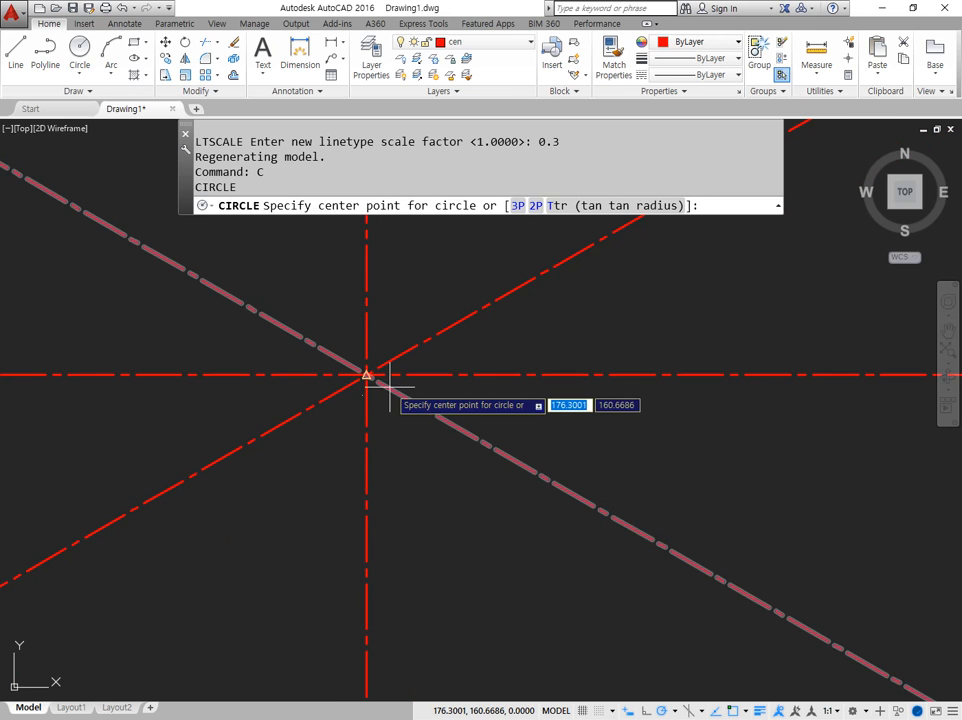
click(370, 376)
text(20)
key(Return)
text(c)
key(Return)
click(368, 375)
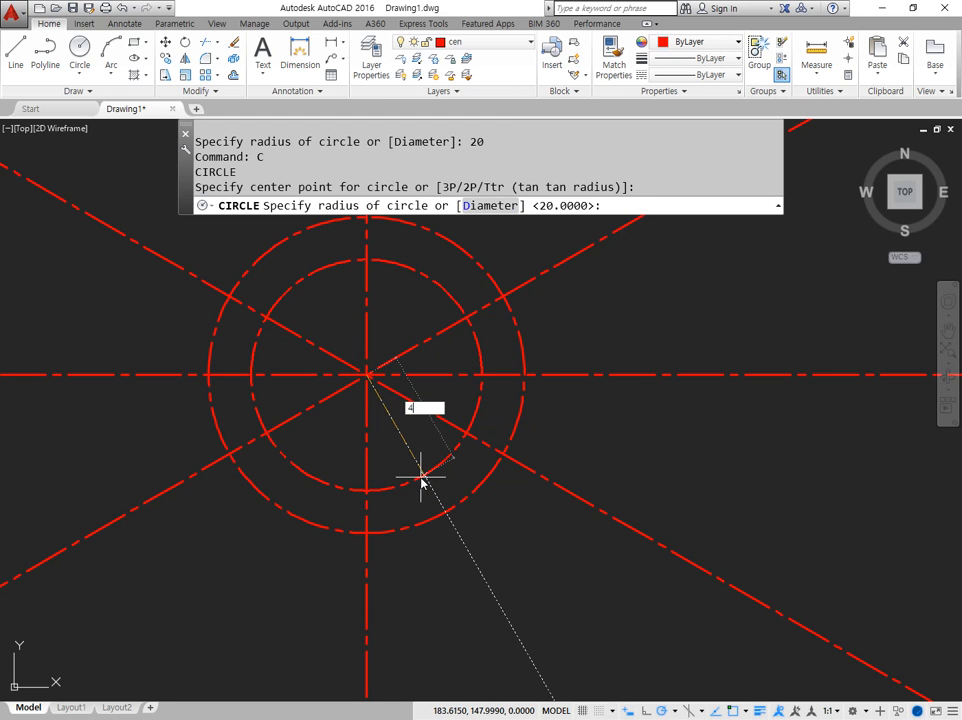
text(40)
key(Return)
Step: Make layer 0 current and draw a circle of radius 55 about the same center
scroll(423, 475, down, 2)
scroll(420, 440, down, 2)
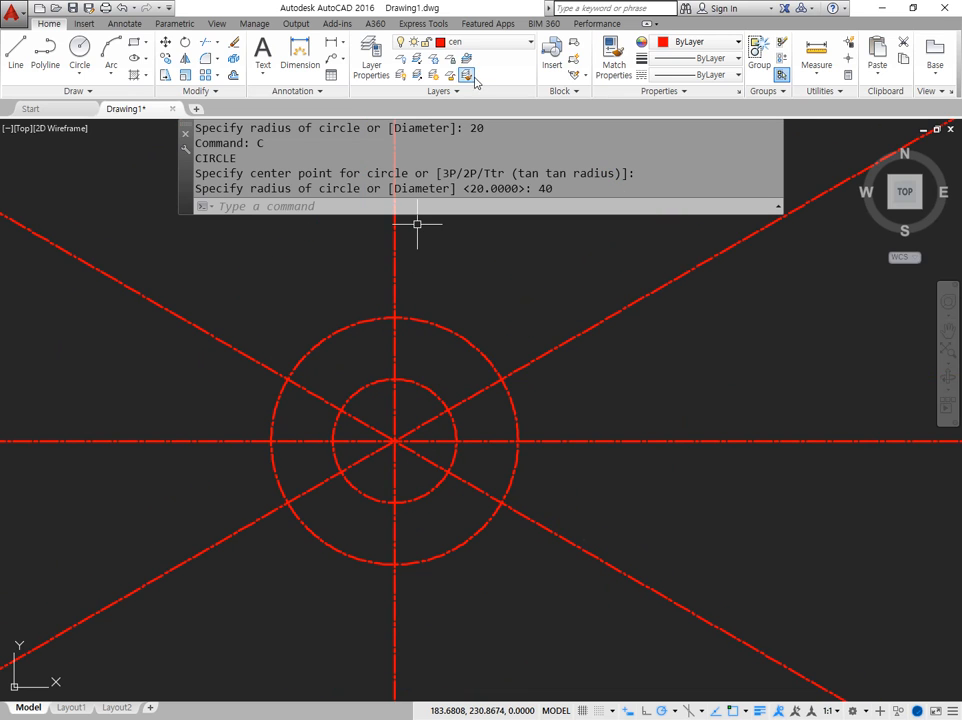
click(490, 42)
click(490, 59)
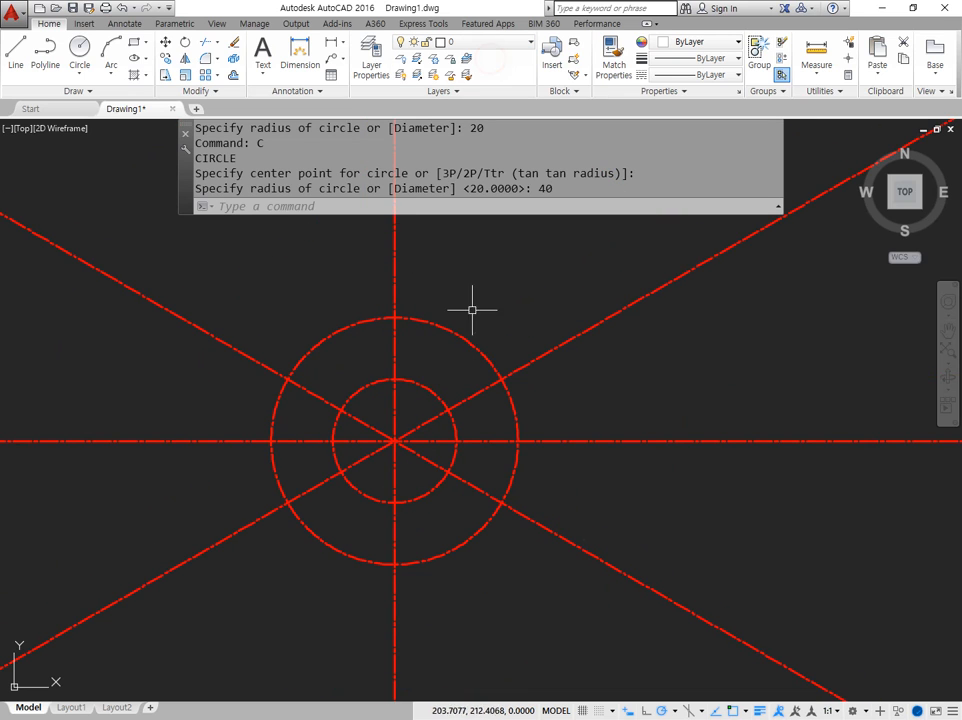
text(c)
key(Return)
click(395, 440)
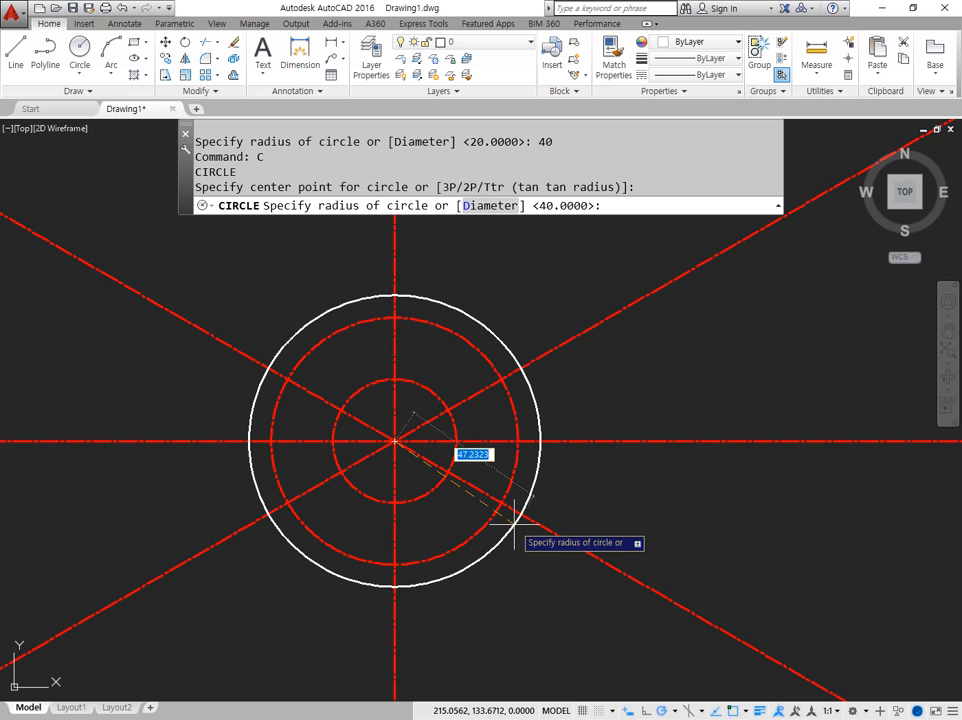
text(55)
key(Return)
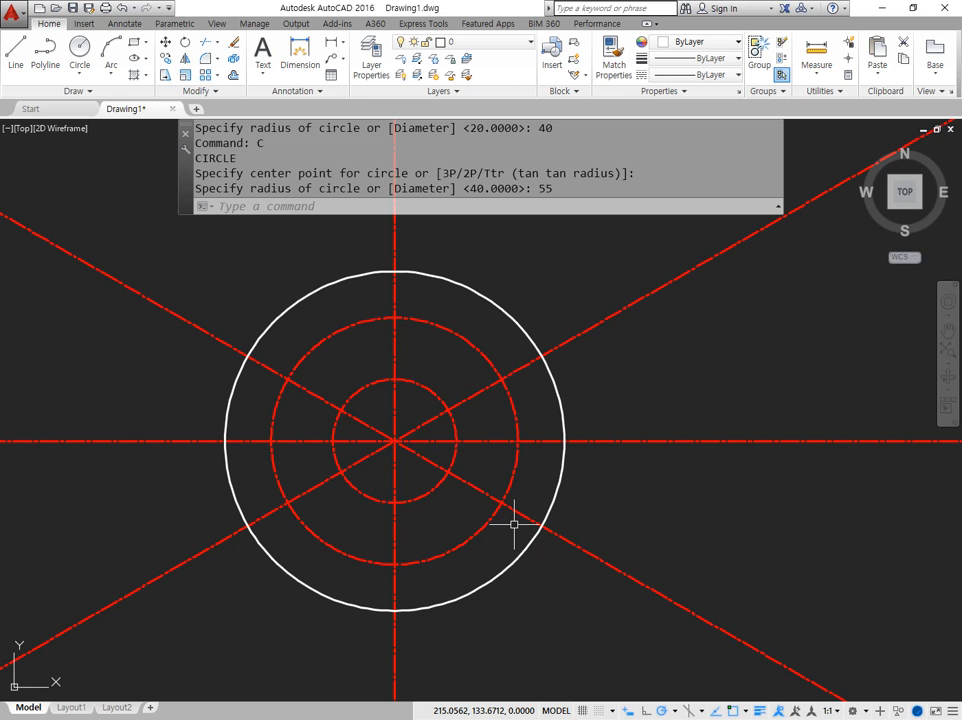
Step: Trim the construction lines outside the radius 55 circle on the right, upper, left, lower and lower-left sides
text(tr)
key(Return)
key(Return)
click(661, 627)
click(603, 291)
click(448, 240)
click(365, 239)
click(181, 233)
click(155, 404)
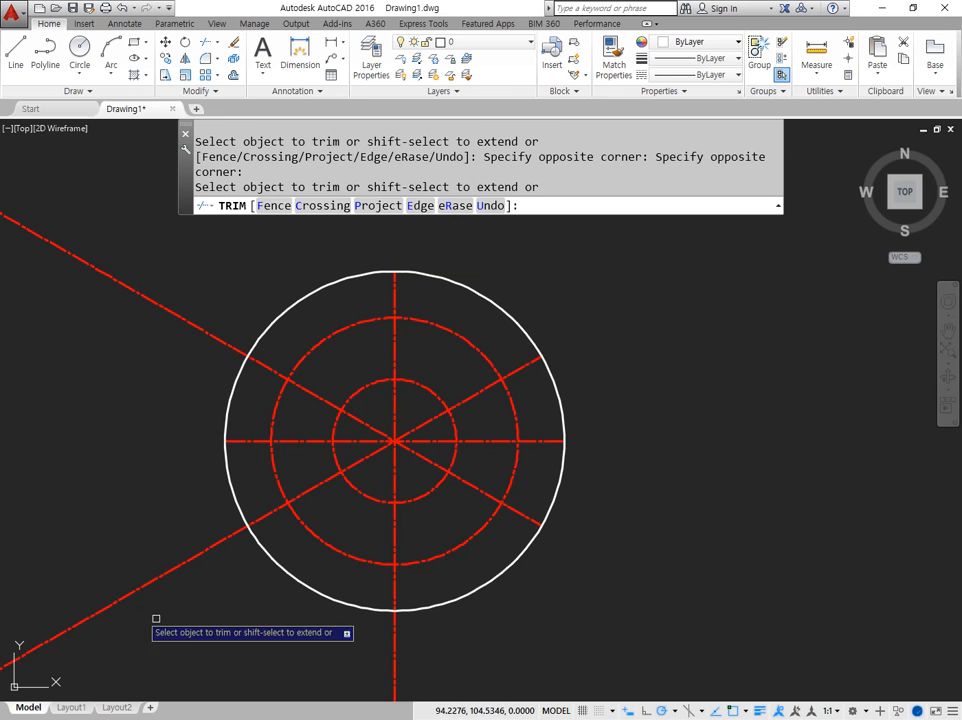
click(397, 664)
click(367, 666)
click(146, 634)
click(103, 552)
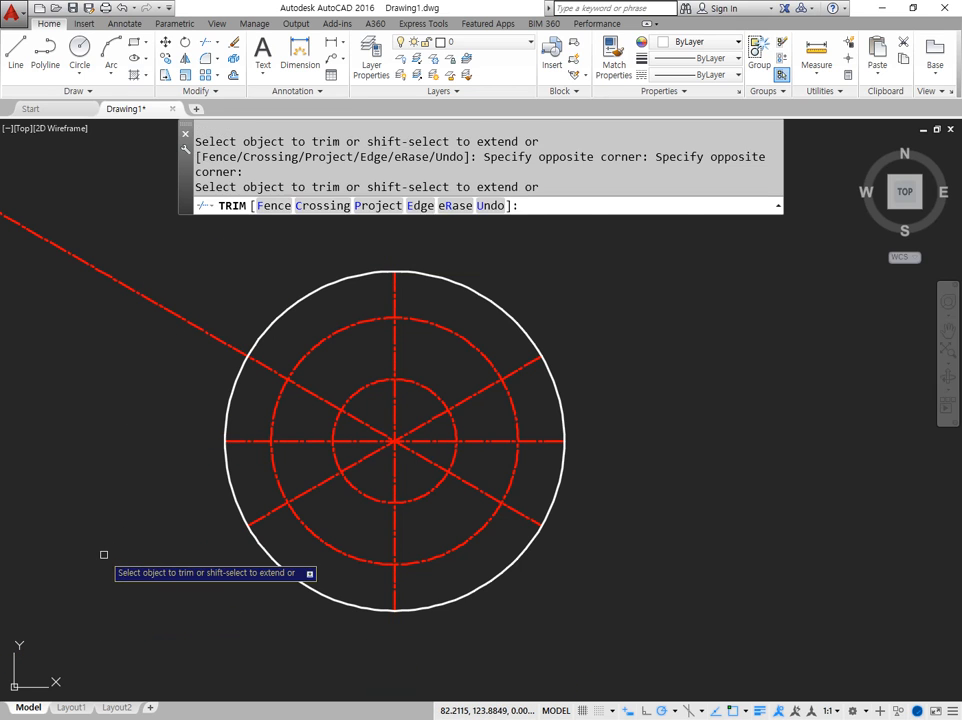
key(Return)
Step: Trim the remaining upper-left construction line outside the radius 55 circle and finish Trim
text(tr)
key(Return)
key(Return)
click(161, 270)
click(133, 326)
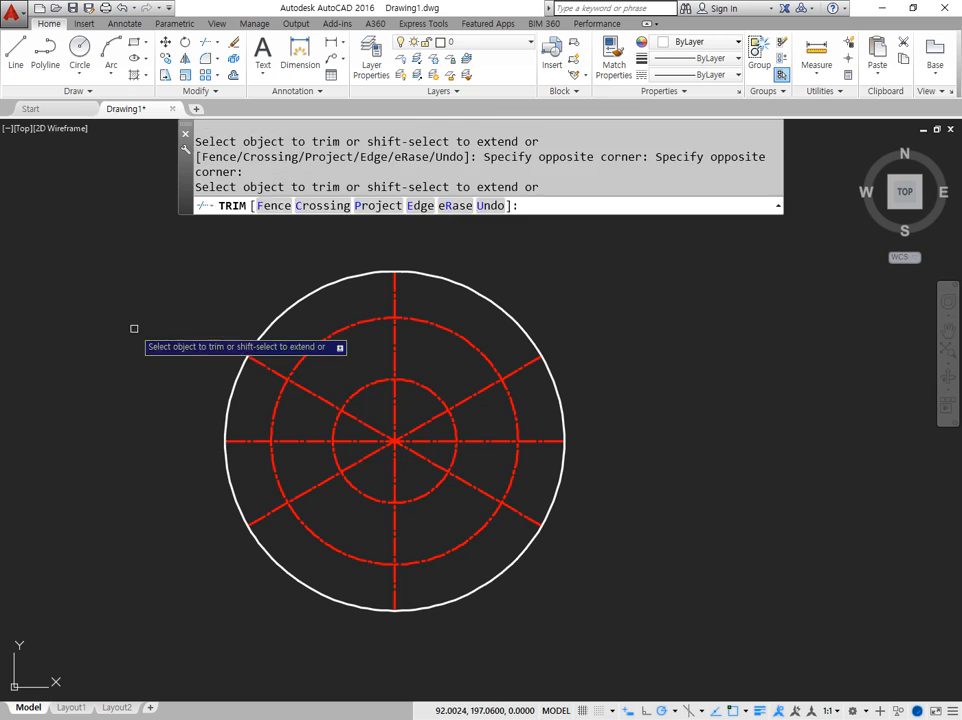
scroll(511, 500, up, 2)
key(Return)
Step: Draw a circle of radius 3.5 where the radius 20 circle meets the vertical centerline at its lower quadrant
text(c)
key(Return)
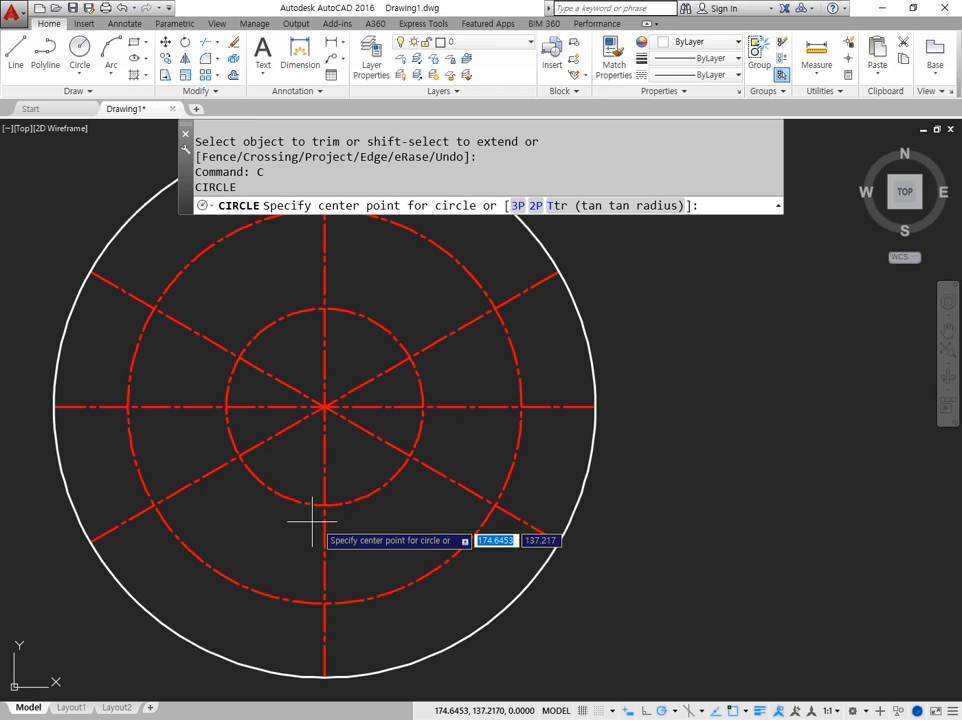
click(324, 505)
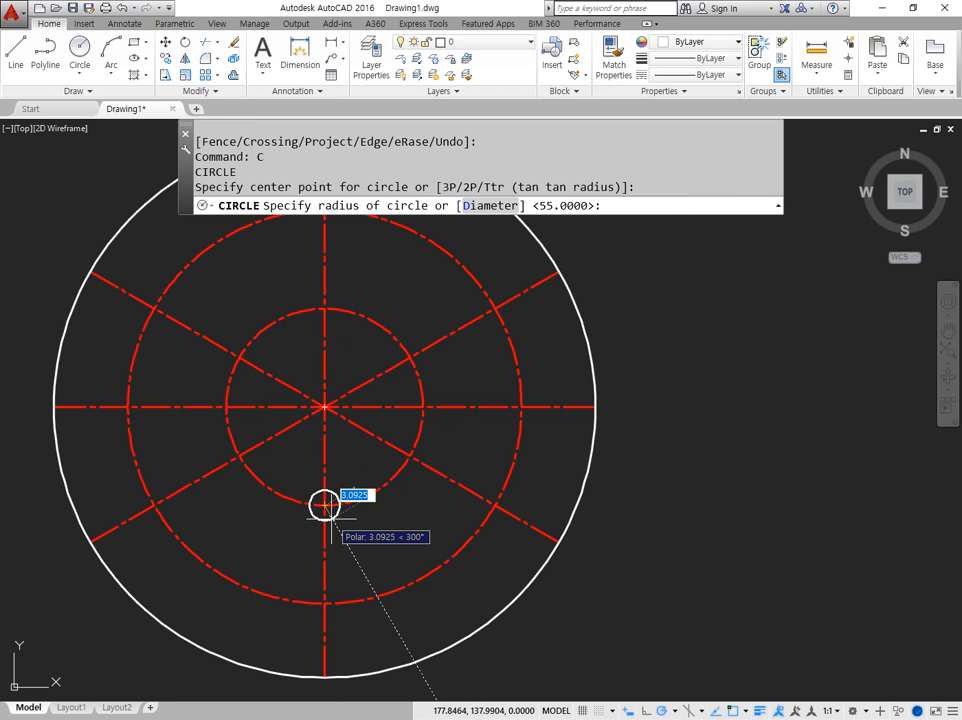
text(3)
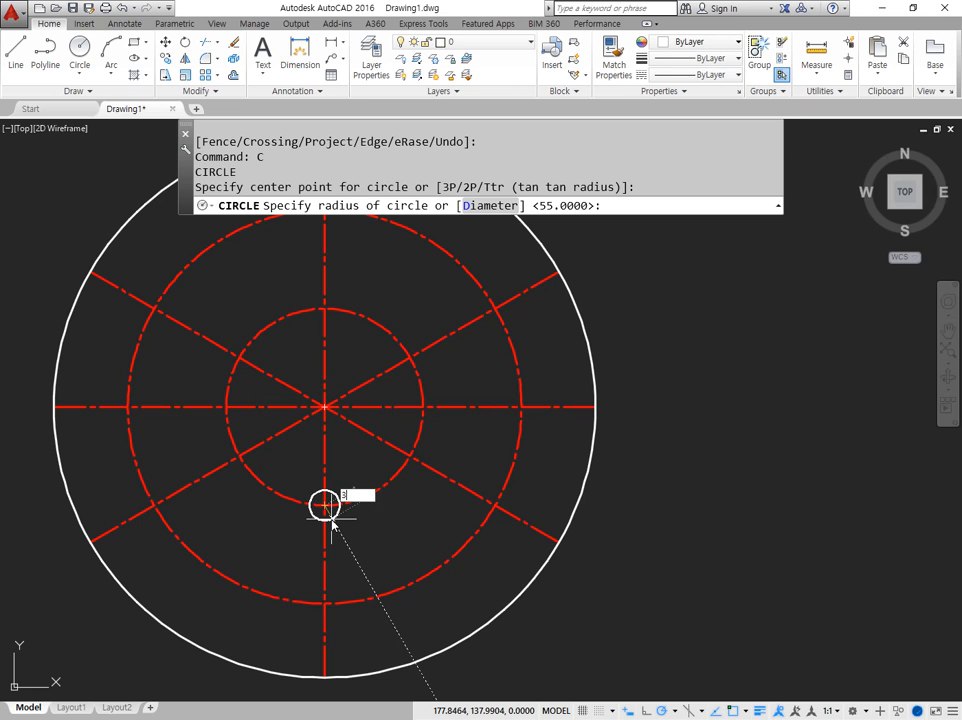
text(.5)
key(Return)
Step: Add radius 3.5 circles at the right, upper and left quadrants of the radius 20 center circle
key(Return)
click(423, 407)
key(Return)
key(Return)
click(324, 308)
key(Return)
key(Return)
click(226, 407)
key(Return)
Step: Draw a circle of radius 6.5 where the 30° centerline meets the radius 40 circle at the upper right
middle_drag(275, 382, 371, 423)
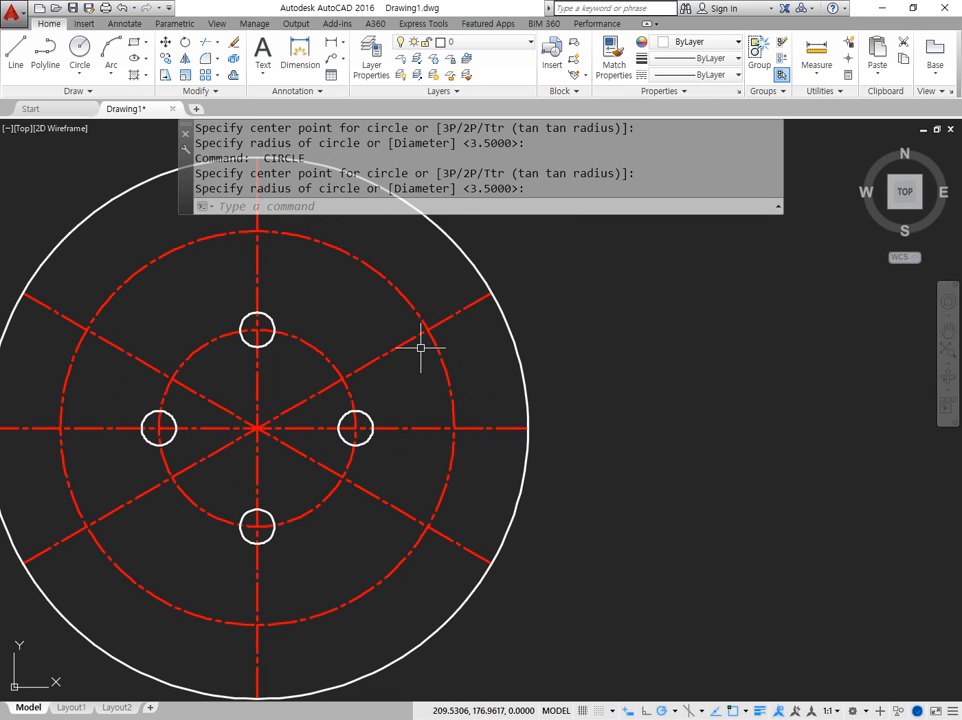
key(Return)
click(428, 328)
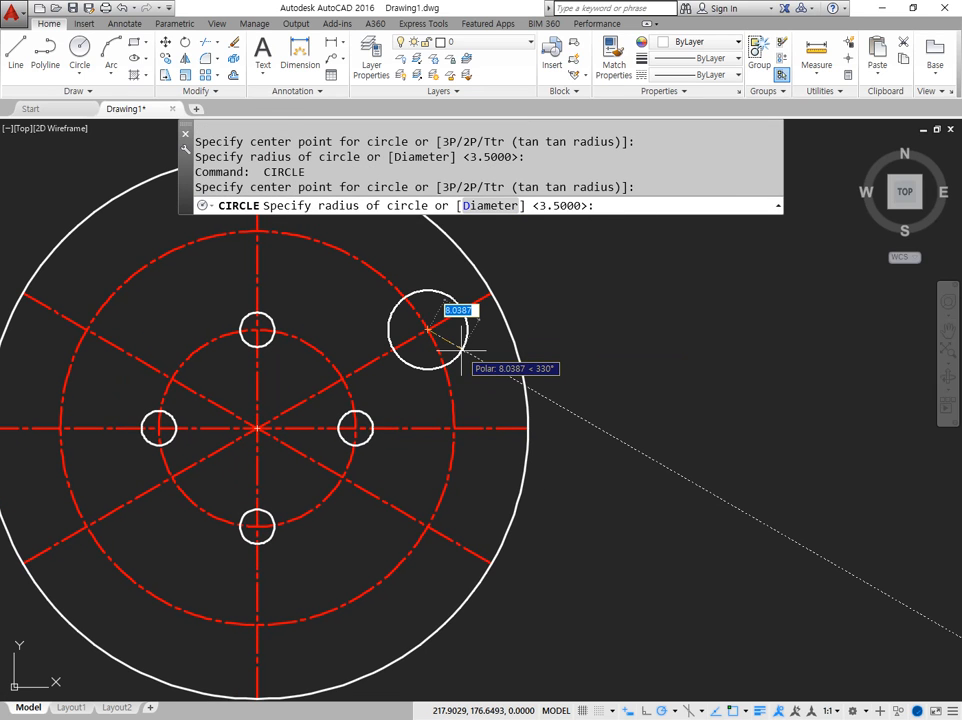
text(6.5)
key(Return)
Step: Draw two more radius 6.5 circles on the radius 40 circle, at its upper quadrant and upper-left centerline intersection
key(Return)
click(258, 233)
key(Return)
key(Return)
click(87, 329)
key(Return)
Step: Erase the radius 6.5 circles at the top and upper left of the radius 40 circle
click(120, 328)
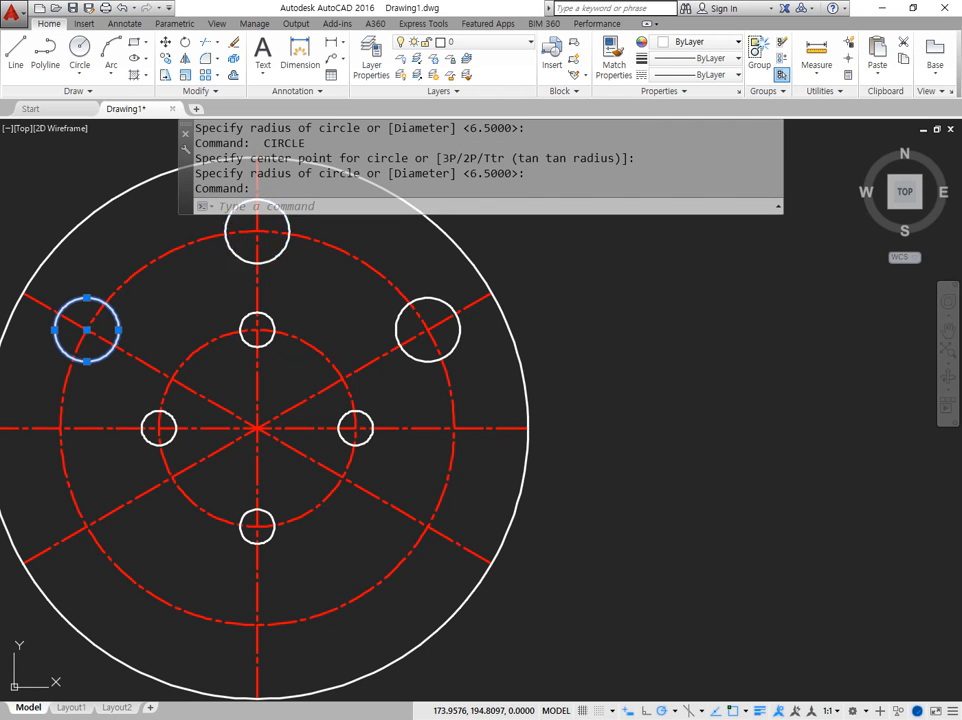
click(245, 258)
text(e)
key(Return)
Step: Draw a circle of radius 10 concentric with the upper-right radius 6.5 circle
text(c)
key(Return)
click(427, 329)
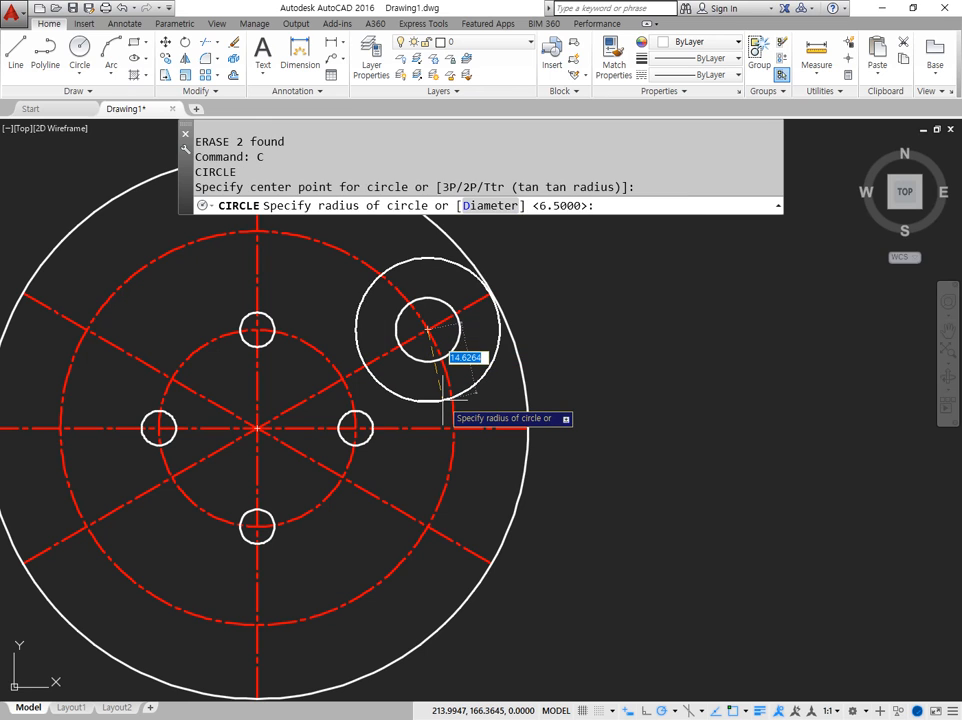
key(Return)
Step: Polar-array the upper-right pair of concentric circles about the common center as 6 items over 360°, and close the array
scroll(443, 400, down, 2)
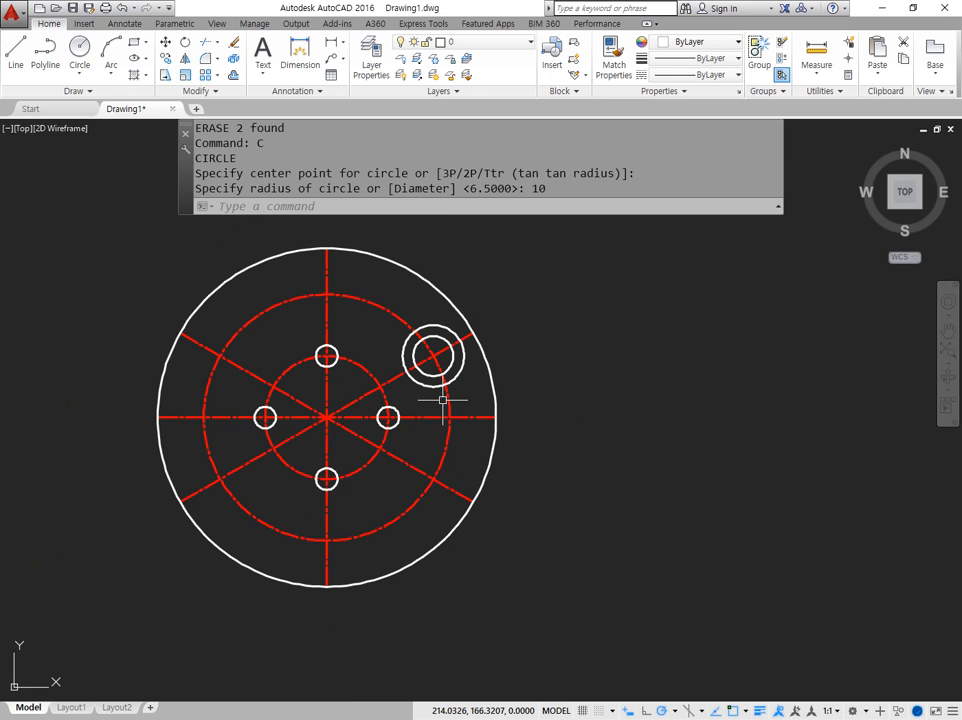
text(ar)
key(Return)
click(389, 281)
click(524, 408)
key(Return)
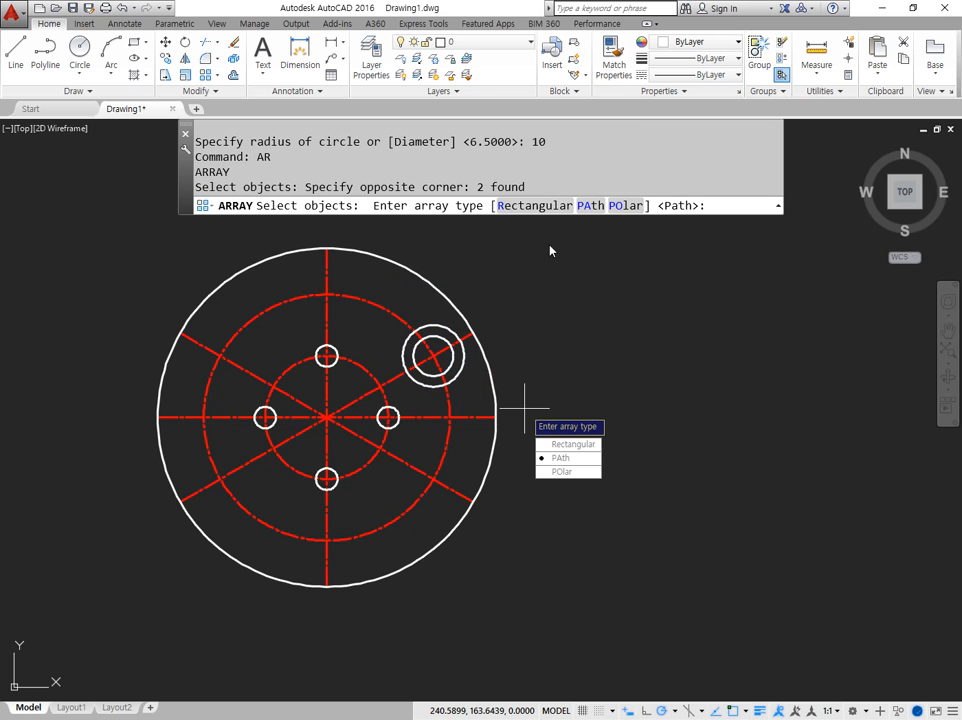
text(po)
key(Return)
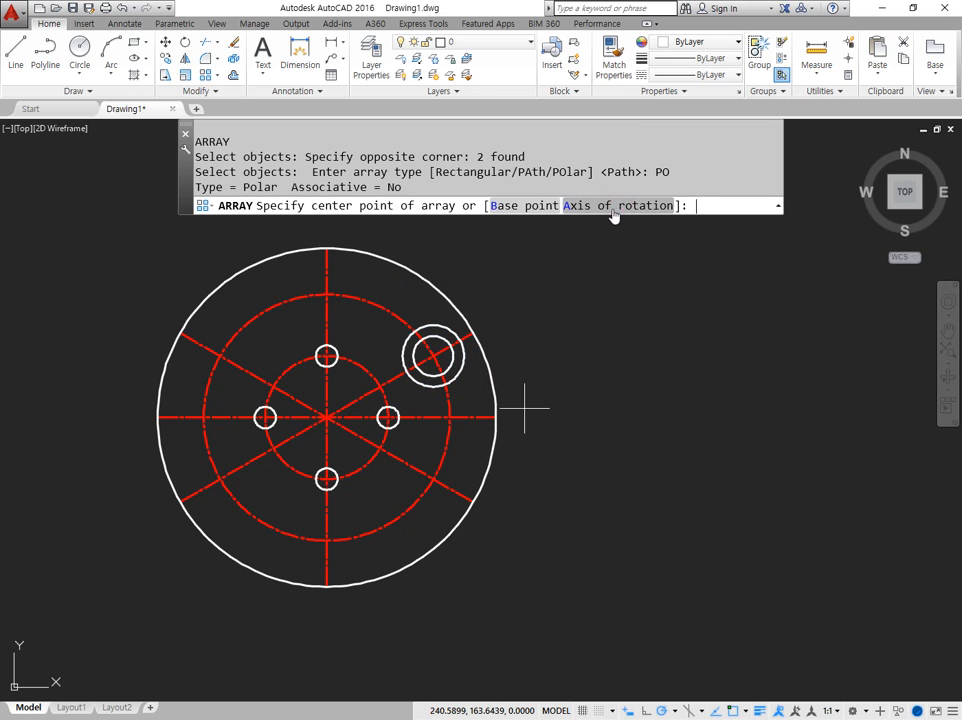
click(327, 417)
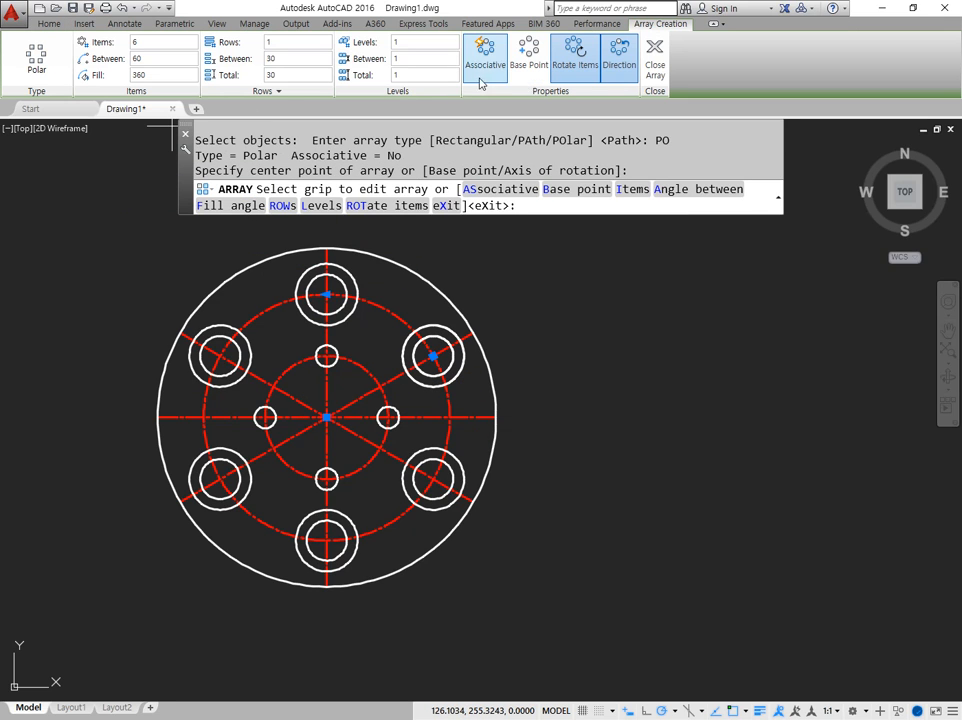
click(657, 64)
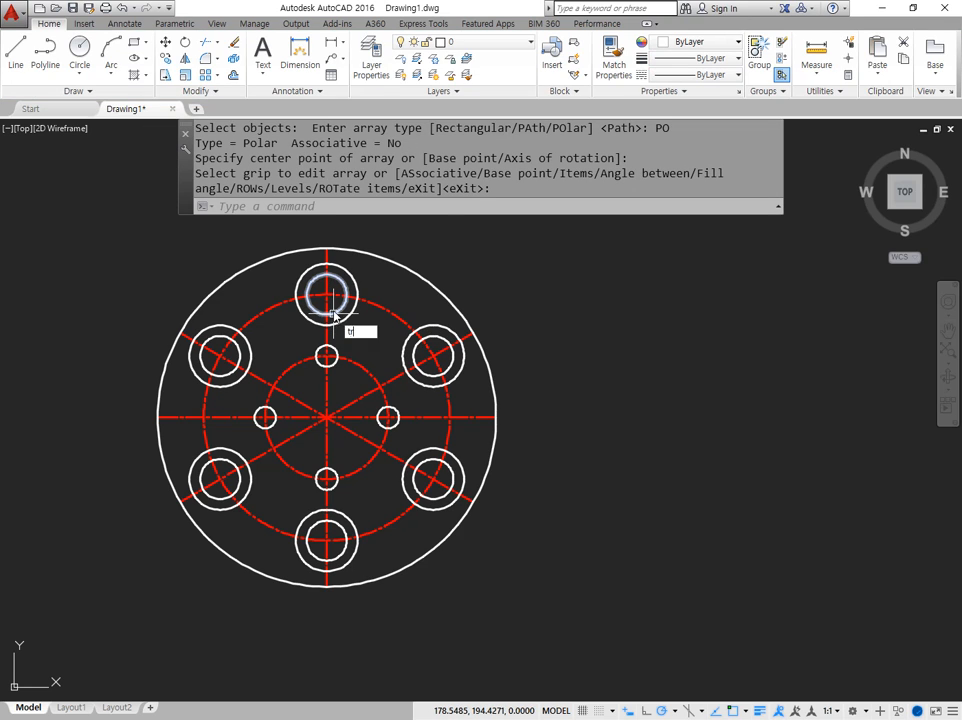
Step: Trim the radius 40 centerline circle between the six large holes, leaving short arcs across each hole
text(tr)
key(Return)
key(Return)
click(372, 301)
click(264, 307)
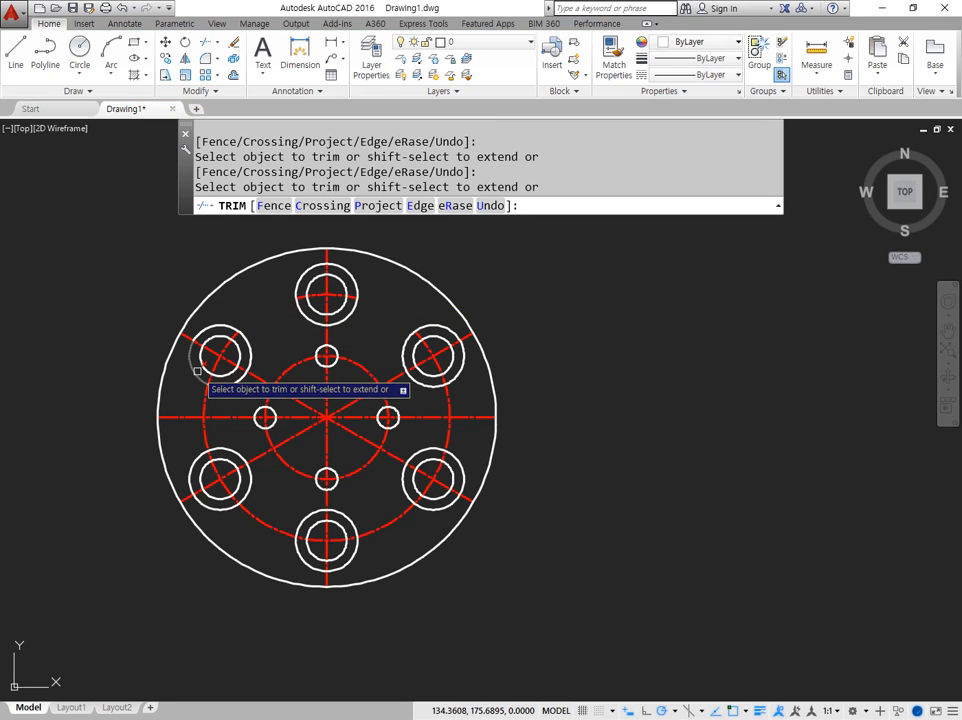
click(206, 424)
click(206, 427)
click(274, 527)
click(405, 519)
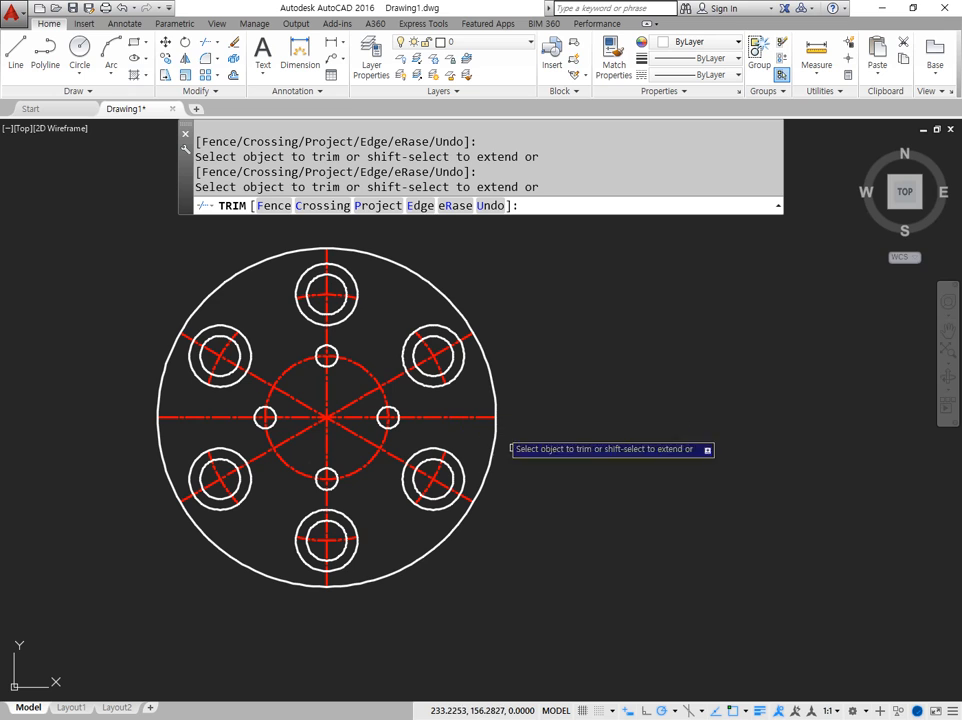
key(Return)
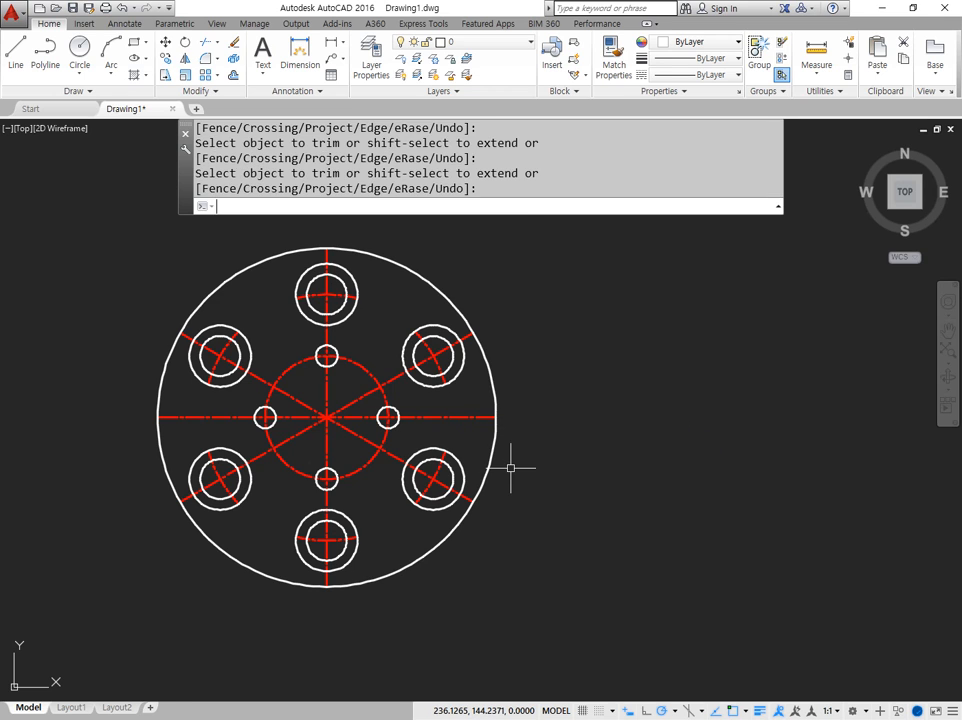
scroll(323, 231, up, 6)
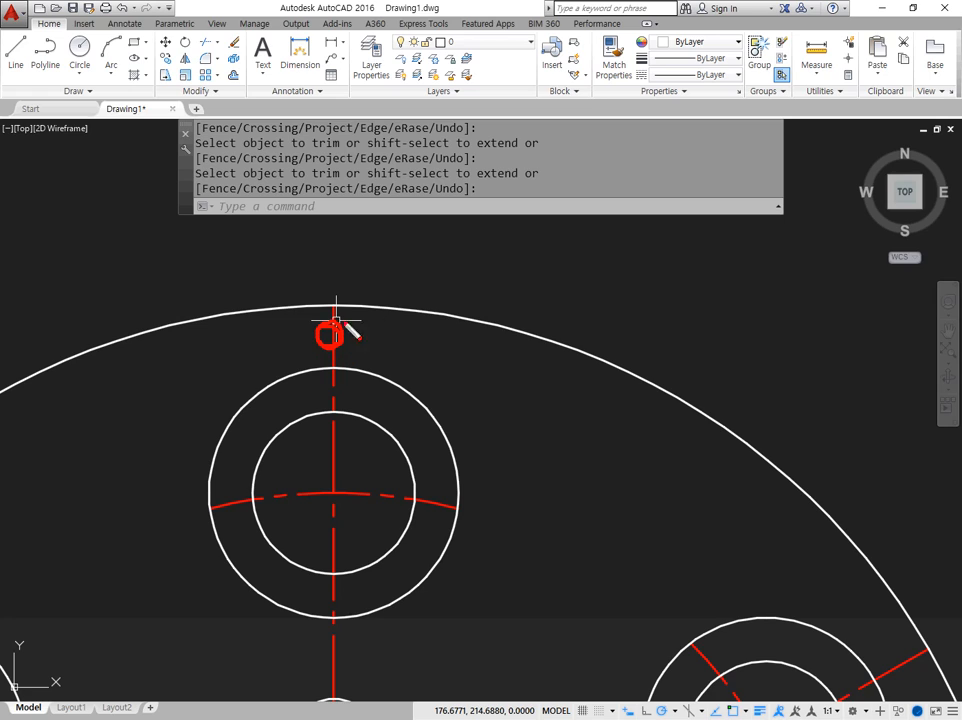
drag(339, 307, 340, 272)
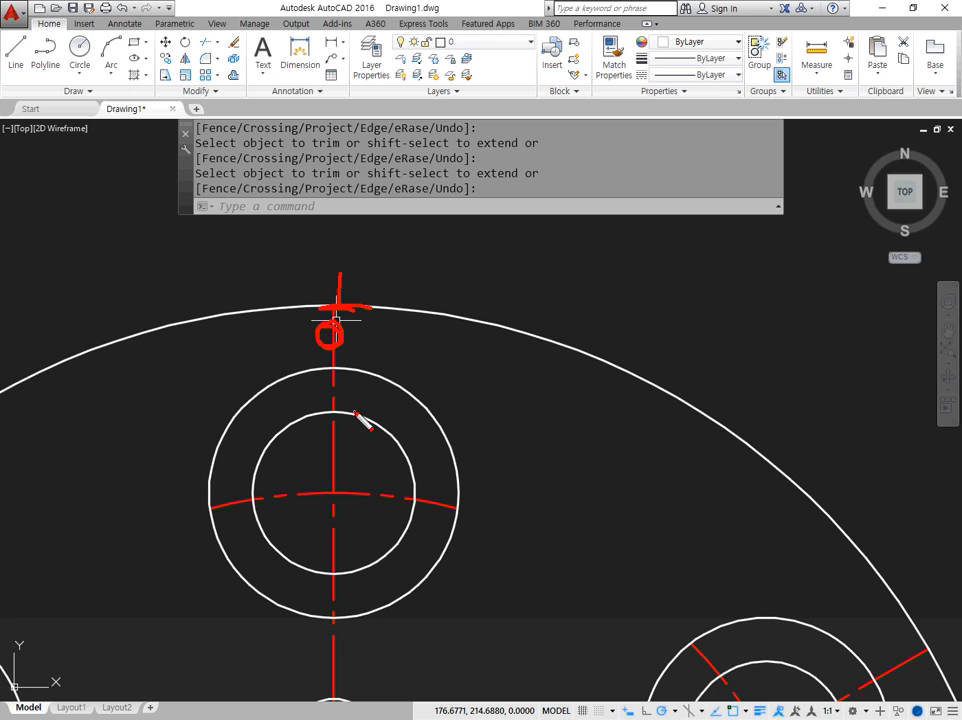
key(Escape)
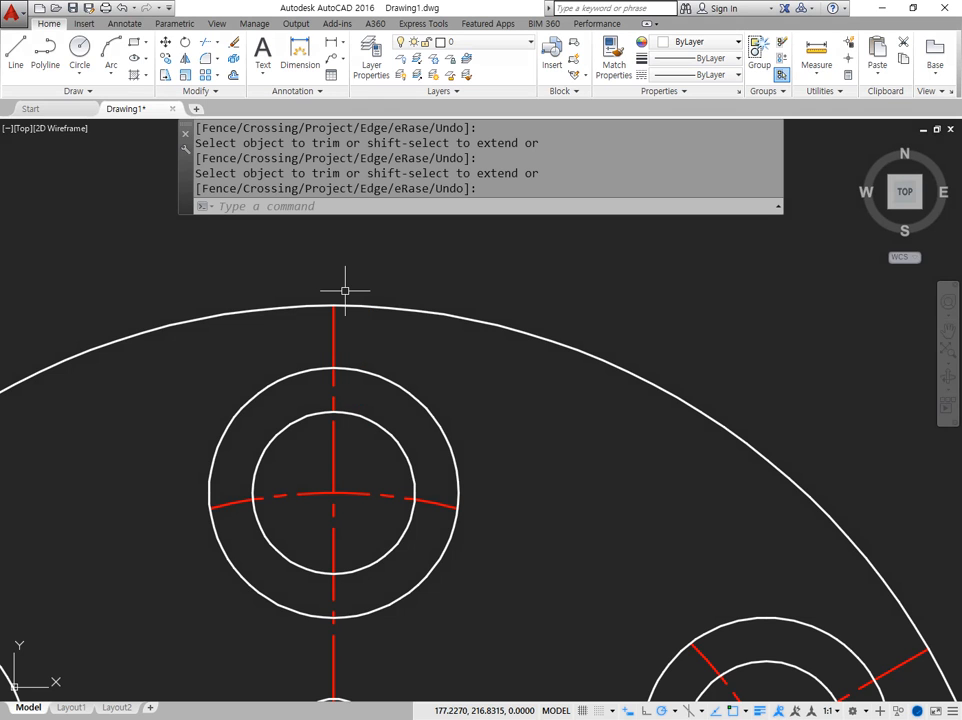
text(LE)
key(Return)
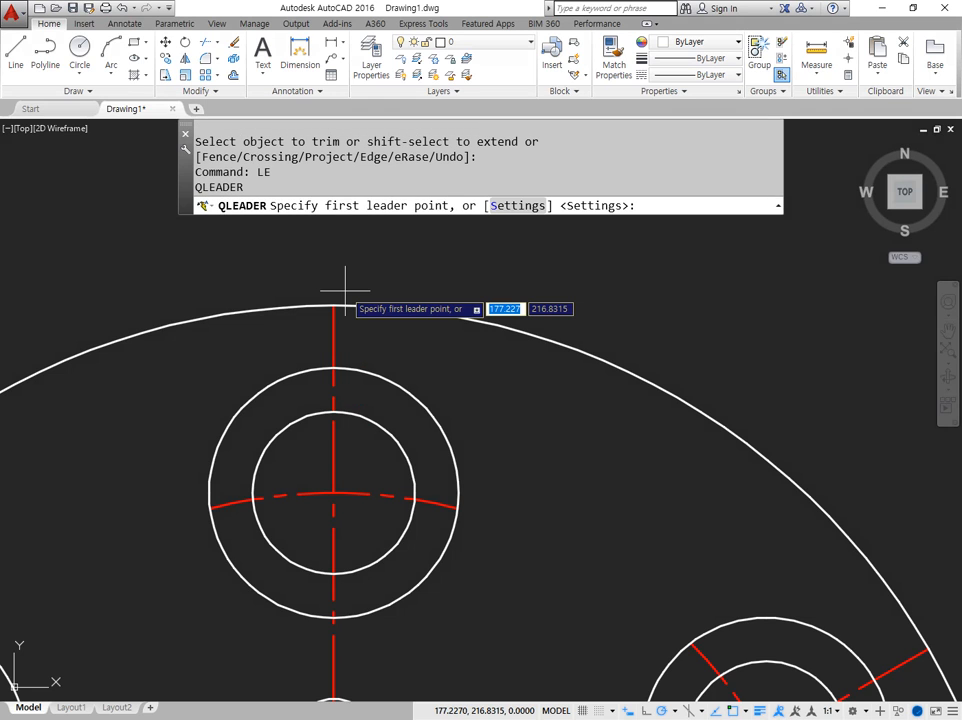
key(Escape)
Step: Lengthen by a delta of 5 the vertical centerline's top end and both ends of the top hole's arc centerline
text(le)
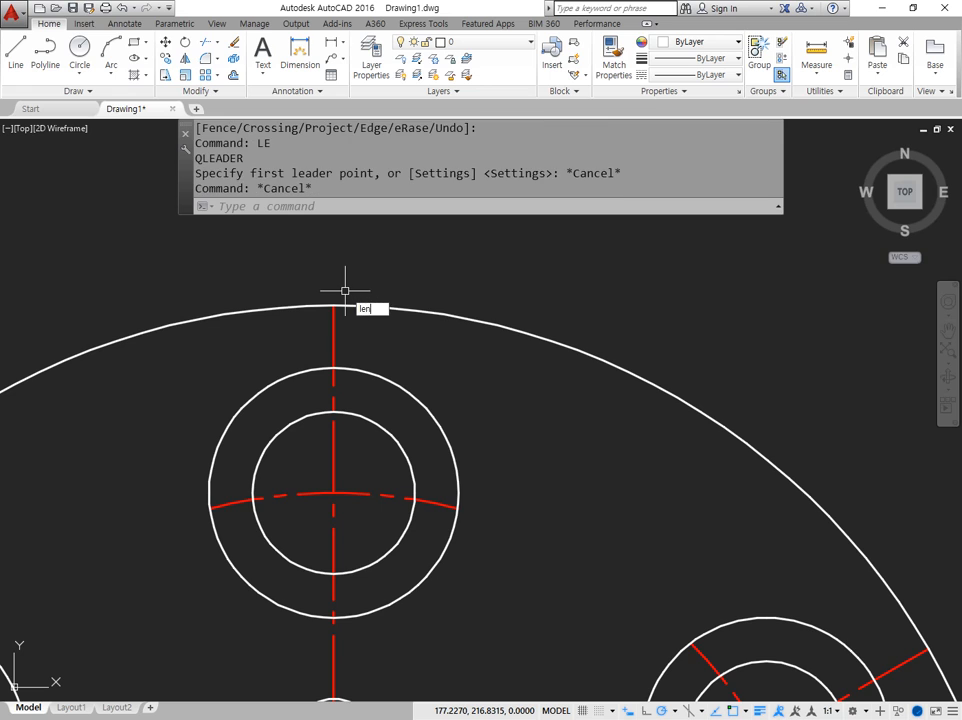
text(n)
key(Return)
text(de)
key(Return)
text(5)
key(Return)
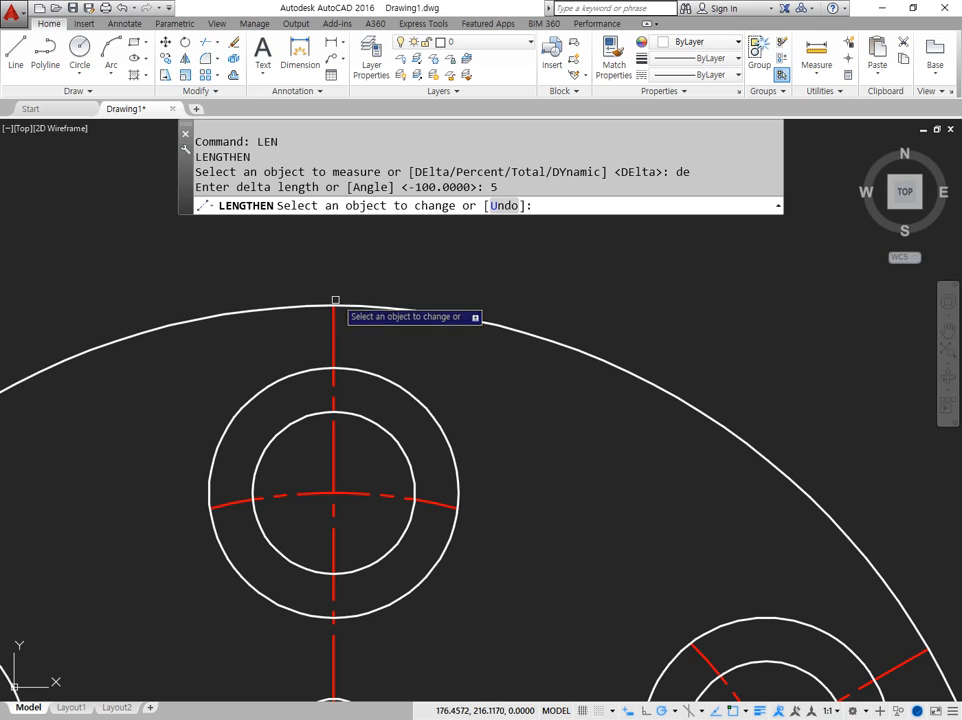
click(333, 320)
click(444, 501)
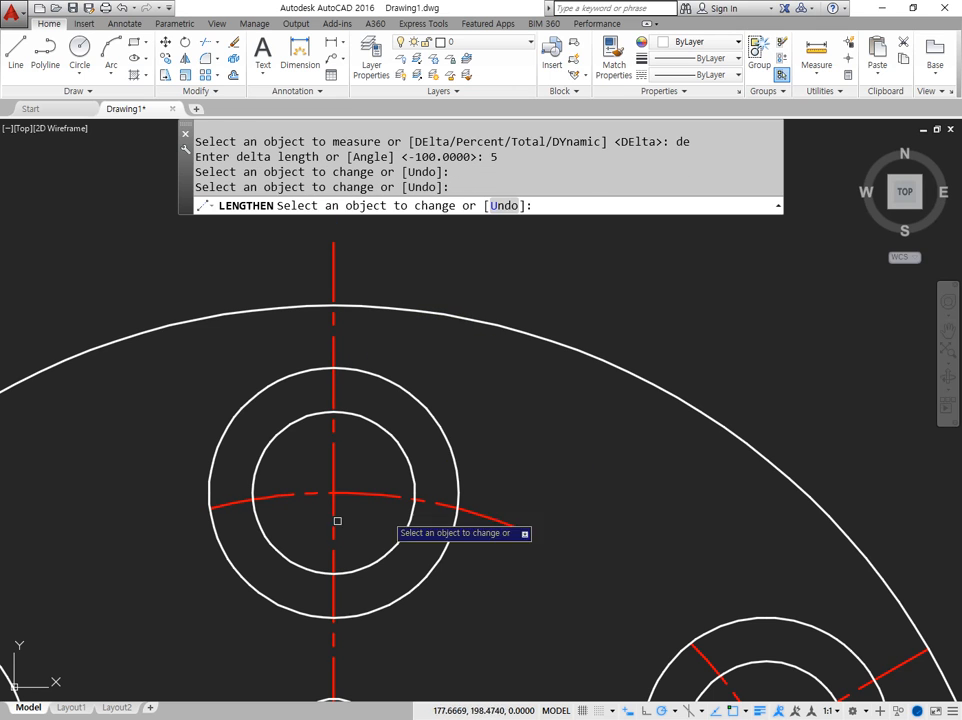
click(229, 509)
Step: Lengthen by 5 the arc centerlines at both left-side holes, the horizontal centerline's left end and the lower-left diagonal
scroll(140, 617, down, 2)
middle_drag(140, 617, 408, 398)
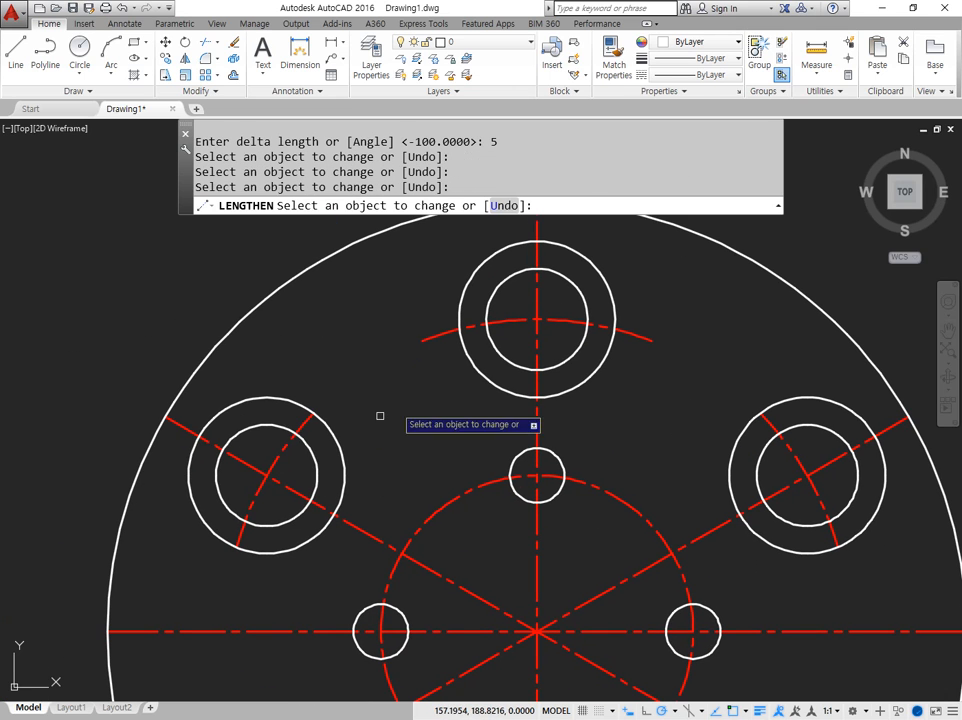
click(304, 427)
click(235, 545)
middle_drag(182, 492, 280, 332)
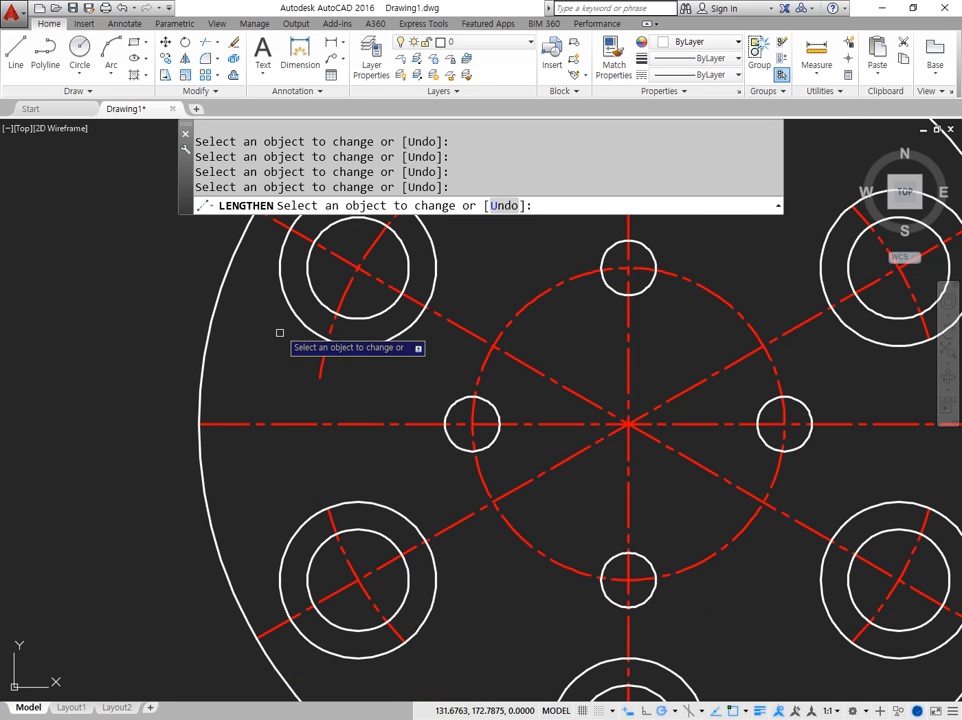
click(251, 424)
click(331, 513)
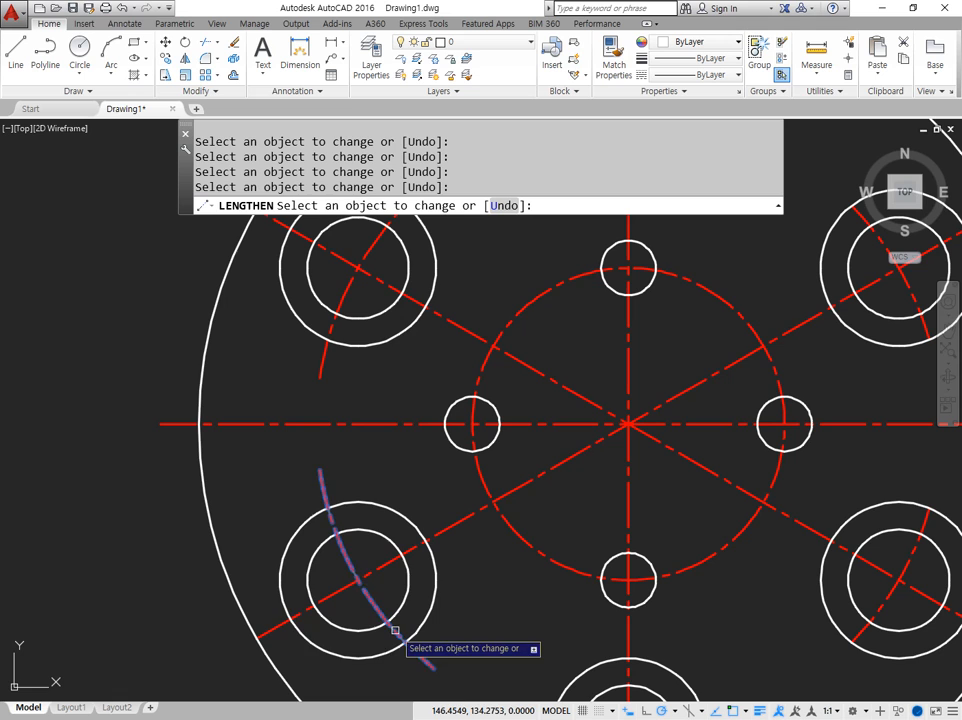
click(275, 628)
Step: Lengthen by the same delta the centerline ends at the bottom and lower-right holes, including both arcs and the lower-right diagonal
middle_drag(488, 610, 282, 330)
click(234, 349)
click(374, 351)
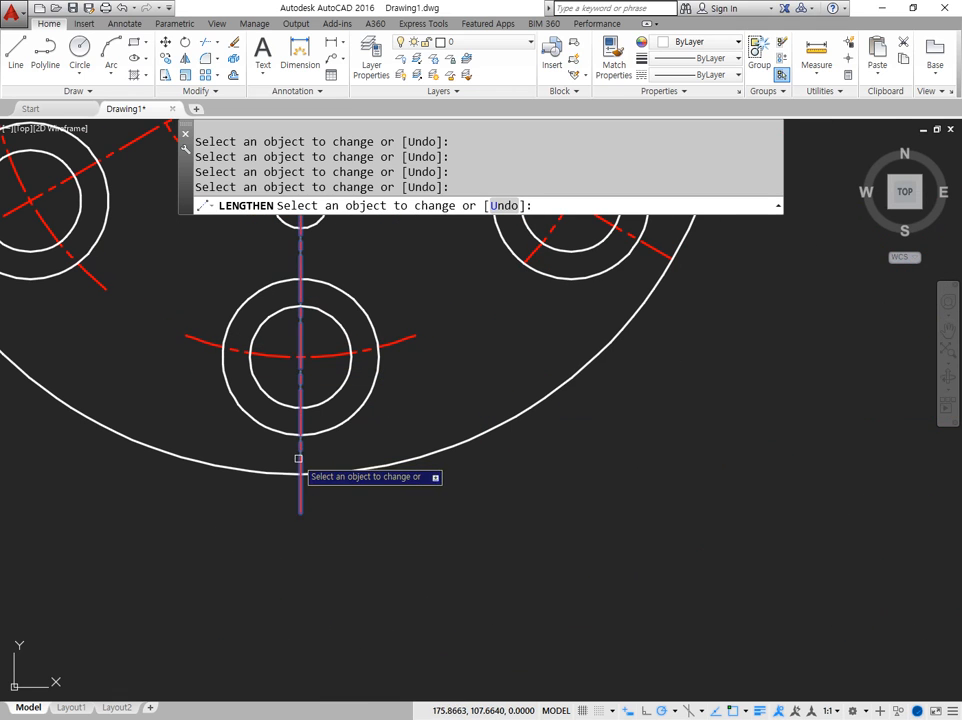
middle_drag(494, 333, 318, 565)
click(340, 516)
click(333, 522)
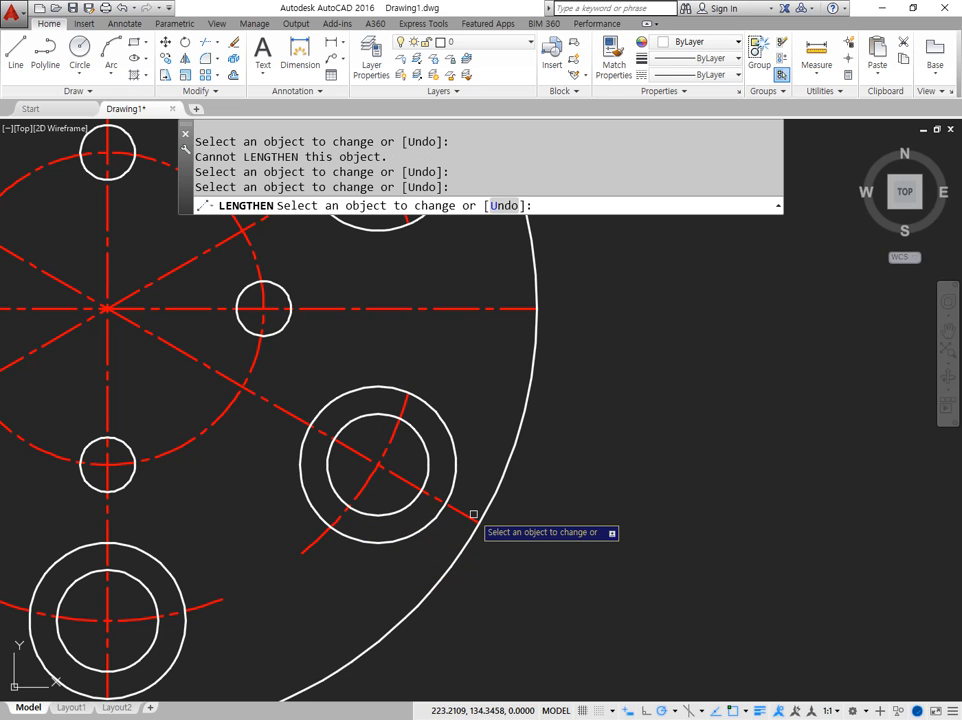
click(468, 515)
click(398, 408)
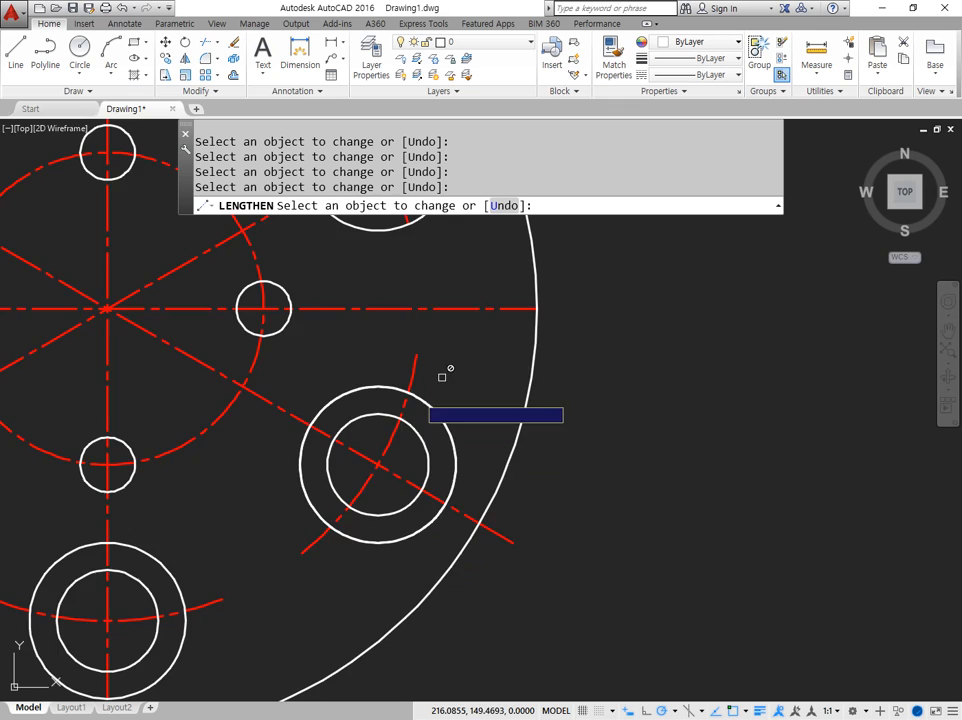
Step: Lengthen by 5 the remaining centerline ends around the upper-right hole, and finish the Lengthen command
middle_drag(504, 320, 397, 524)
click(294, 404)
click(230, 305)
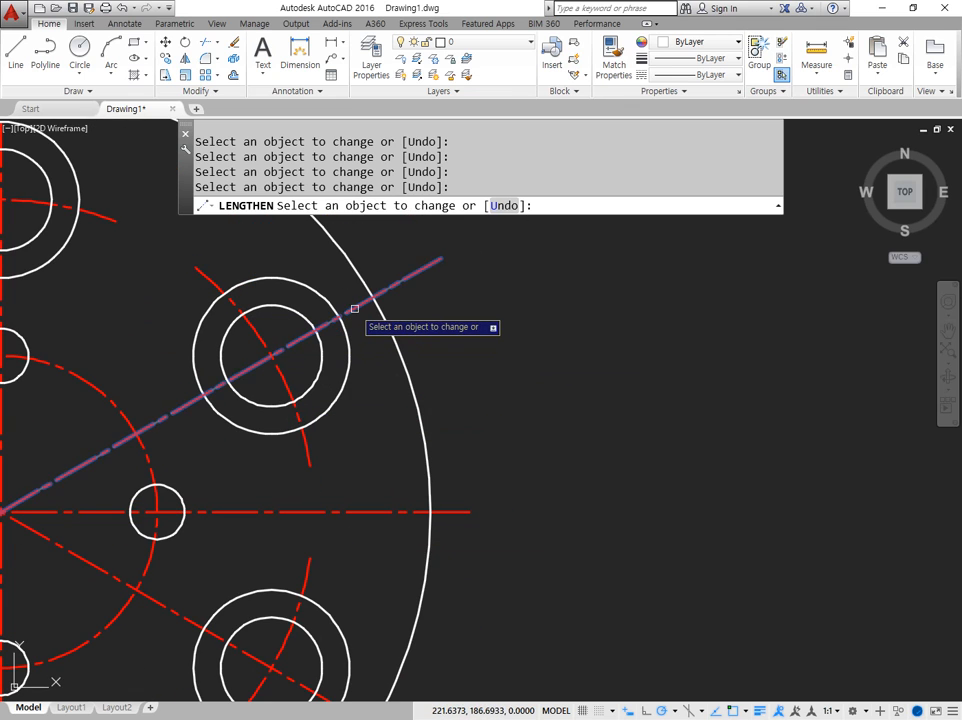
scroll(330, 410, down, 5)
key(Return)
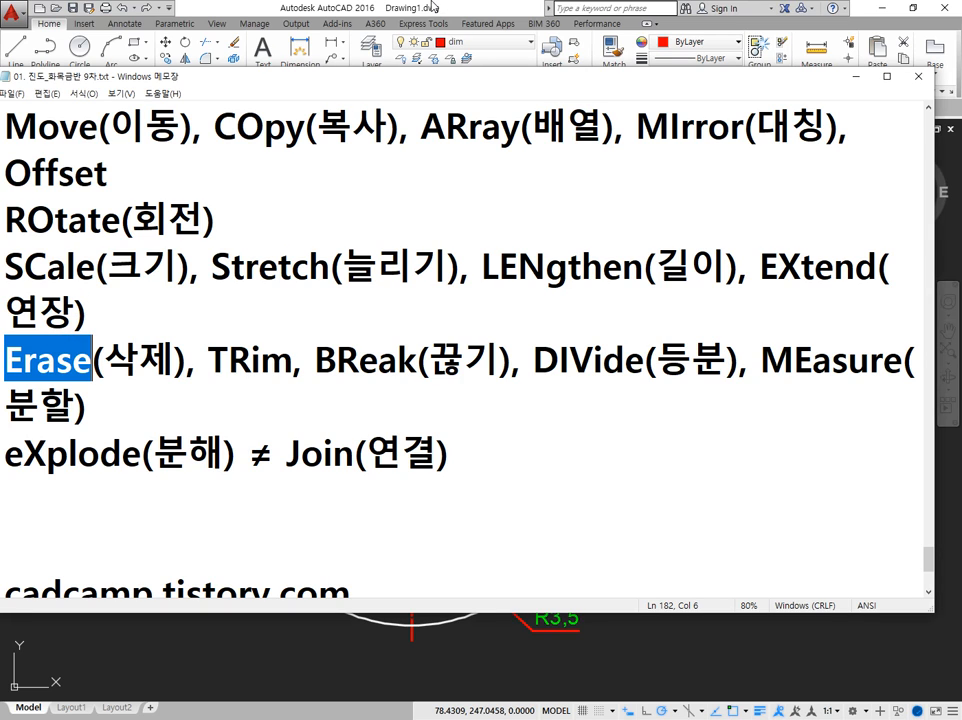
Step: Switch back to AutoCAD and delete the R10 and R6,5 dimensions of the upper-right hole
click(245, 6)
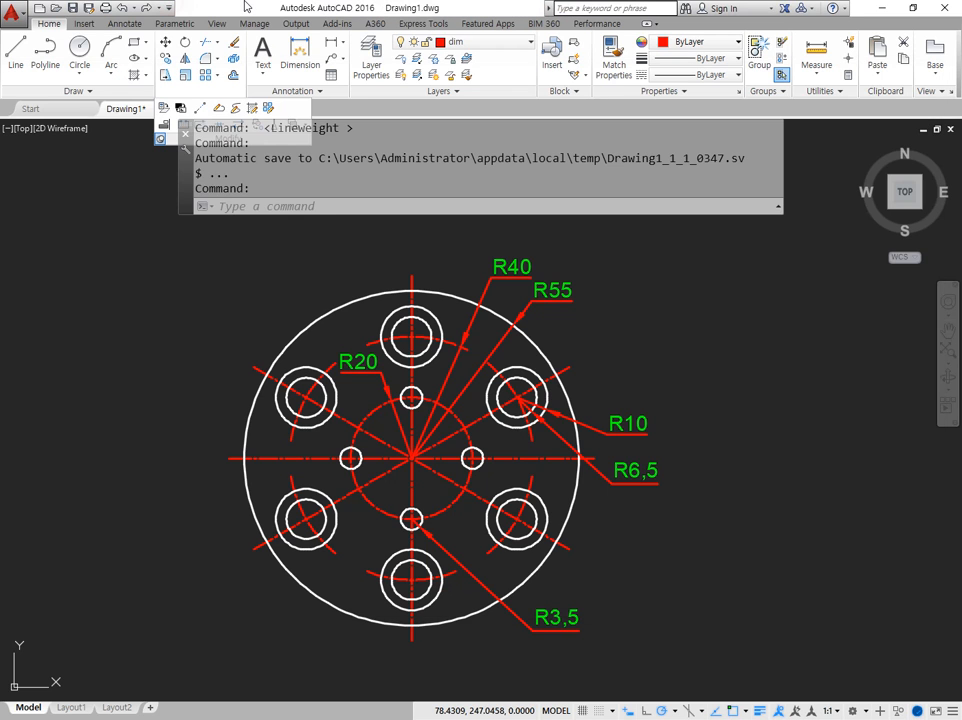
click(640, 505)
click(612, 413)
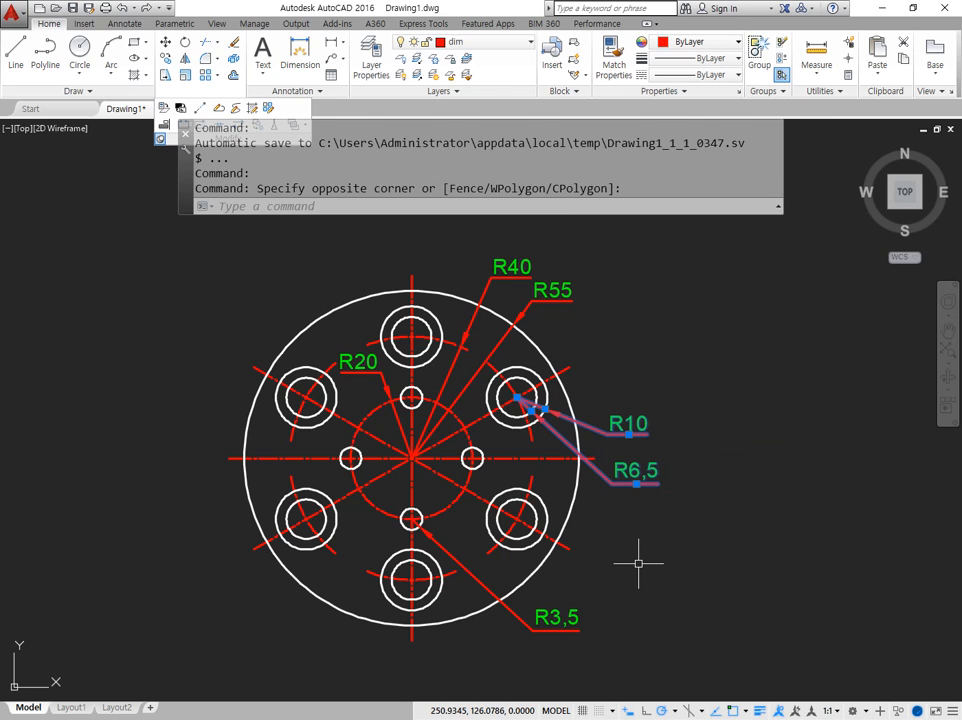
key(Delete)
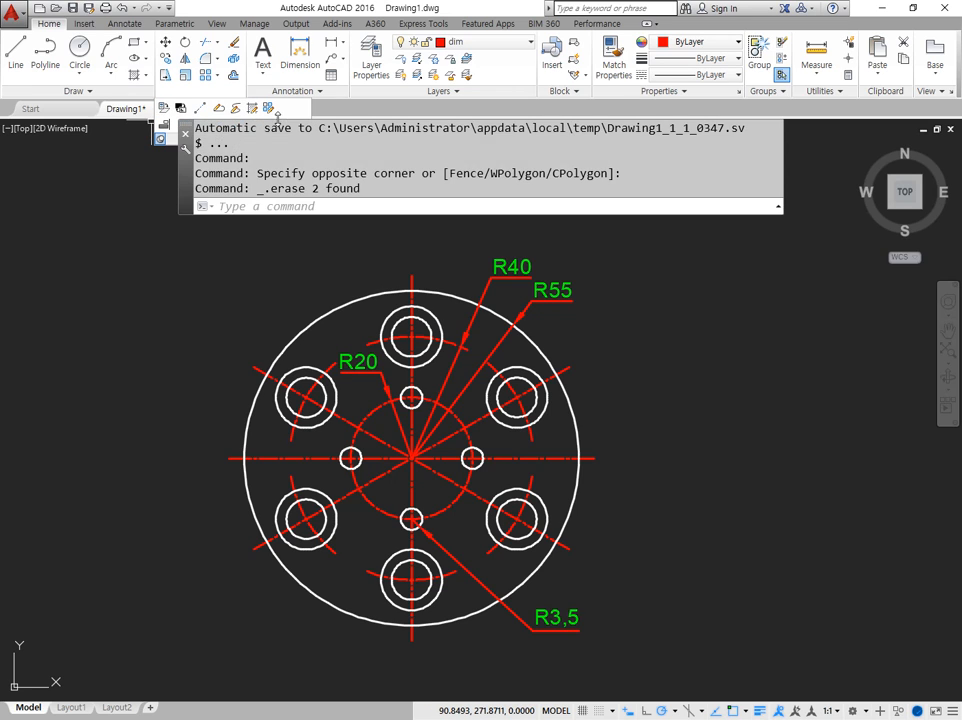
Step: Erase the R40 and R55 dimensions with the Erase command, selecting both with a crossing window
click(234, 44)
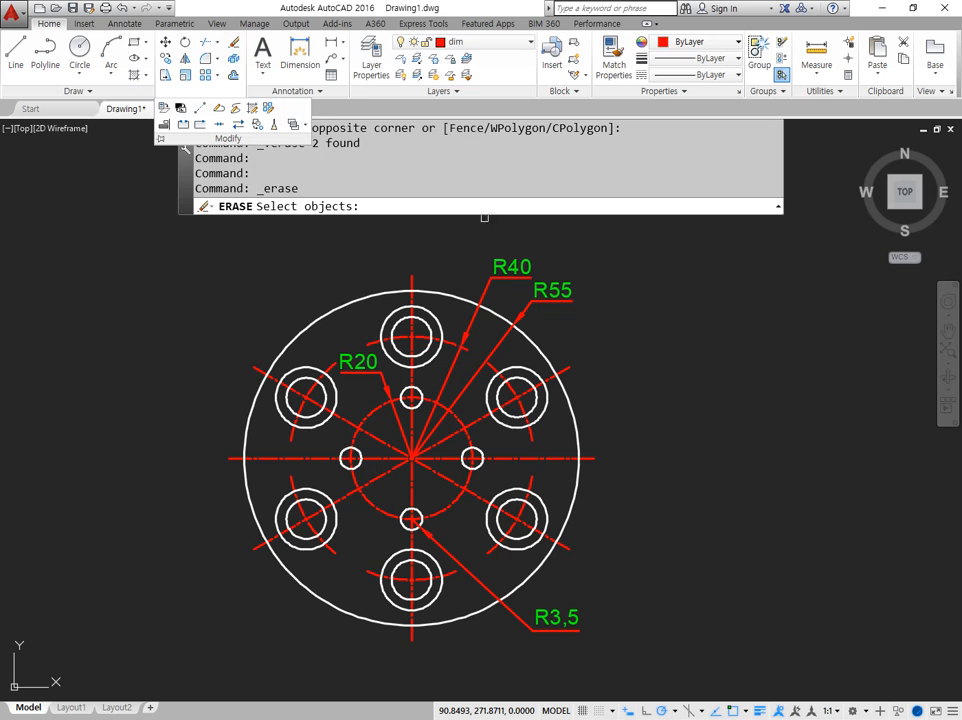
click(579, 308)
click(527, 252)
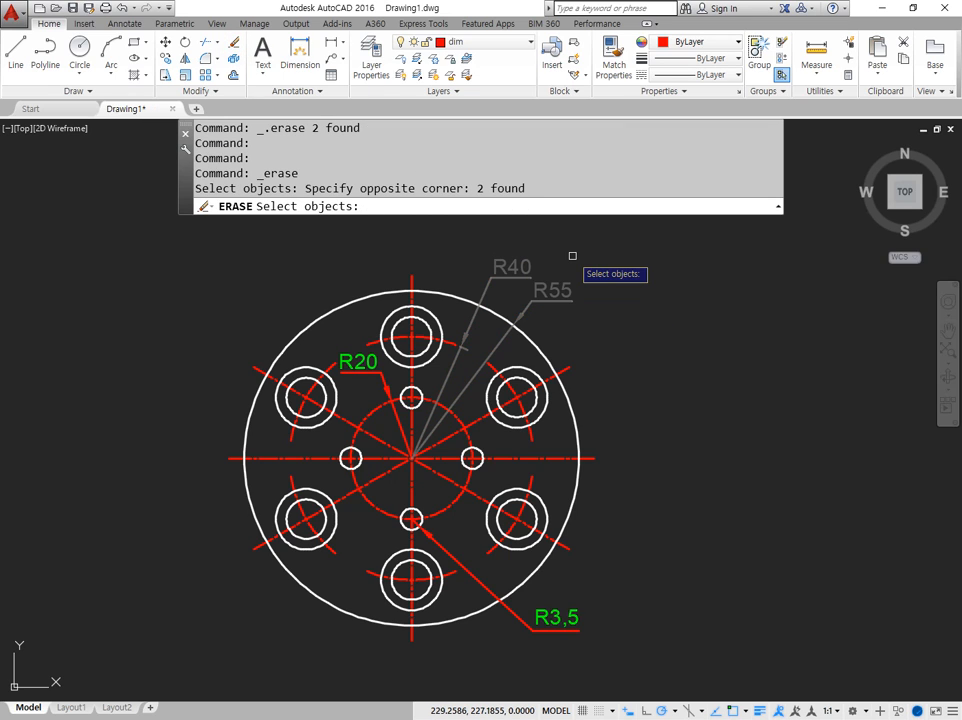
key(Return)
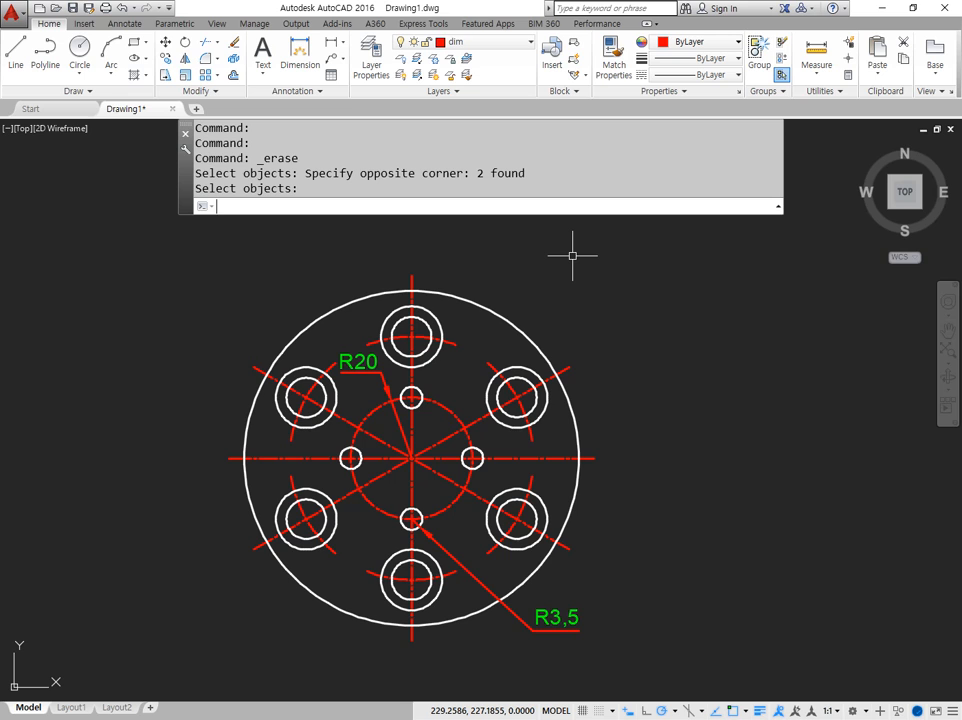
Step: Erase the whole flange drawing with its remaining dimensions, and undo the erase
text(e)
key(Return)
click(161, 249)
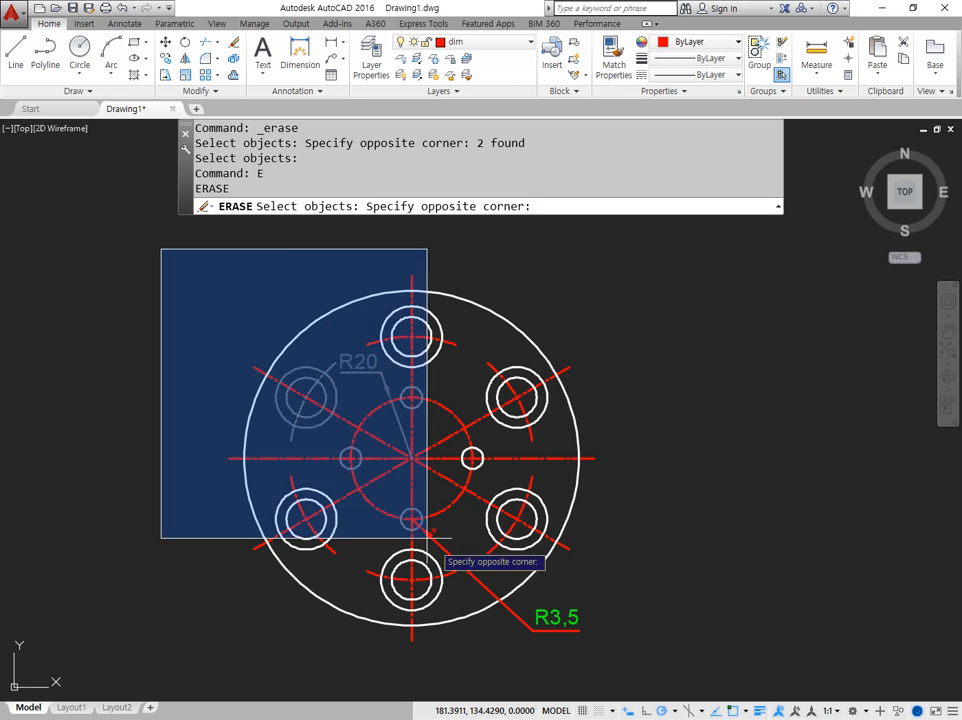
click(628, 650)
key(Return)
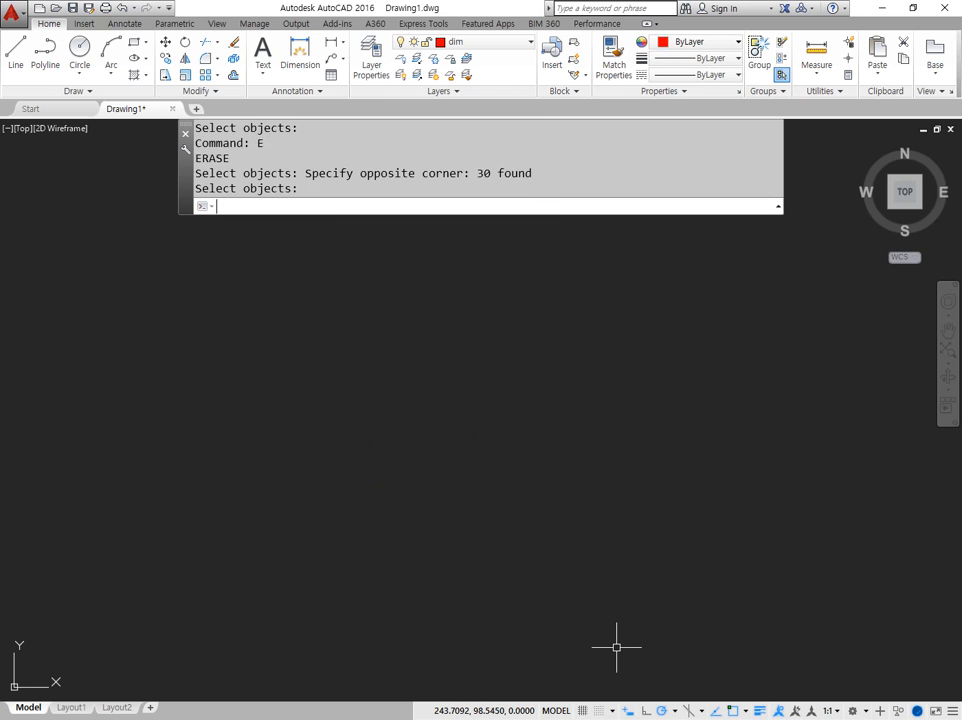
key(ctrl+z)
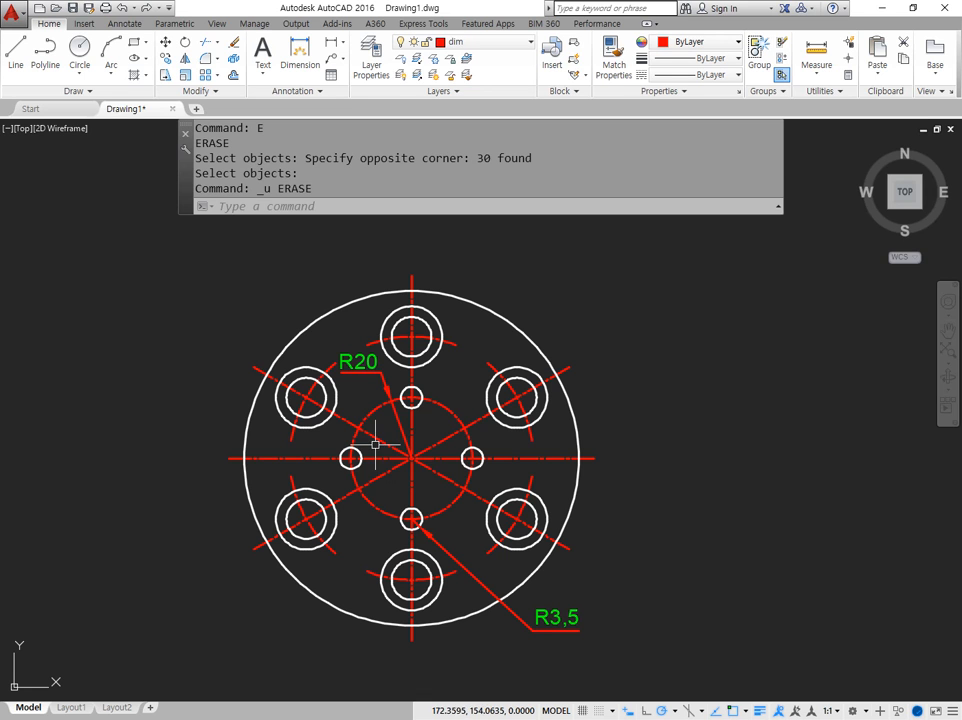
Step: Erase the top and bottom holes, the four small holes, the radius 20 circle and its dimension using an enclosing window
text(e)
key(Return)
click(335, 245)
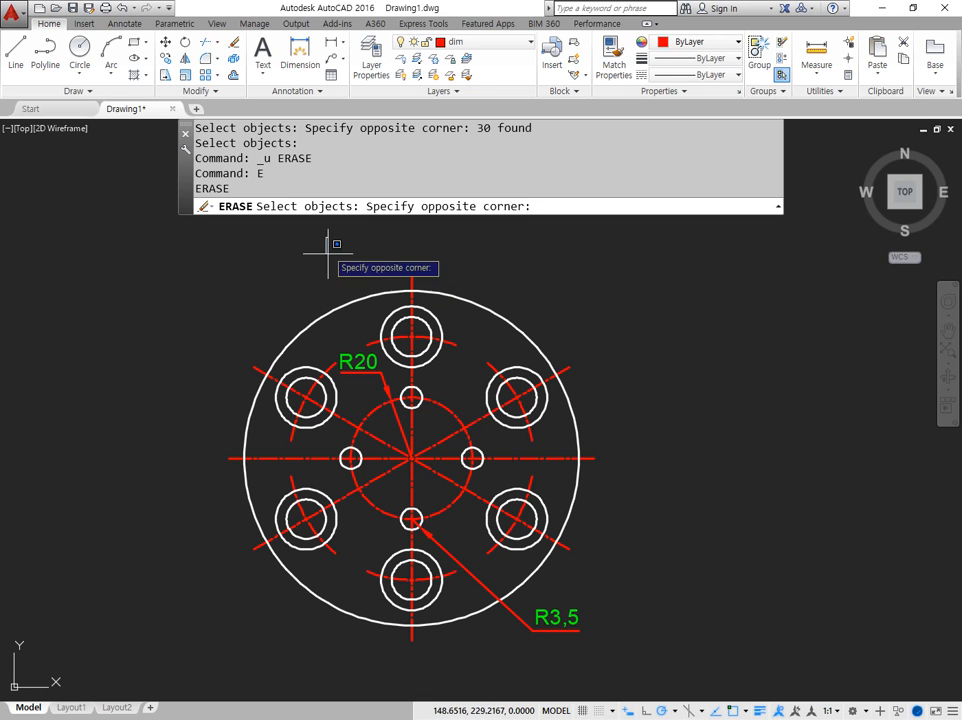
click(484, 630)
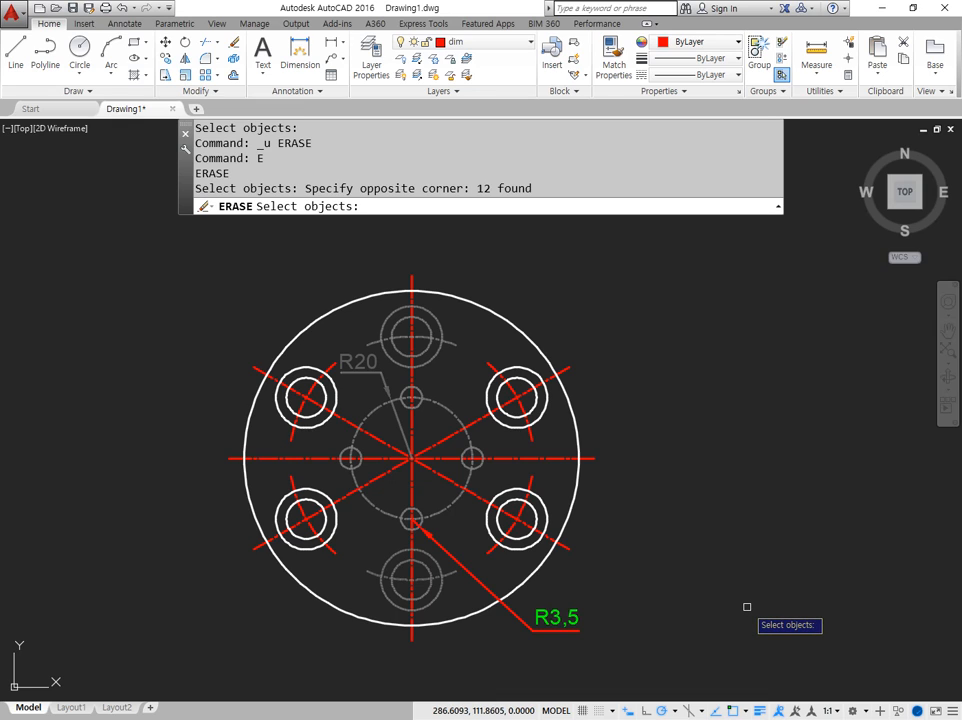
key(Return)
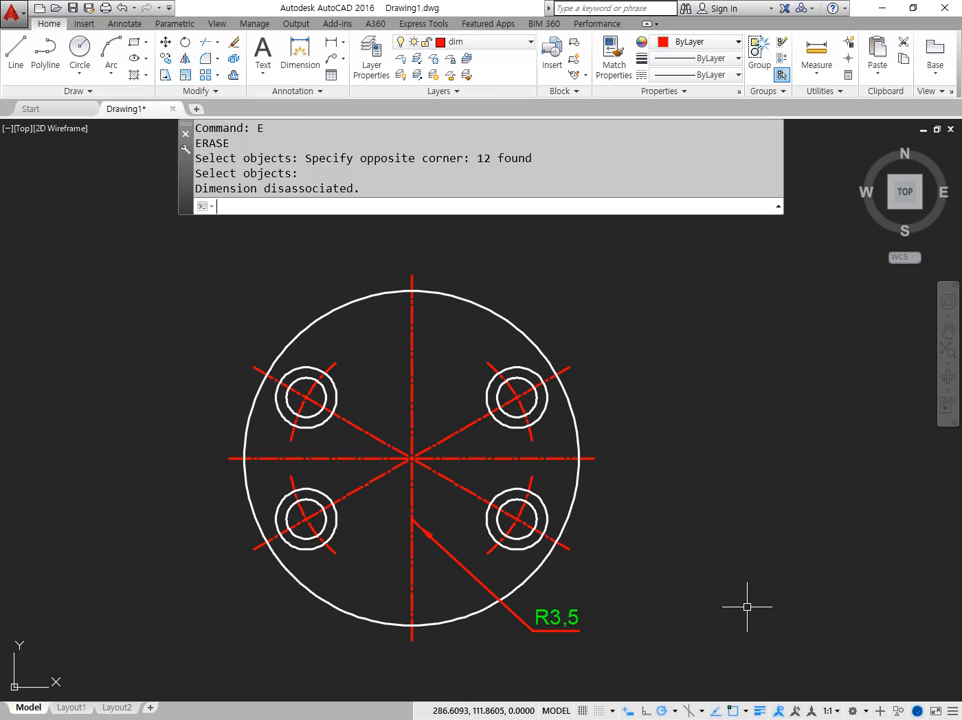
Step: Erase the four remaining holes with their arc centerlines, plus the diagonal and horizontal centerlines
key(Return)
click(154, 323)
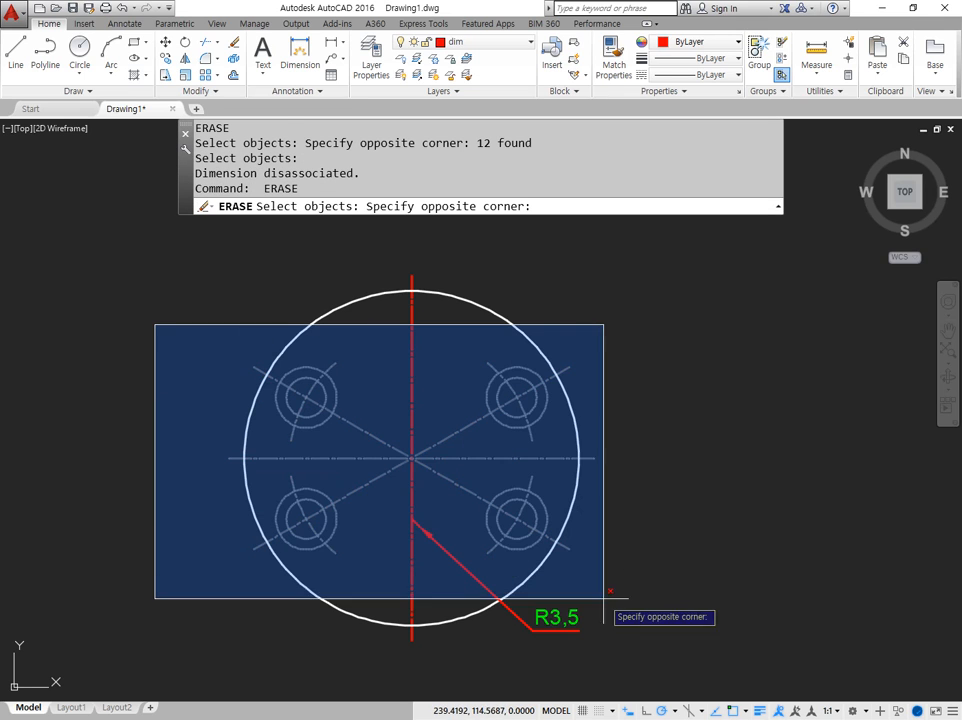
click(648, 594)
key(Return)
Step: Erase the outer circle, vertical centerline and R3,5 dimension together, and switch to the Notepad command list
click(625, 647)
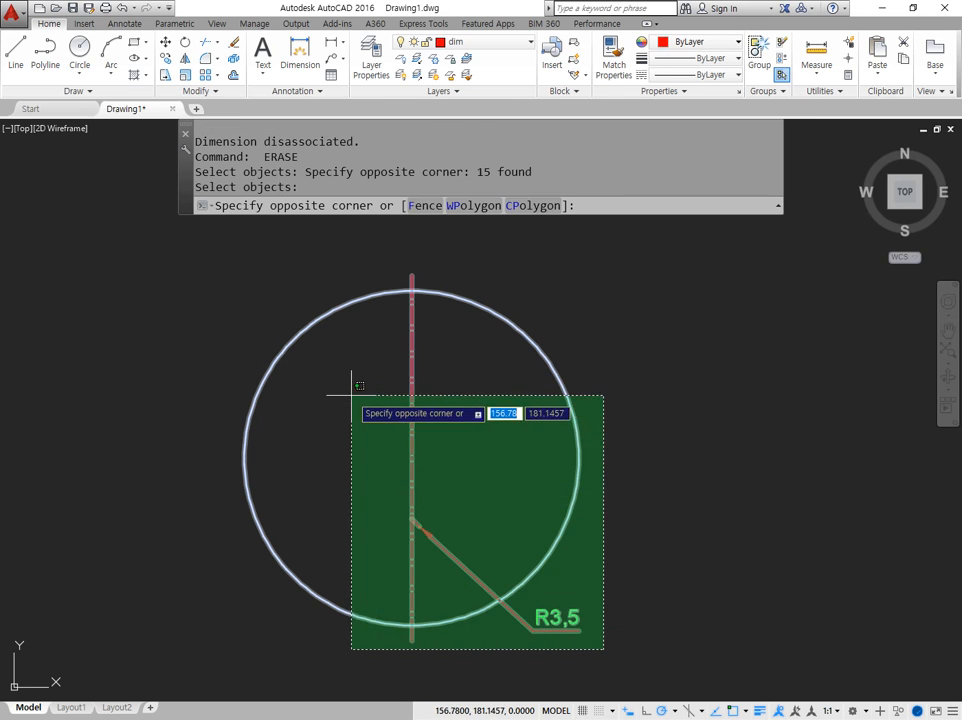
click(351, 395)
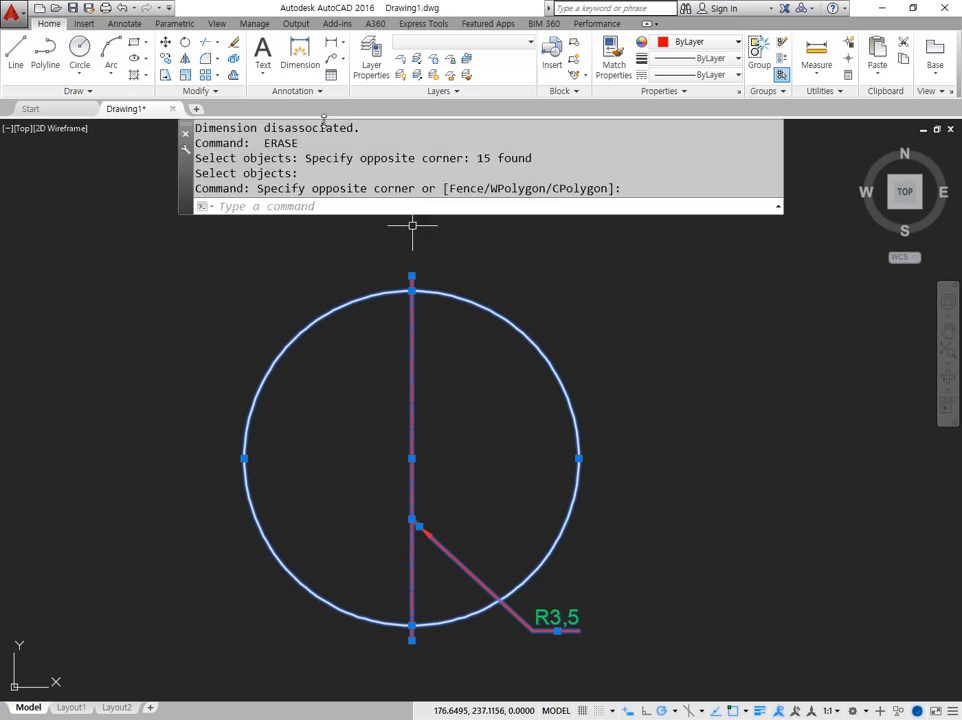
key(Delete)
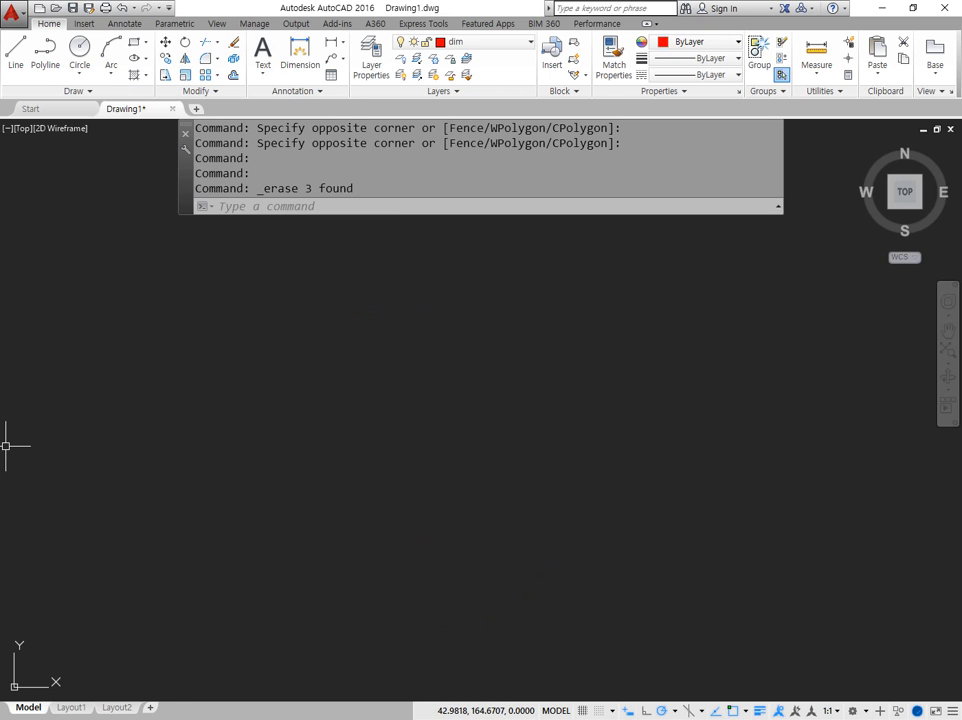
key(alt+Tab)
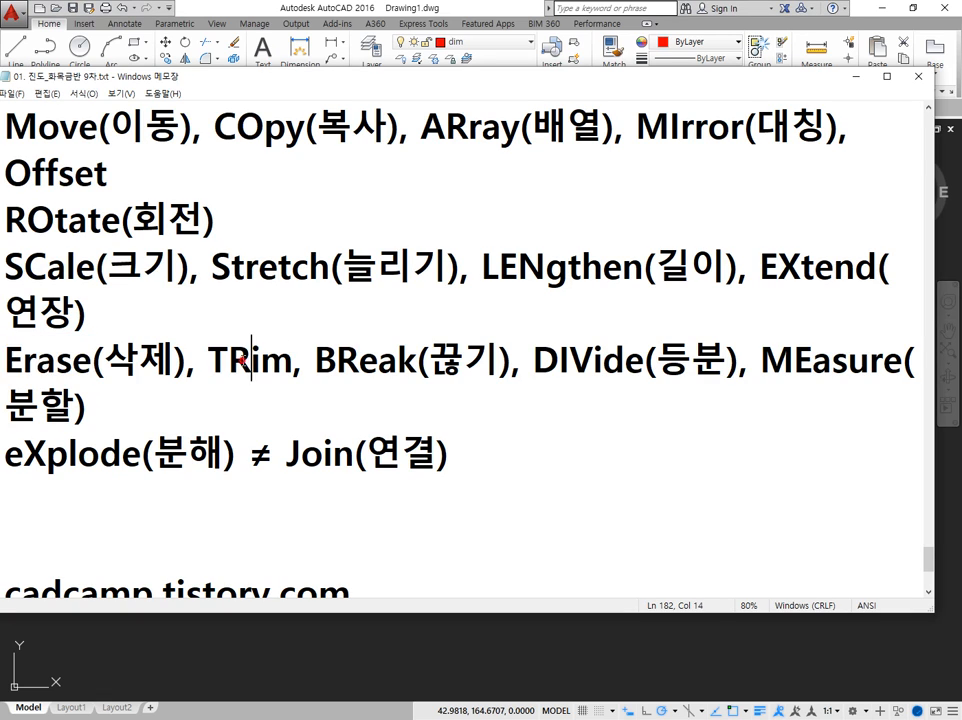
Step: Highlight the Trim and Break entries in the command list, and switch back to AutoCAD
double_click(246, 360)
double_click(352, 377)
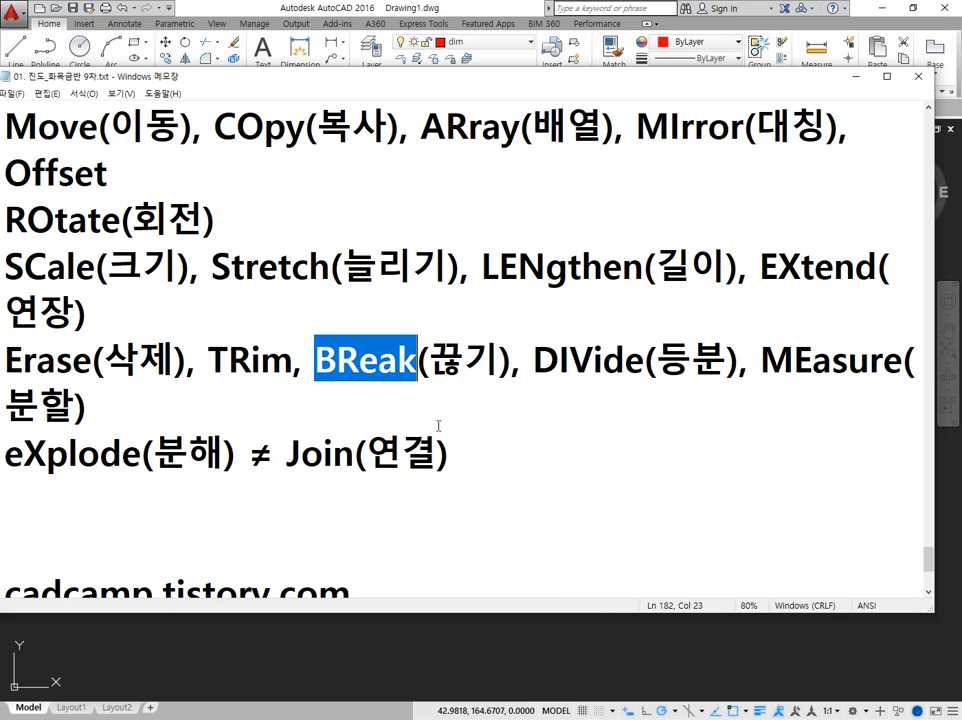
click(267, 7)
text(L)
key(Return)
click(265, 395)
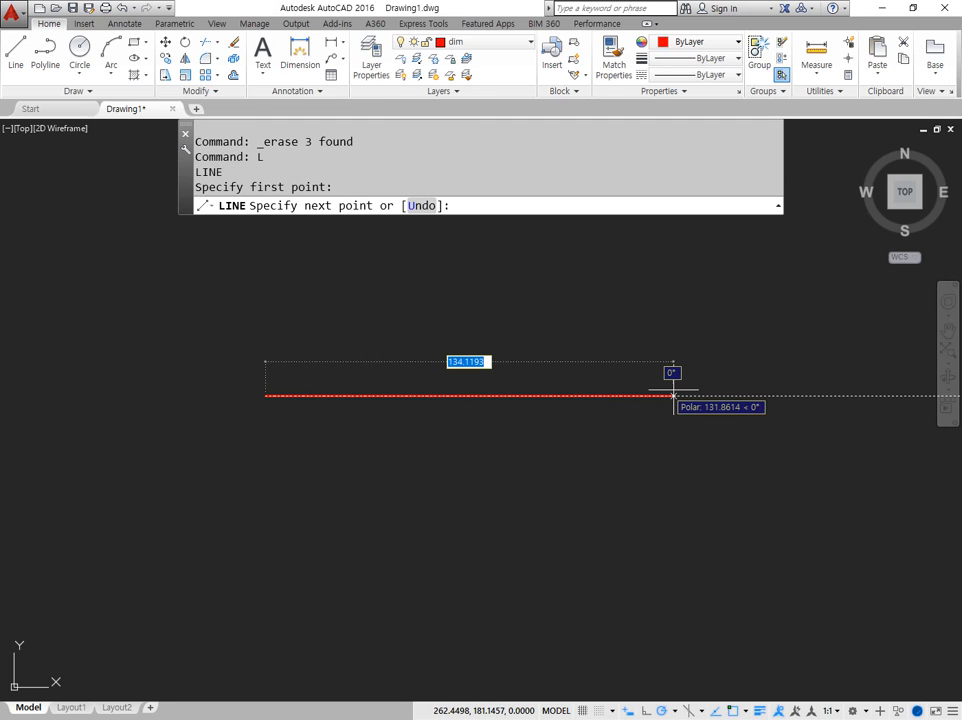
key(Escape)
Step: Make layer 0 current and draw a single, nearly horizontal line across the middle of the empty drawing
click(453, 44)
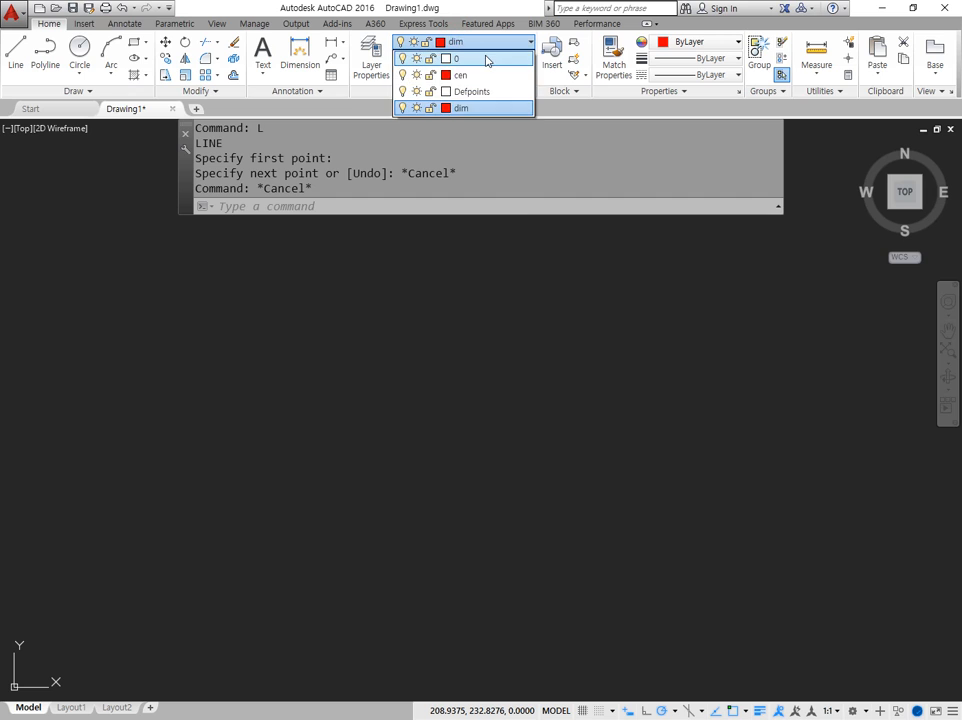
click(480, 60)
text(L)
key(Return)
click(251, 381)
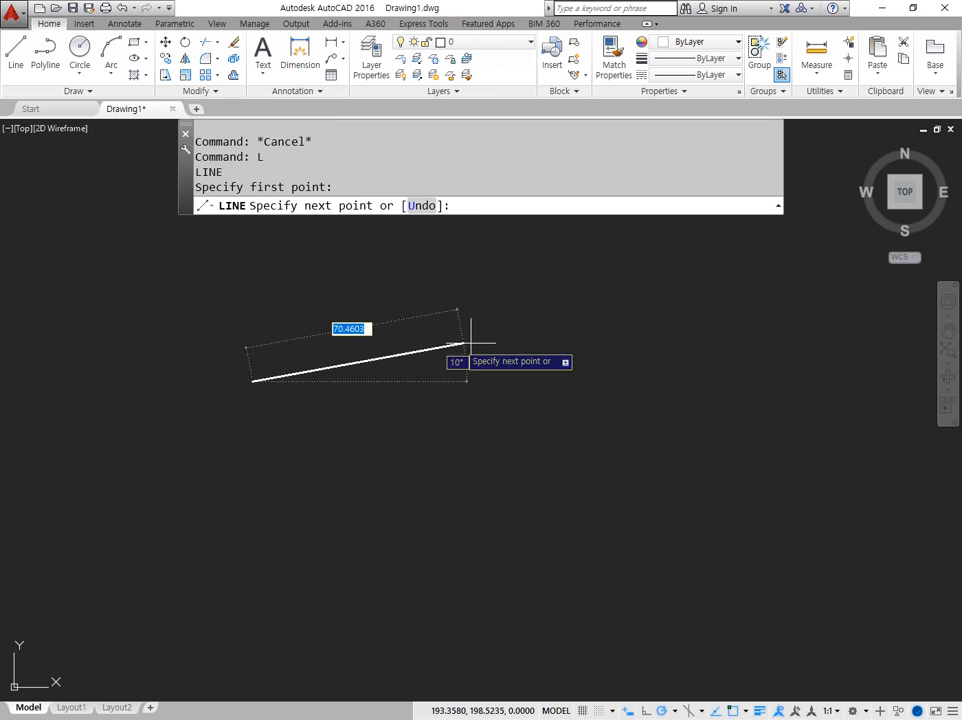
click(644, 375)
key(Return)
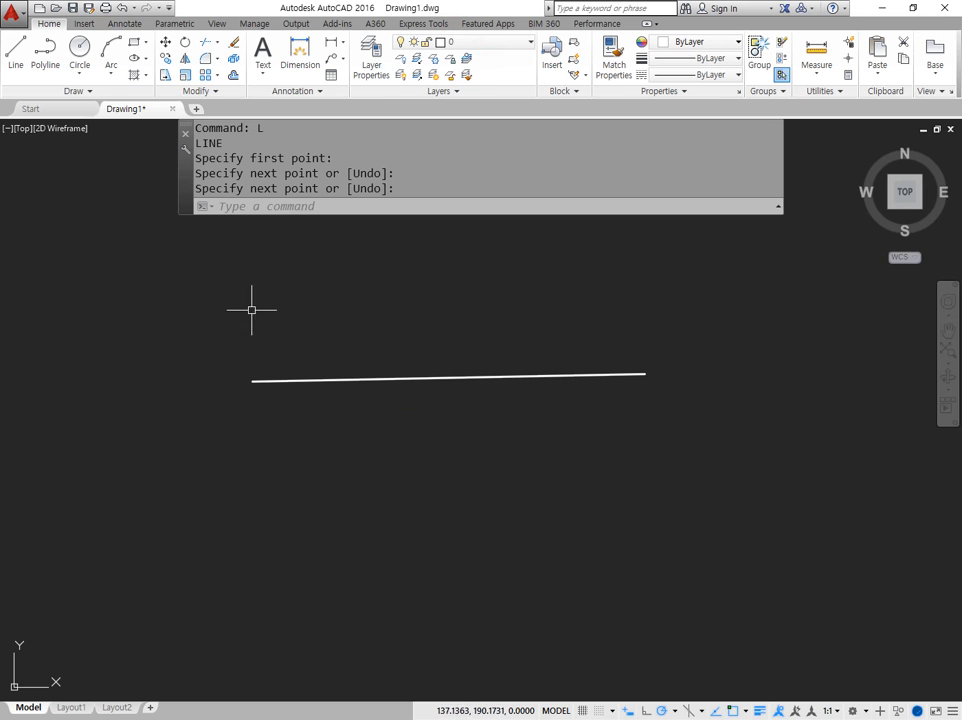
Step: Break the line using the First point option, from a point near its middle to a second point towards its right end
click(206, 92)
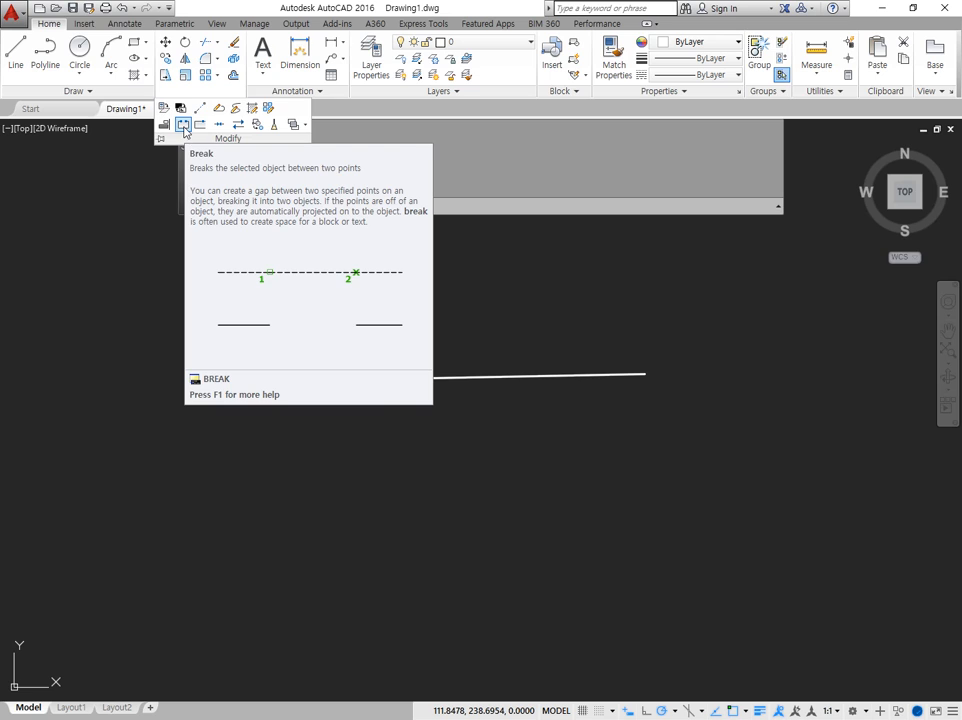
click(184, 127)
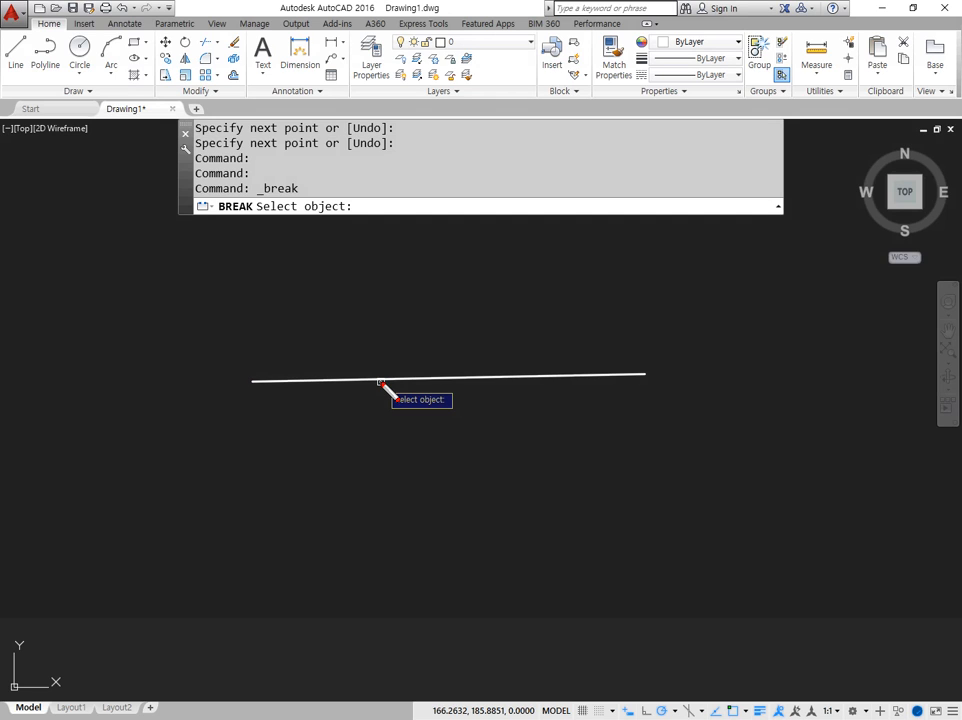
mouse_move(376, 484)
mouse_down()
mouse_move(377, 402)
mouse_move(357, 420)
mouse_move(392, 418)
mouse_up()
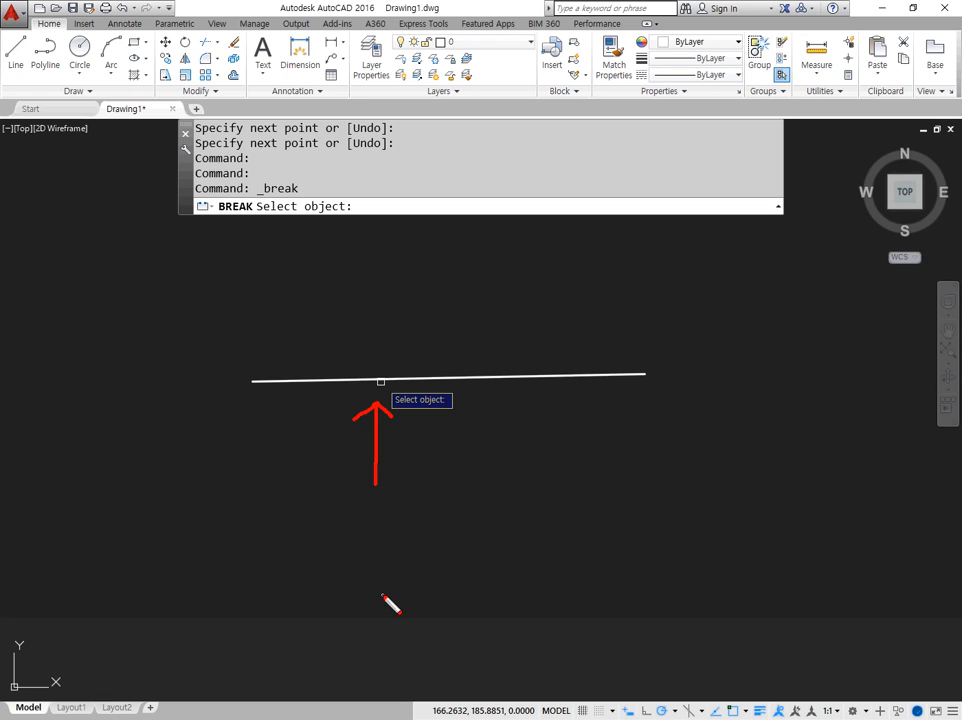
key(Escape)
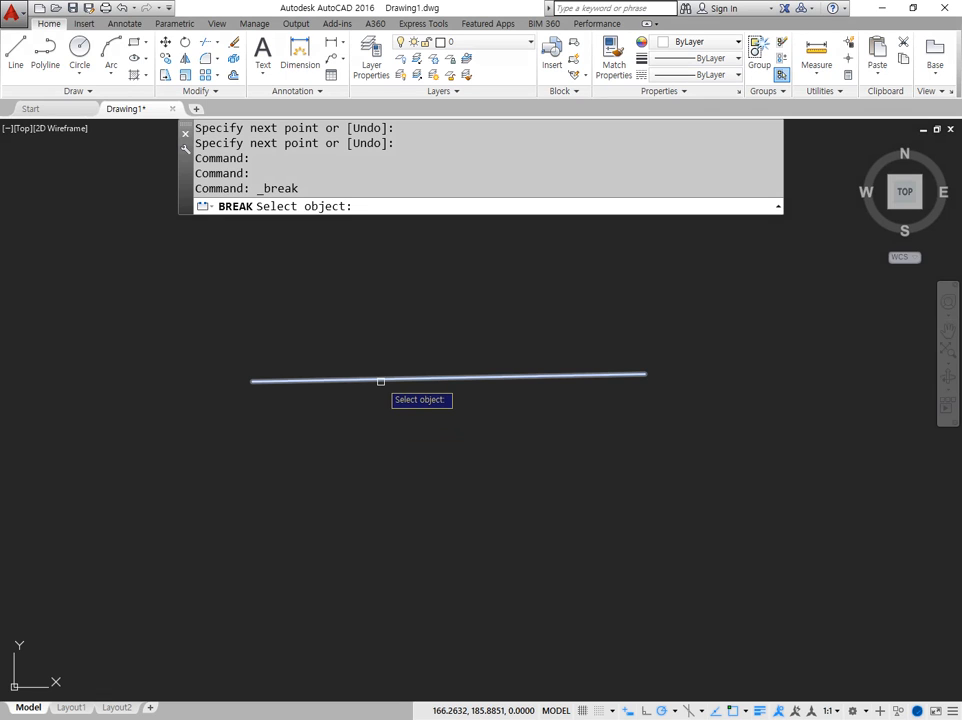
click(380, 380)
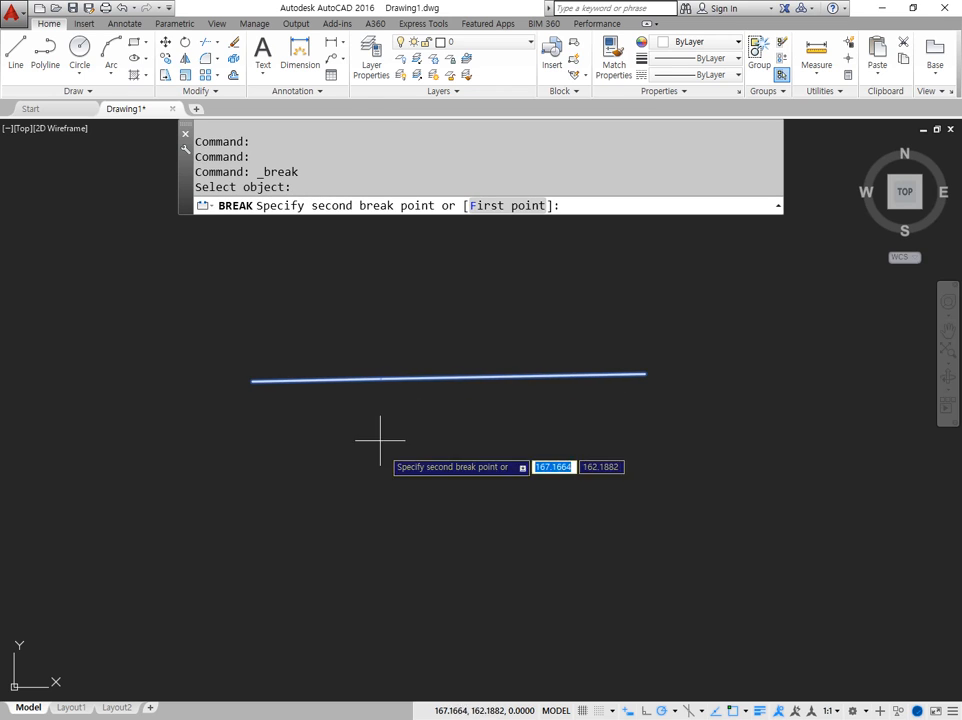
key(ctrl+2)
drag(320, 224, 424, 230)
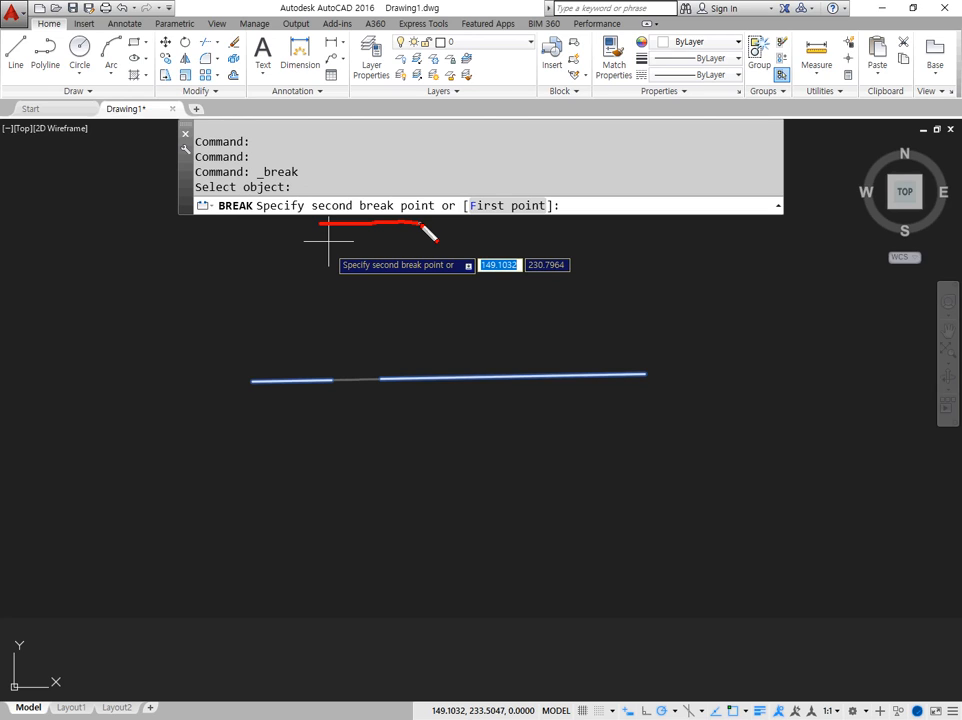
mouse_move(326, 238)
mouse_down()
mouse_move(393, 180)
mouse_move(400, 230)
mouse_up()
drag(331, 463, 337, 408)
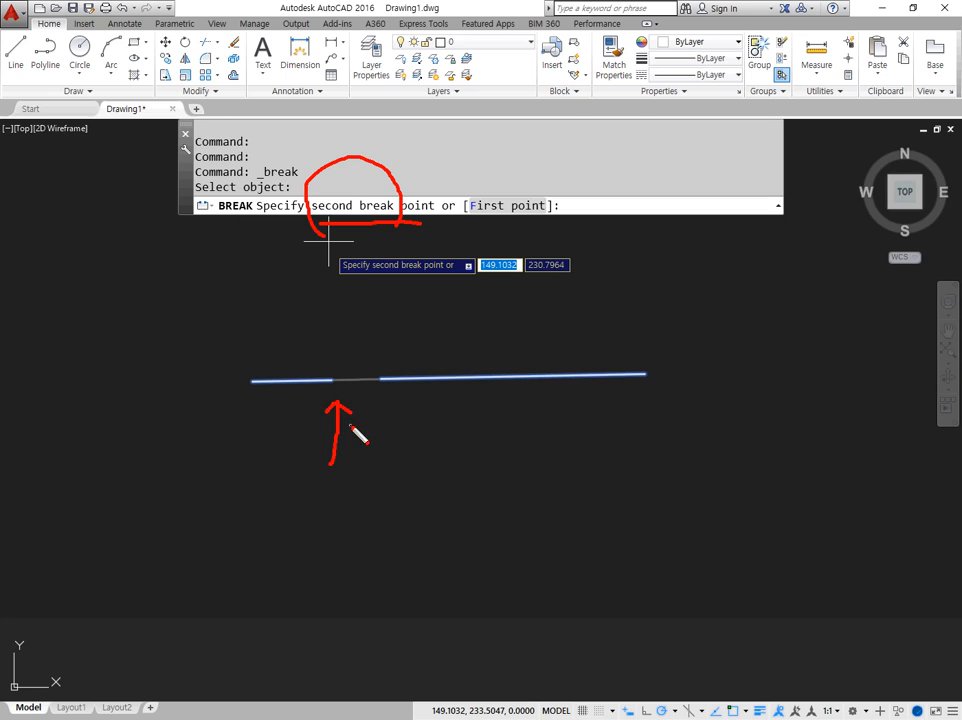
mouse_move(525, 232)
mouse_down()
mouse_move(462, 198)
mouse_move(582, 208)
mouse_up()
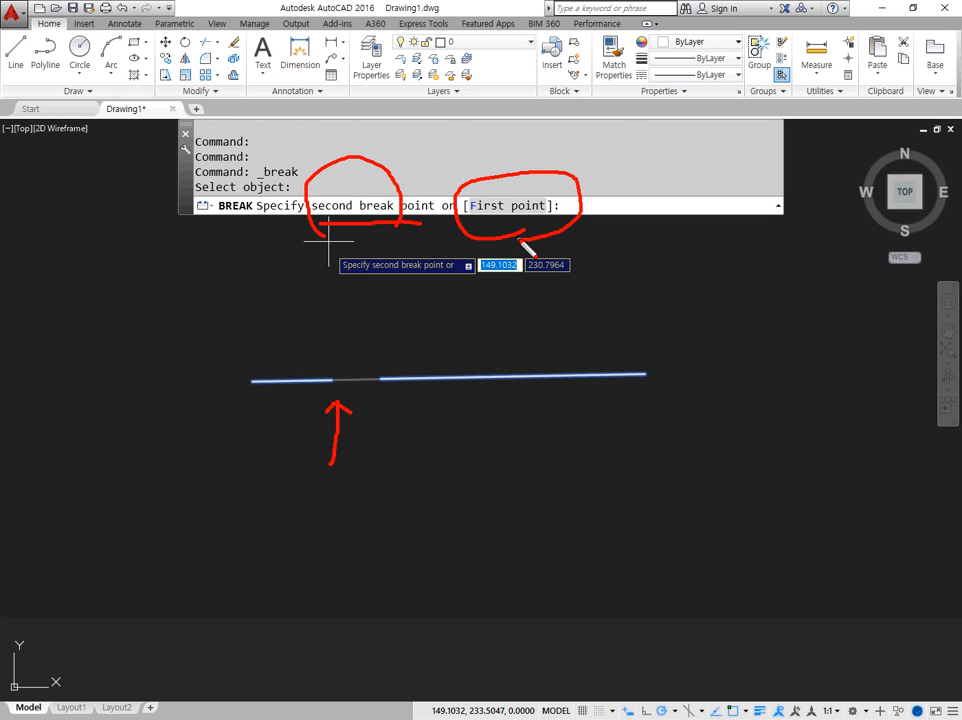
key(Escape)
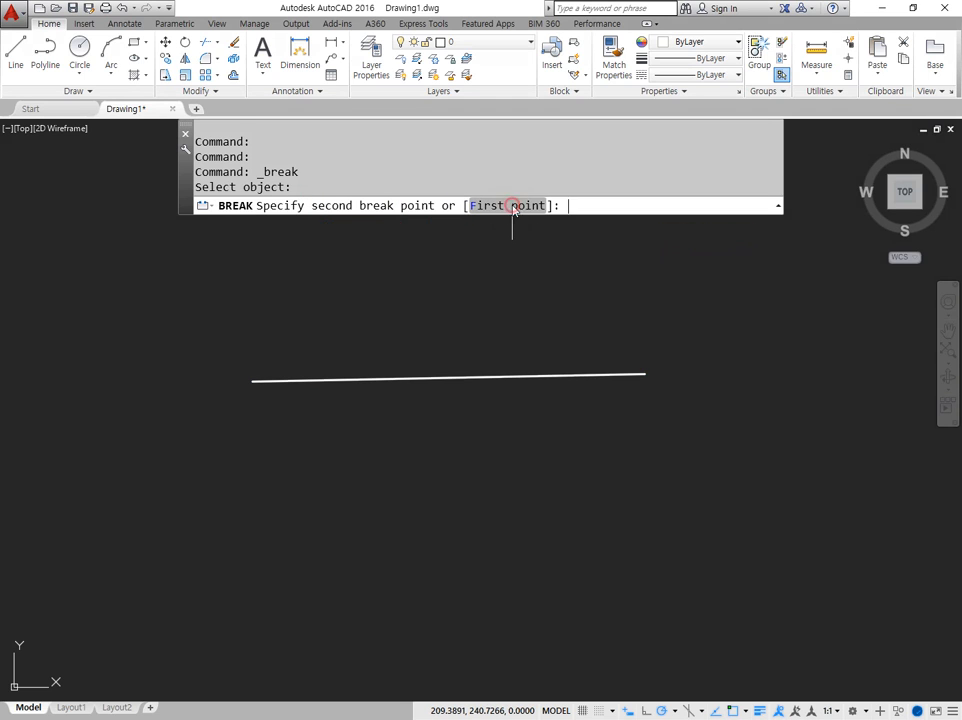
click(513, 206)
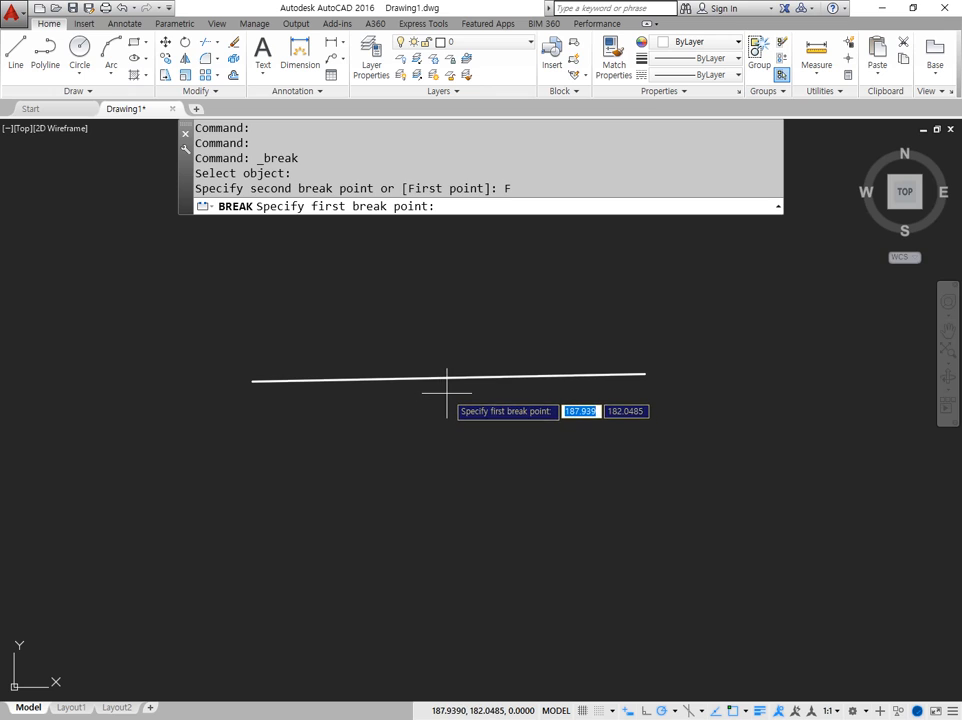
click(447, 391)
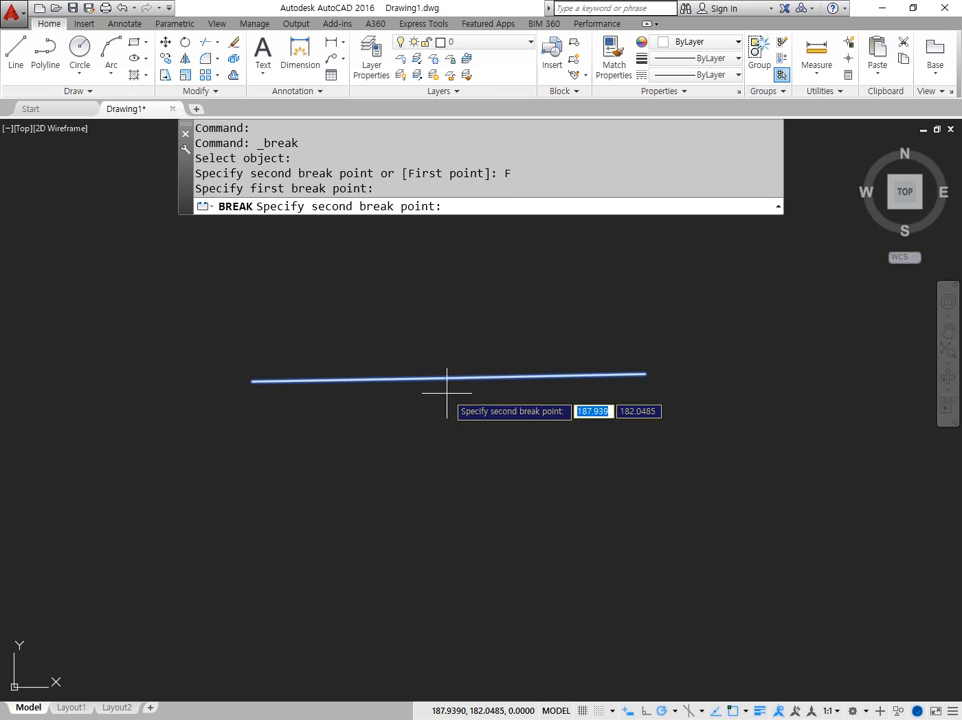
click(560, 421)
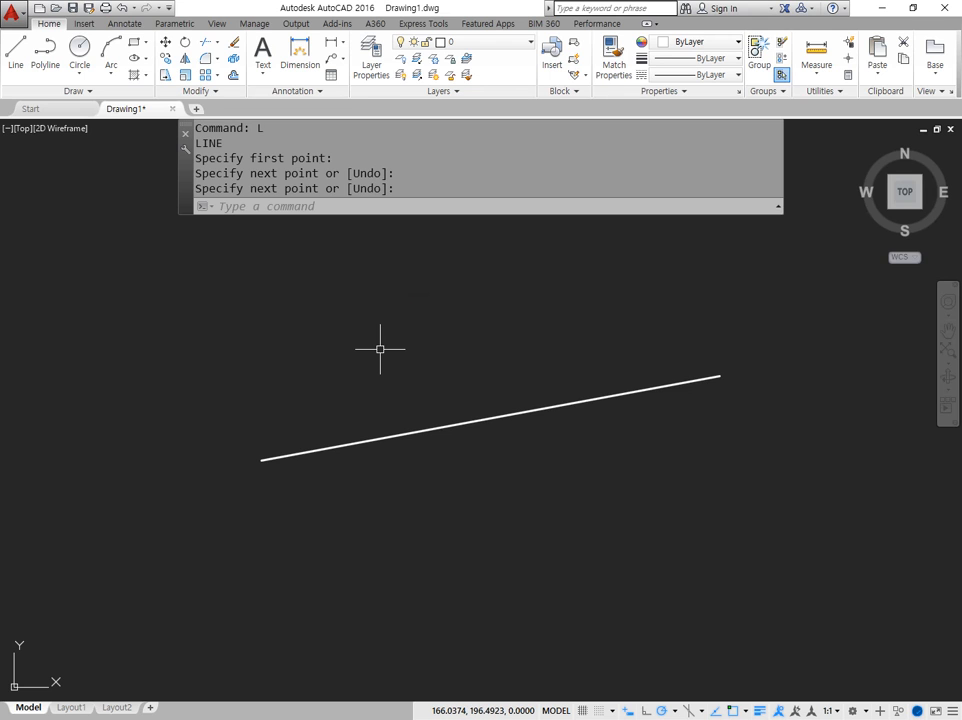
Step: Draw two steep, separate lines that cross the slanted line on either side of its middle
text(l)
key(Return)
click(390, 315)
click(423, 623)
key(Return)
key(Return)
click(547, 297)
click(564, 600)
key(Return)
key(ctrl+2)
mouse_move(442, 456)
mouse_down()
mouse_move(445, 390)
mouse_move(558, 440)
mouse_move(412, 471)
mouse_up()
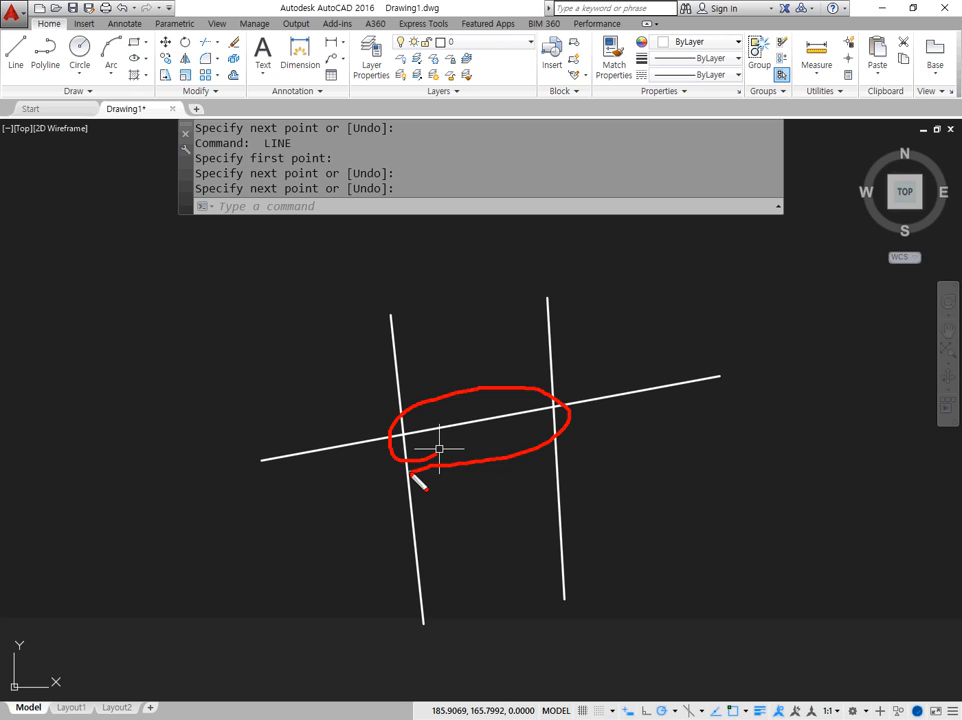
key(Escape)
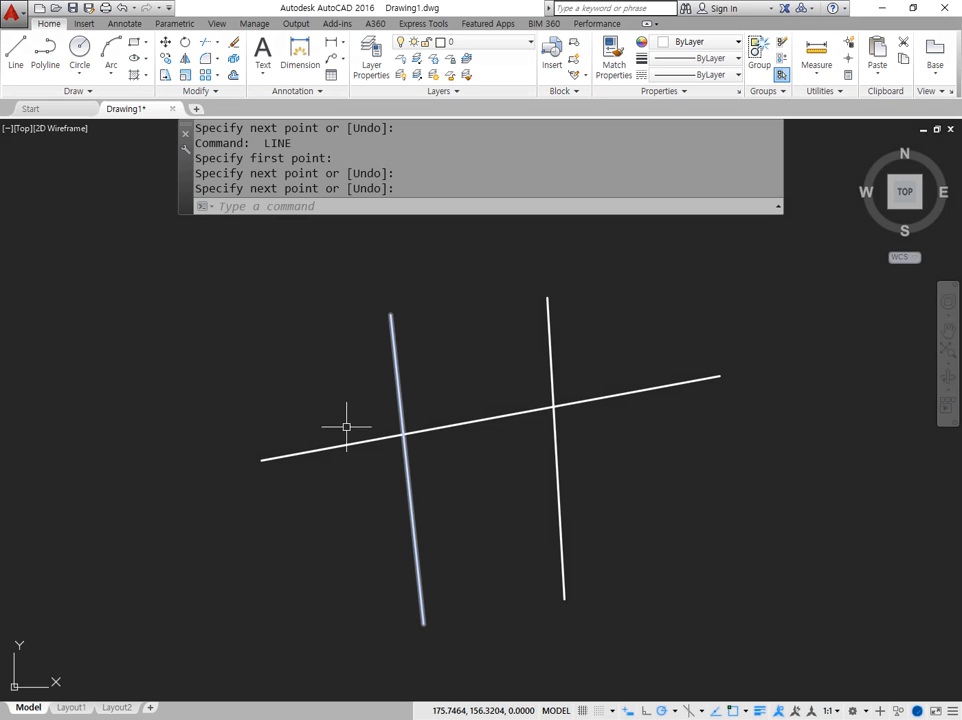
Step: Break out the slanted line's middle portion using the First point option, from its left intersection to its right intersection
click(196, 94)
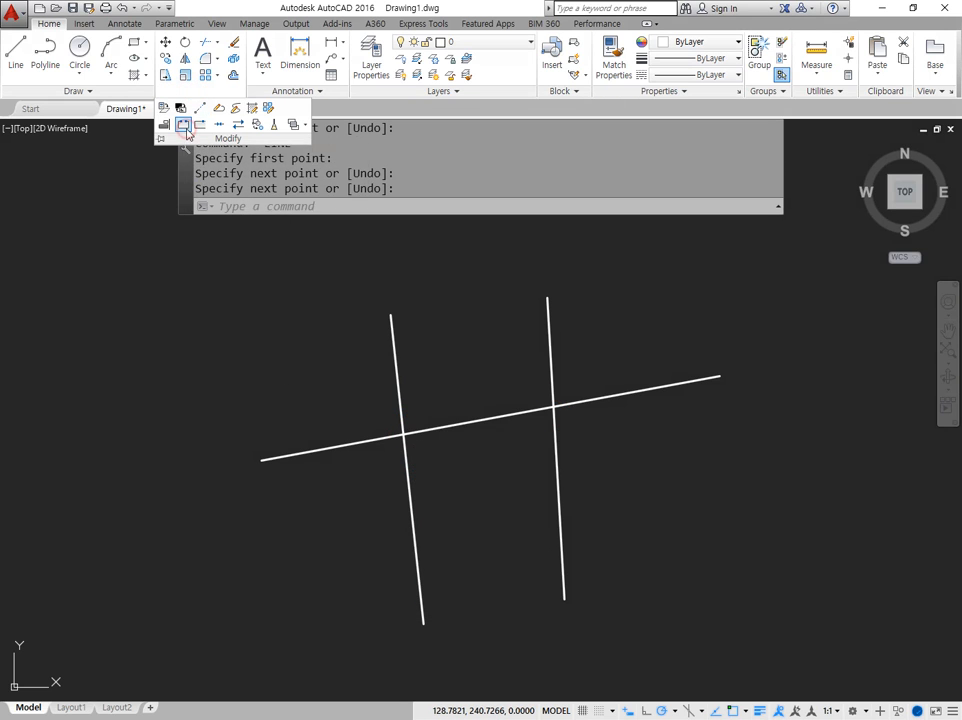
click(187, 125)
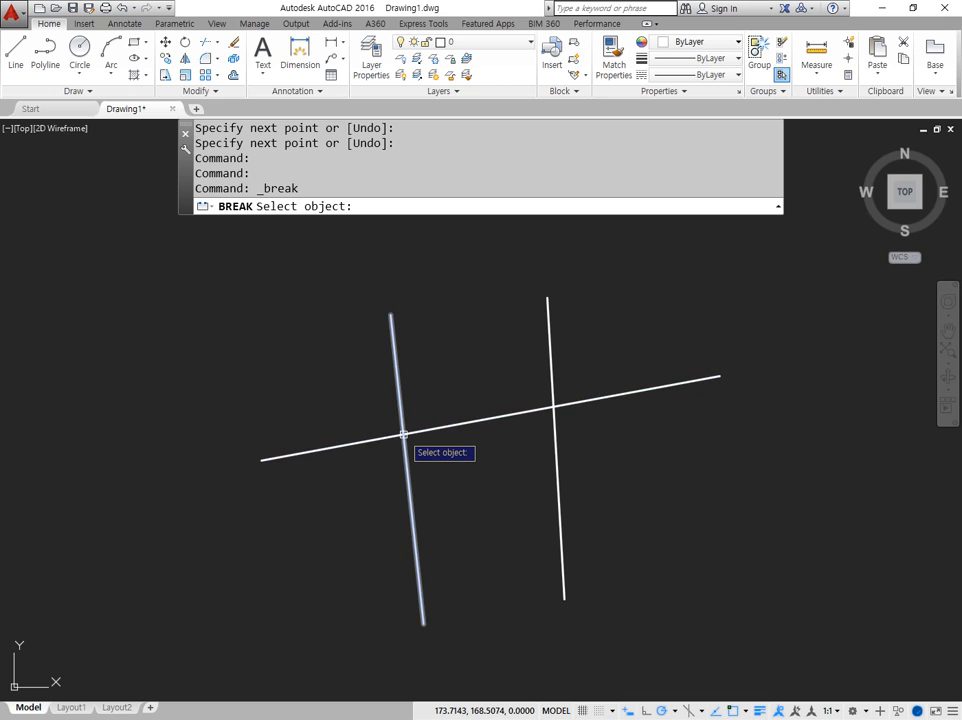
click(459, 425)
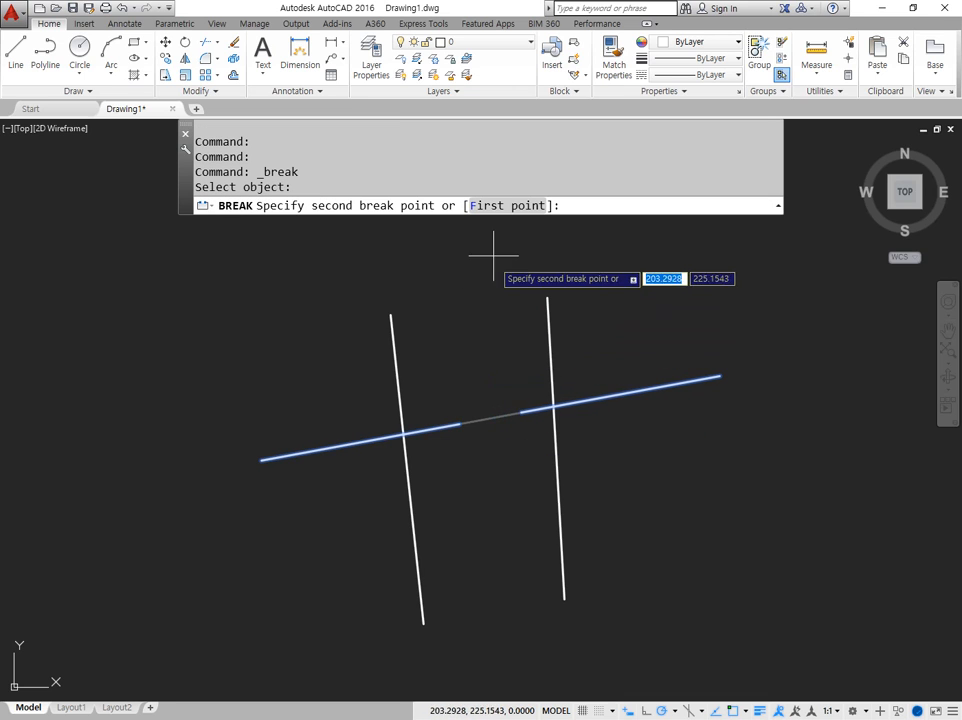
click(502, 207)
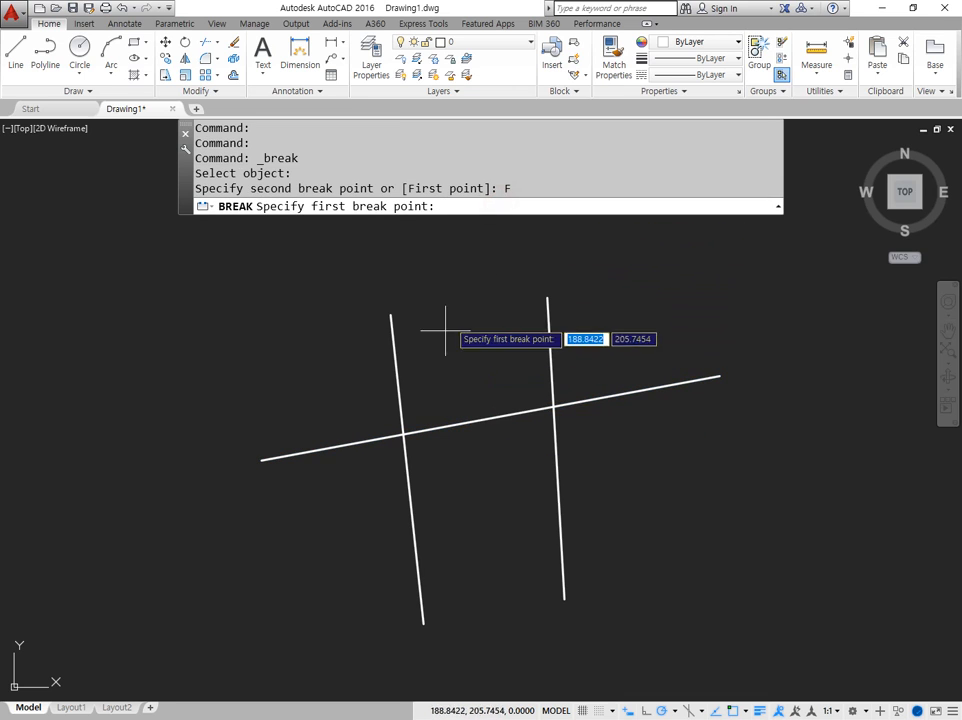
click(403, 434)
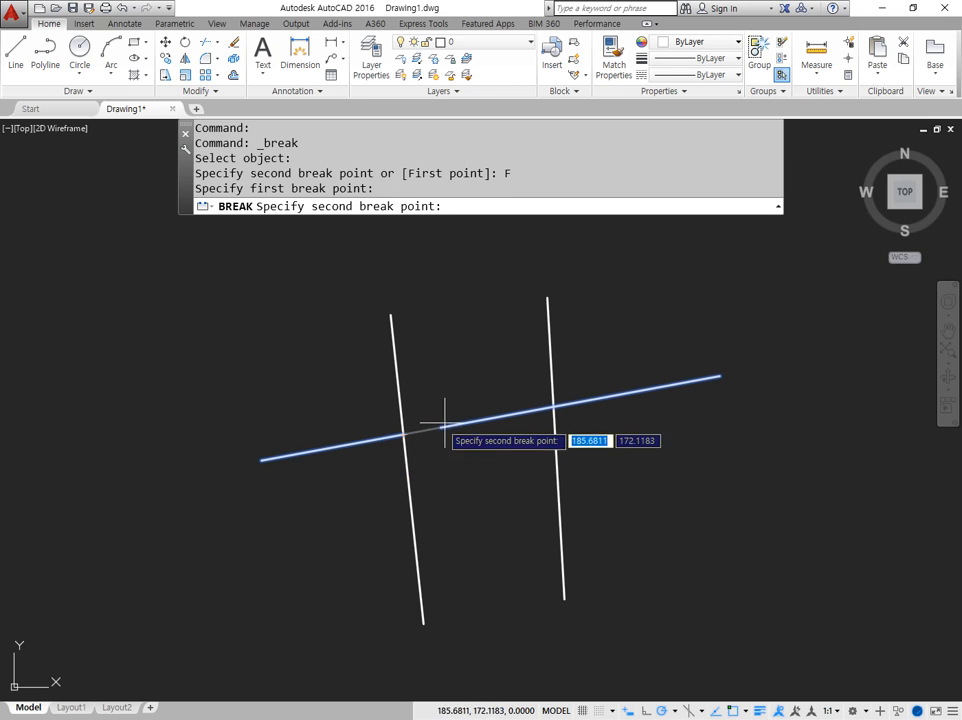
click(553, 407)
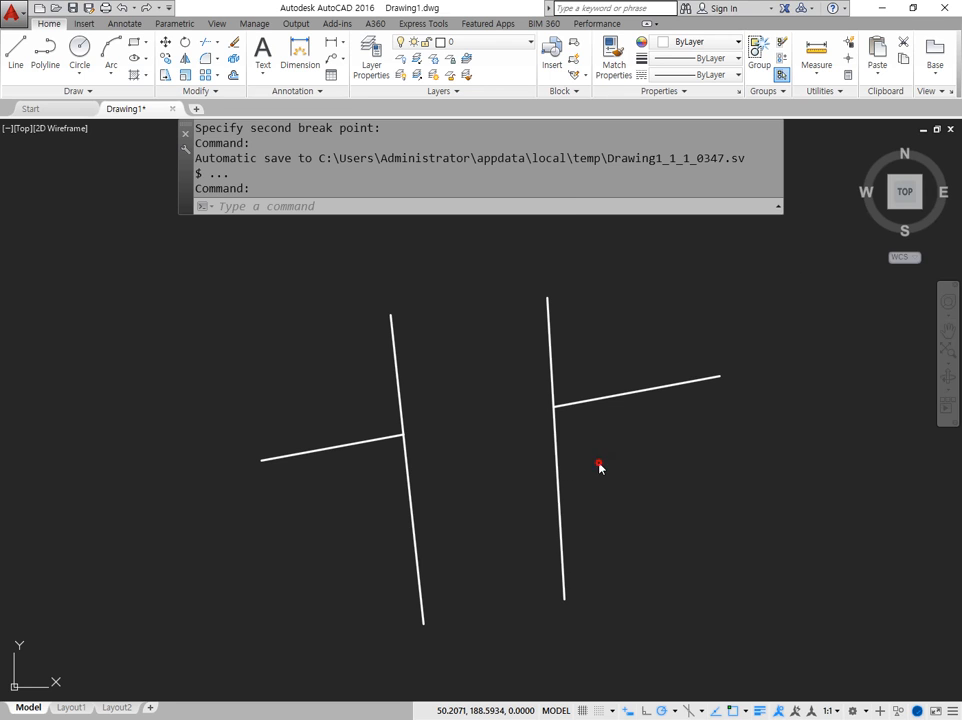
Step: Erase the two steep lines and both remaining pieces of the slanted line with a crossing selection
click(670, 470)
click(365, 354)
text(e)
key(Return)
Step: Draw a gently rising line and a vertical line that crosses it left of its middle
text(l)
key(Return)
click(268, 463)
click(706, 399)
key(Return)
key(Return)
click(441, 240)
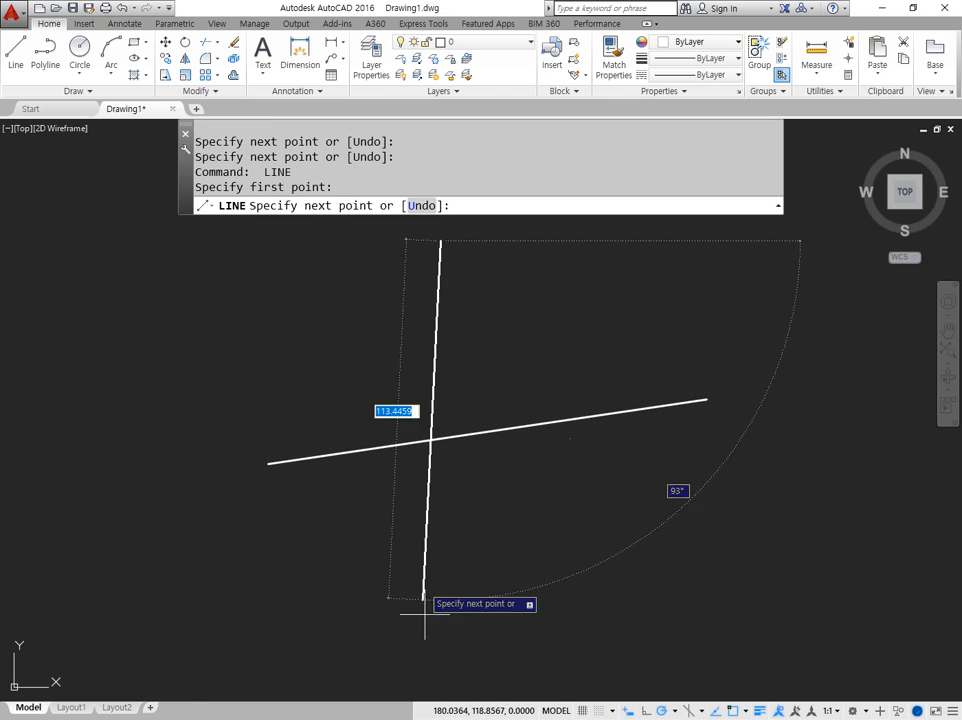
click(441, 640)
key(Return)
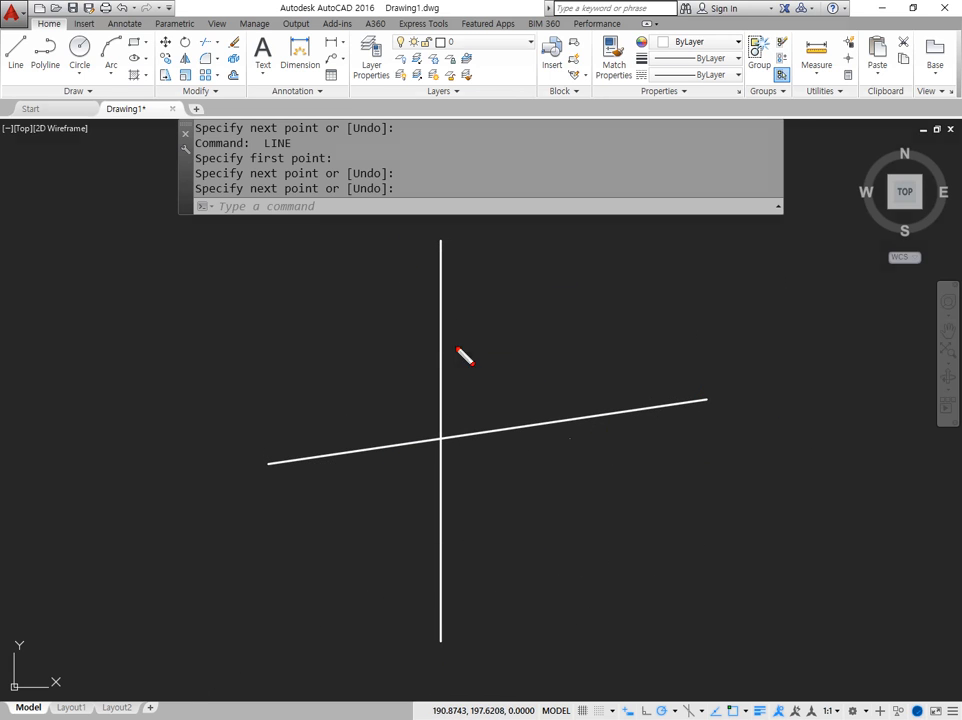
drag(437, 241, 434, 633)
mouse_move(369, 507)
mouse_down()
mouse_move(289, 376)
mouse_move(378, 469)
mouse_move(362, 488)
mouse_up()
mouse_move(632, 478)
mouse_down()
mouse_move(563, 470)
mouse_move(649, 436)
mouse_move(633, 471)
mouse_up()
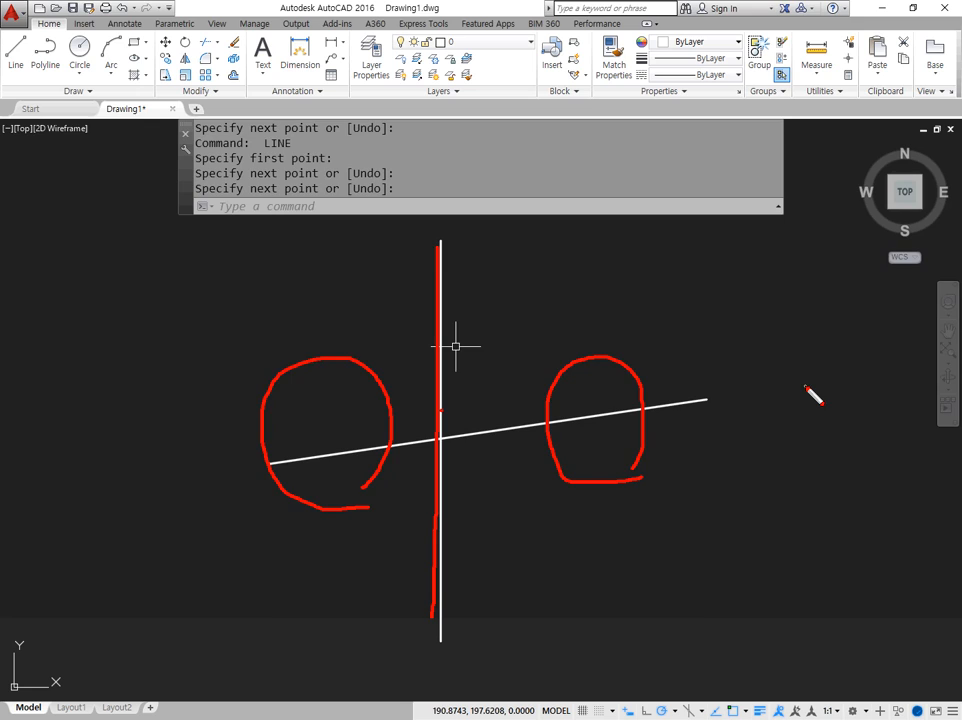
key(Escape)
Step: Break the rising line without a gap, using the First point option and its intersection with the vertical line for both break points
click(207, 94)
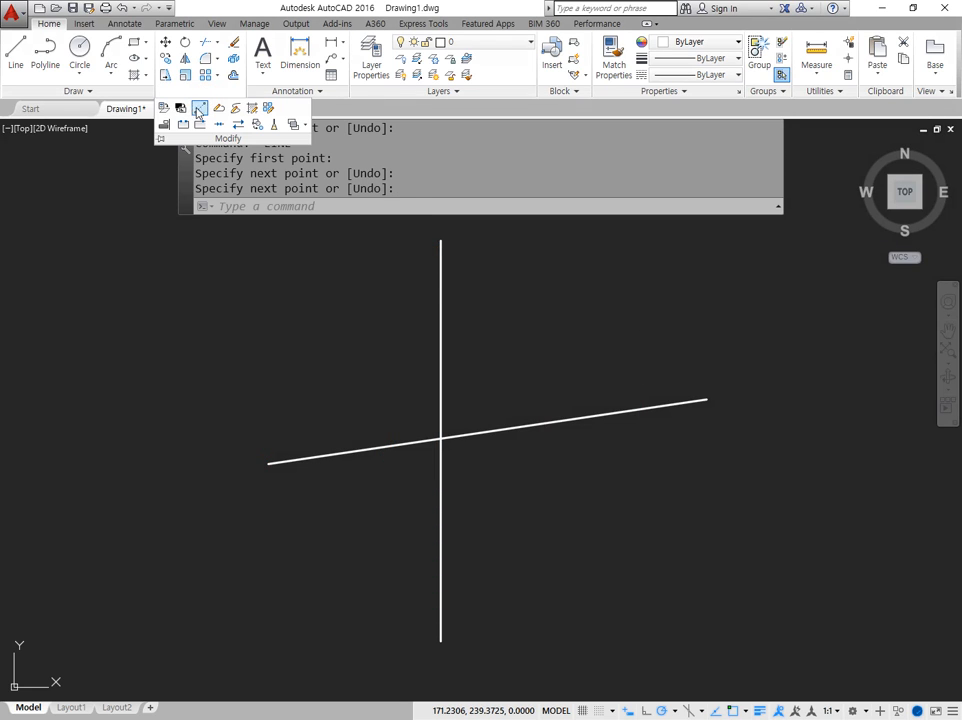
click(184, 124)
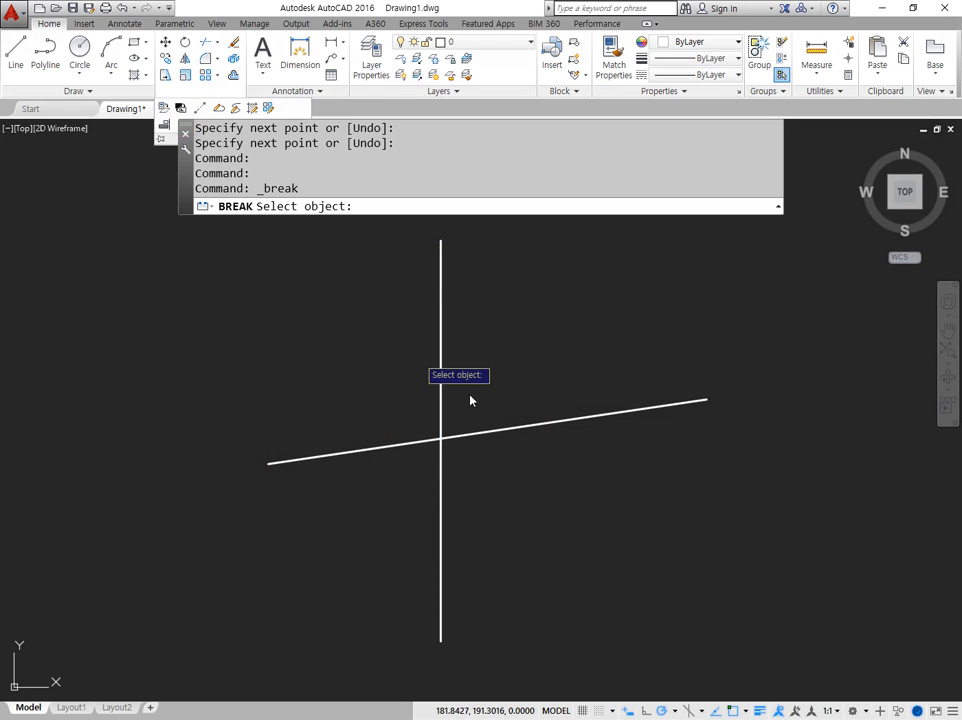
click(552, 425)
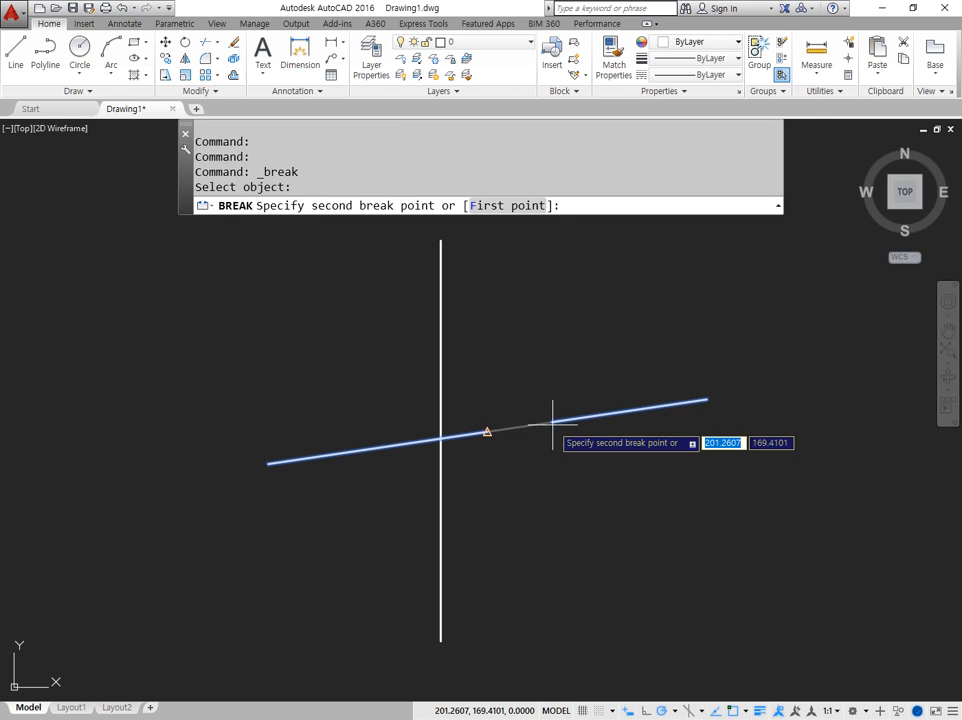
click(481, 210)
click(440, 438)
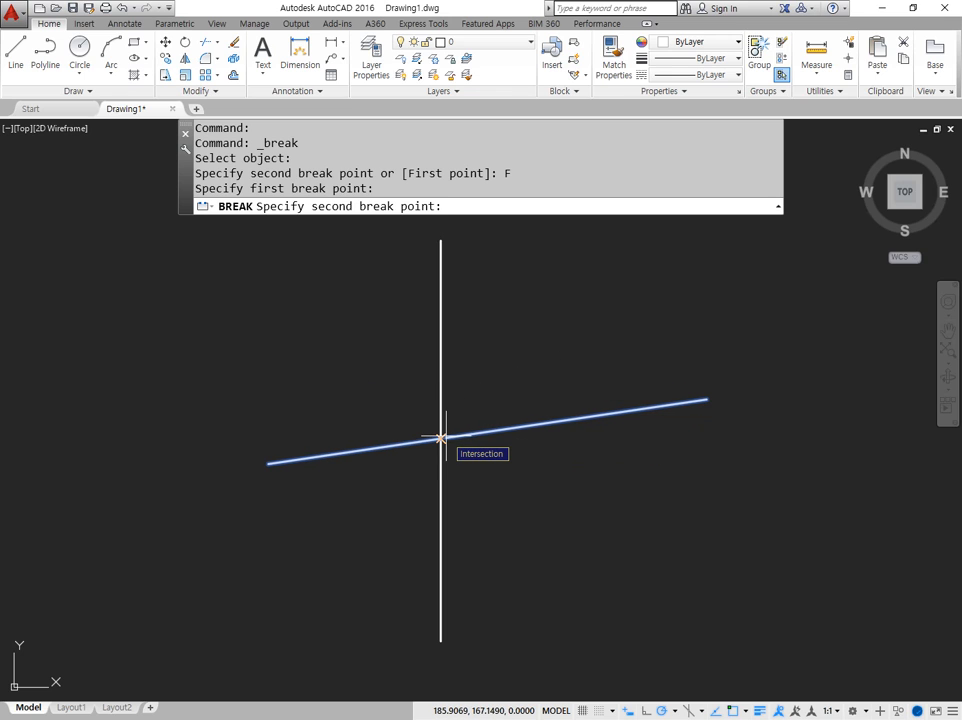
click(440, 438)
Step: Select the right and left pieces of the split line to check that they are separate objects, and clear the selection
click(584, 457)
click(560, 378)
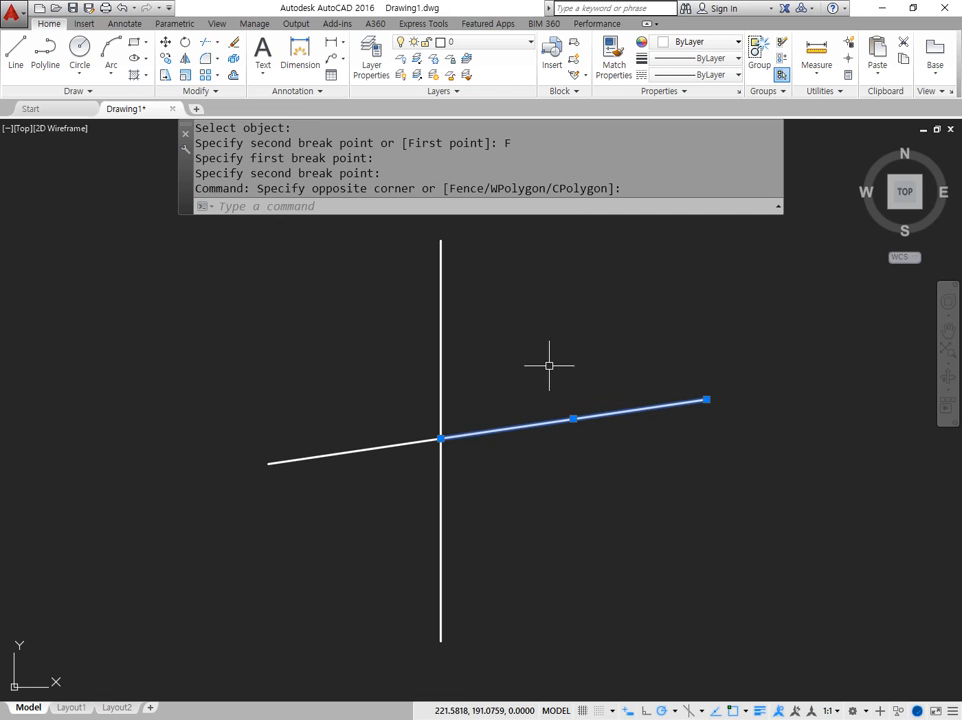
click(357, 411)
click(292, 474)
key(Escape)
Step: Move the right piece of the split line to layer cen and clear the selection
click(611, 450)
click(604, 401)
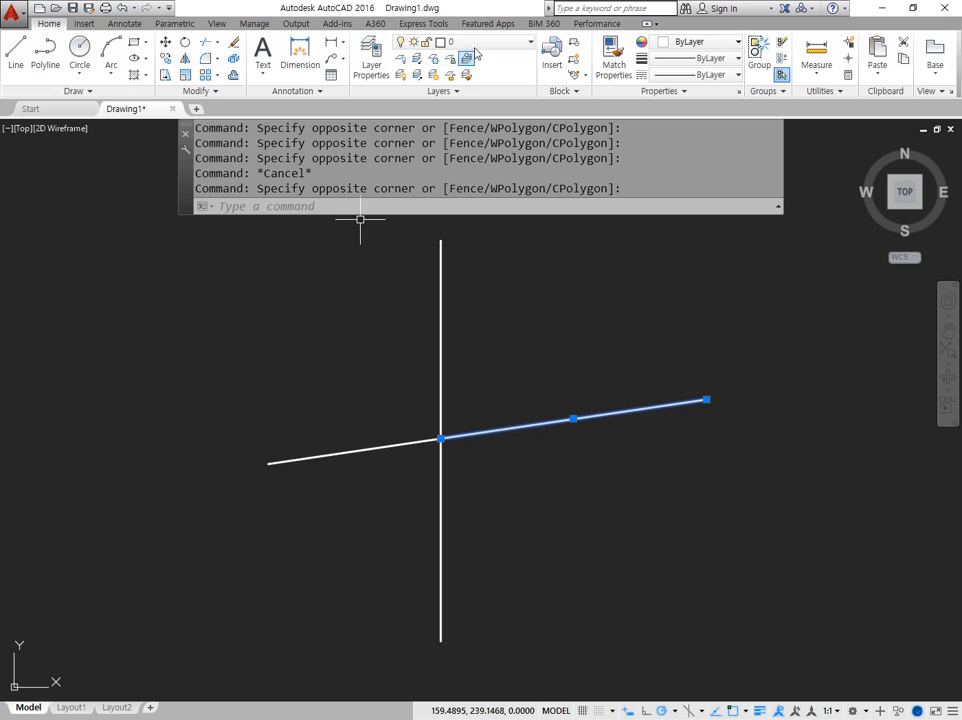
click(478, 42)
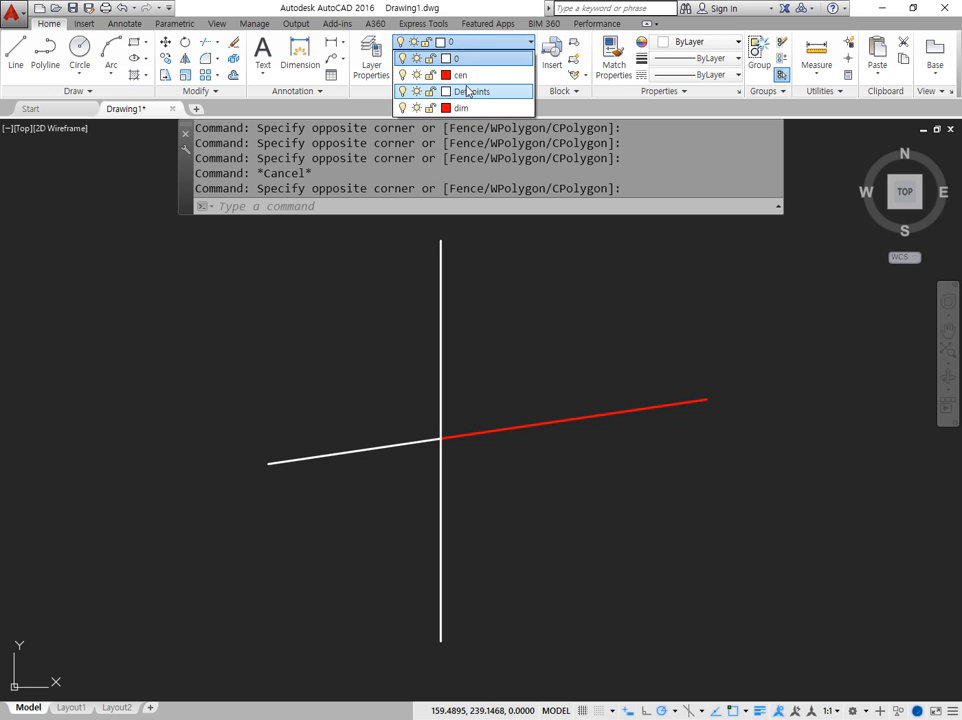
click(466, 78)
key(Escape)
scroll(490, 430, up, 4)
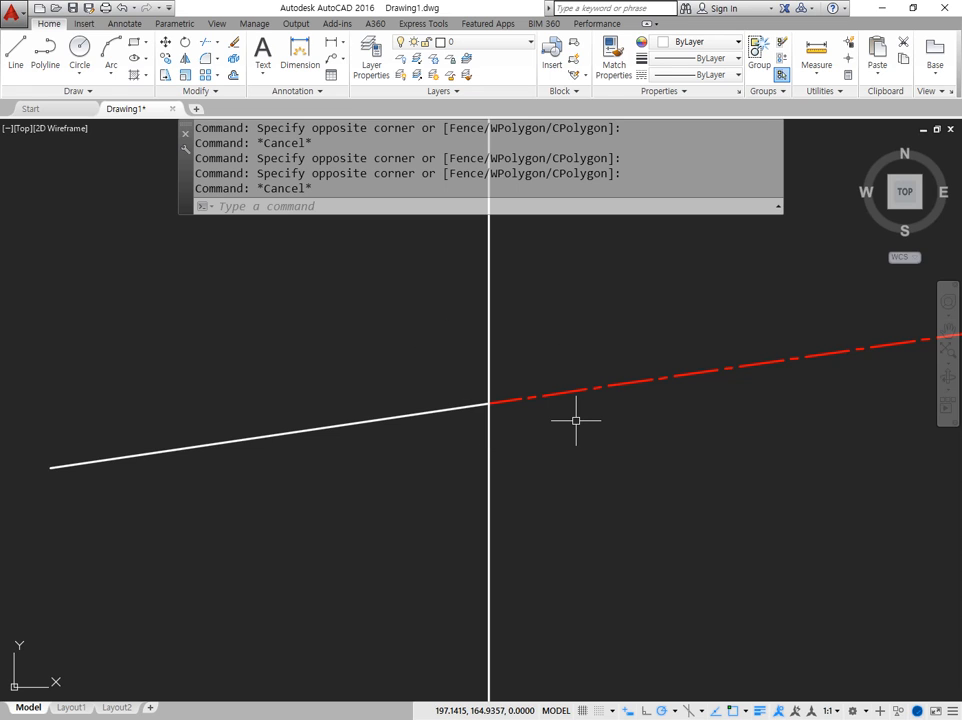
scroll(562, 382, down, 5)
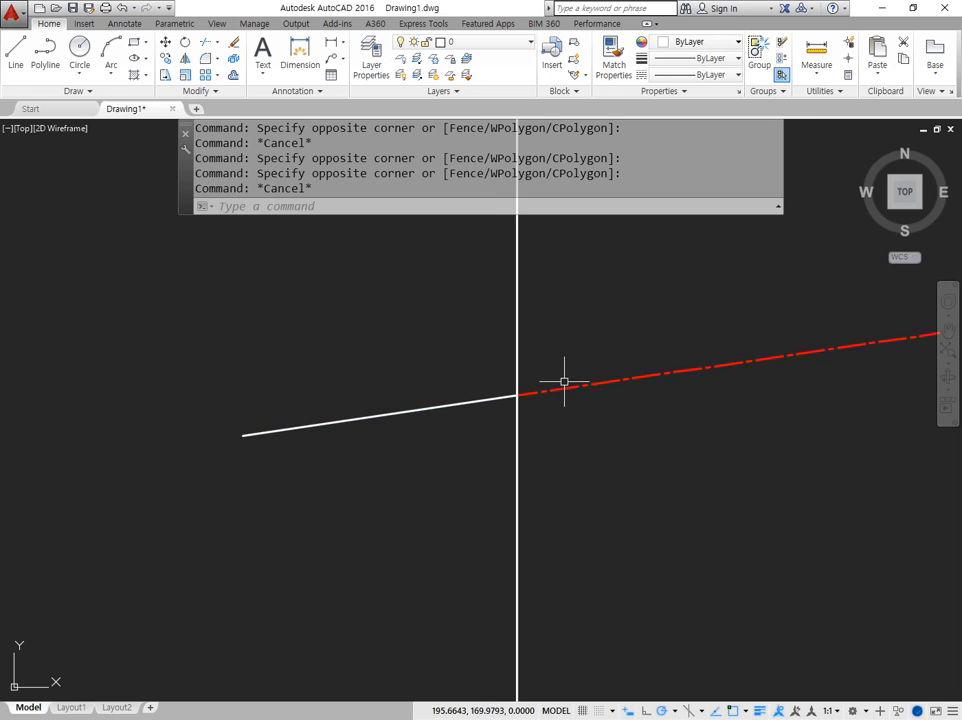
middle_drag(648, 395, 511, 457)
scroll(510, 456, up, 2)
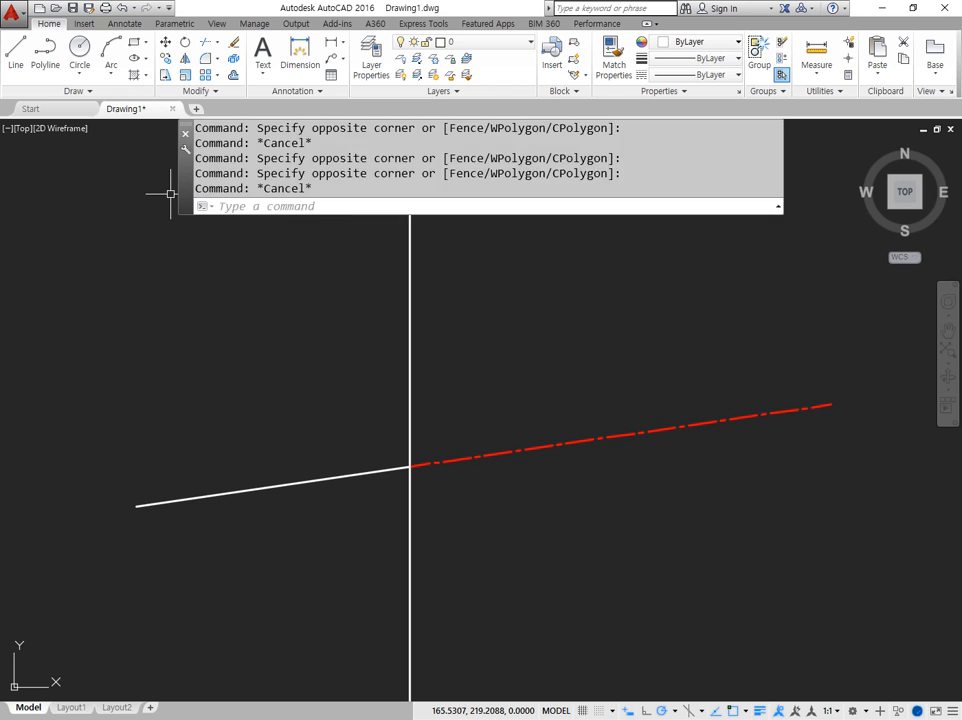
Step: Fit the whole drawing area in view using the All option of Zoom
text(z)
key(Return)
text(a)
key(Return)
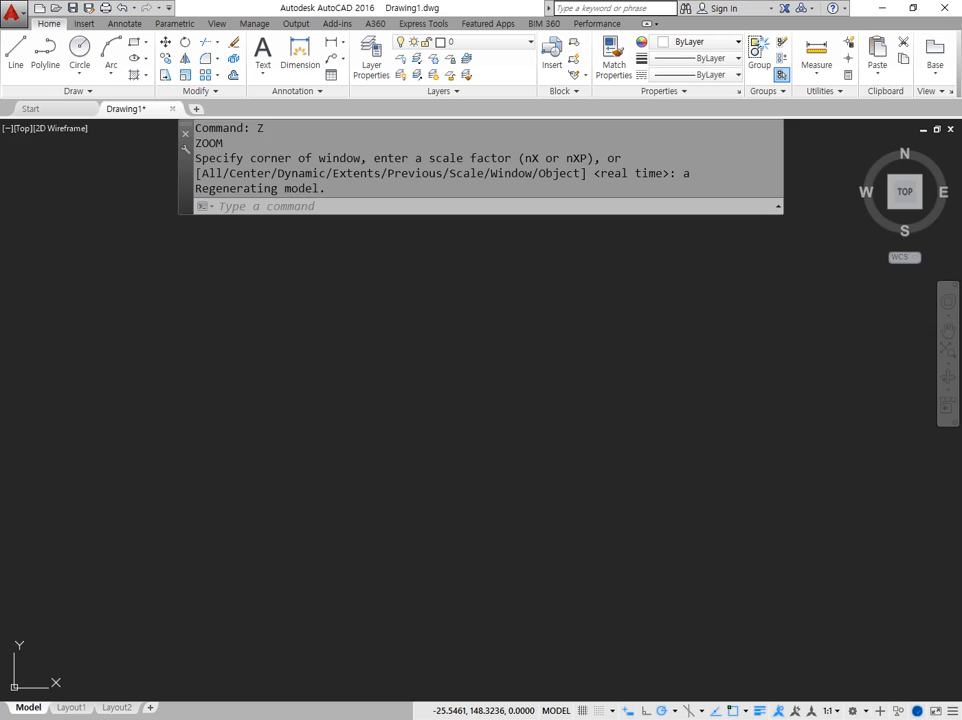
Step: Switch to the Notepad command notes and add the line "point, ddptype" directly below the eXplode and Join line
key(alt+Tab)
drag(541, 364, 846, 372)
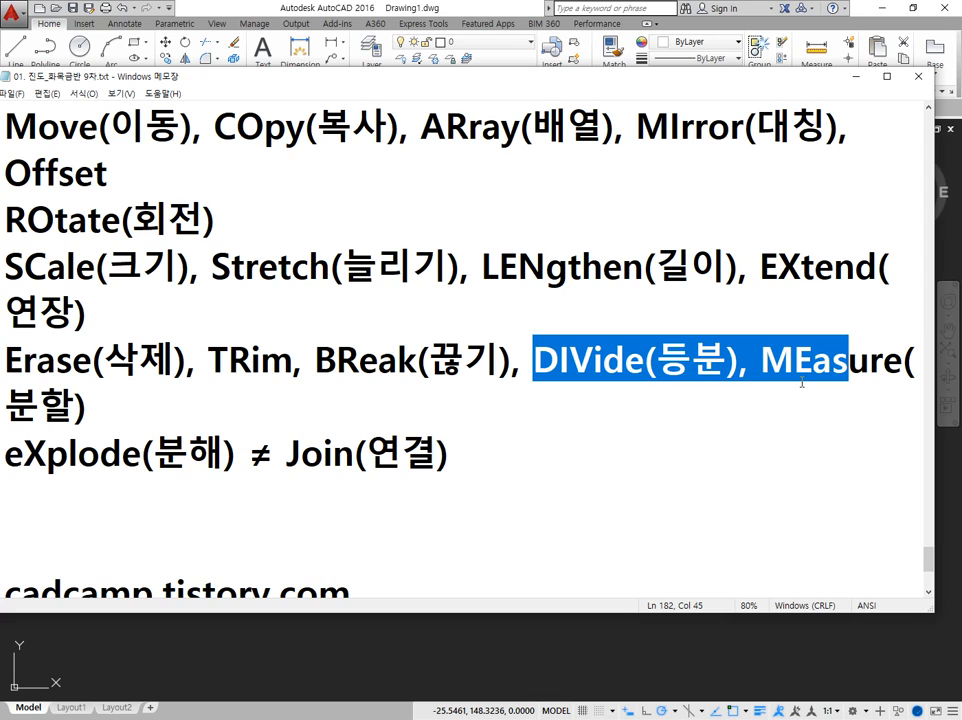
click(489, 512)
scroll(497, 494, down, 1)
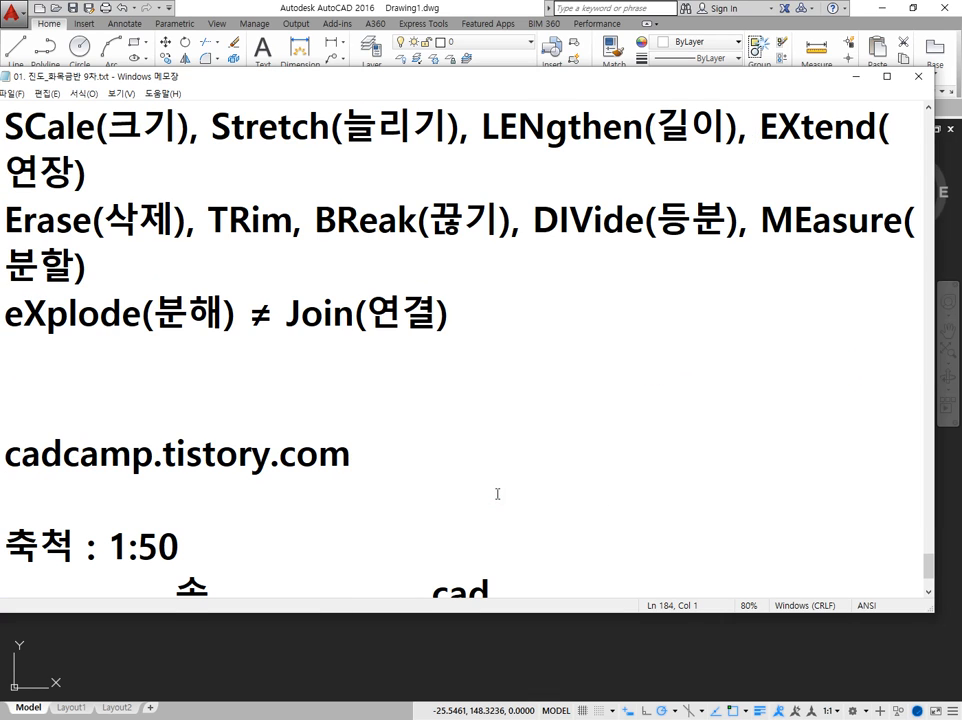
text(poi)
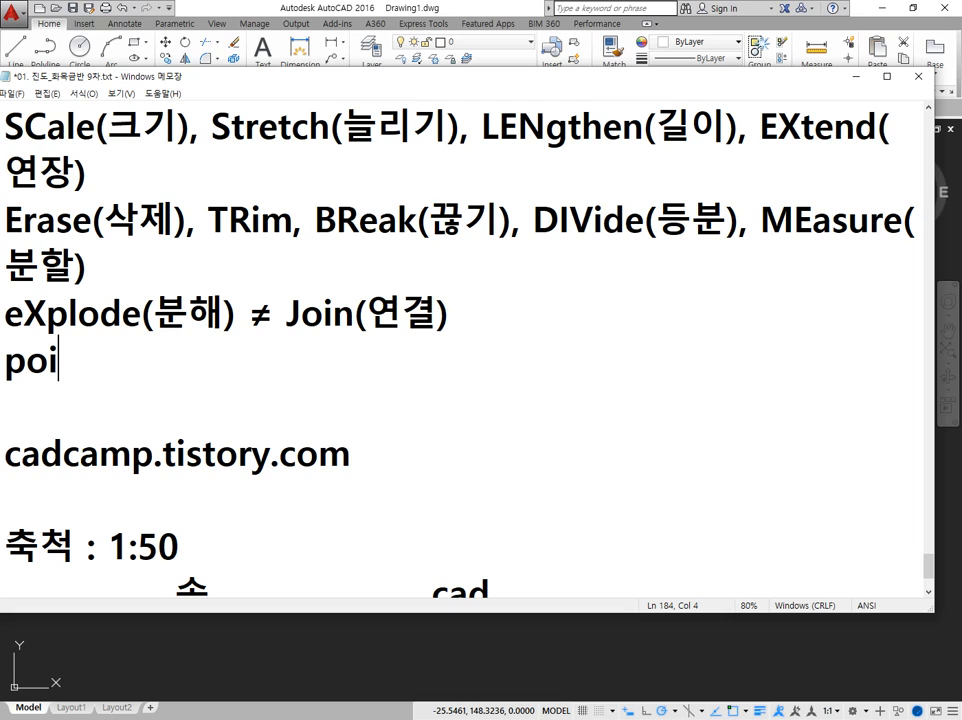
text(nt, ddptype)
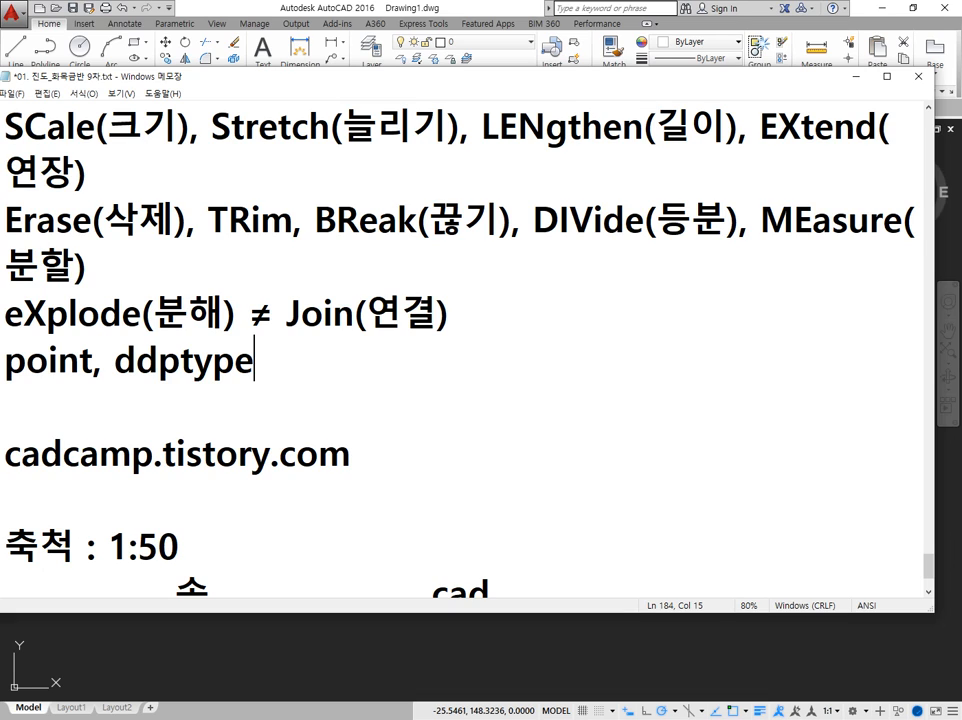
Step: Switch back to AutoCAD and place four scattered points in the middle of the drawing area with Multiple Points
mouse_move(371, 15)
click(243, 6)
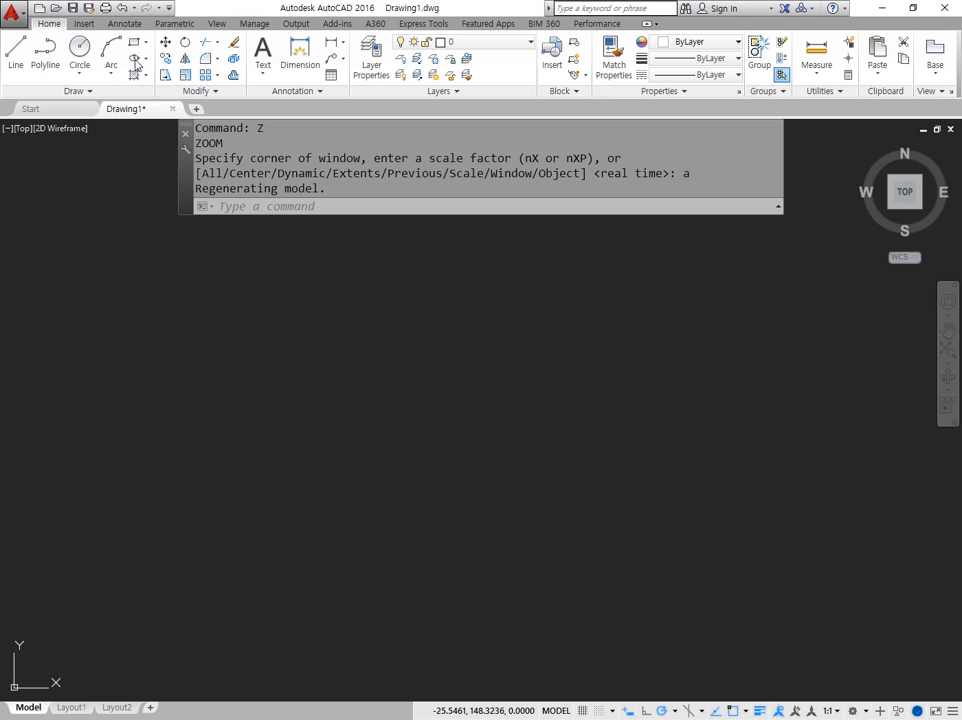
click(97, 90)
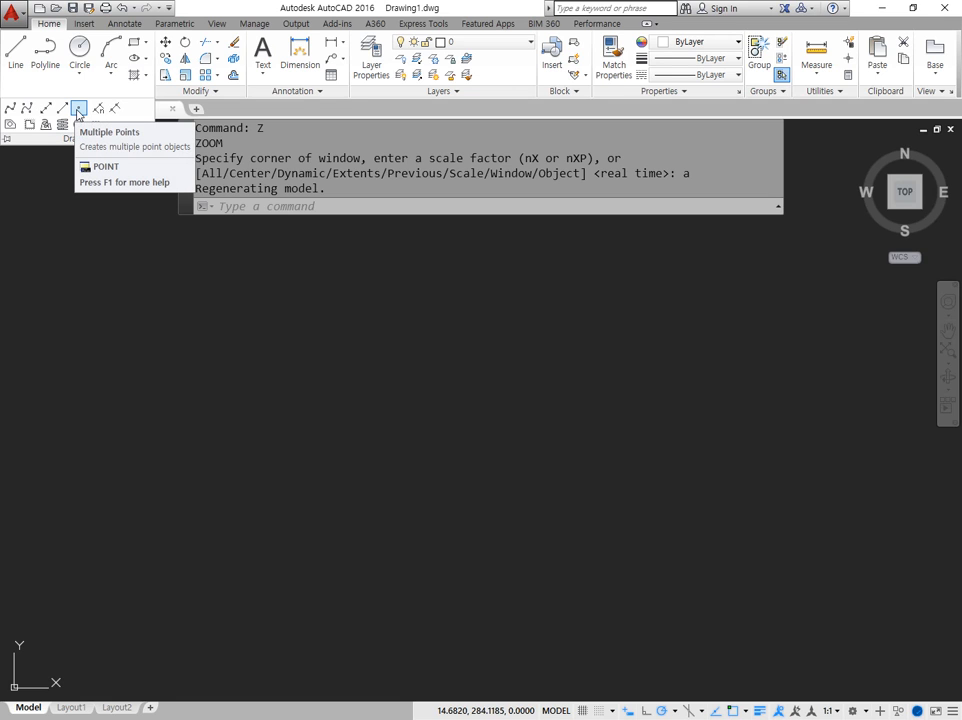
click(78, 112)
click(401, 440)
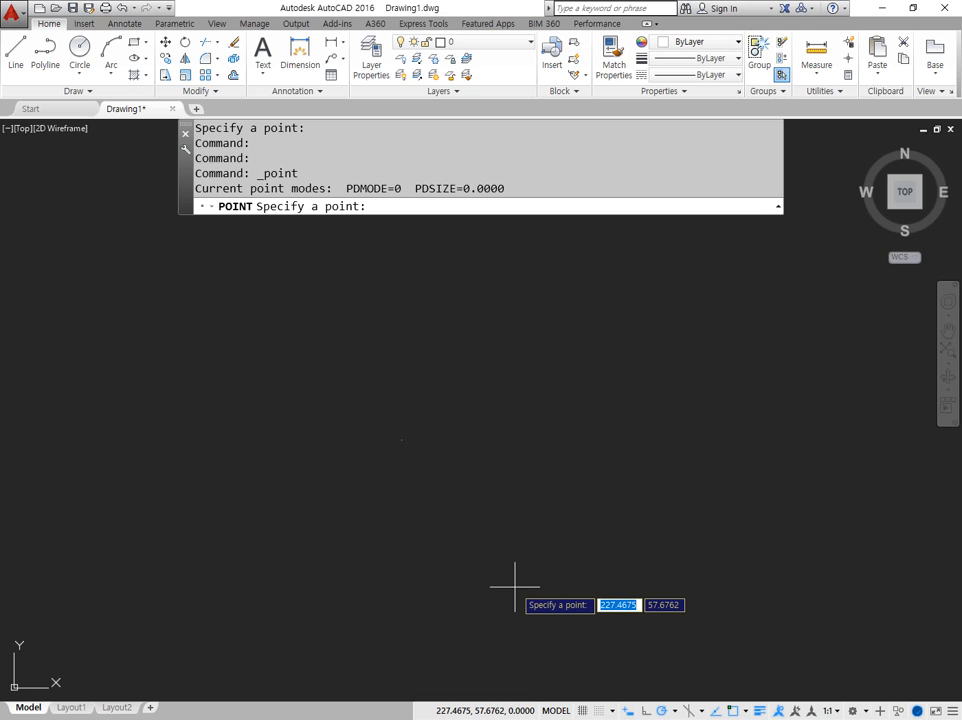
click(515, 398)
click(407, 357)
key(Return)
key(Escape)
Step: Select the four points with a crossing selection to check where they lie, and clear the selection
click(575, 554)
click(280, 285)
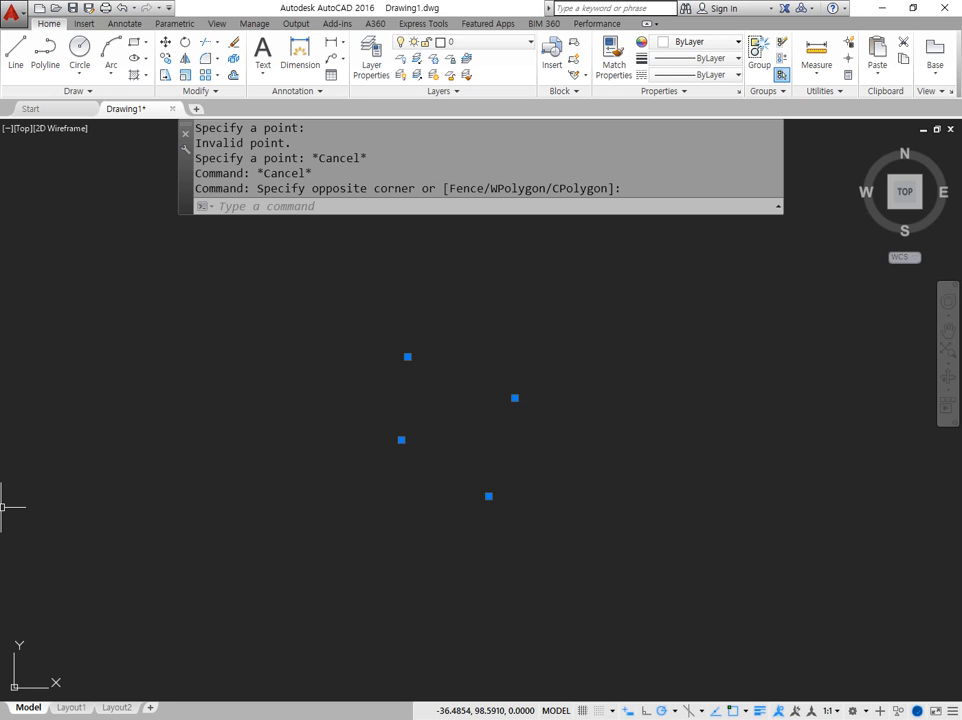
key(Escape)
Step: Erase all four points using a selection window around them
click(249, 316)
click(608, 563)
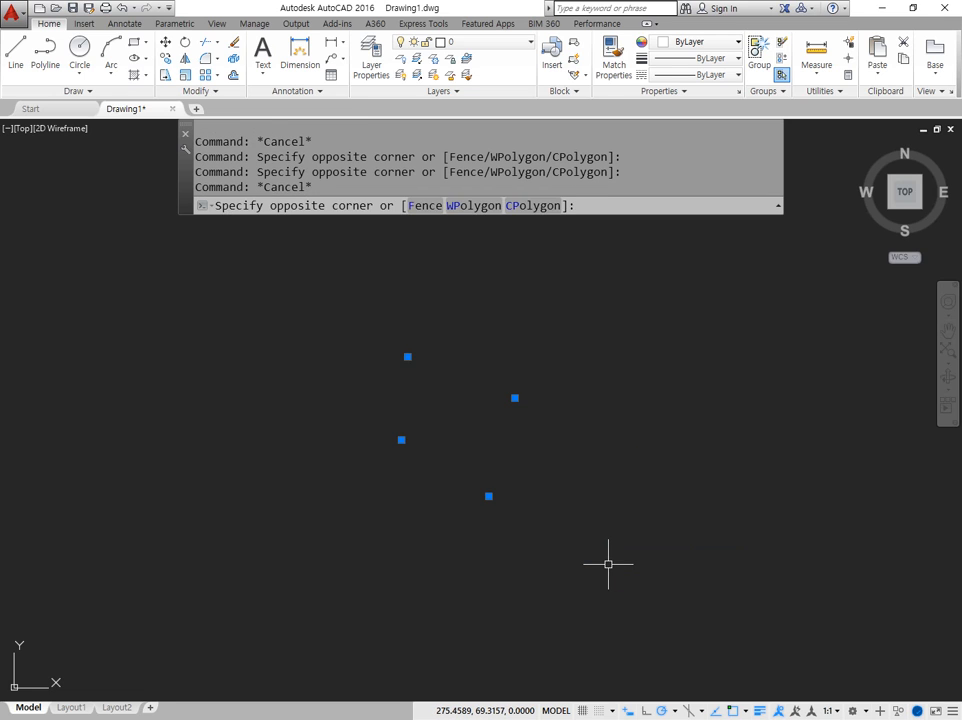
text(e)
key(Return)
Step: Place three single points in a triangular arrangement around the middle of the drawing area, repeating the Point command for each
text(po)
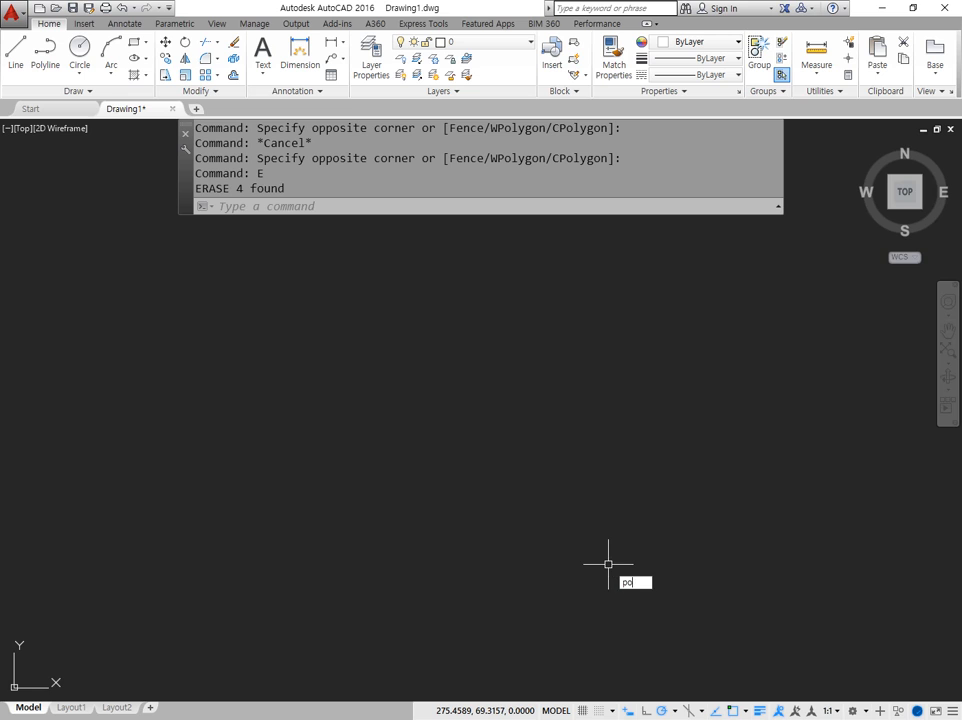
key(Return)
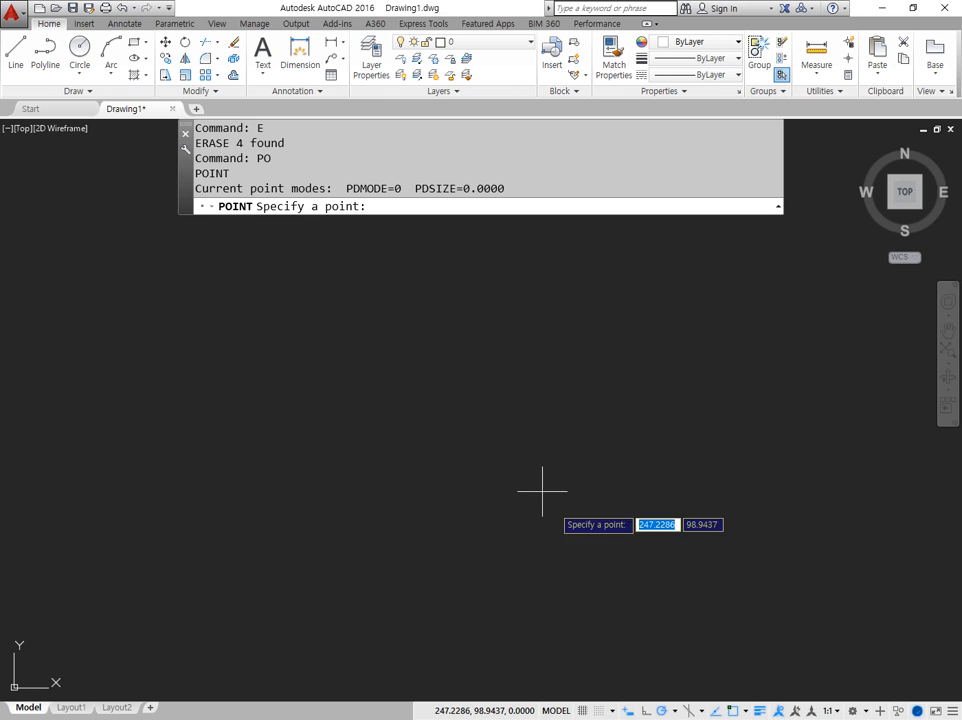
click(416, 329)
key(Return)
click(448, 411)
key(Return)
click(503, 341)
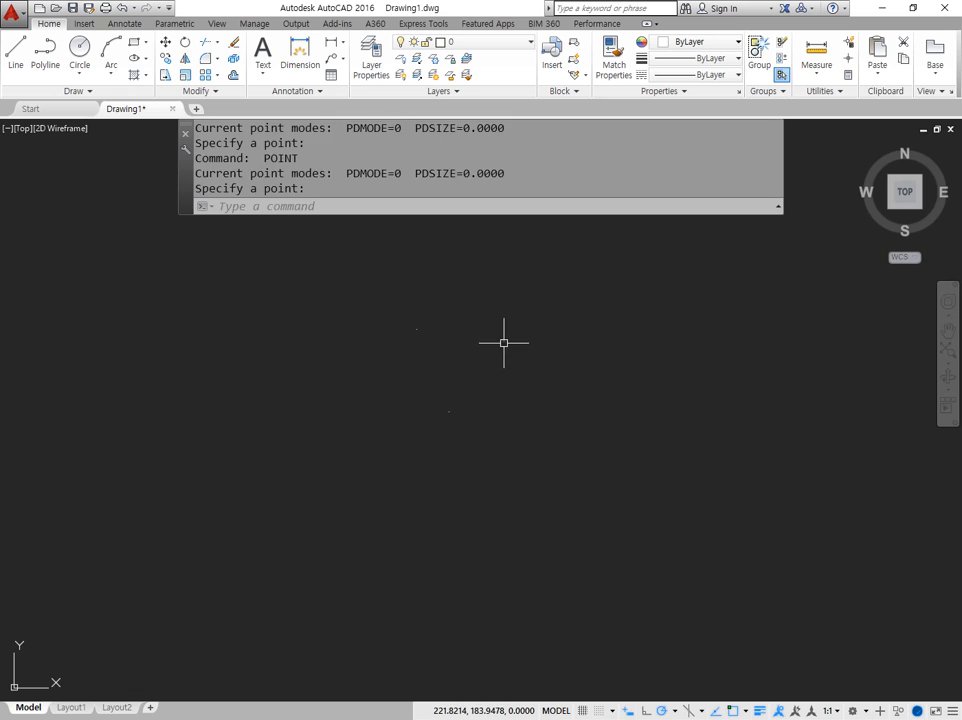
Step: Select the three points with a crossing selection to check their locations, and clear the selection
key(Escape)
click(560, 485)
click(294, 279)
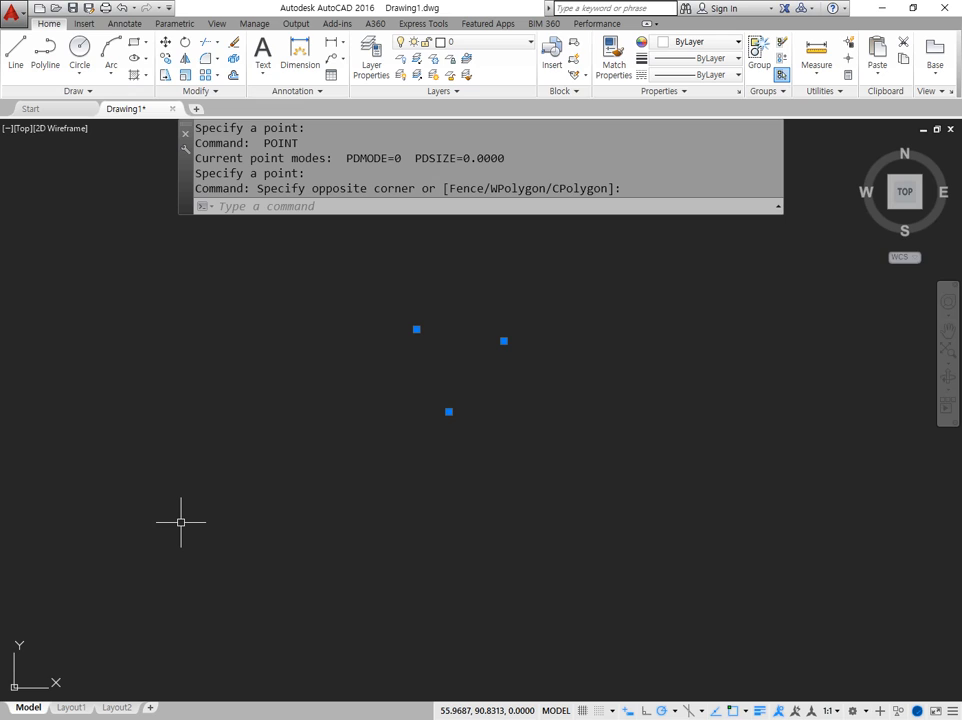
key(Escape)
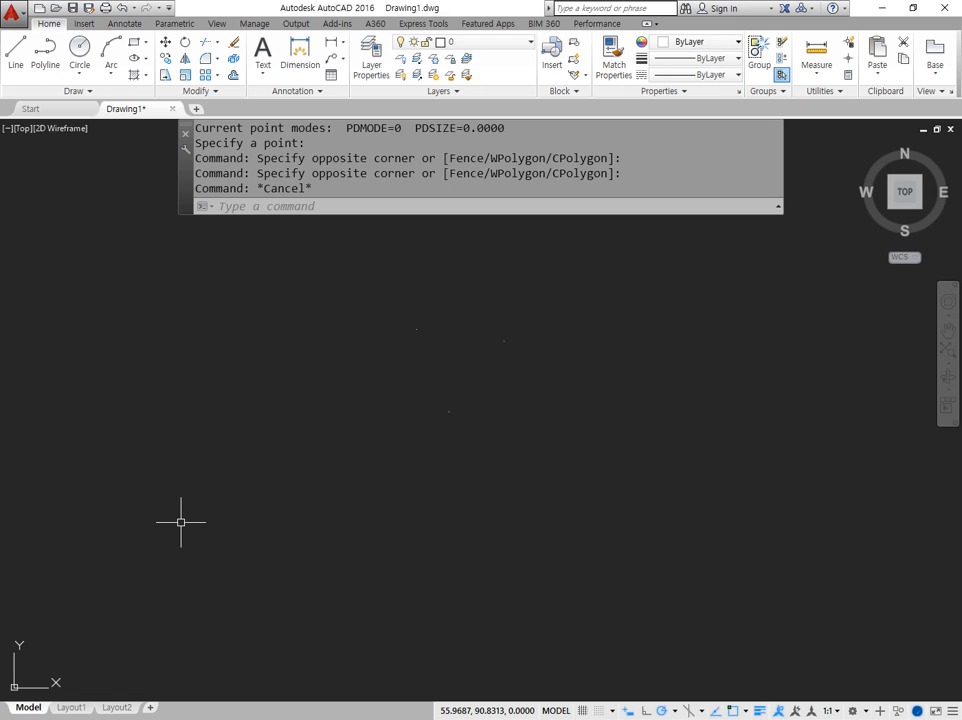
Step: Open the Point Style settings with the DDPTYPE command
click(335, 207)
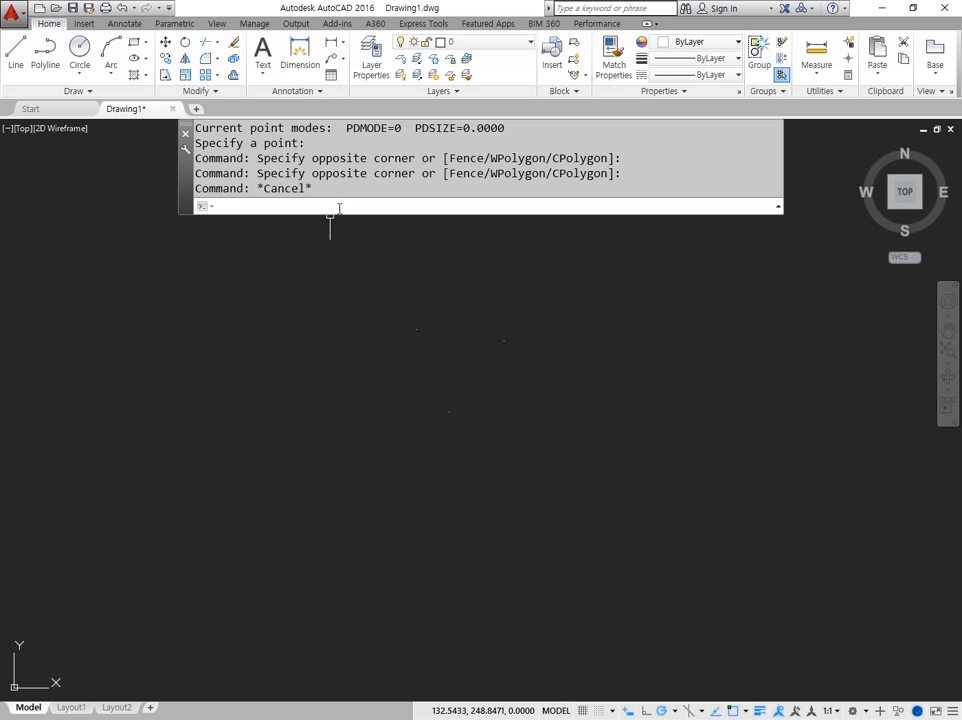
text(ddptype)
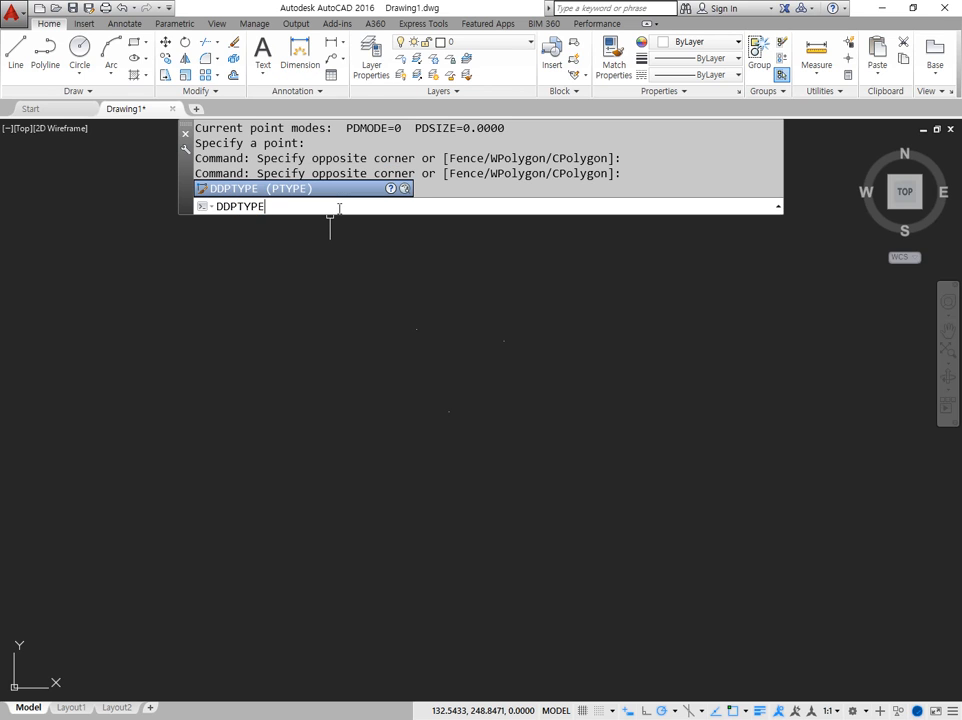
key(Return)
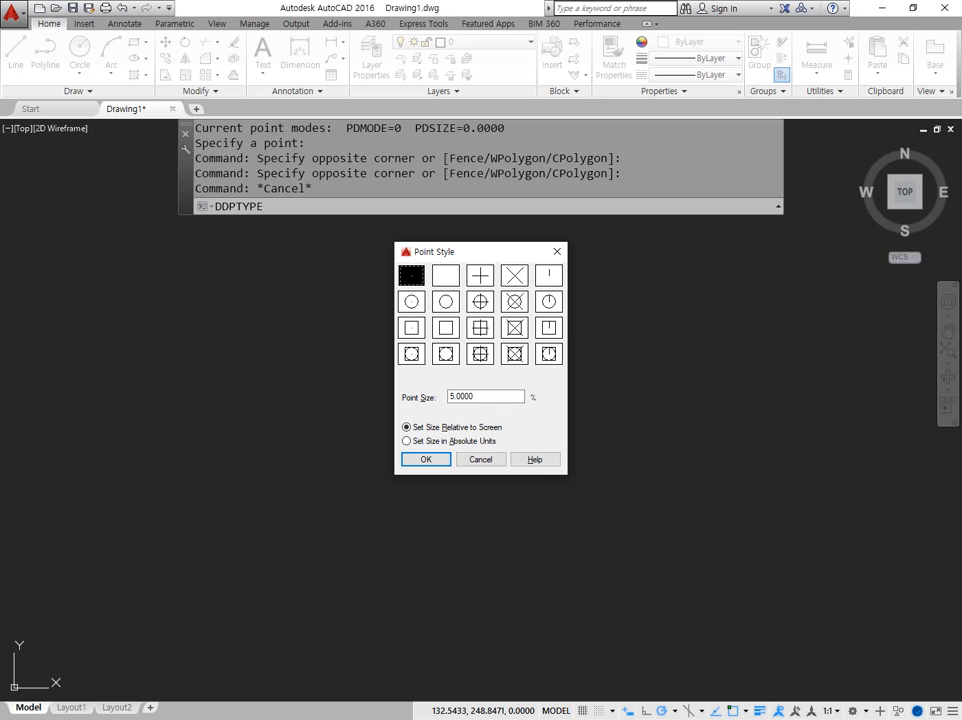
Step: Switch to the Notepad notes and append "=> dd point type" after ddptype
key(alt+Tab)
text(=> )
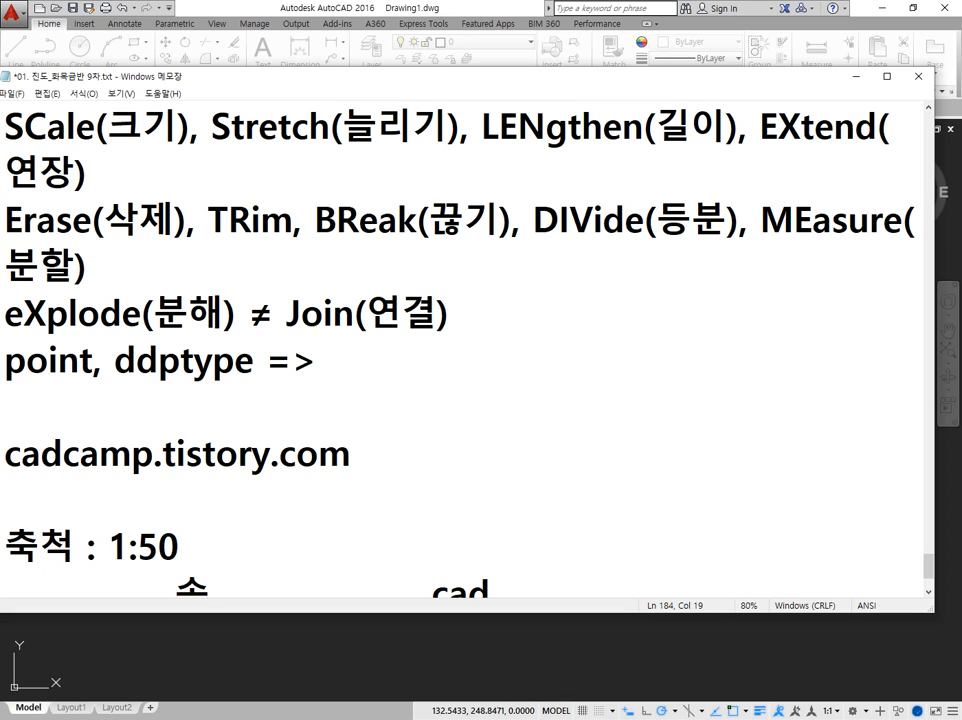
text(dd)
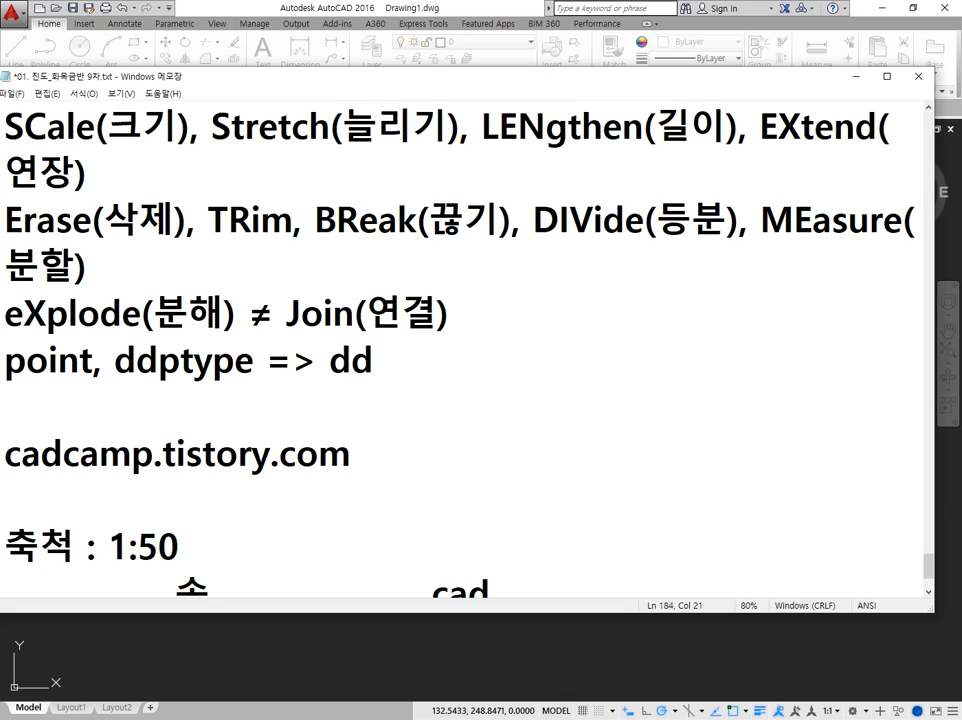
text( point)
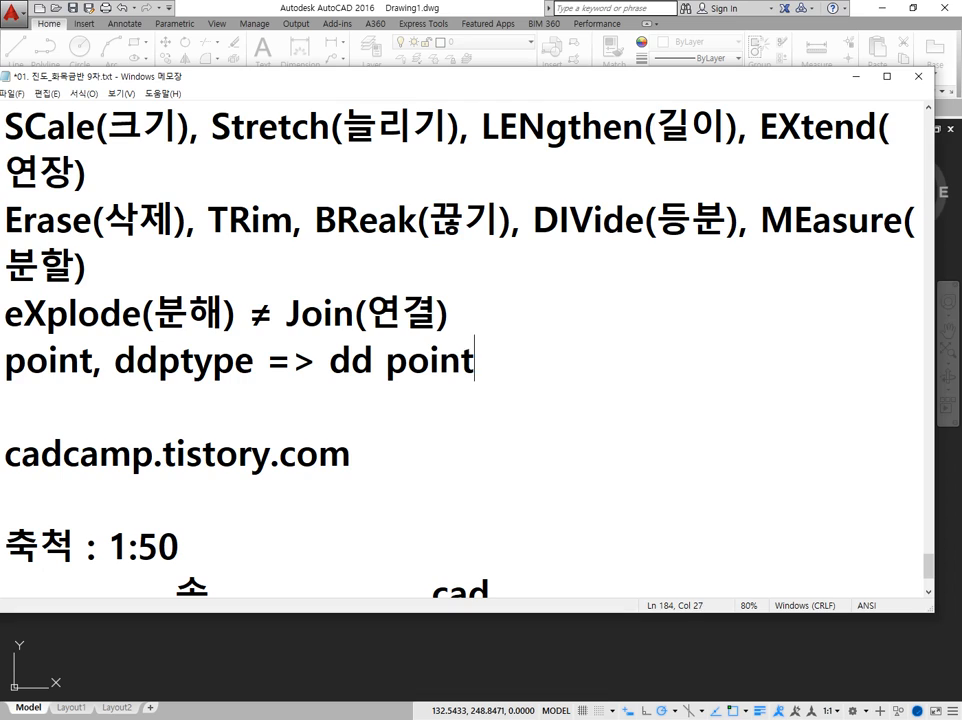
text( type)
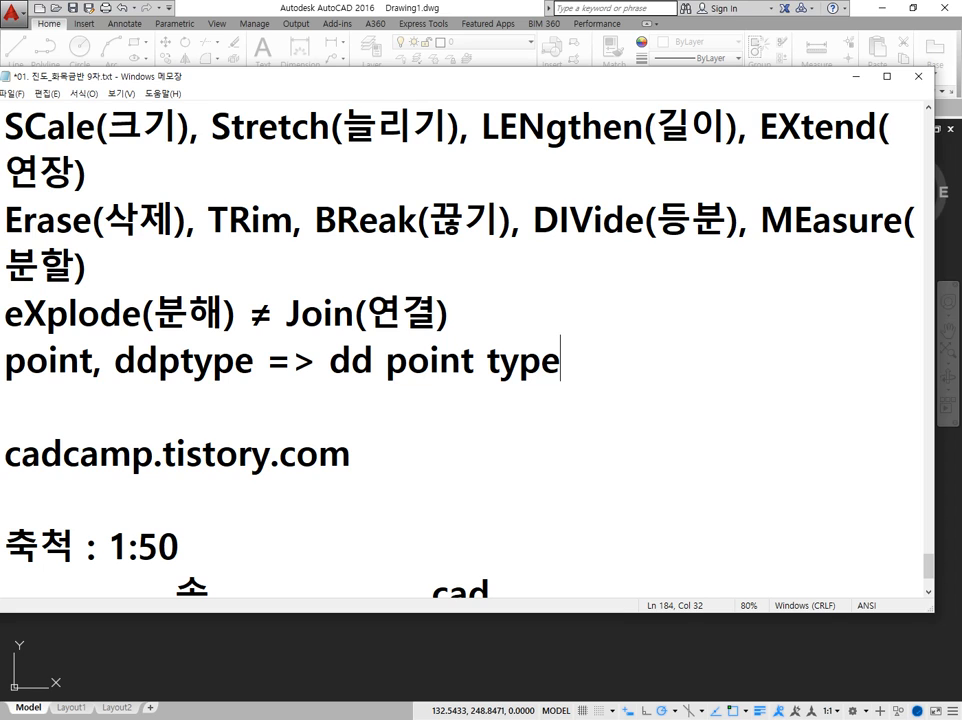
Step: Switch back to AutoCAD and apply the point style with a cross through a circle and square
click(291, 5)
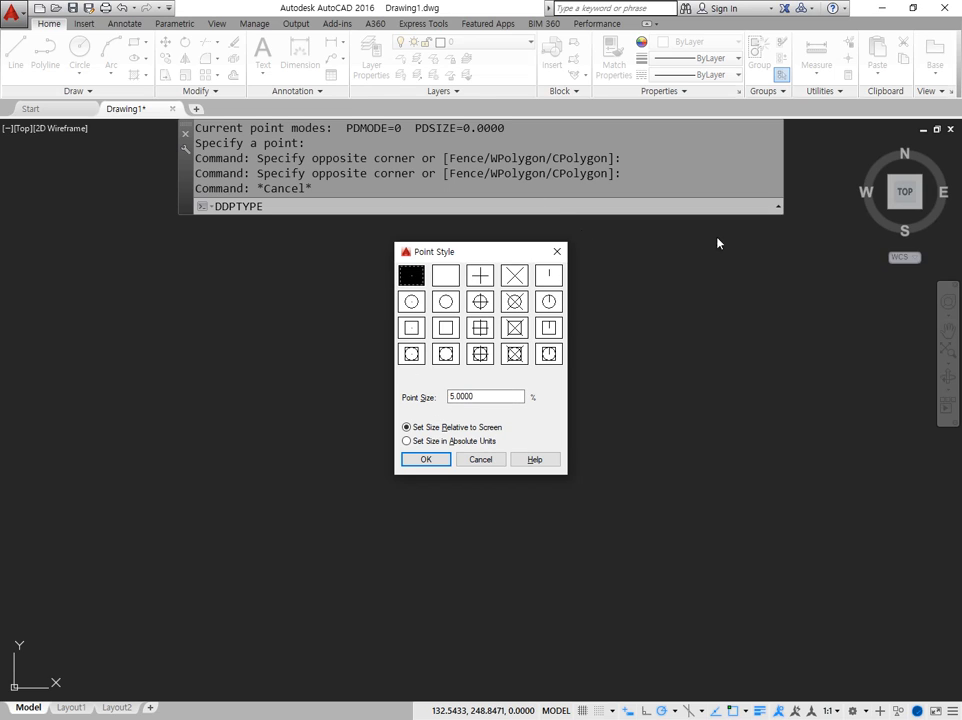
drag(567, 381, 386, 375)
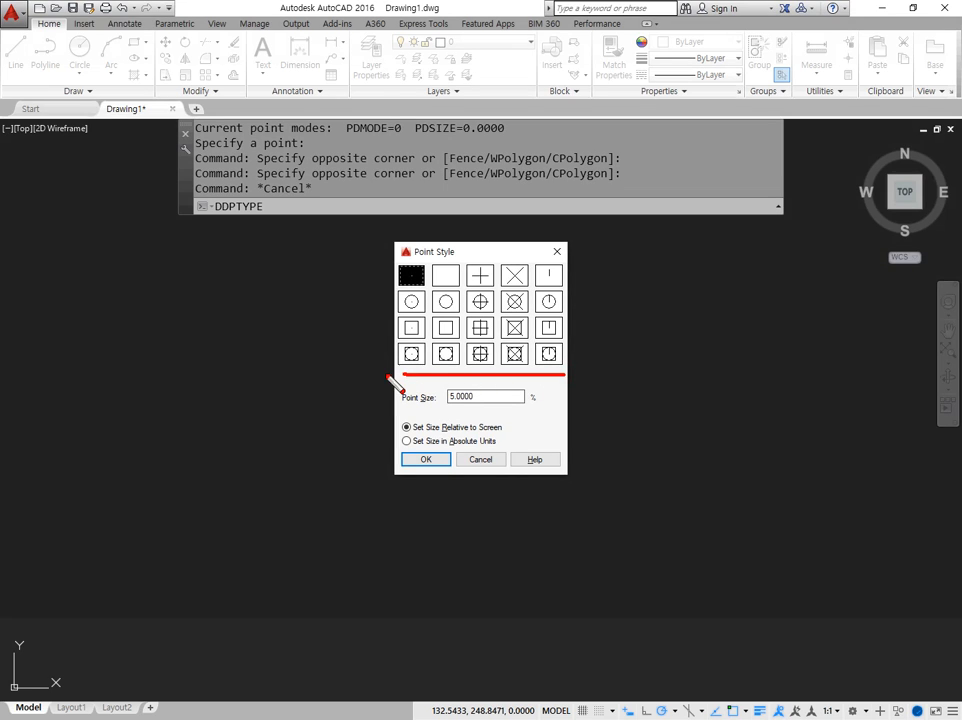
drag(497, 382, 577, 377)
mouse_move(575, 262)
mouse_down()
mouse_move(590, 306)
mouse_move(579, 376)
mouse_move(600, 412)
mouse_move(581, 460)
mouse_up()
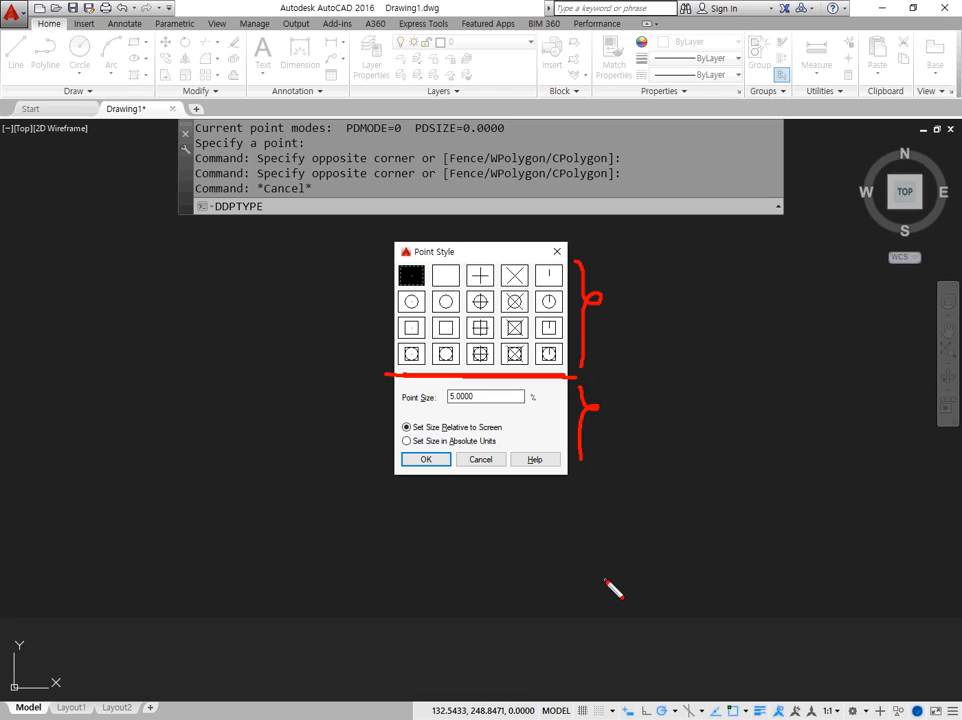
key(Escape)
click(481, 355)
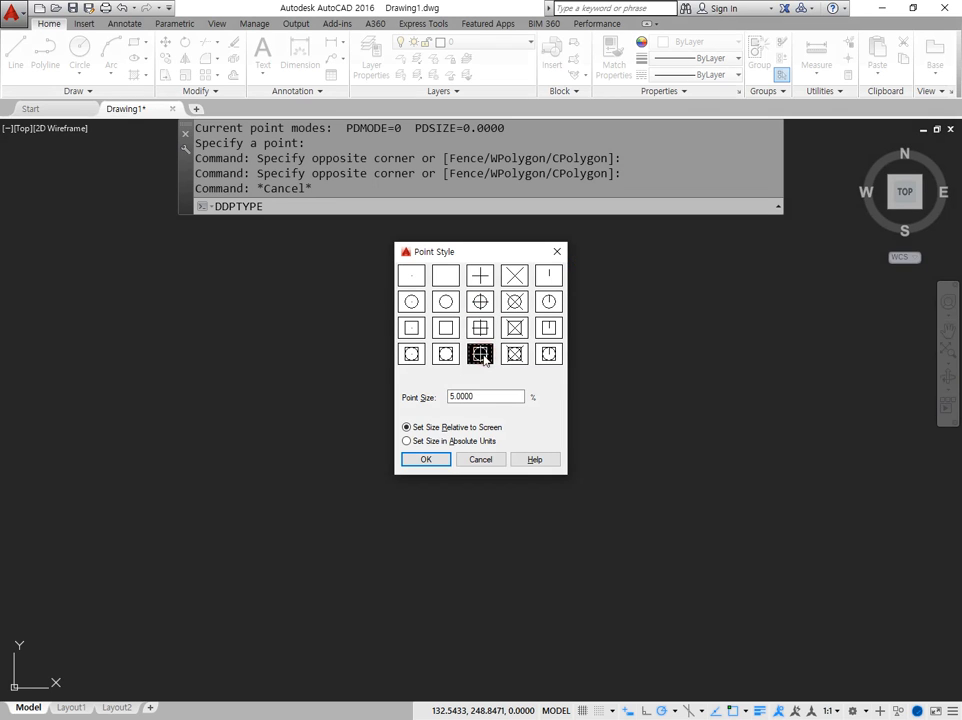
click(430, 459)
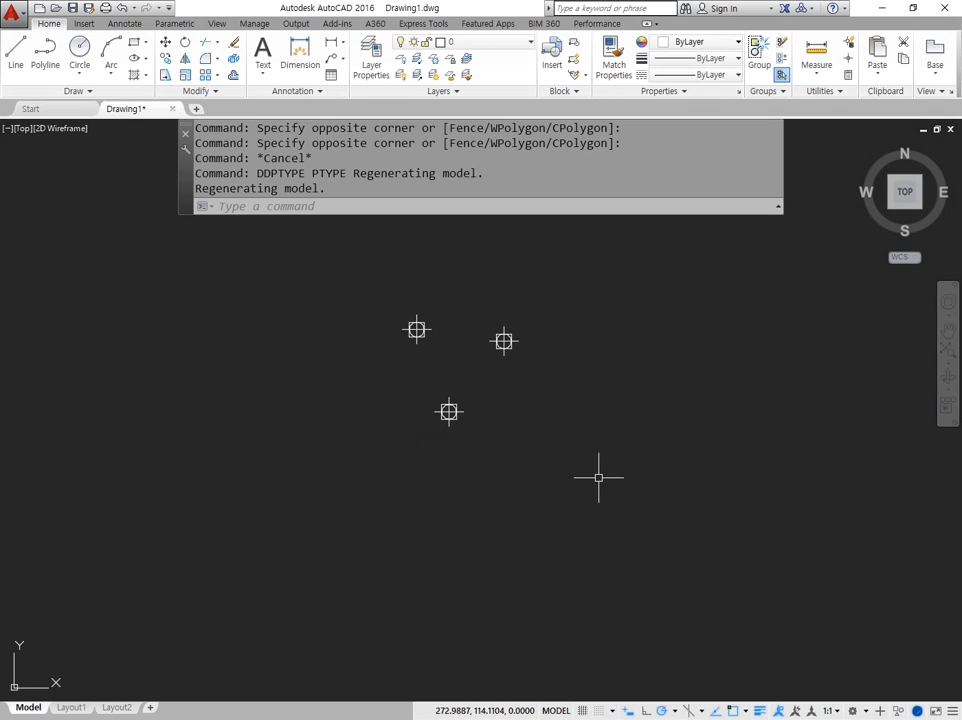
Step: Place five more points scattered around the existing three, repeating the Point command for each
text(po)
key(Return)
click(573, 434)
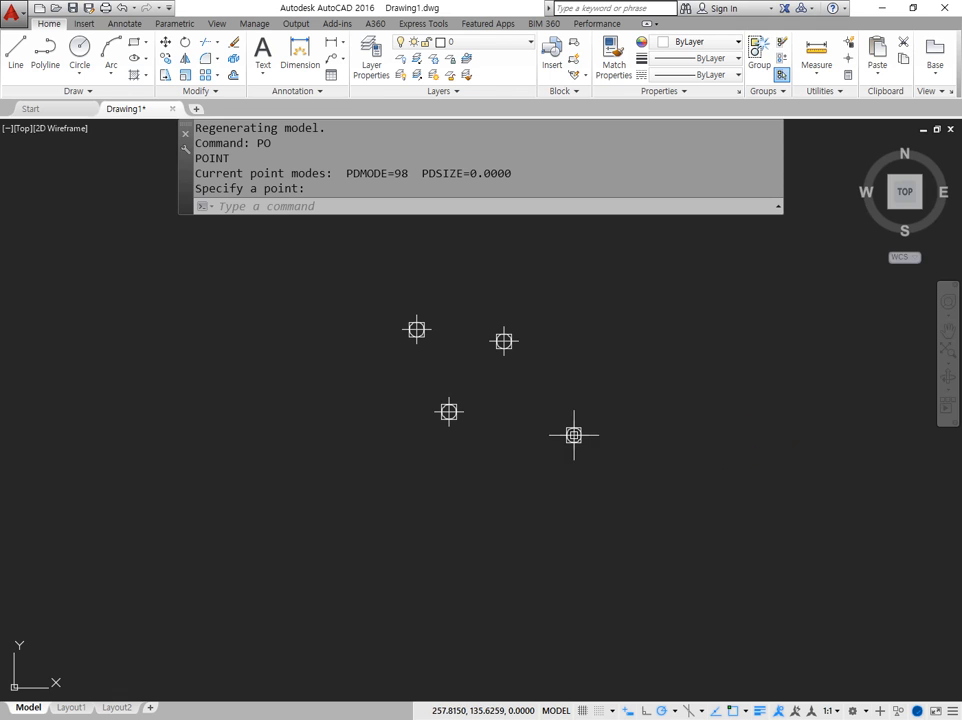
key(Return)
click(371, 452)
key(Return)
click(496, 564)
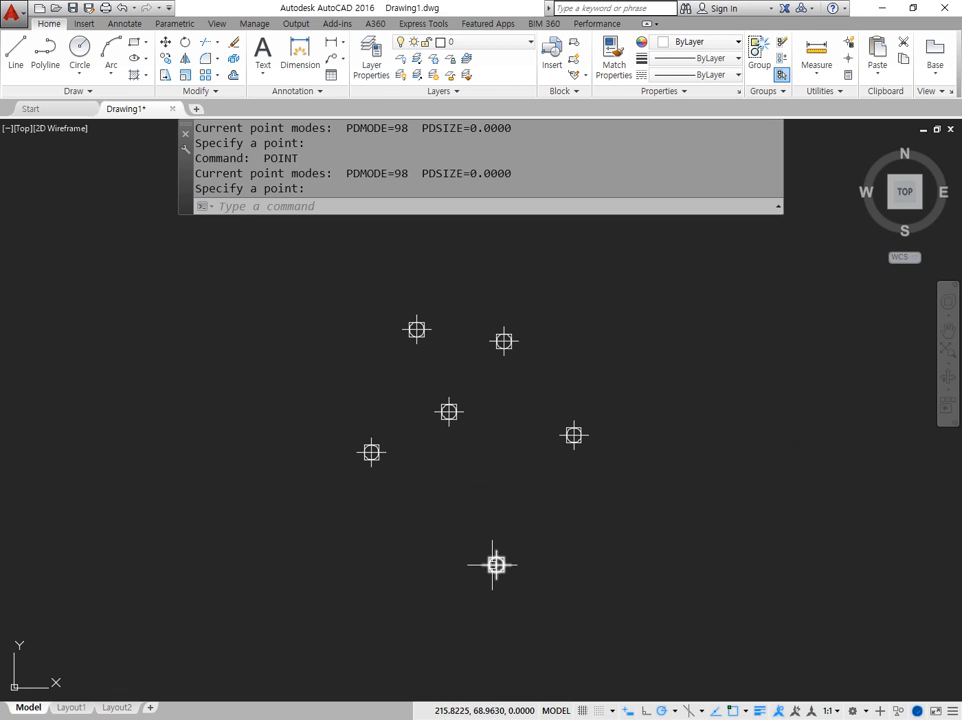
key(Return)
click(250, 347)
key(Return)
click(480, 256)
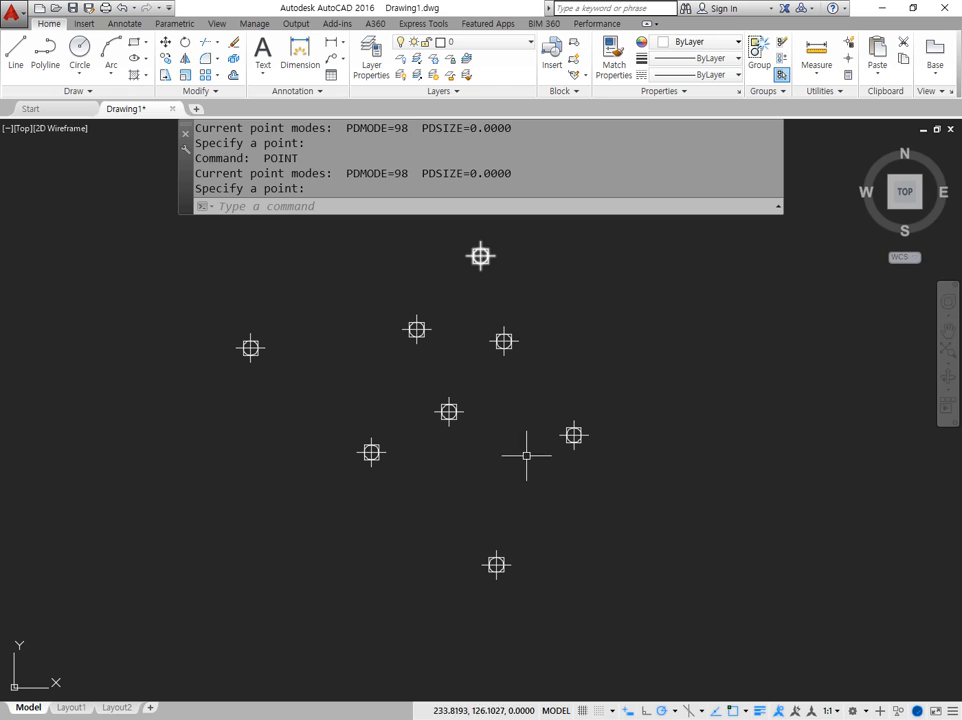
Step: Place one more point to the right of the existing ones and change the point style to the X through a circle
key(Return)
click(640, 343)
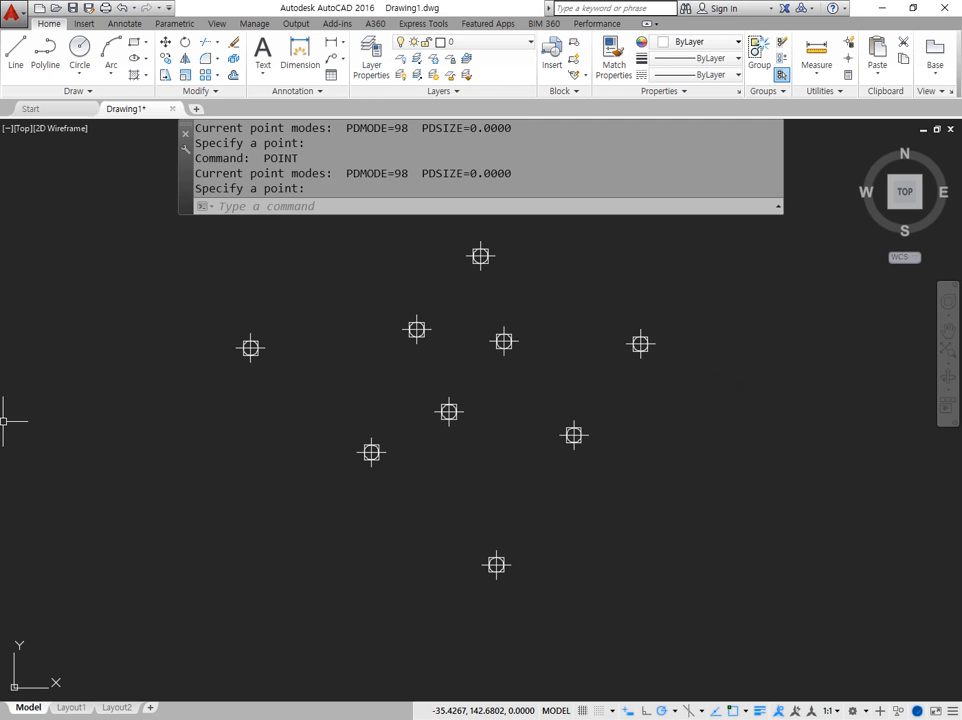
text(ddptype)
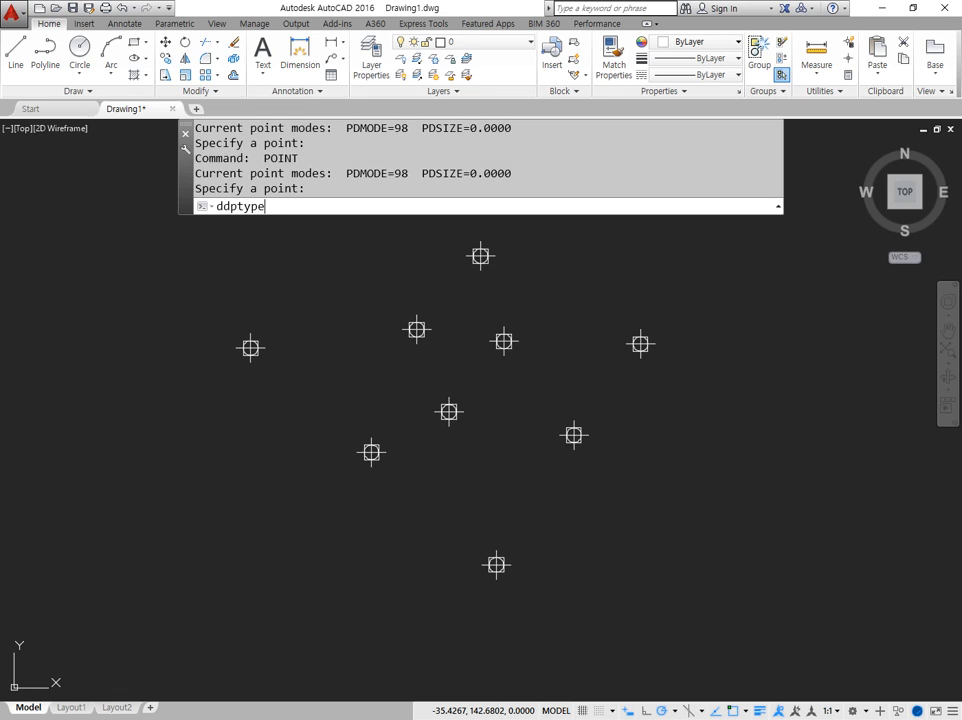
key(Return)
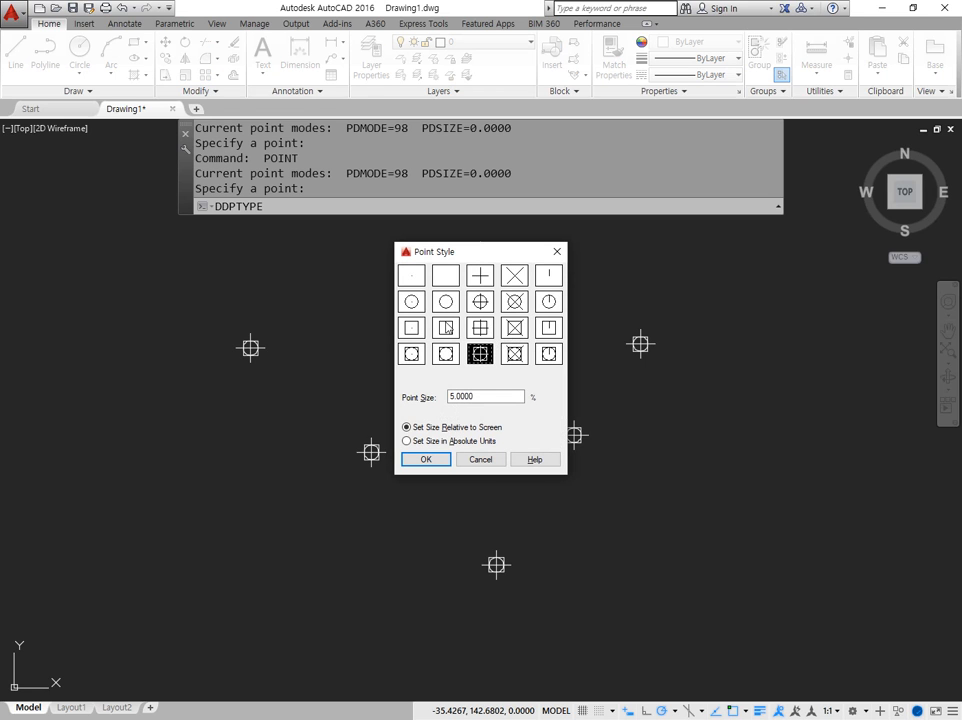
click(514, 301)
click(426, 459)
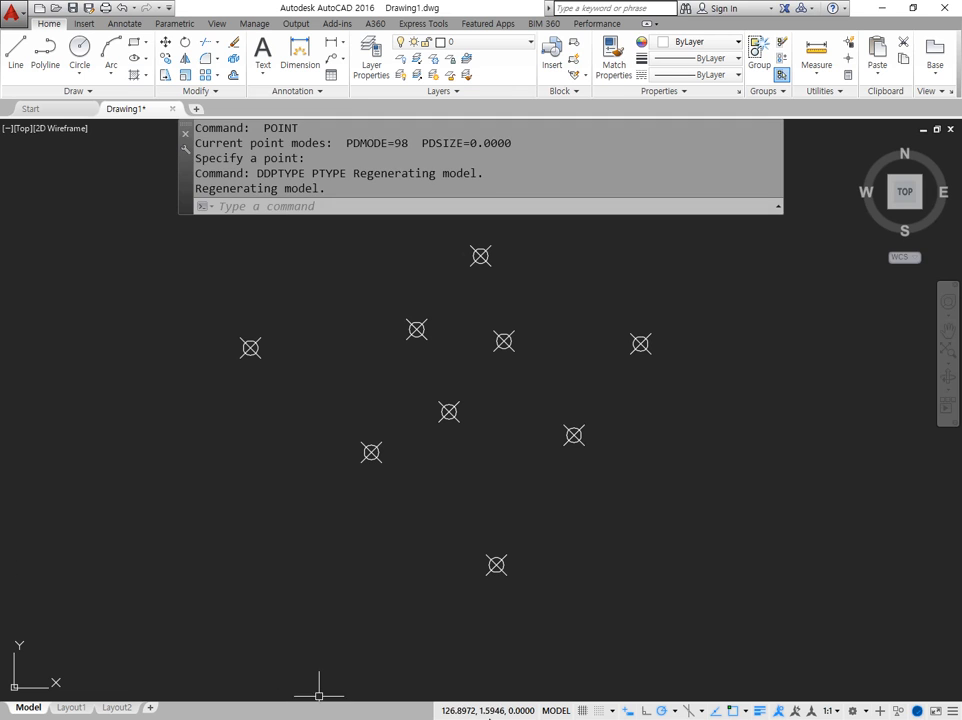
Step: Try to start a line from the left one of two neighbouring points using the Center object snap
text(l)
key(Return)
scroll(390, 338, up, 6)
middle_drag(522, 328, 229, 462)
scroll(229, 462, up, 2)
scroll(229, 462, down, 2)
drag(198, 440, 588, 500)
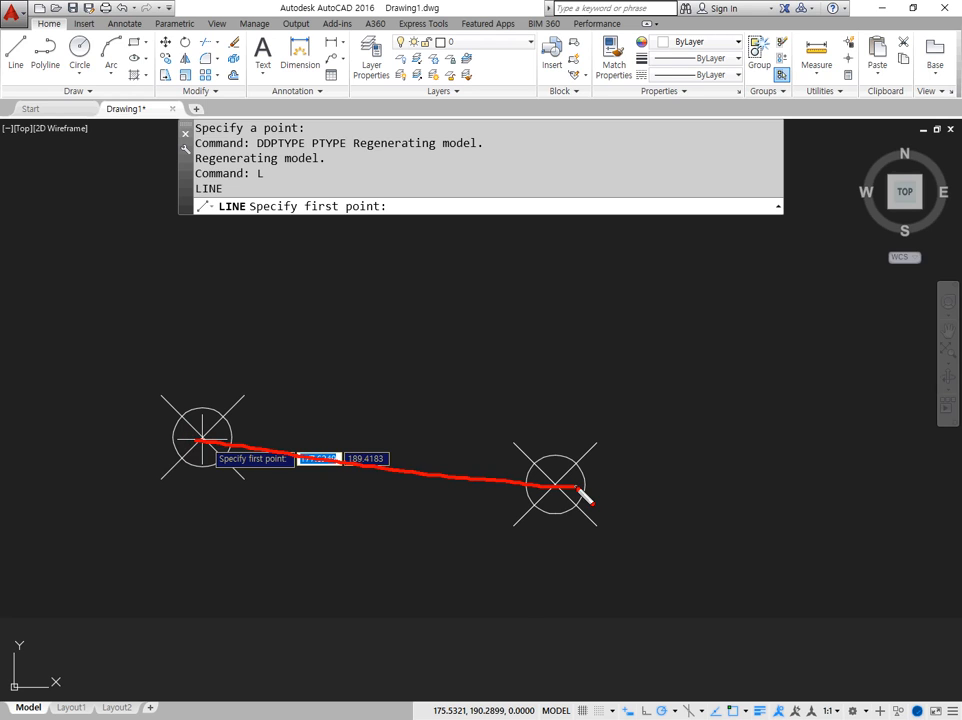
key(Escape)
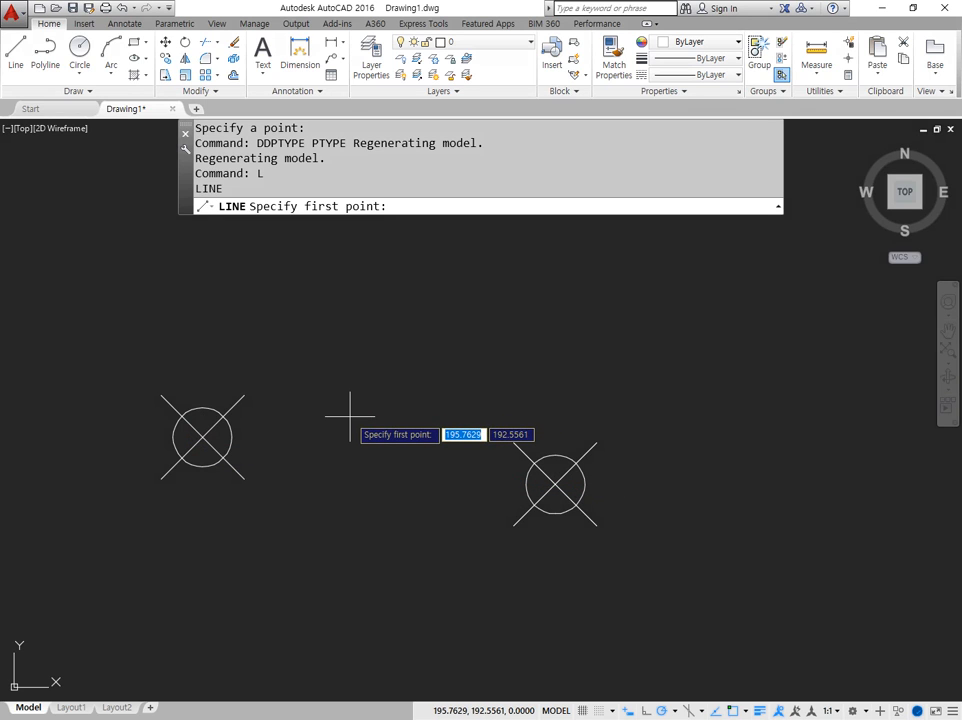
shift+right_click(351, 328)
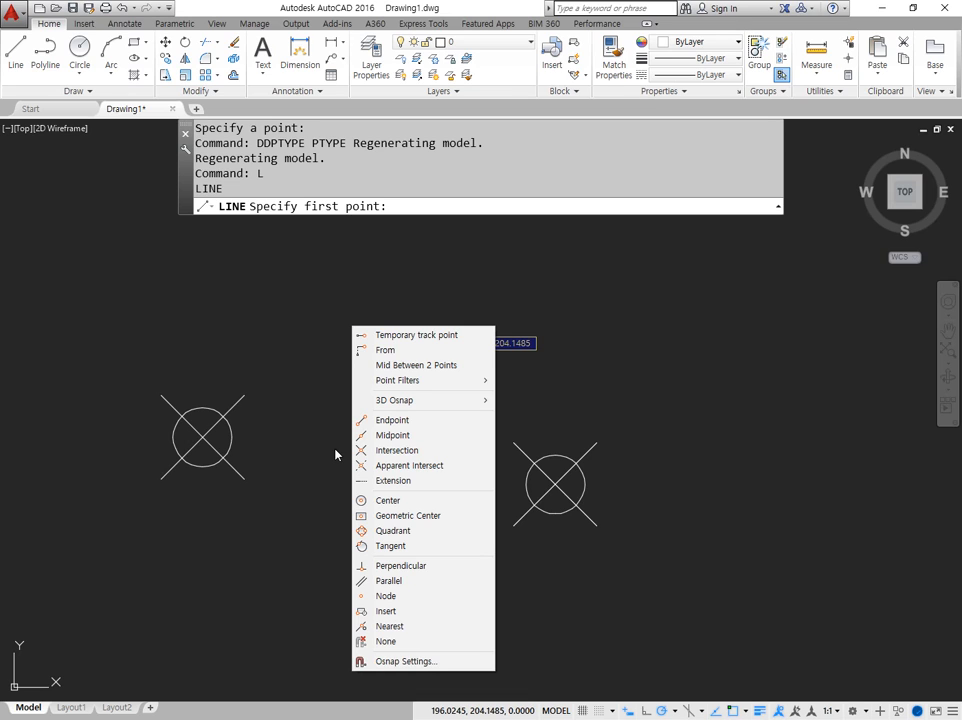
click(416, 501)
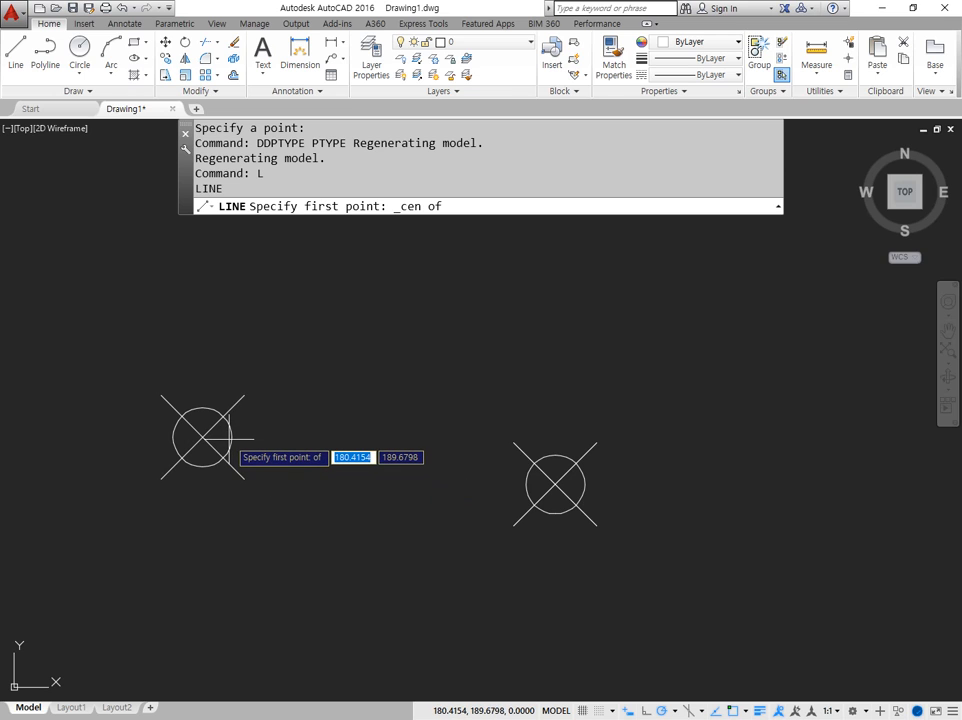
key(Escape)
Step: Try to start the line from the same point using the Intersection object snap
key(Return)
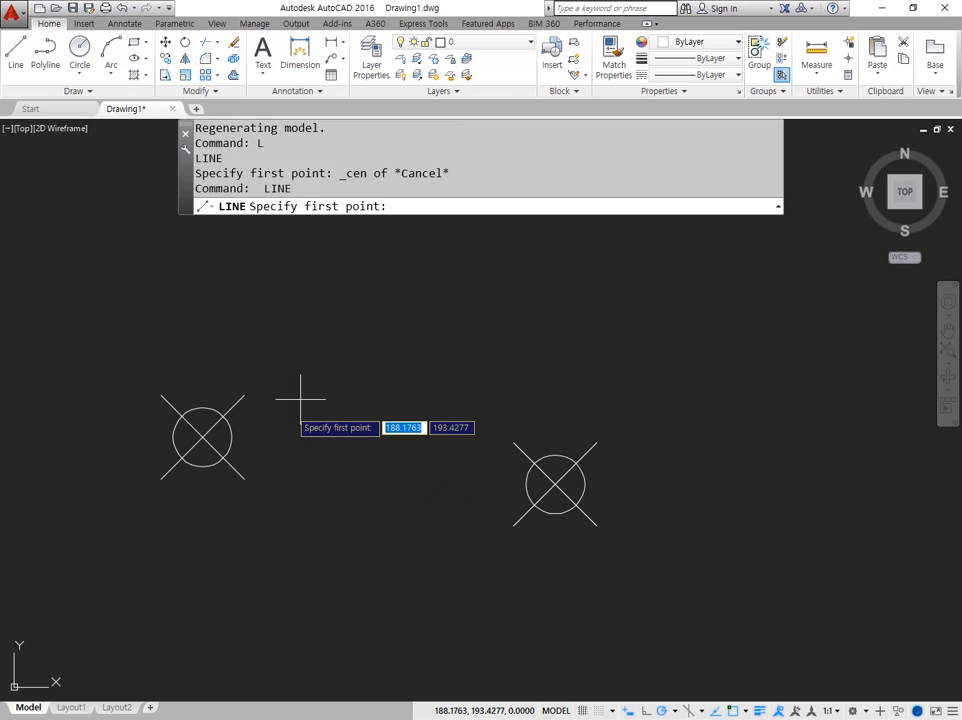
shift+right_click(320, 385)
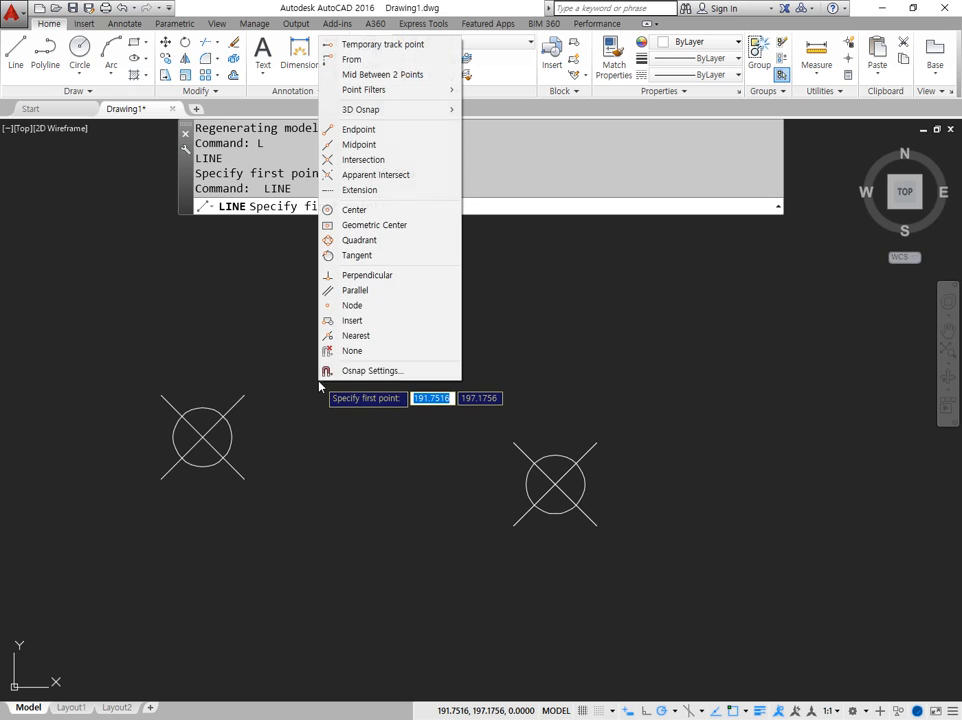
click(381, 160)
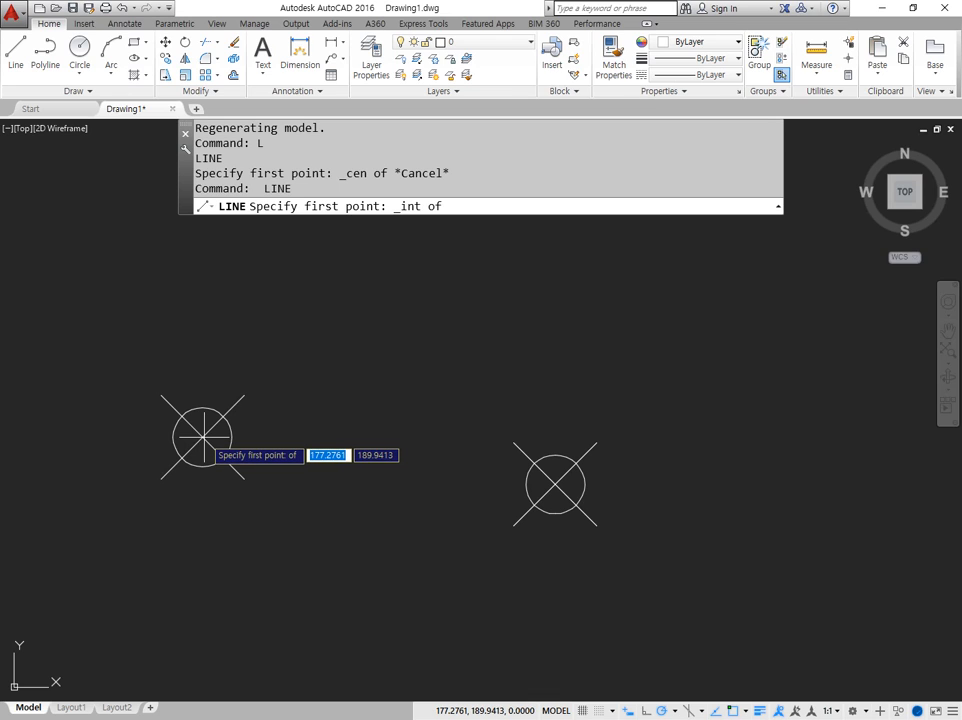
key(Escape)
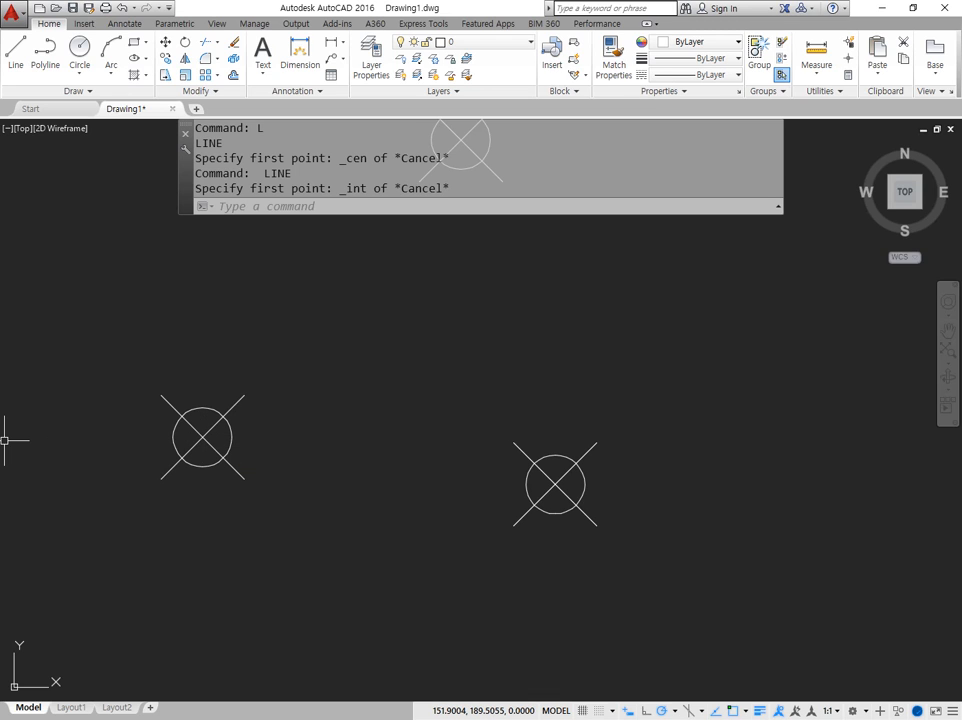
Step: Switch to the Notepad notes and write "NODe, NEArest" on the line below the ddptype entry
key(alt+Tab)
click(368, 456)
click(651, 384)
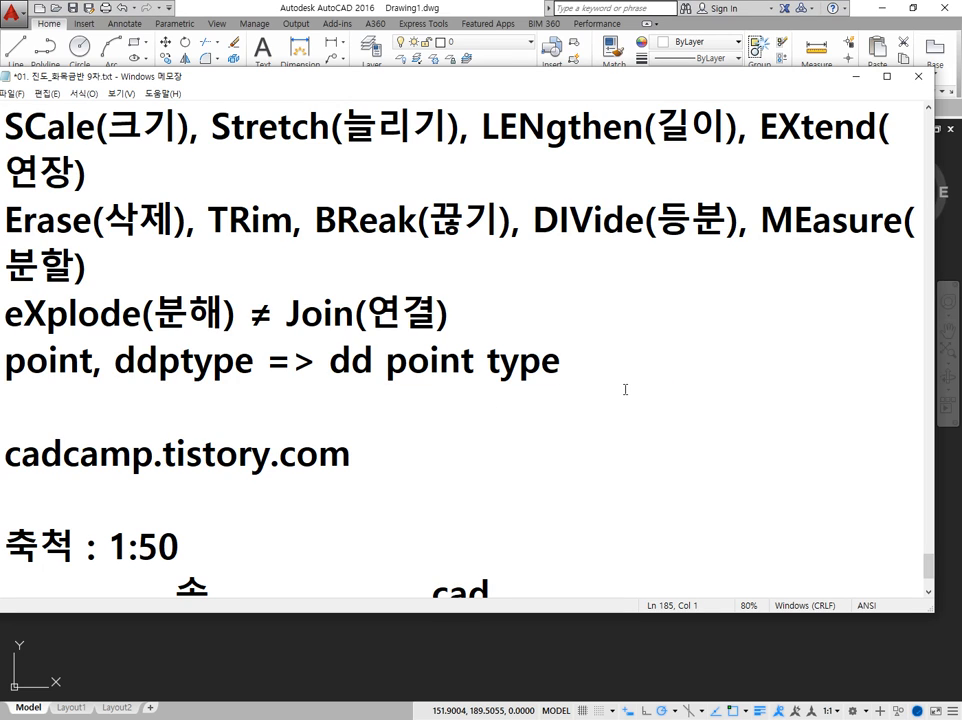
text(NODe, )
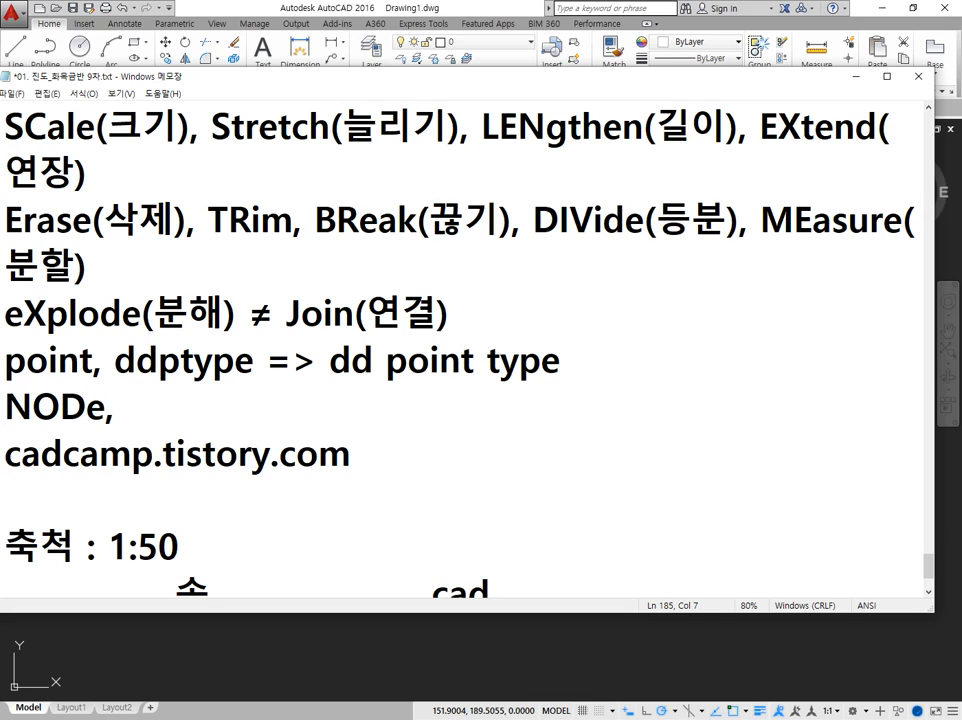
text(NEArest)
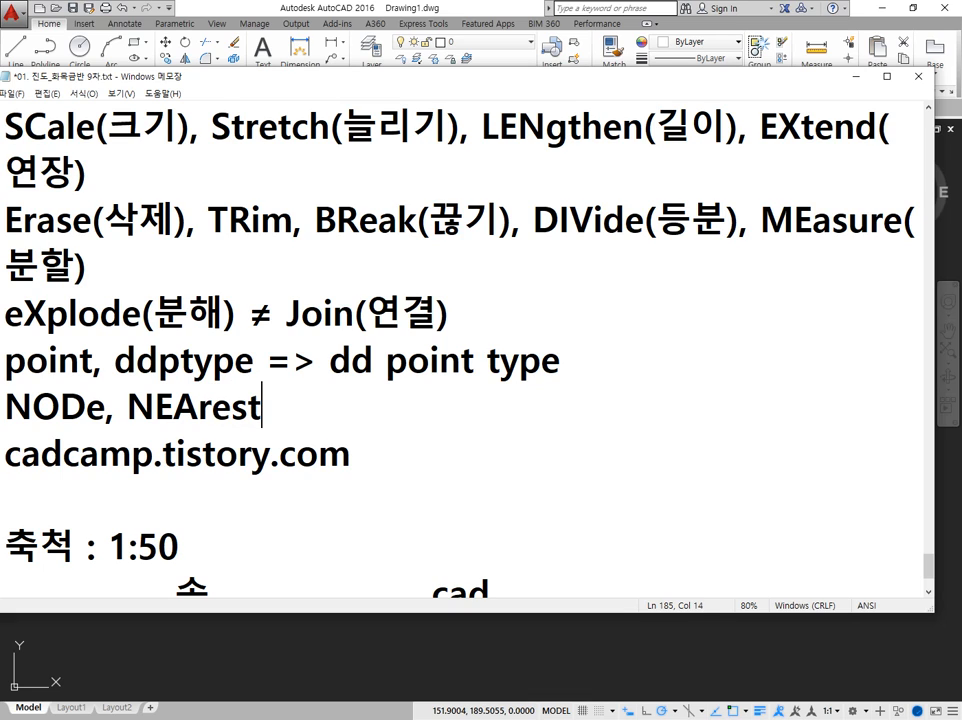
Step: Add the Korean meanings to the snap names: "(점)" after NODe and "(근처)" after NEArest
key(Left)
key(Left)
key(Left)
key(Left)
key(Left)
key(Left)
key(Left)
key(Left)
key(Left)
key(Right)
text((저ㅁ))
key(End)
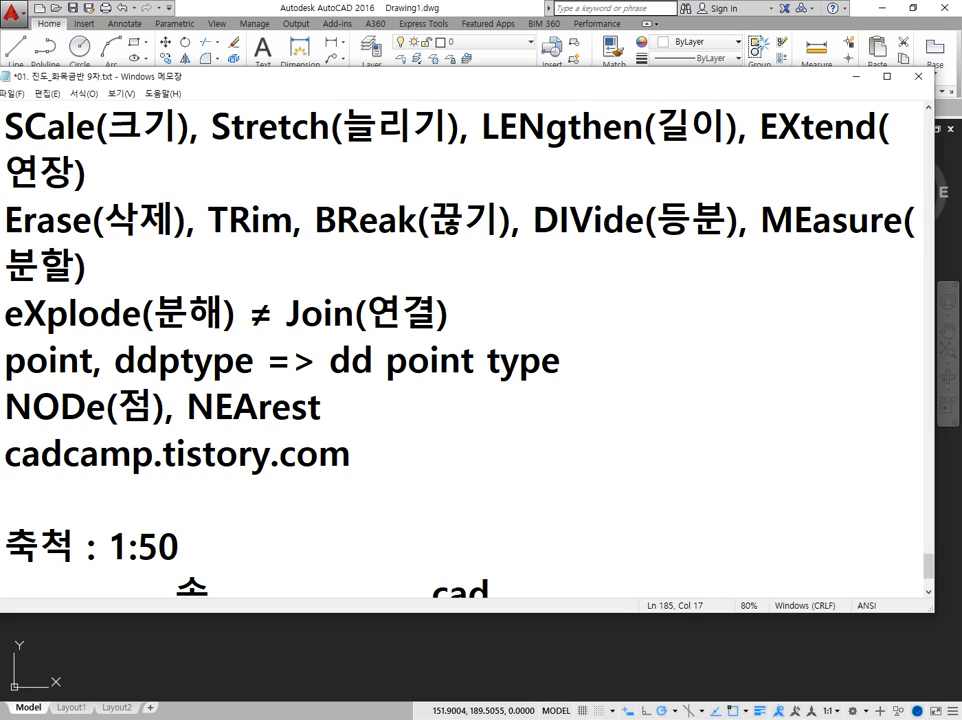
text((근처))
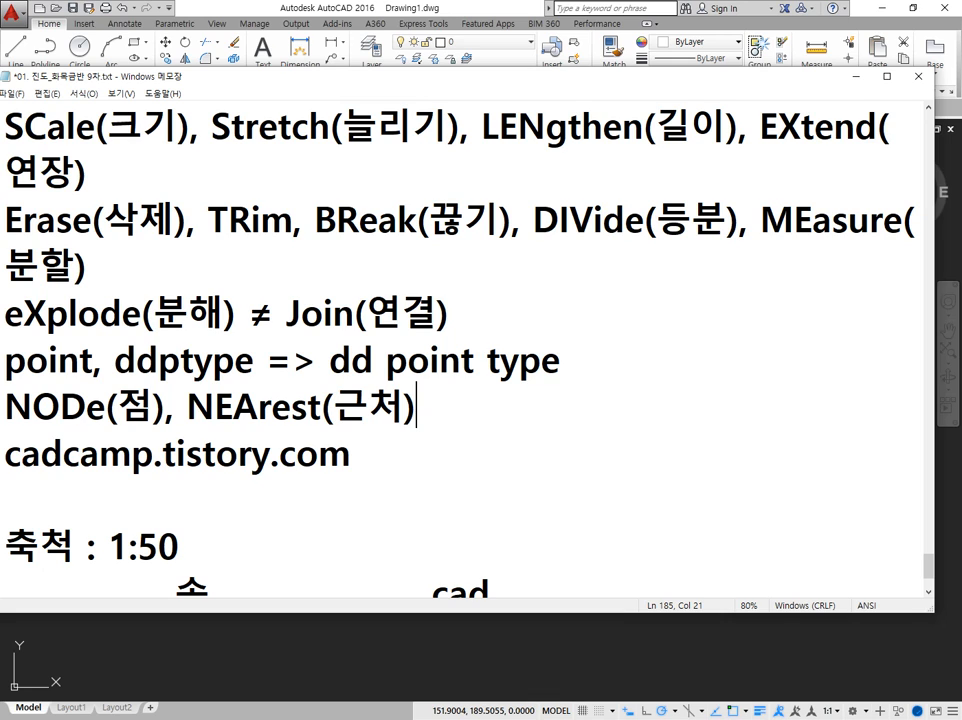
Step: Switch back to AutoCAD and draw a line between the two neighbouring points, using the Node snap for its start and Nearest for its end
key(alt+Tab)
text(l)
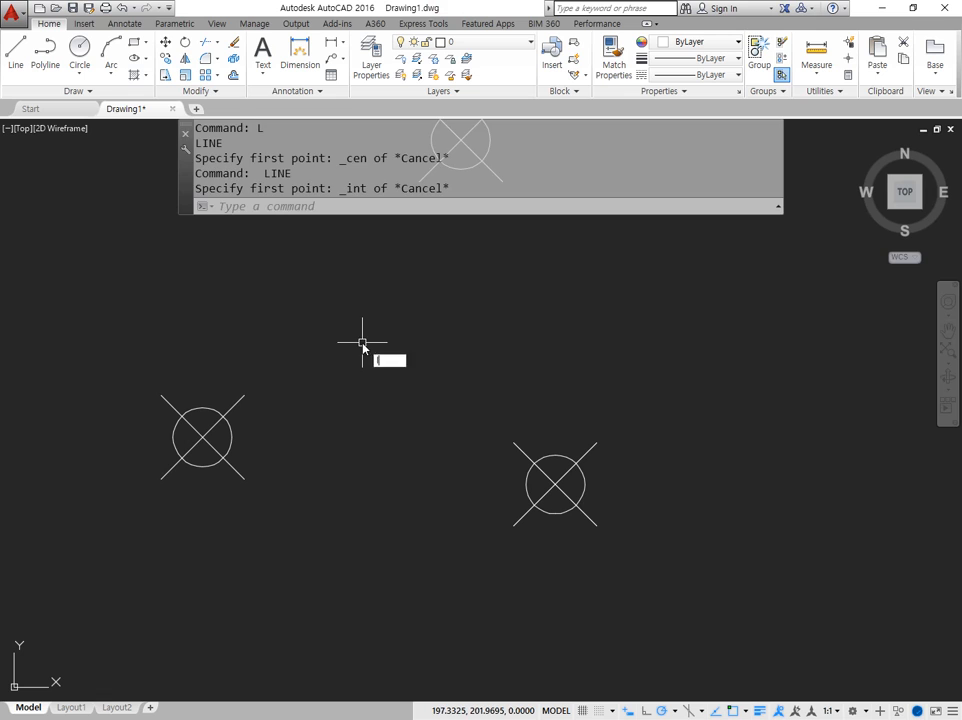
key(Return)
shift+right_click(372, 288)
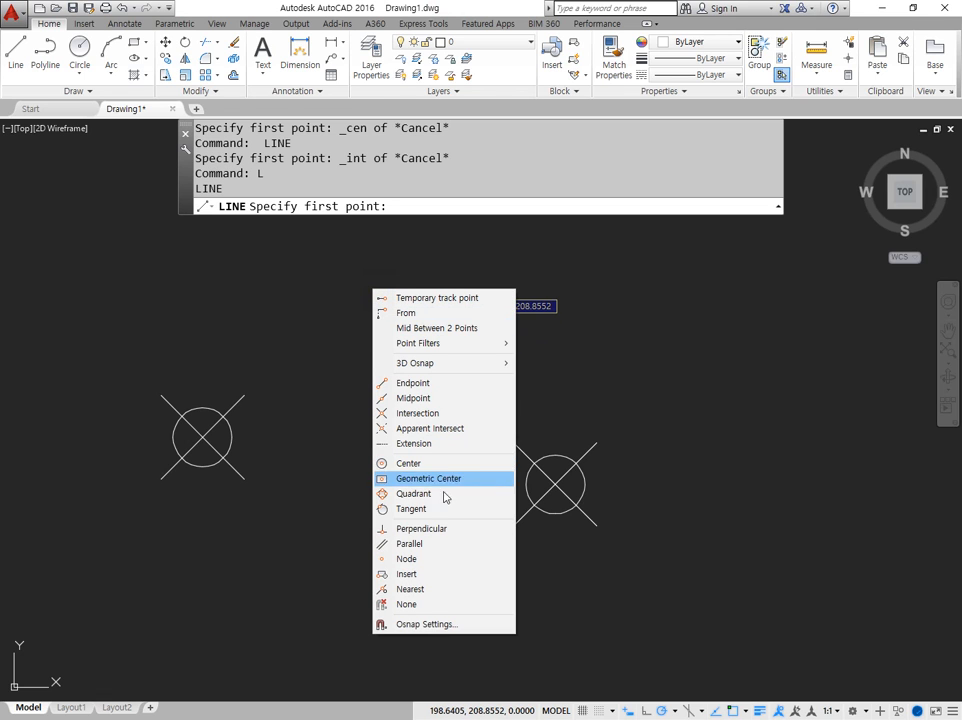
click(424, 560)
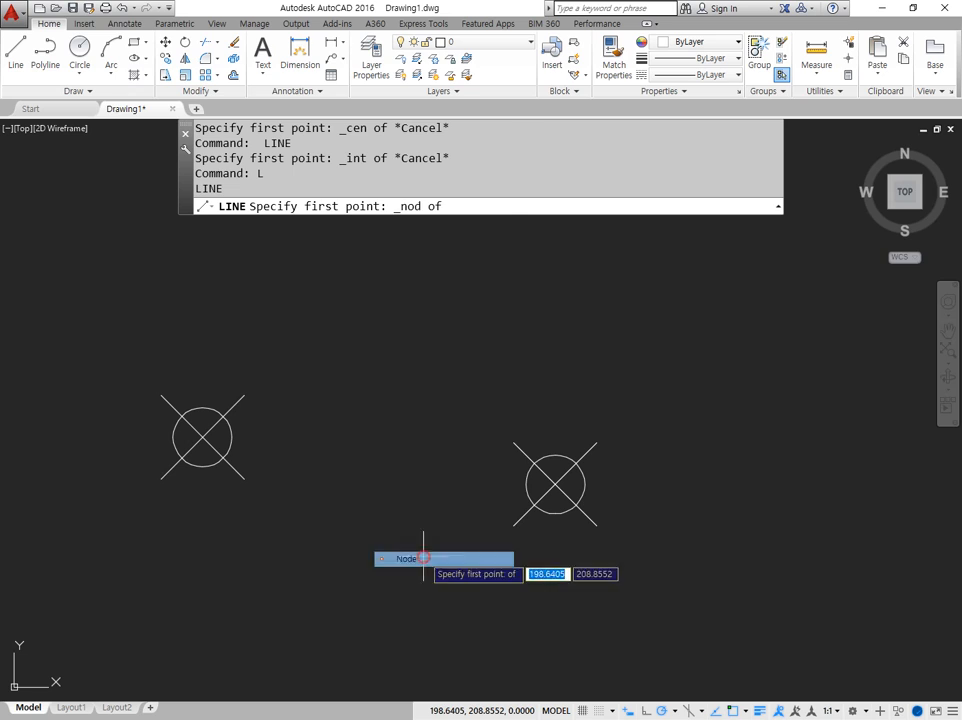
click(232, 450)
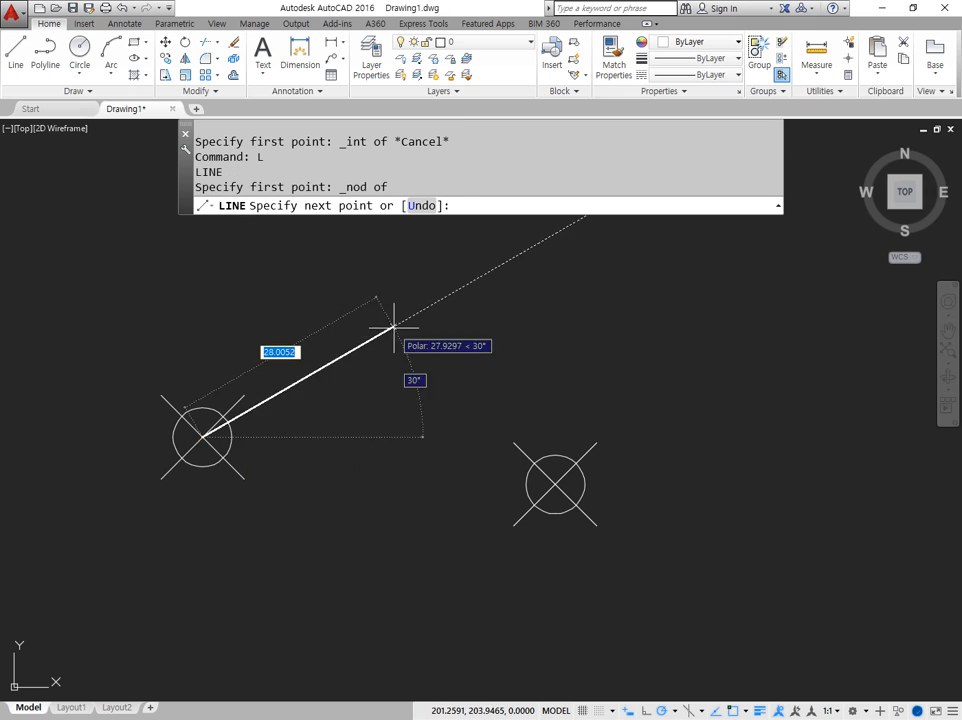
shift+right_click(457, 328)
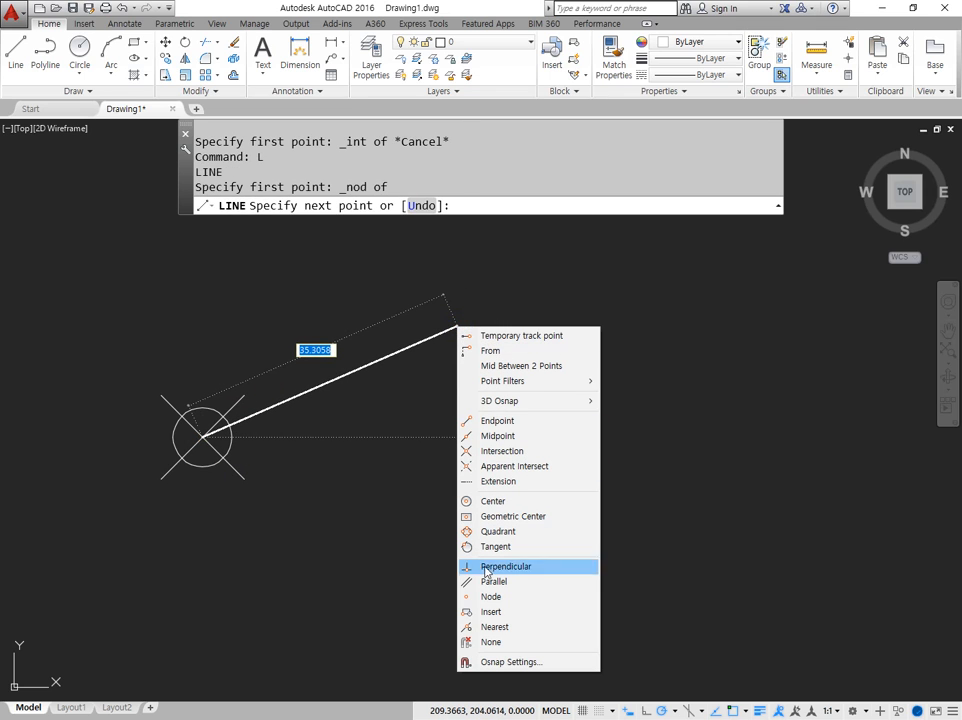
click(526, 627)
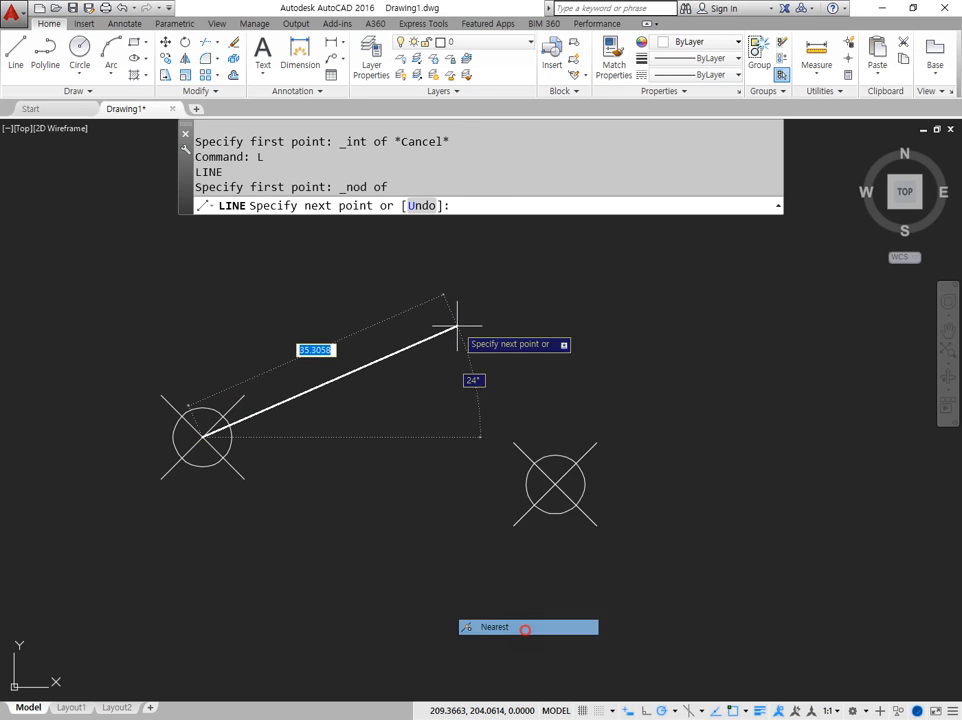
click(526, 510)
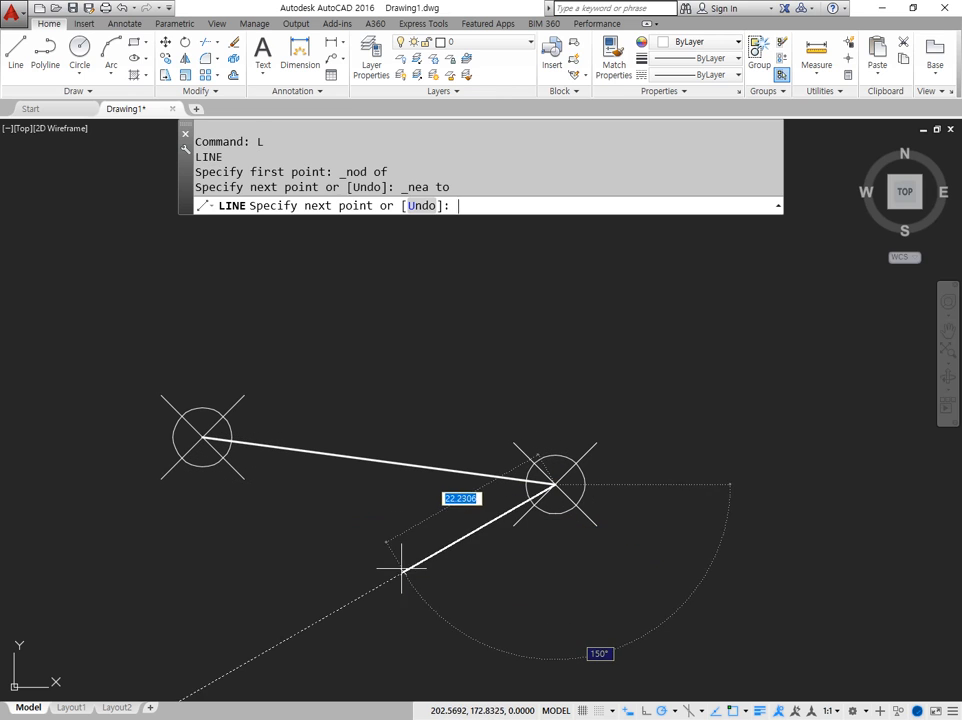
key(Return)
Step: Try to start another line on the existing line using the Nearest object snap
key(Return)
shift+right_click(511, 302)
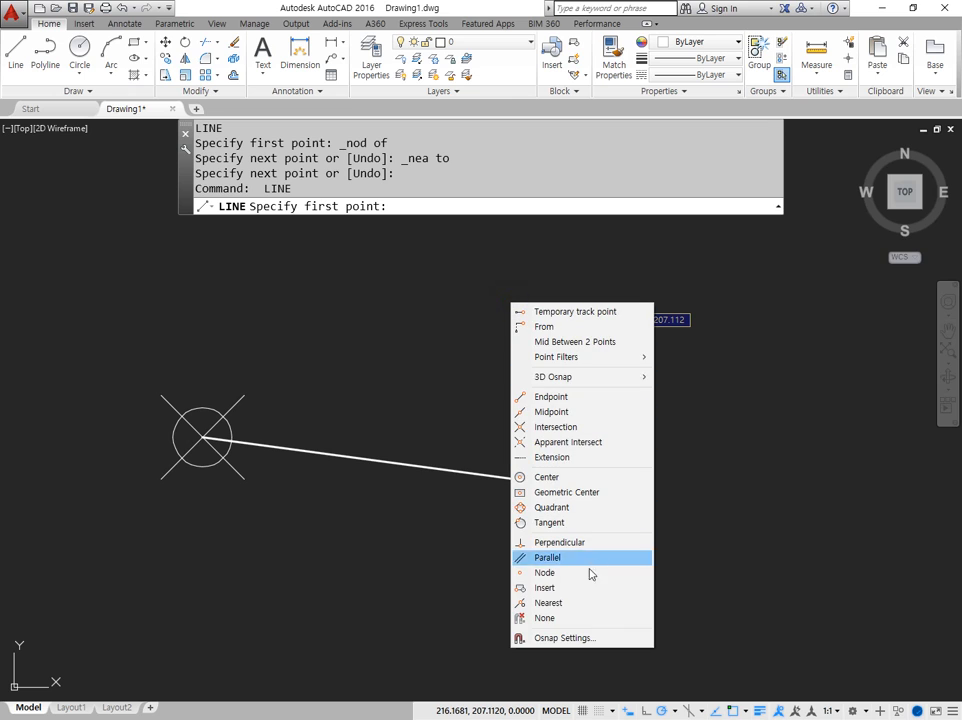
click(585, 603)
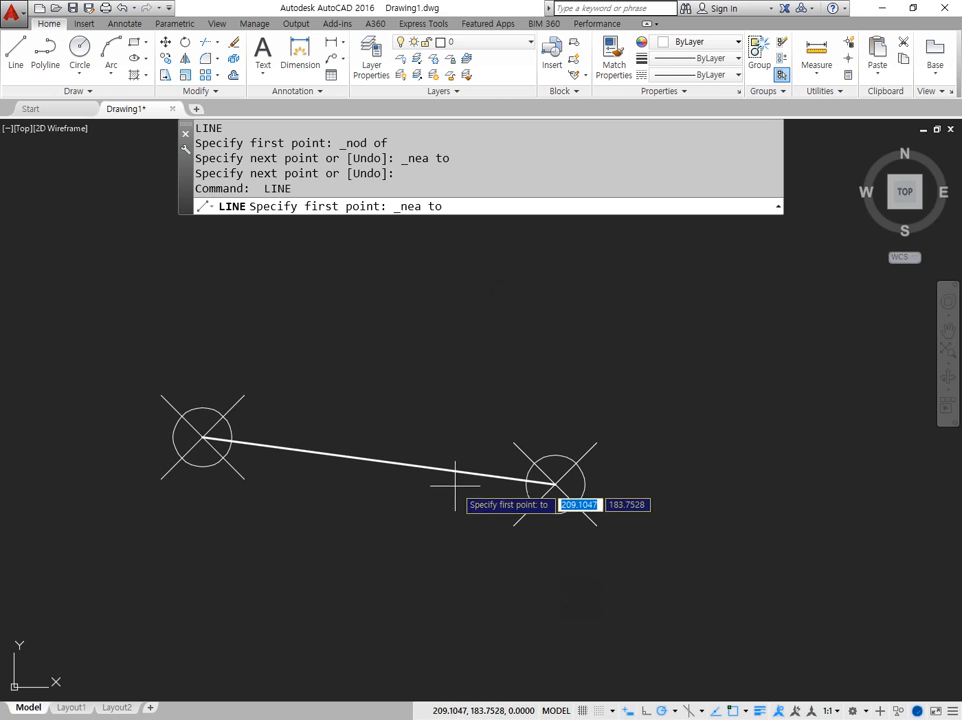
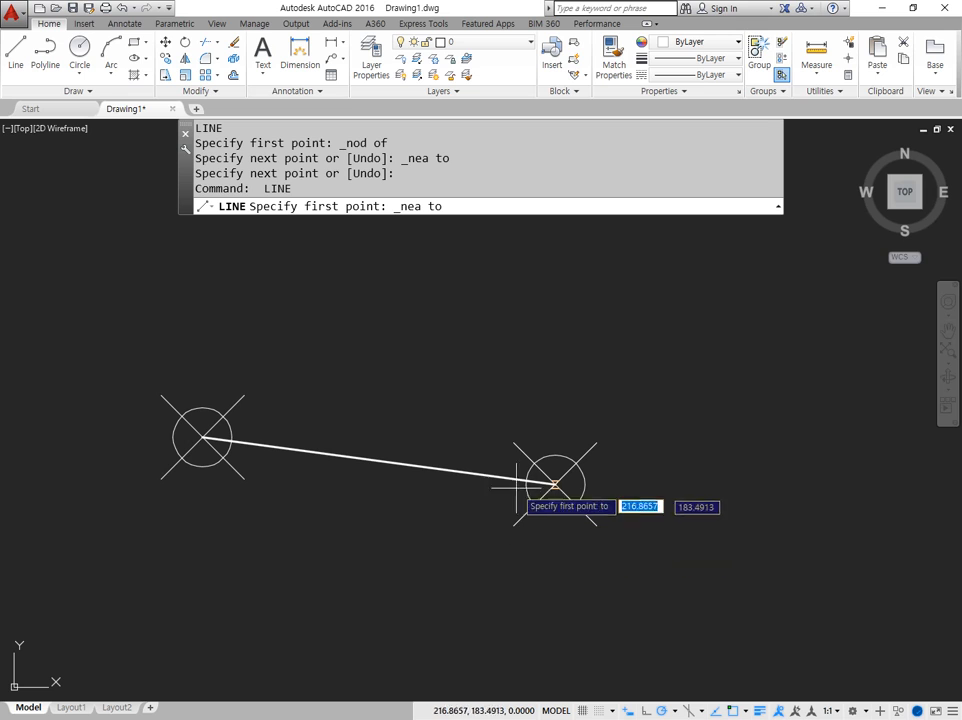
scroll(507, 442, down, 2)
middle_drag(573, 458, 479, 552)
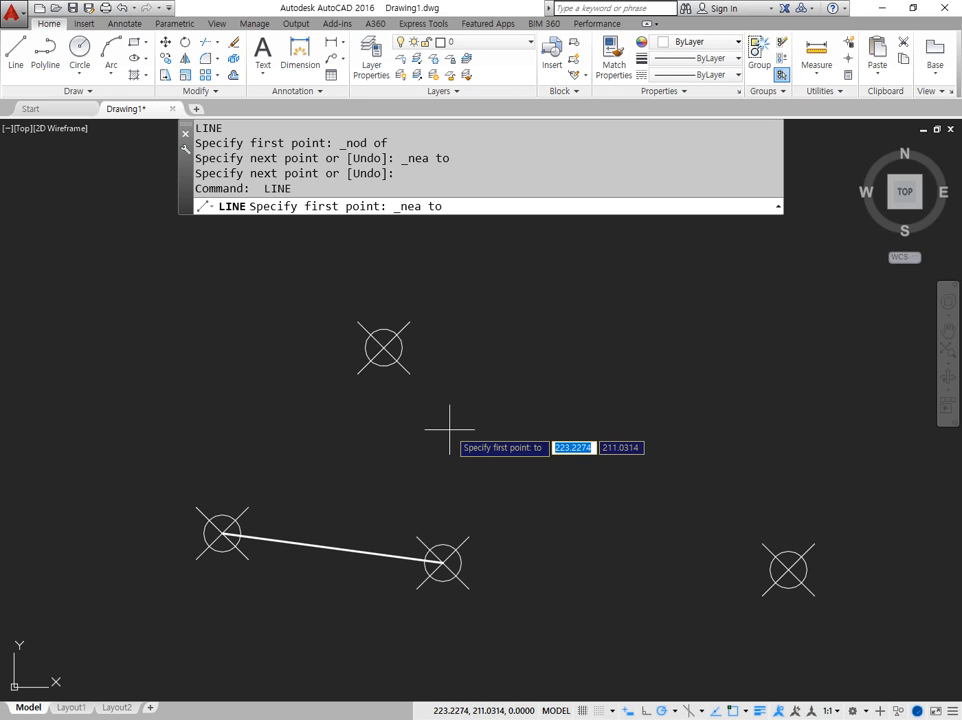
key(Escape)
click(383, 345)
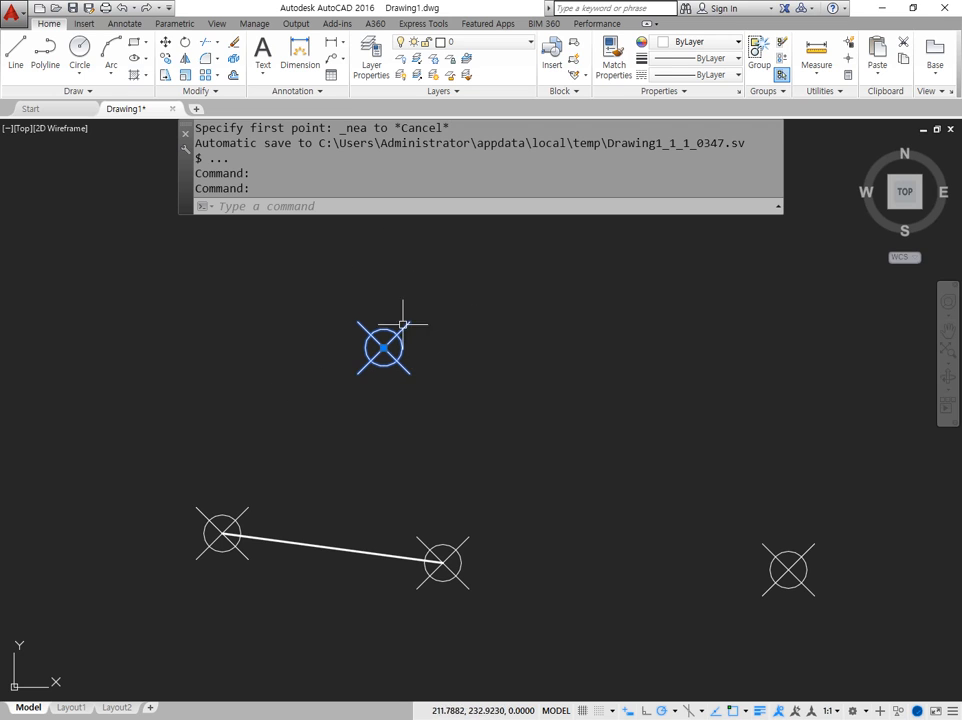
key(Escape)
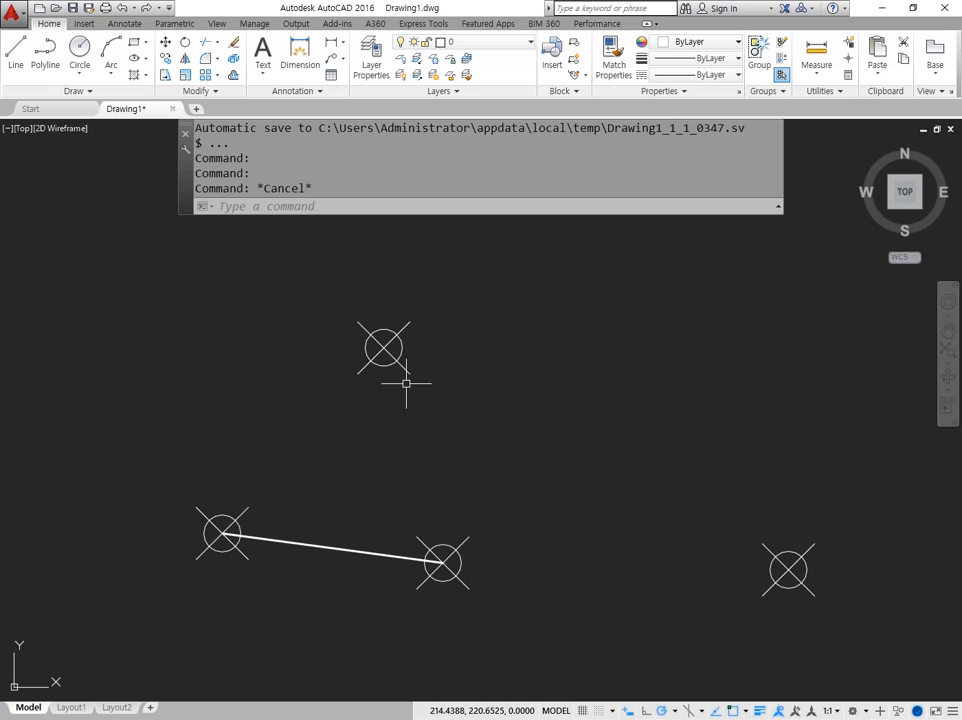
mouse_move(349, 359)
mouse_down()
mouse_move(401, 408)
mouse_move(360, 402)
mouse_move(422, 391)
mouse_up()
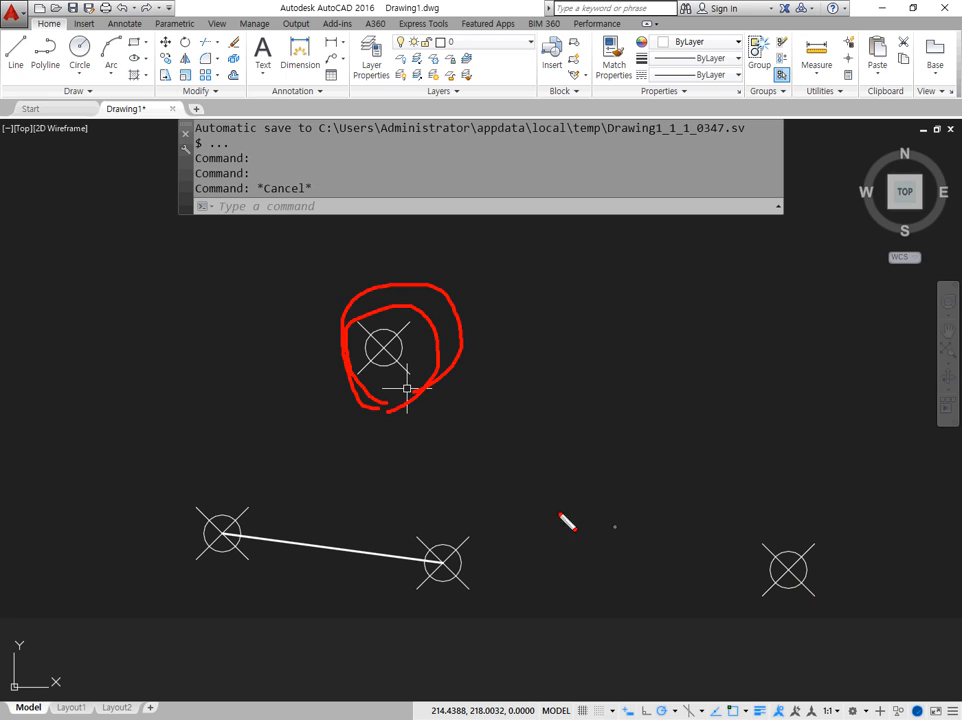
mouse_move(407, 398)
mouse_down()
mouse_move(430, 308)
mouse_move(414, 402)
mouse_up()
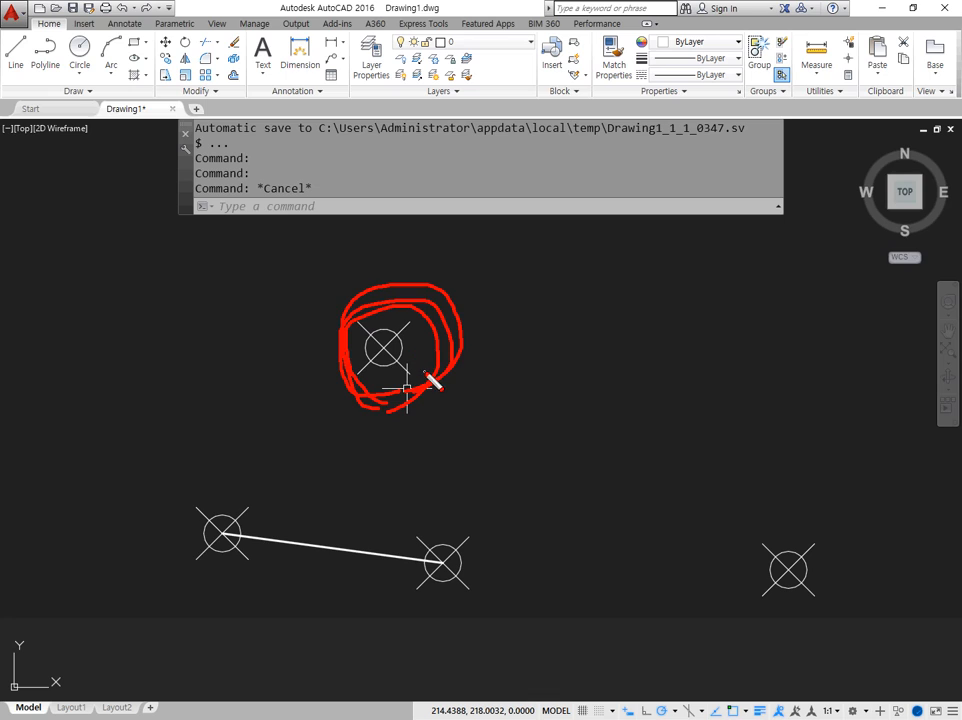
key(e)
mouse_move(401, 391)
mouse_down()
mouse_move(427, 395)
mouse_move(416, 400)
mouse_move(419, 440)
mouse_move(404, 460)
mouse_up()
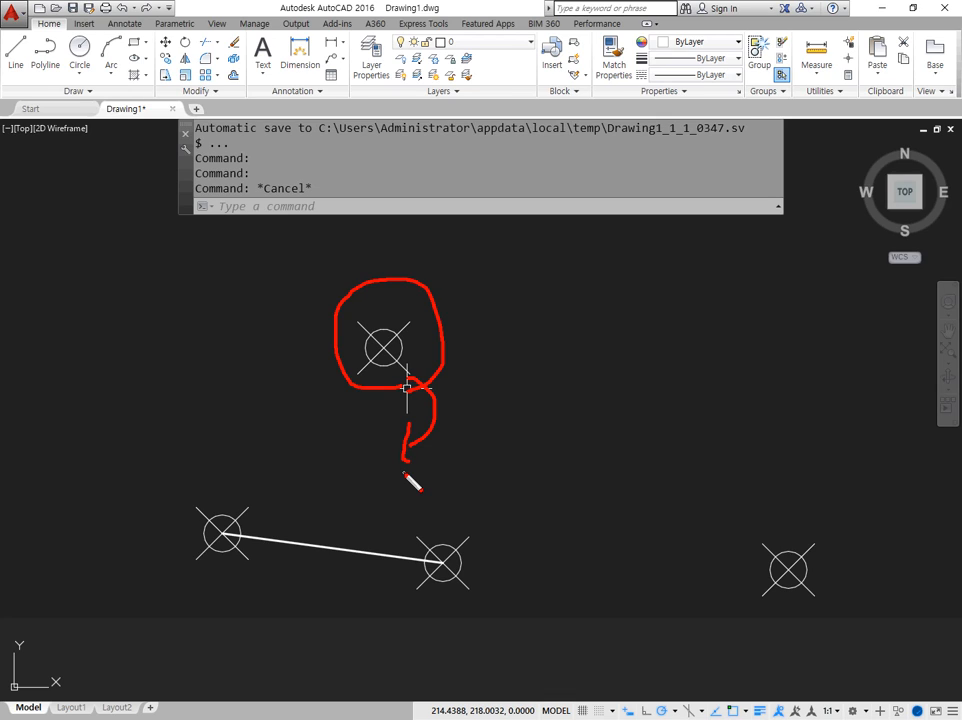
key(Escape)
key(Escape)
Step: Change the point style to the square with a short vertical tick using the DDPTYPE command
text(ddptype)
key(Return)
click(548, 327)
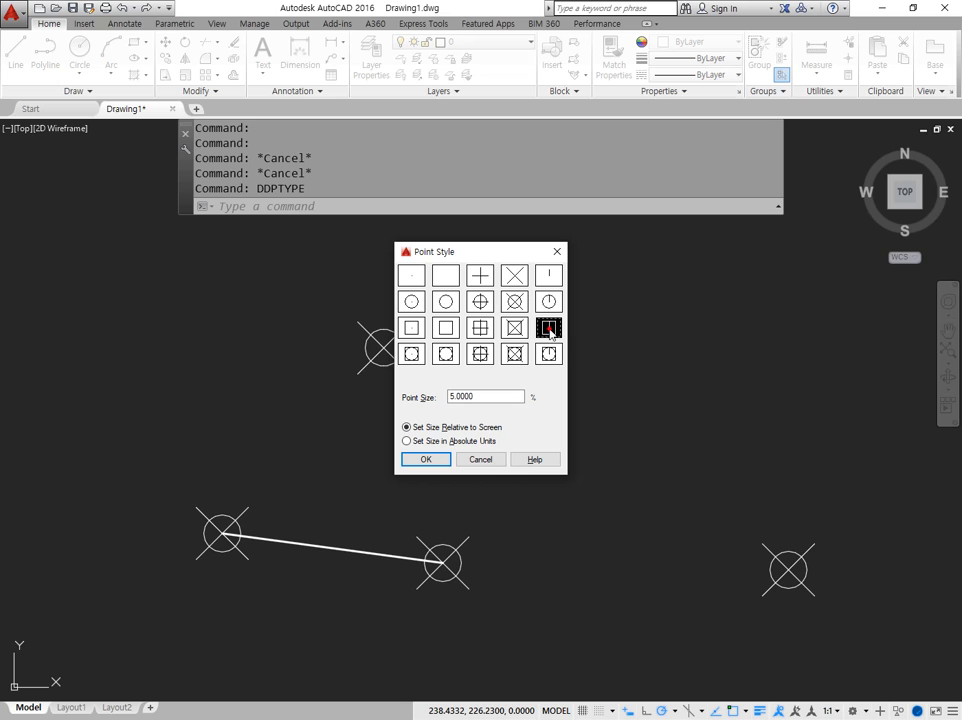
click(425, 460)
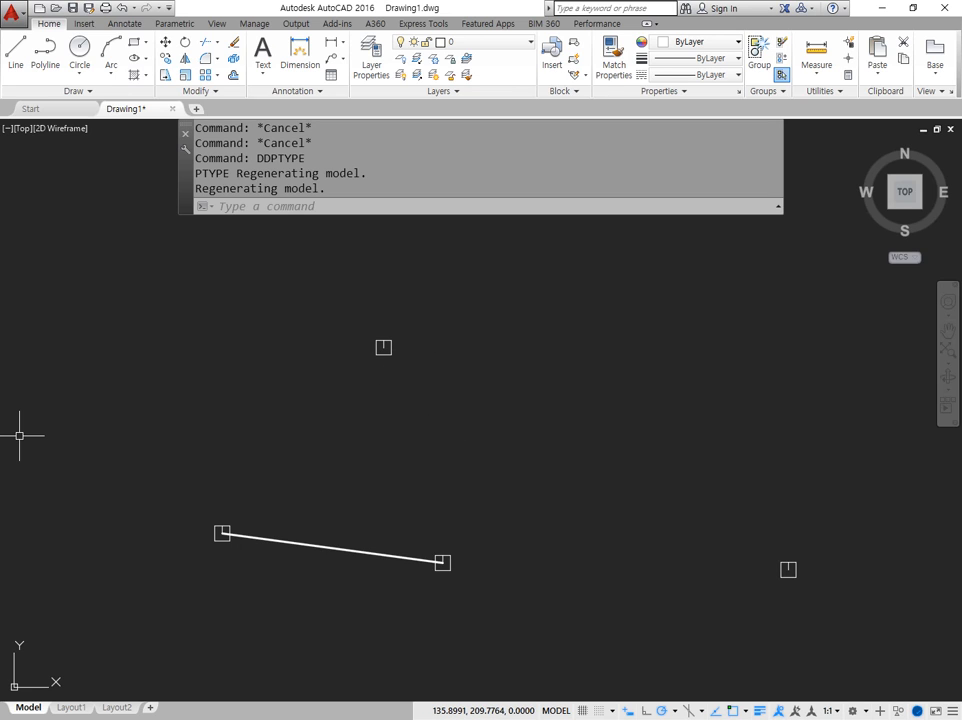
Step: Switch to the Notepad notes, highlight the "NEArest(근처)" entry, and return to AutoCAD
key(alt+Tab)
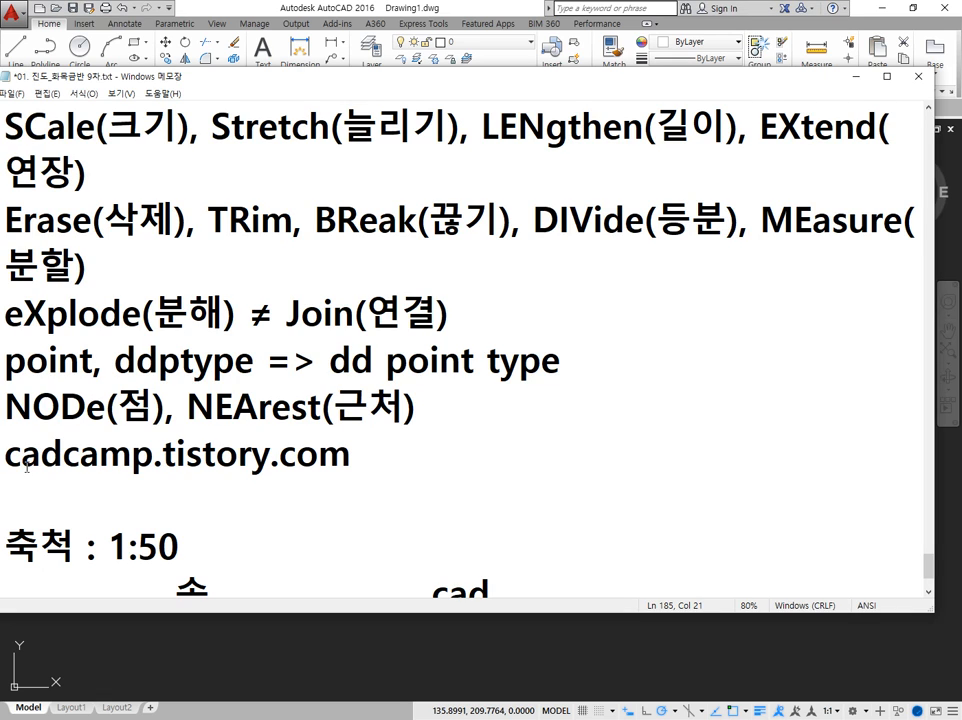
drag(17, 410, 427, 413)
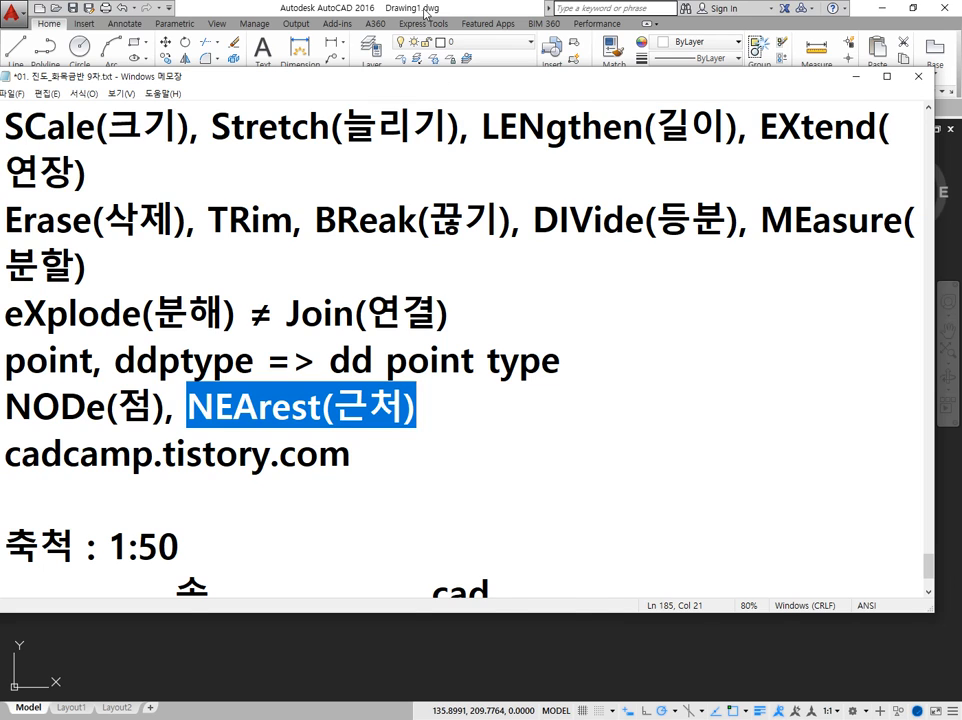
key(alt+Tab)
Step: Try the absolute-units sizing in the DDPTYPE point style settings, then restore sizing relative to the screen and accept
text(ddpty)
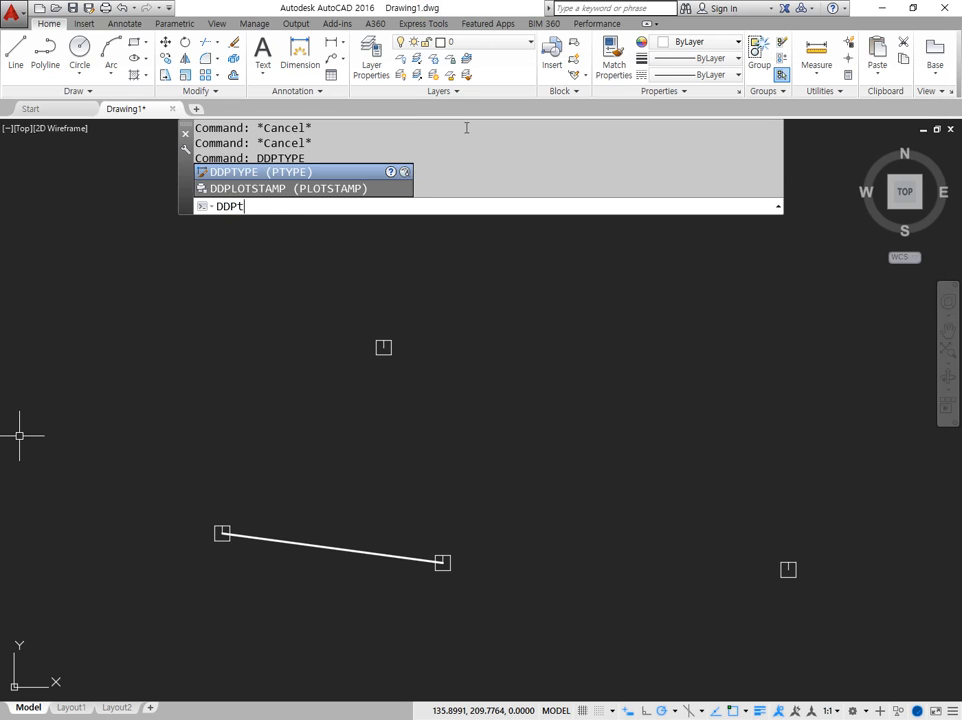
text(pe)
key(Return)
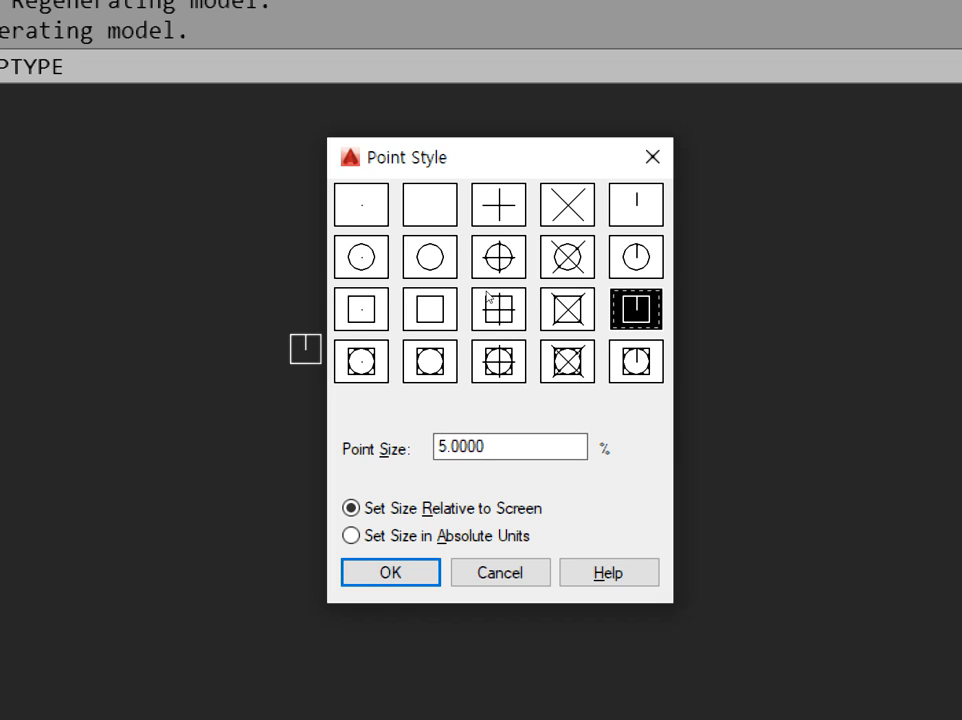
click(498, 399)
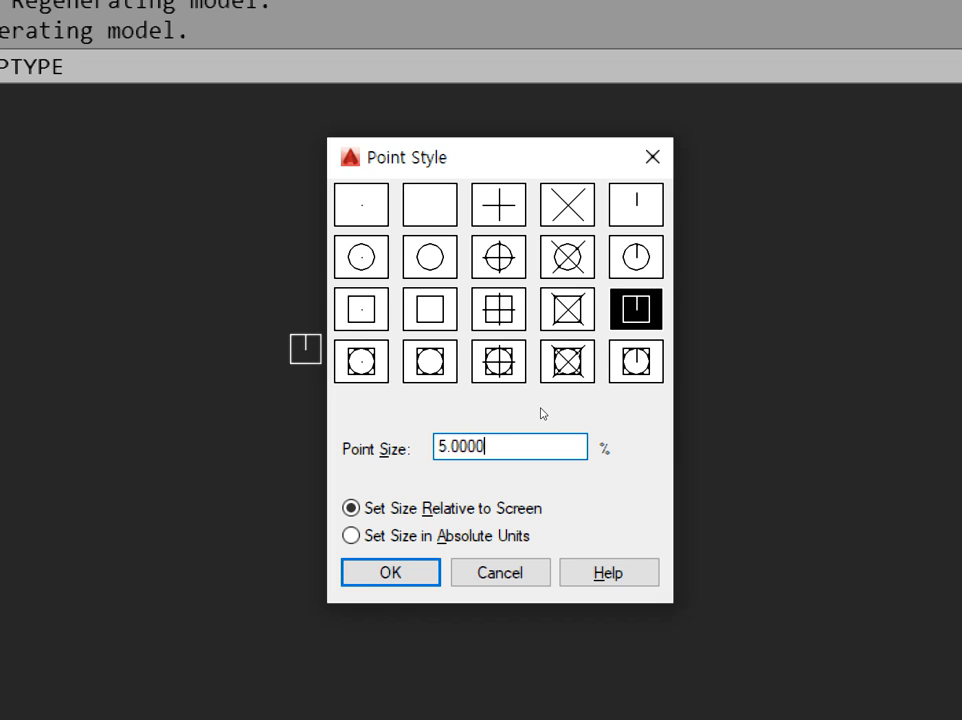
key(alt+a)
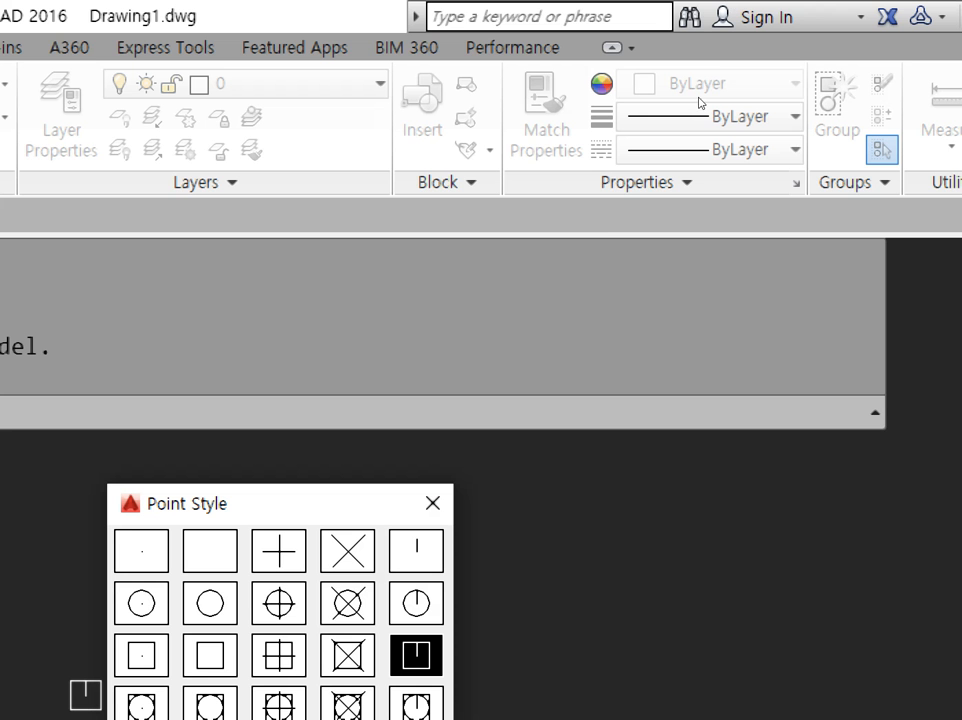
key(shift+Tab)
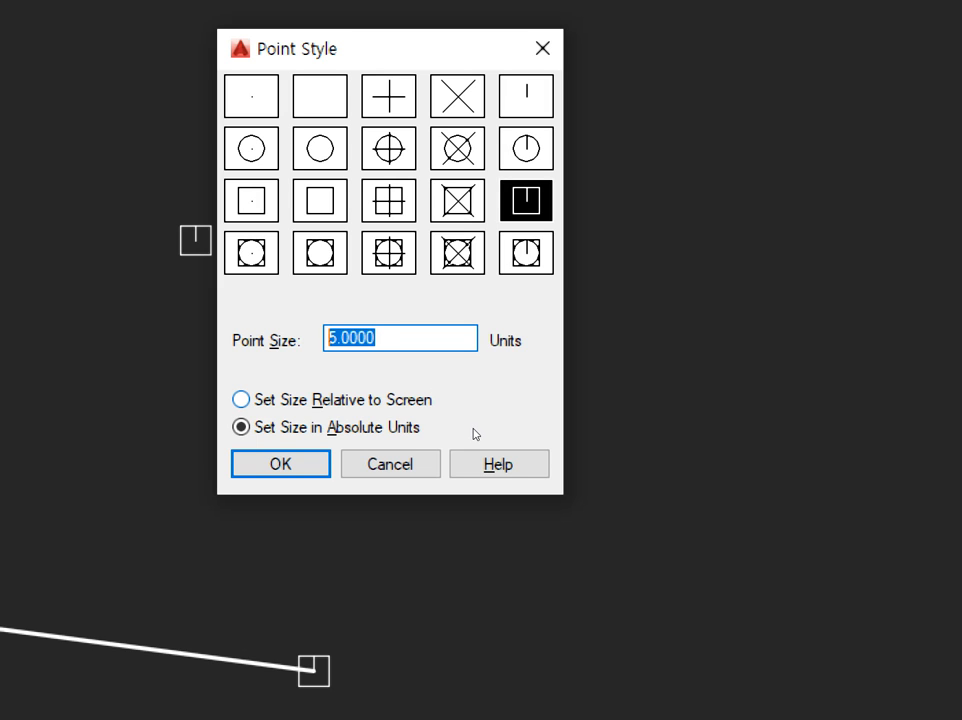
key(alt+r)
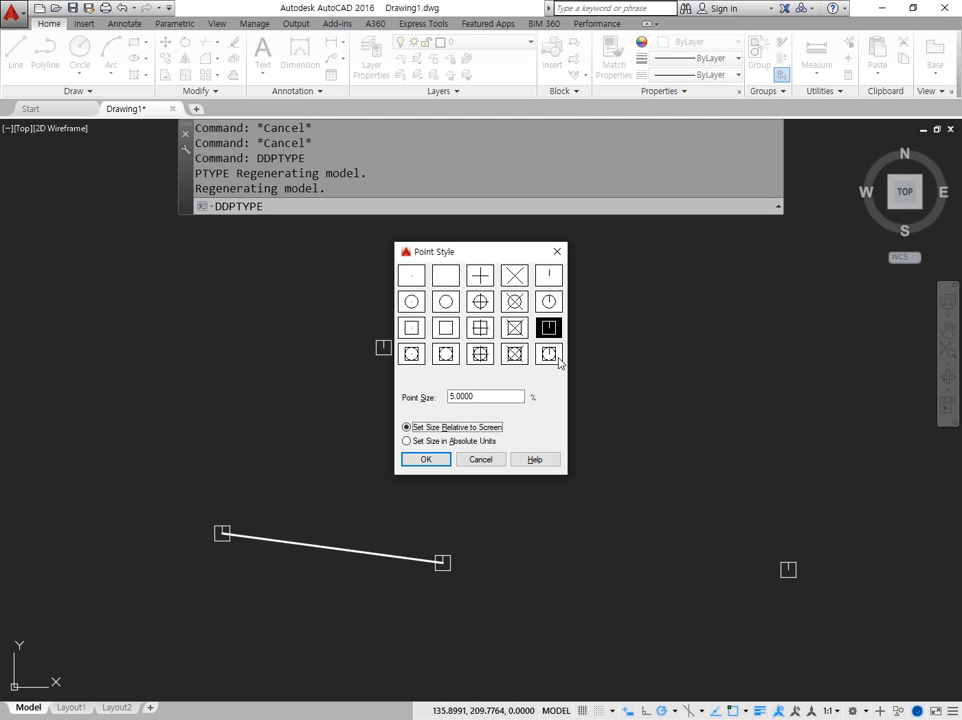
click(440, 458)
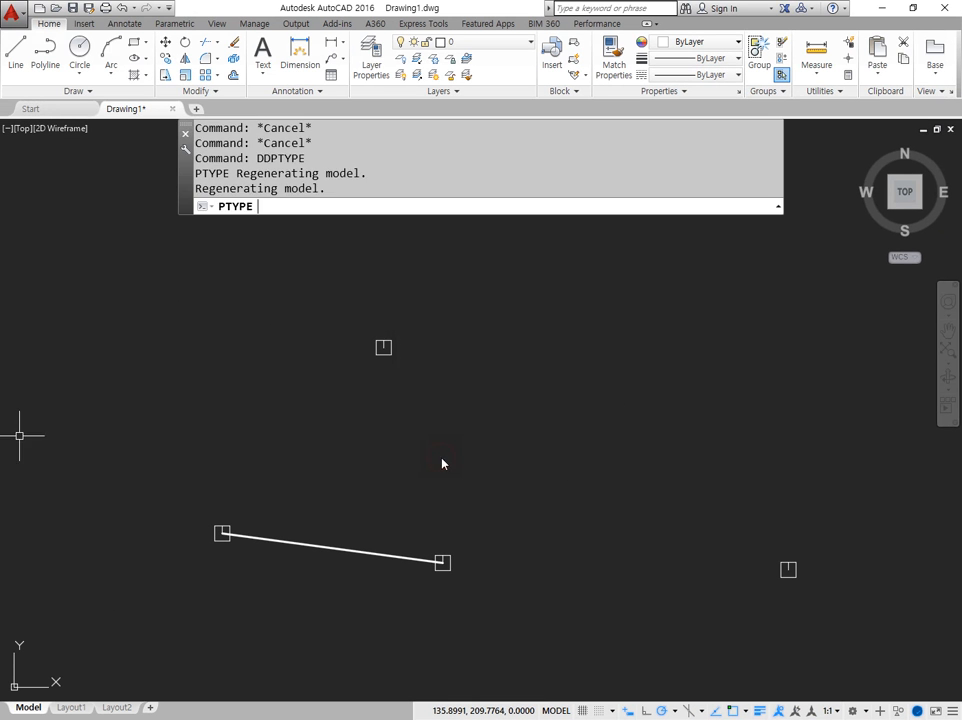
Step: Erase all the points and the line connecting two of them from the drawing
scroll(520, 480, down, 2)
scroll(740, 585, down, 2)
middle_drag(723, 620, 715, 573)
click(790, 617)
click(298, 430)
text(E)
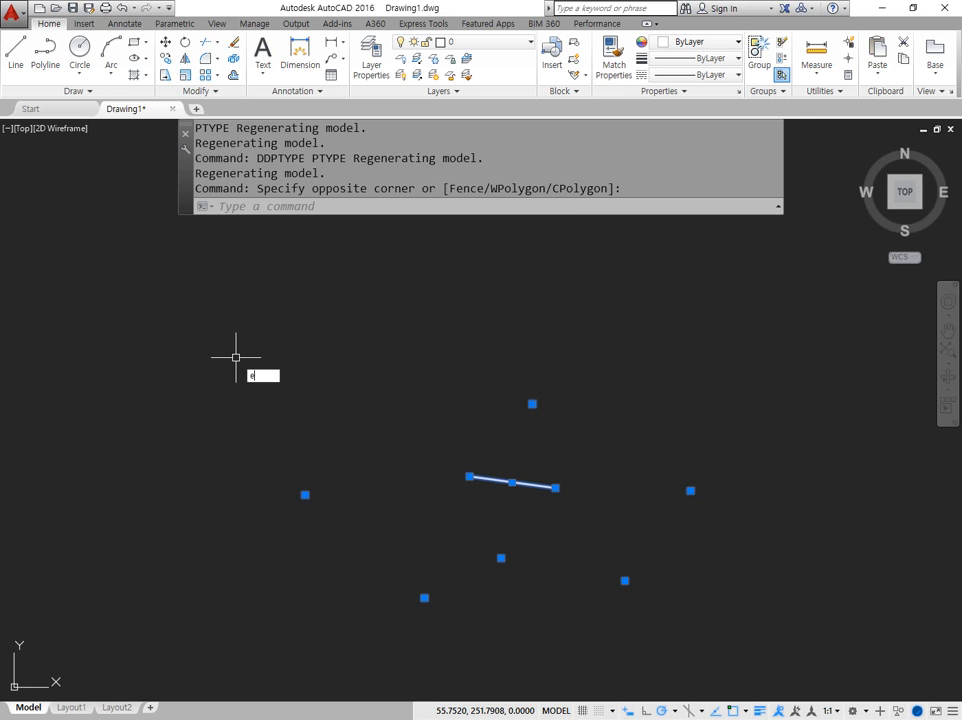
key(Return)
Step: Draw one long line sloping gently upward to the right across the empty drawing
text(L)
key(Return)
click(180, 473)
click(703, 358)
key(Return)
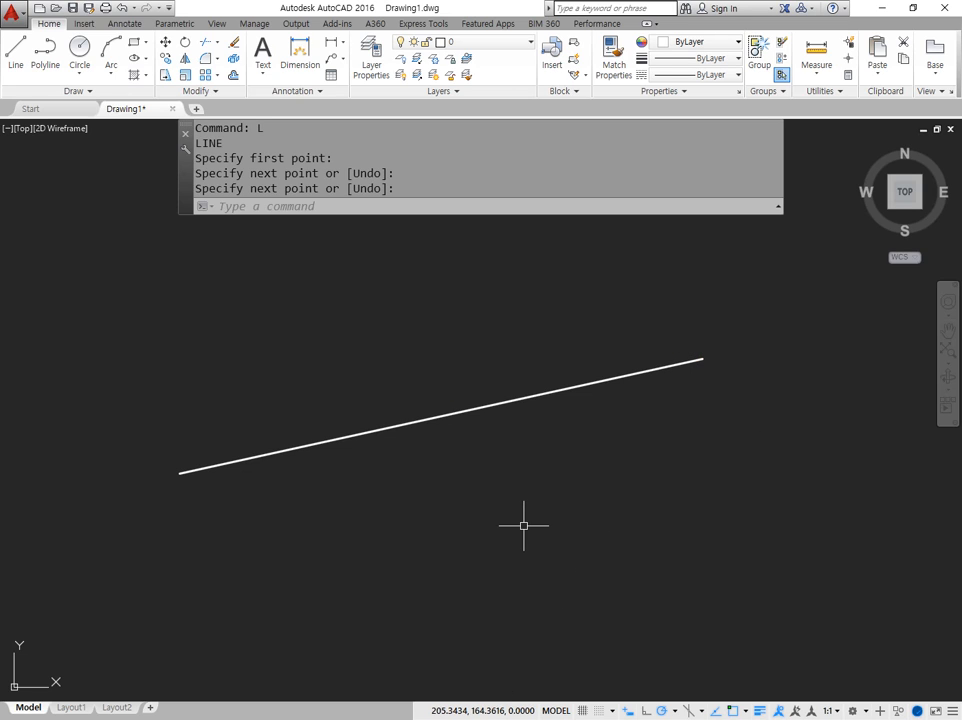
Step: Divide the sloped line into 6 equal segments with the Divide command
text(DIV)
key(Return)
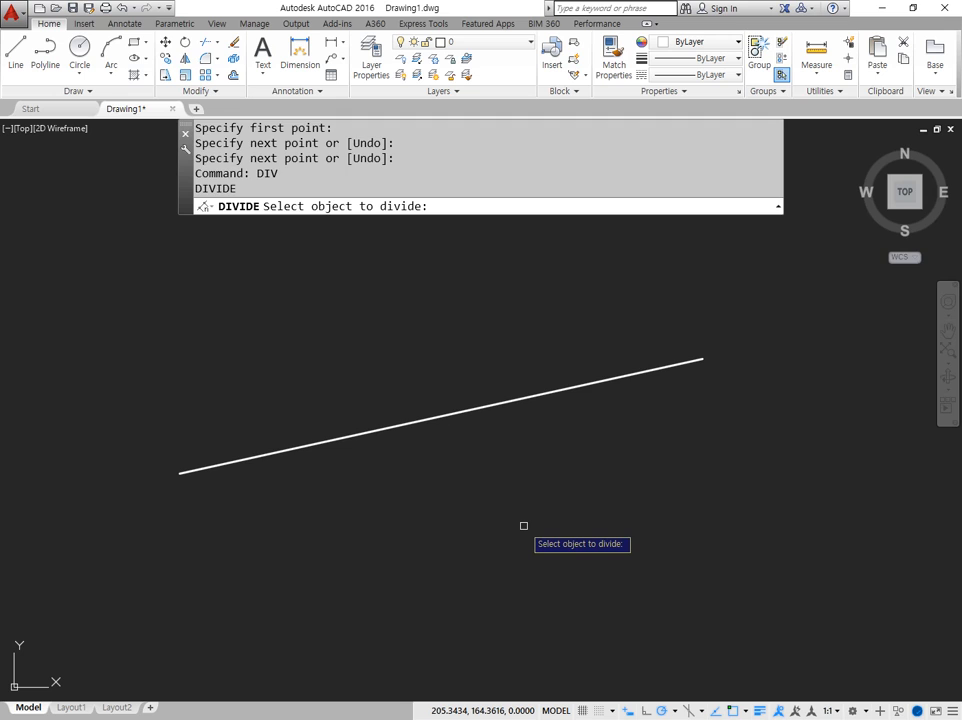
click(443, 415)
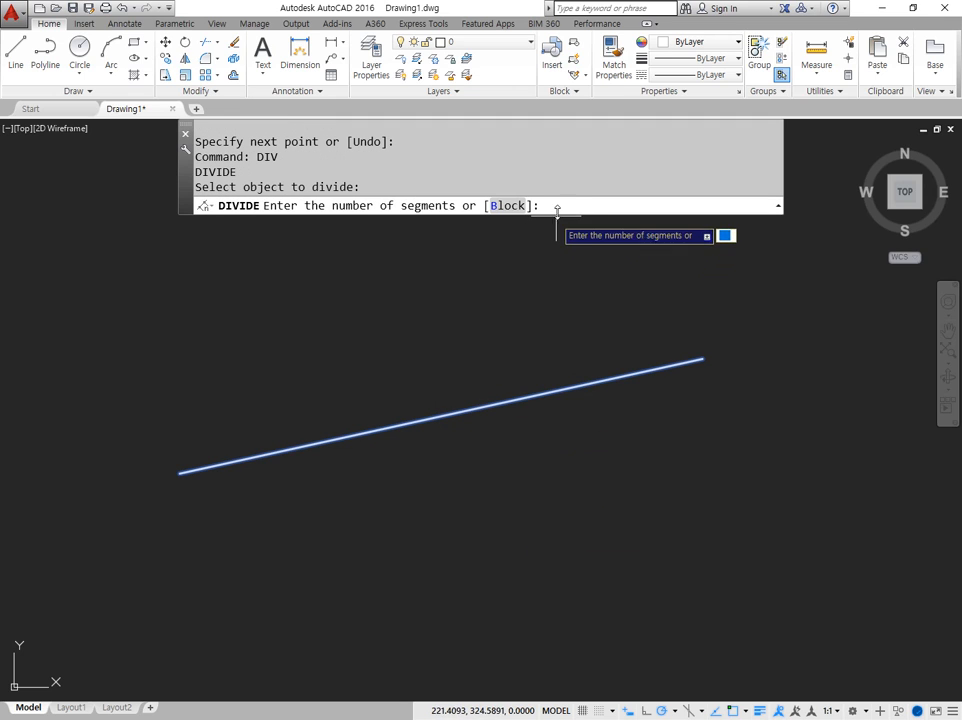
text(6)
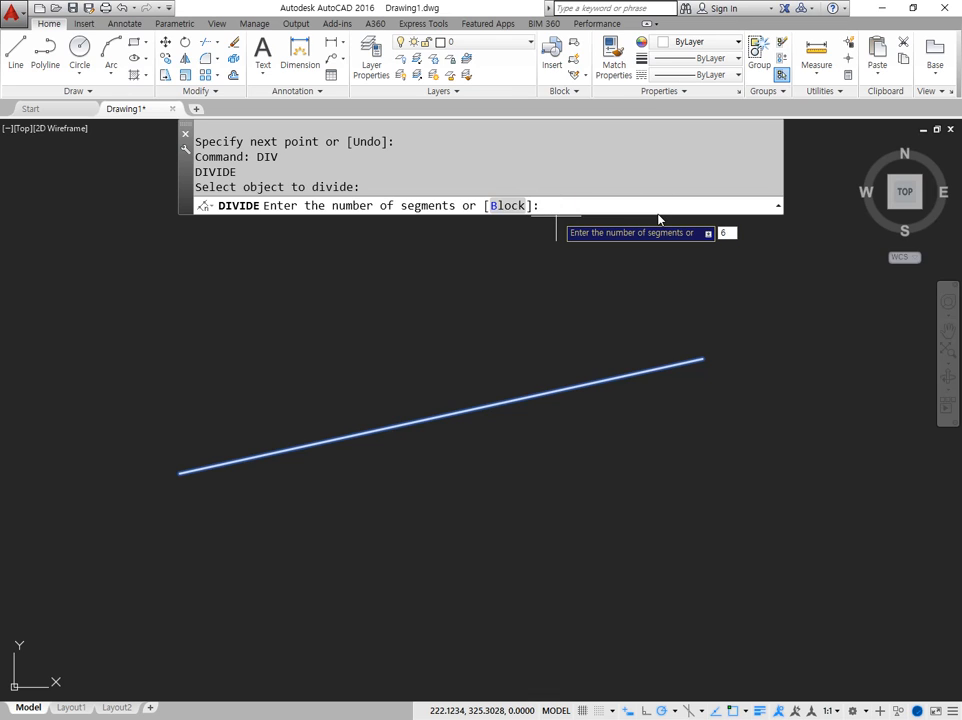
key(Return)
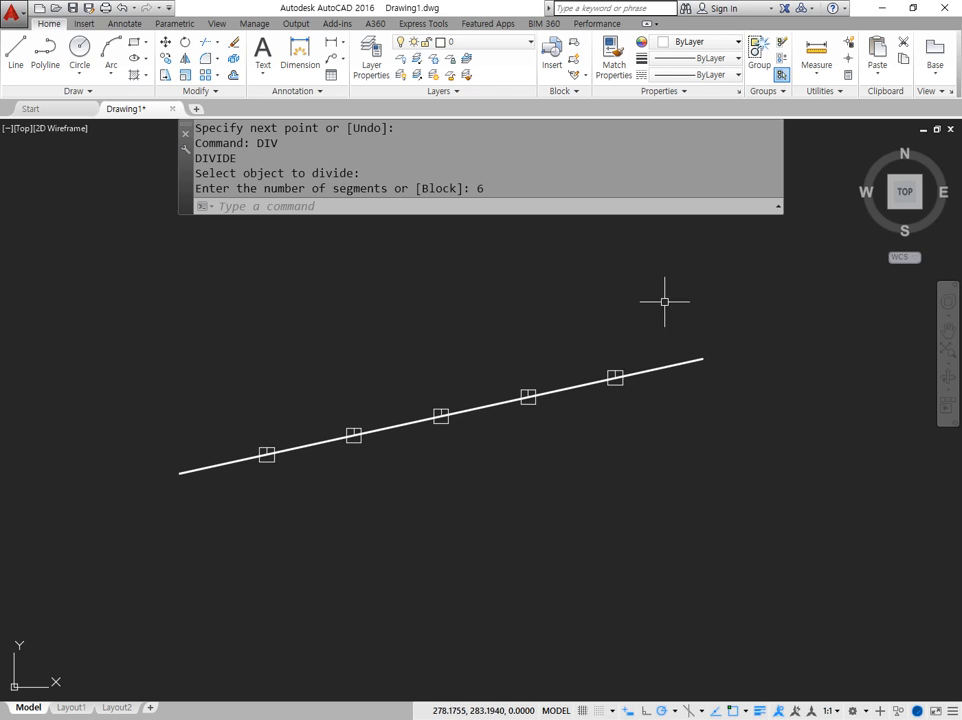
Step: Select the divided line to check that it is one object, deselect it, and set the point style to the plain dot with DDPTYPE
click(673, 364)
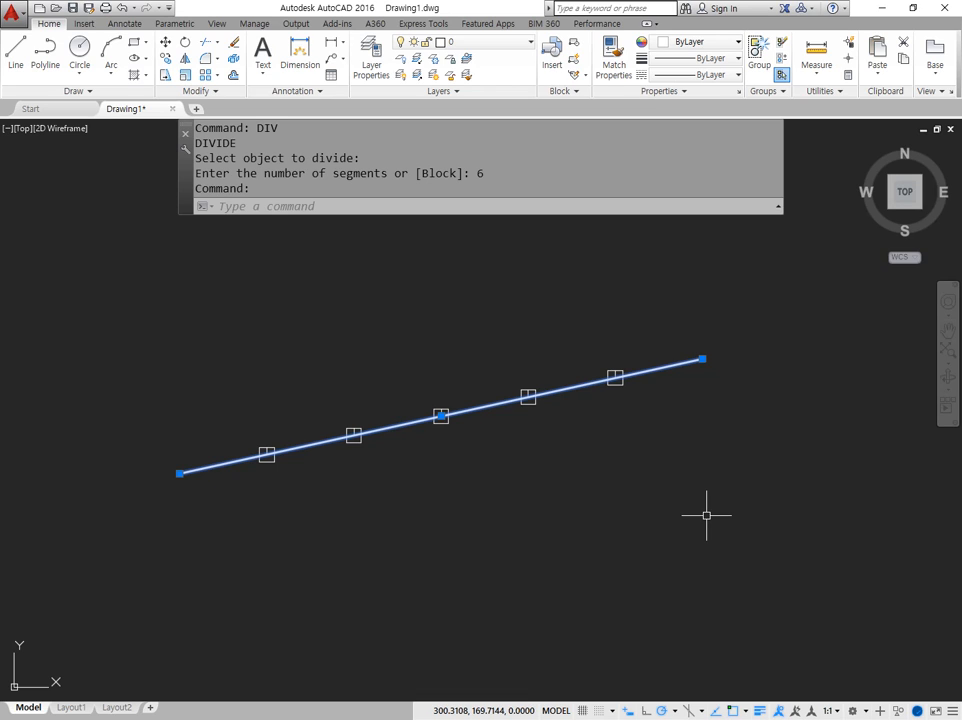
key(Escape)
key(Escape)
text(ddptype)
key(Return)
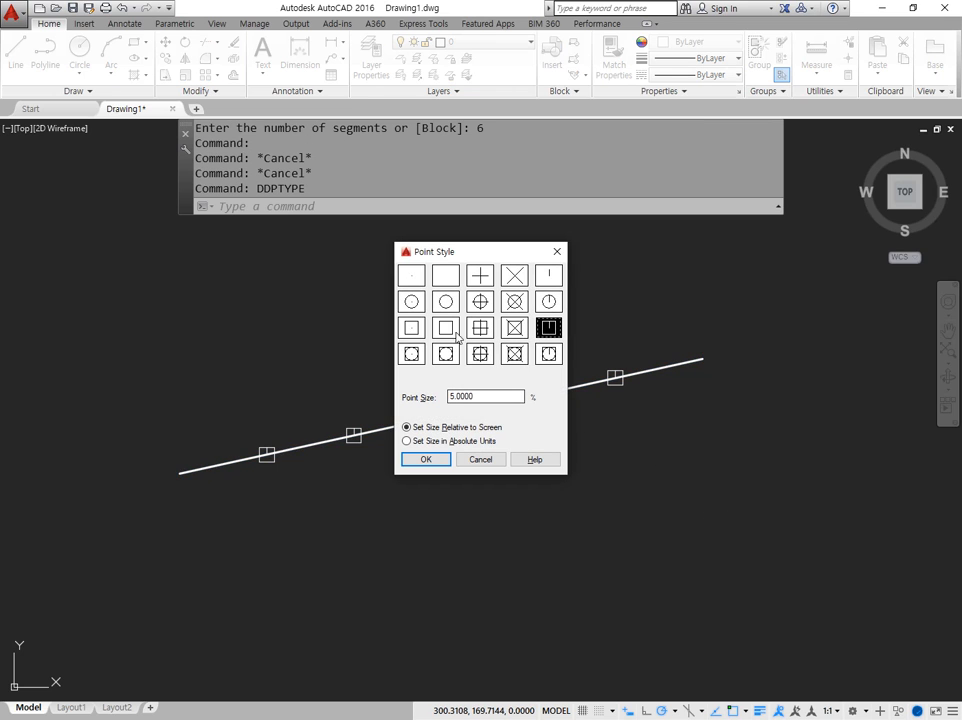
click(411, 276)
click(426, 459)
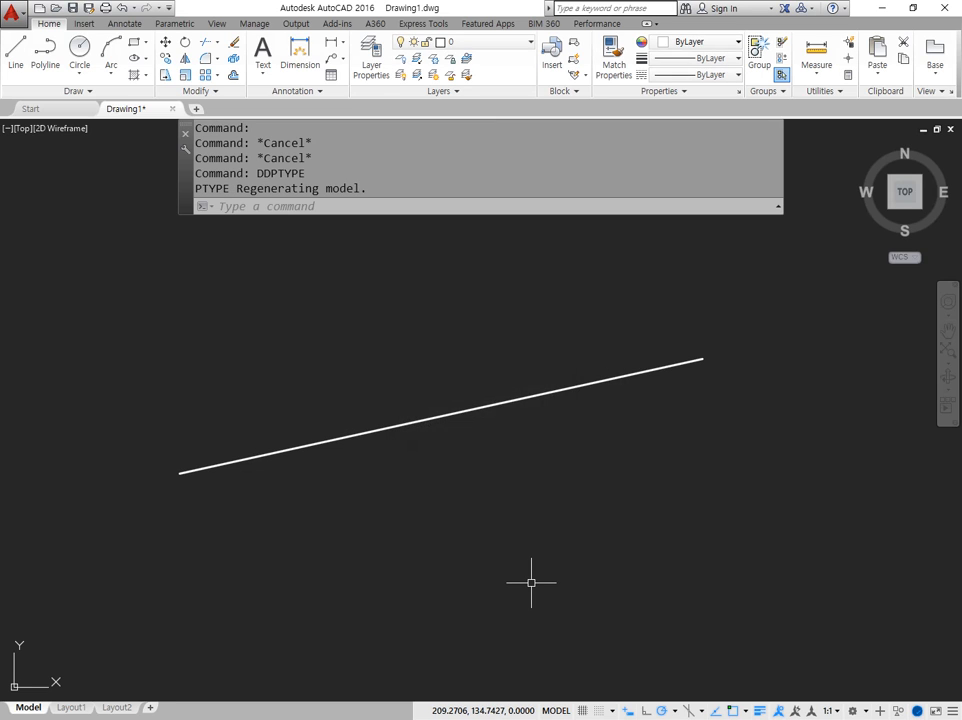
Step: Select a division point, the line, and everything in a window to examine the division points' locations, then clear the selection
click(354, 435)
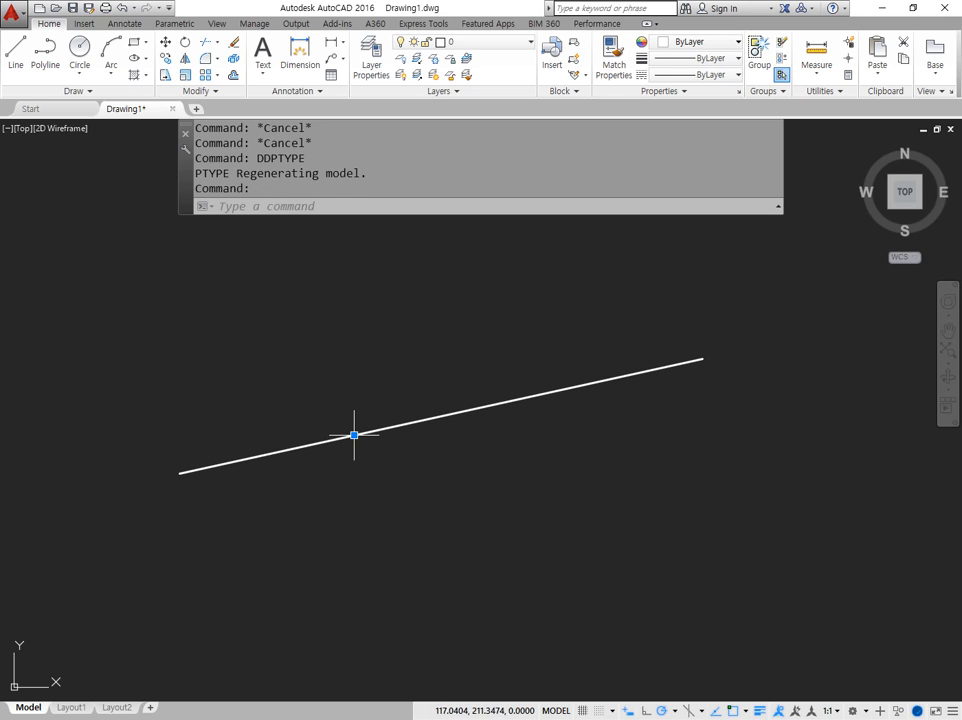
click(378, 430)
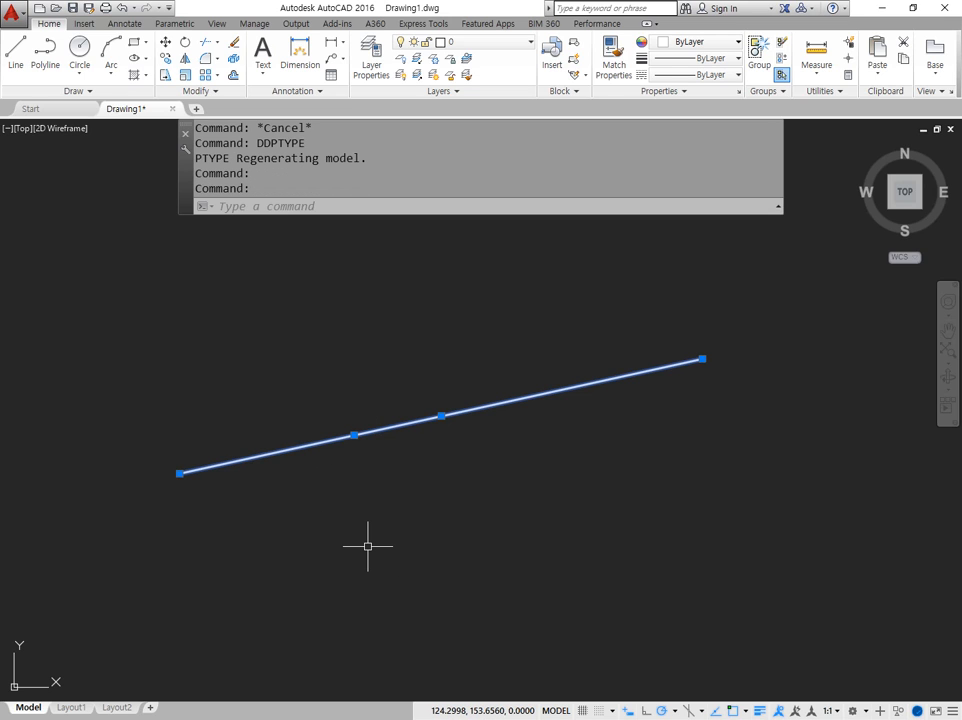
click(140, 294)
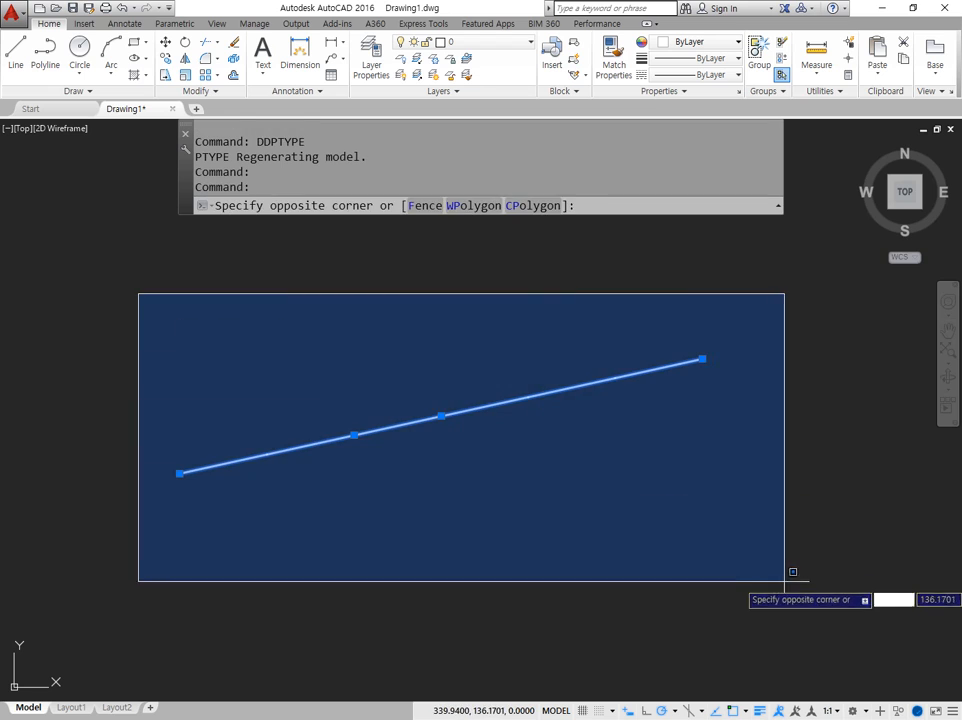
click(792, 588)
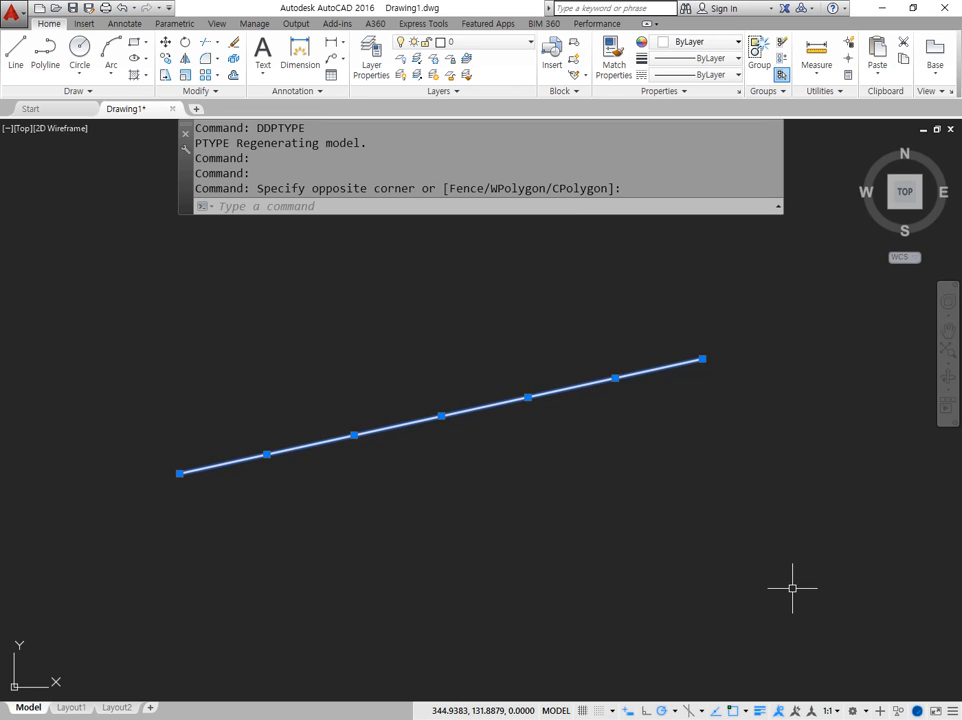
key(Escape)
key(Escape)
Step: Change the point style to the circle with a cross using the DDPTYPE command
text(ddptype)
key(Return)
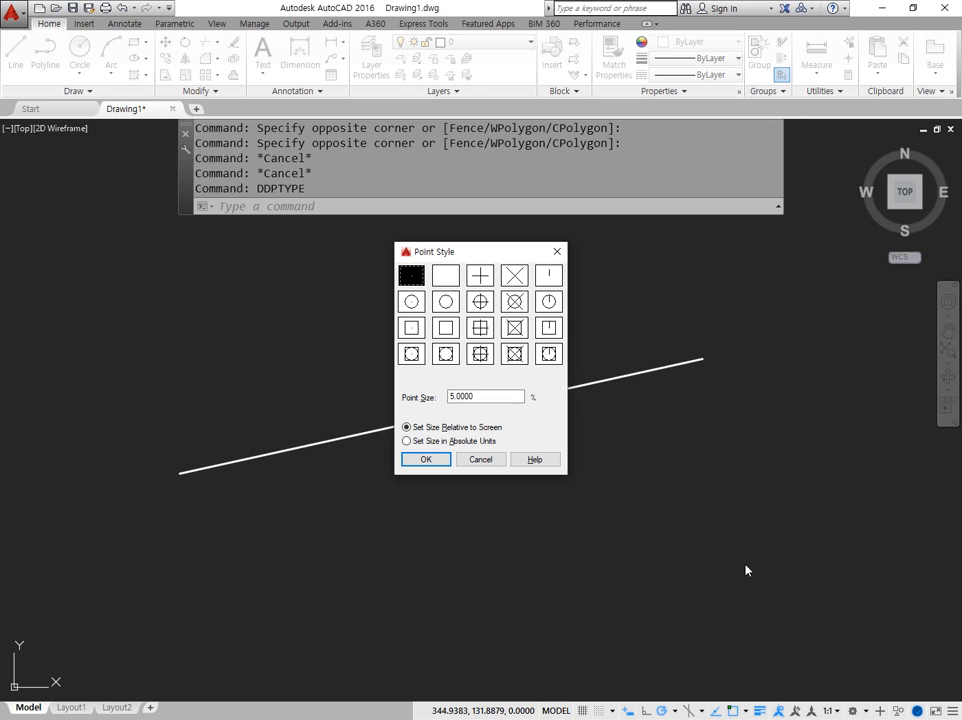
click(480, 301)
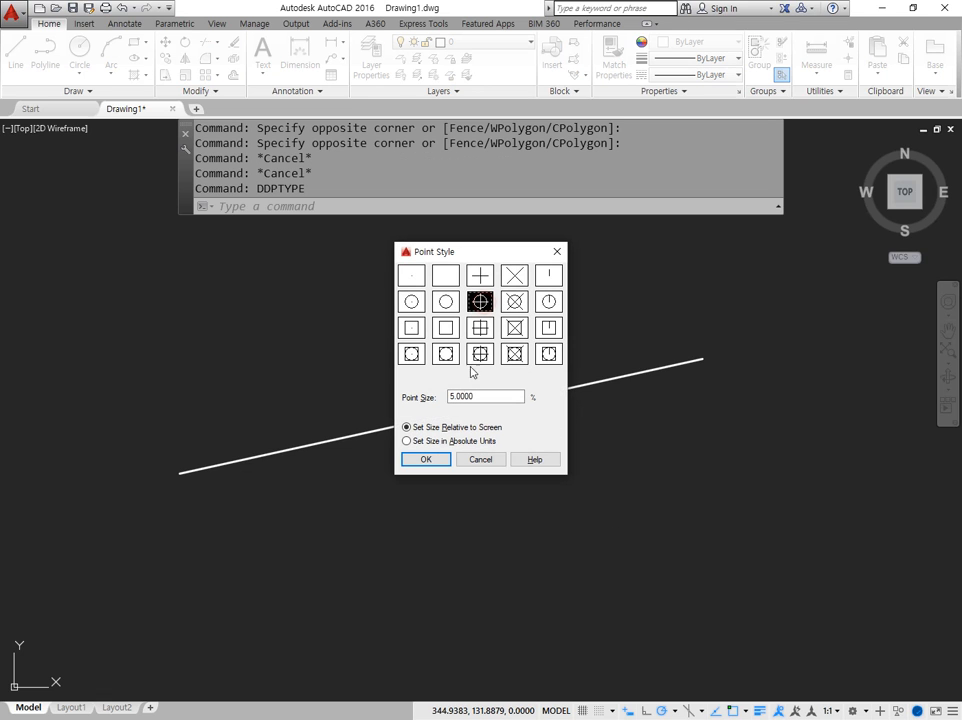
click(425, 460)
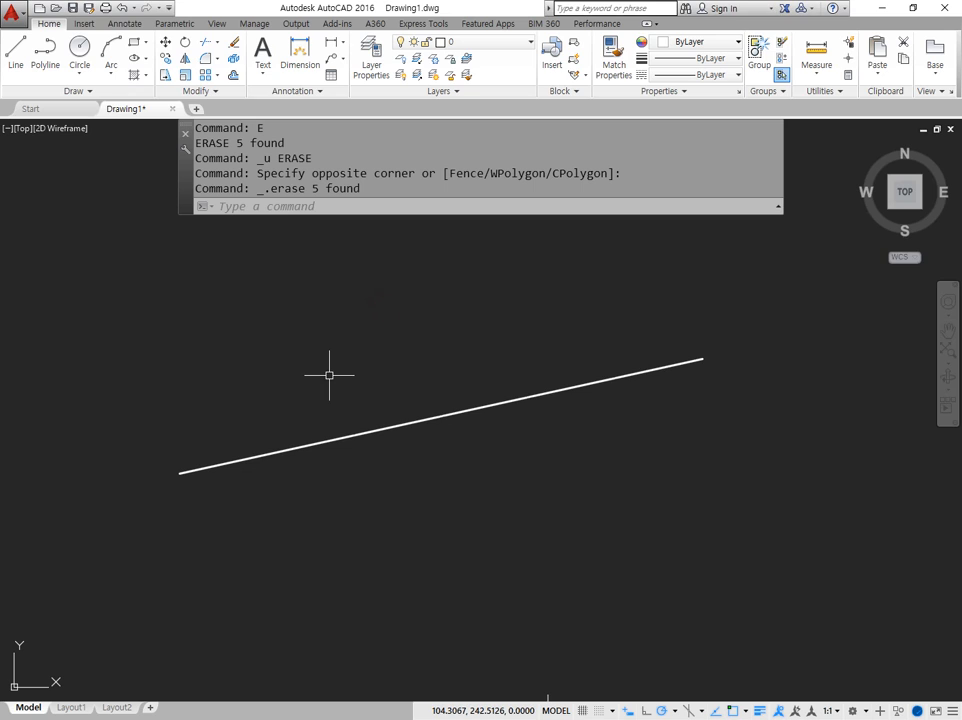
Step: Start the Measure command for marking fixed-length segments along an object
text(ME)
key(Return)
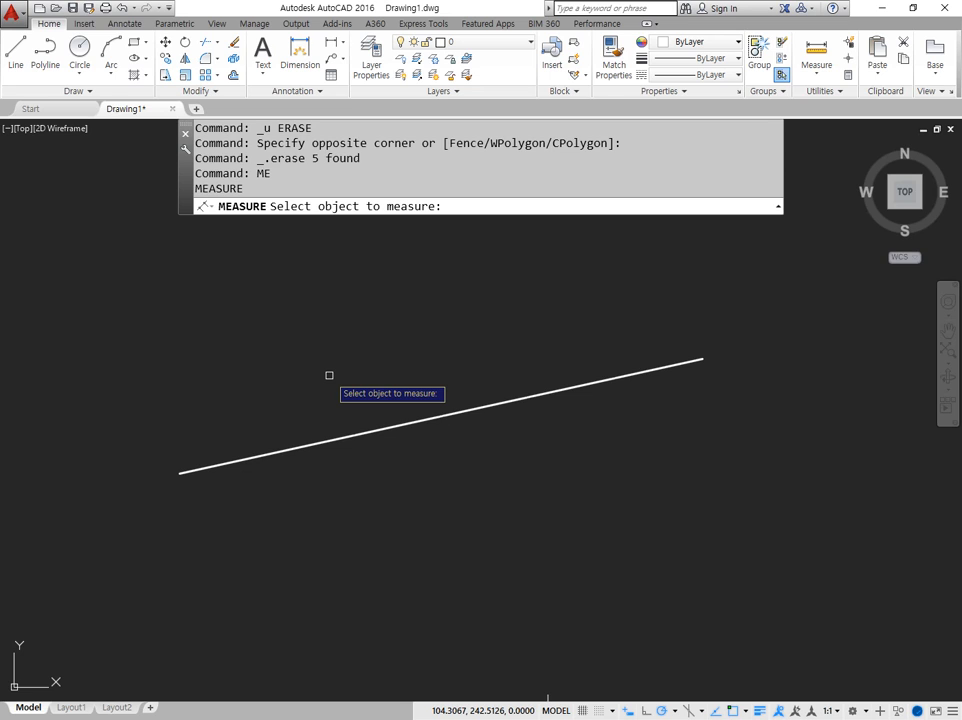
drag(703, 340, 701, 403)
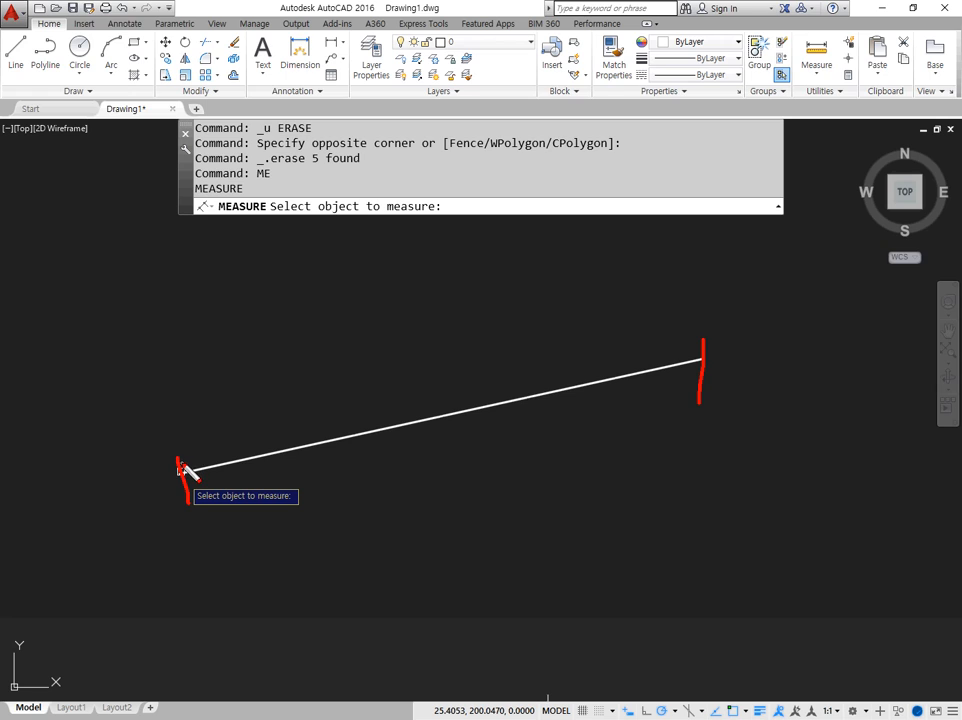
mouse_move(186, 462)
mouse_down()
mouse_move(245, 388)
mouse_move(376, 358)
mouse_move(511, 374)
mouse_move(652, 330)
mouse_move(776, 274)
mouse_up()
mouse_move(770, 428)
mouse_down()
mouse_move(676, 408)
mouse_move(769, 400)
mouse_move(738, 444)
mouse_up()
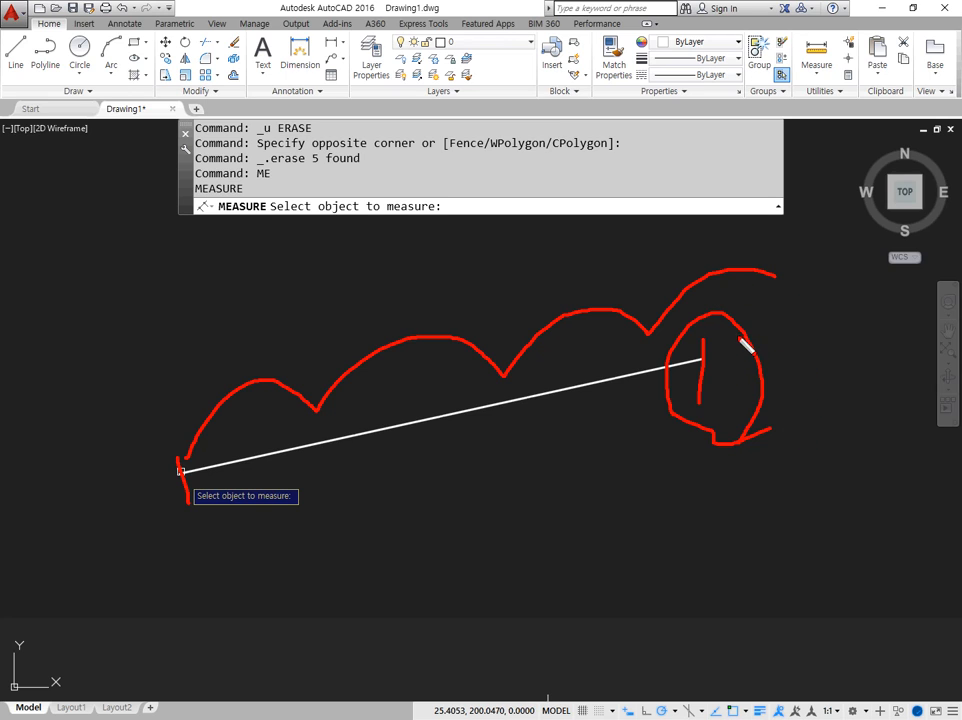
key(e)
mouse_move(703, 379)
mouse_down()
mouse_move(683, 350)
mouse_move(703, 383)
mouse_up()
mouse_move(688, 336)
mouse_down()
mouse_move(477, 325)
mouse_move(283, 428)
mouse_up()
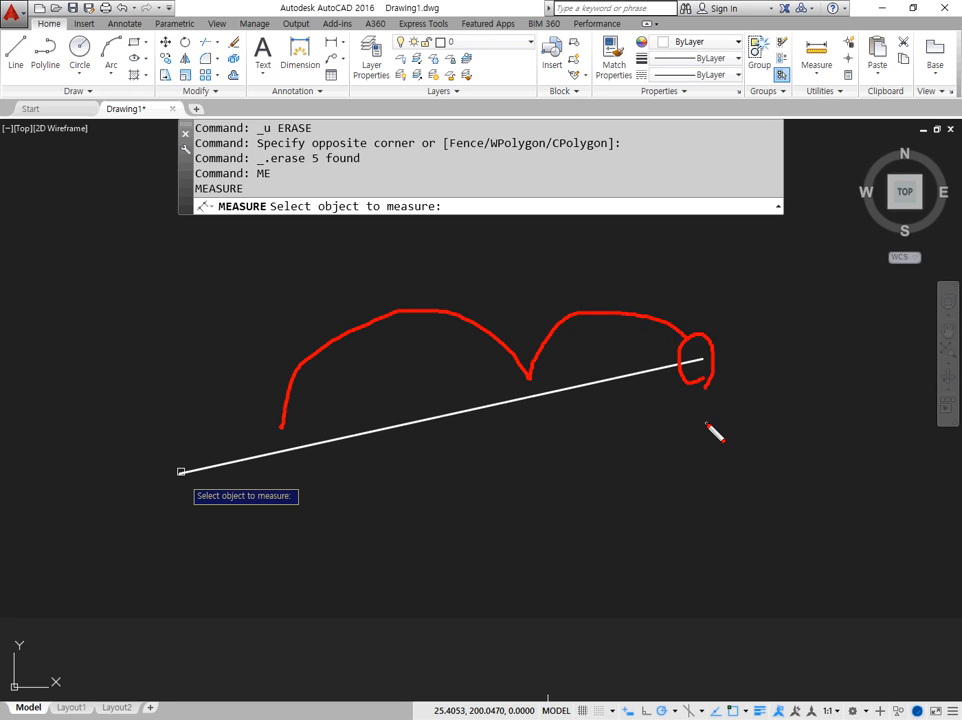
key(Escape)
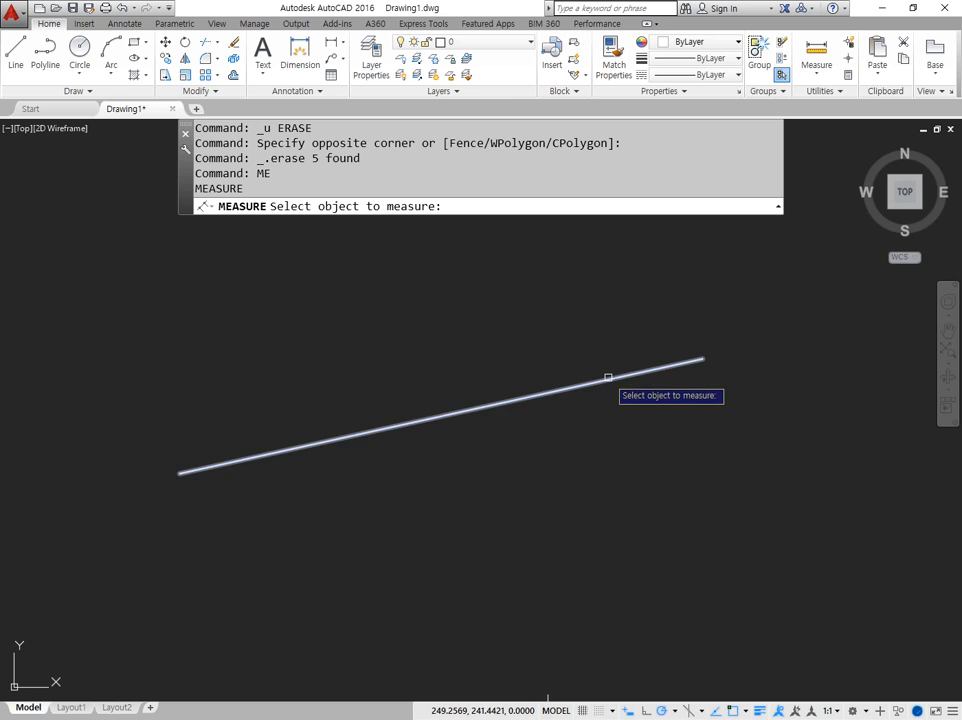
key(ctrl+2)
mouse_move(613, 391)
mouse_down()
mouse_move(700, 385)
mouse_move(704, 357)
mouse_move(358, 413)
mouse_move(217, 373)
mouse_move(75, 361)
mouse_move(10, 414)
mouse_up()
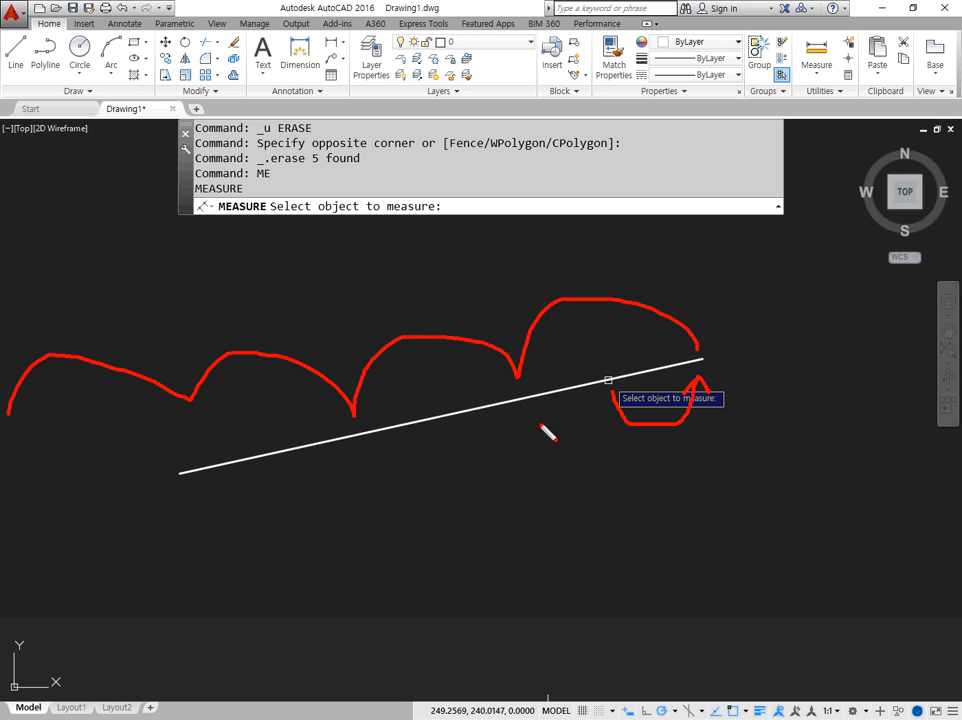
key(Escape)
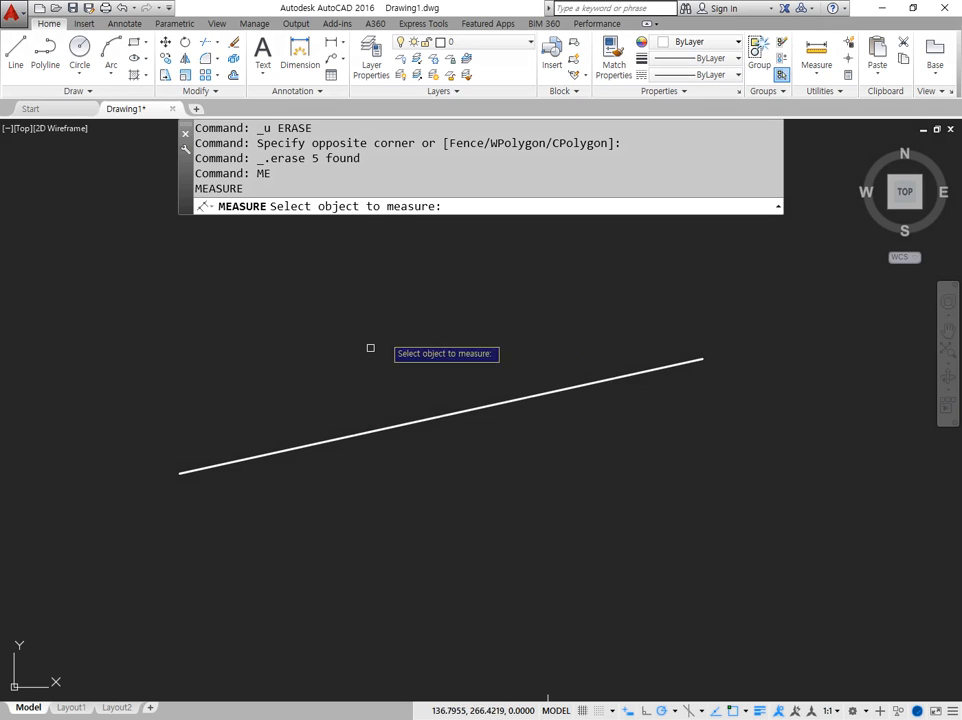
Step: Mark the line with points at 50-unit segments using Measure, starting from its lower-left end
click(266, 456)
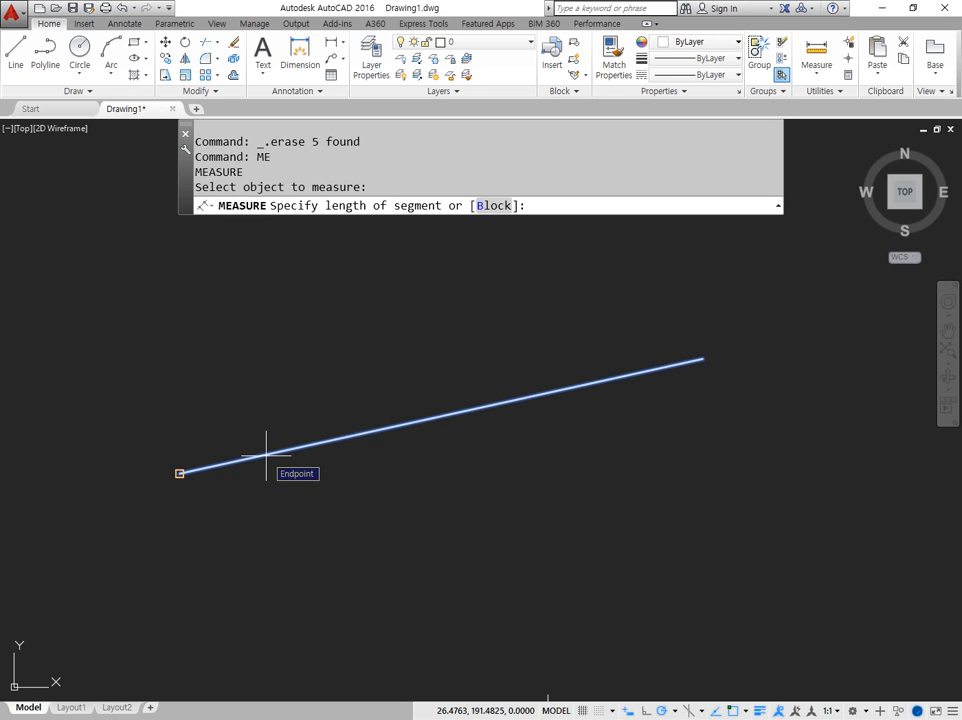
mouse_move(278, 486)
mouse_down()
mouse_move(244, 461)
mouse_move(270, 478)
mouse_up()
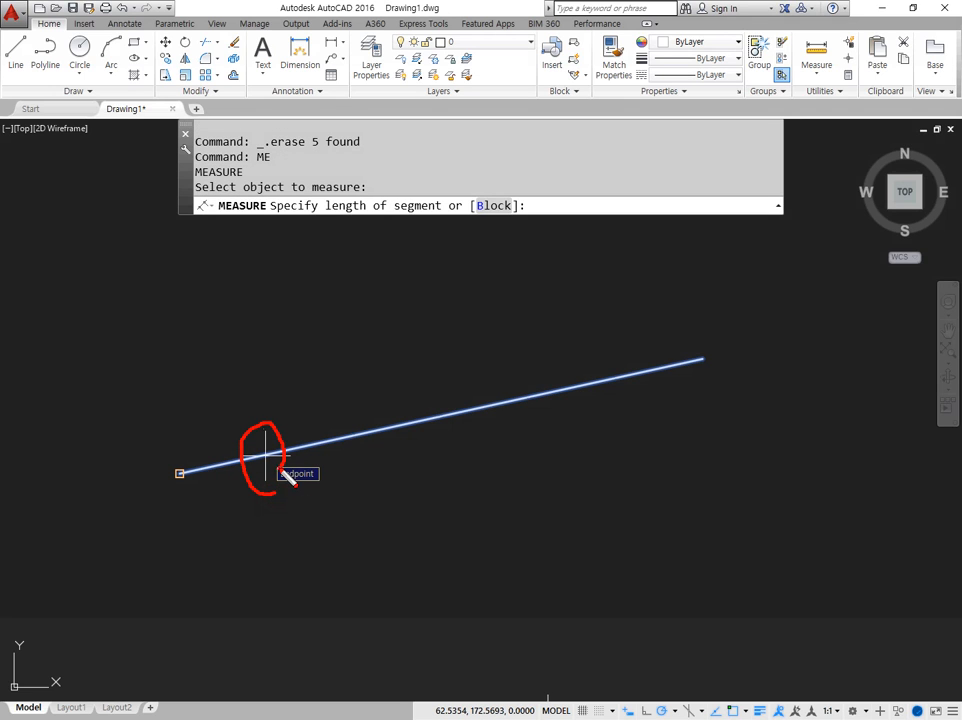
mouse_move(170, 500)
mouse_down()
mouse_move(174, 480)
mouse_move(193, 509)
mouse_move(202, 427)
mouse_move(531, 324)
mouse_move(643, 307)
mouse_up()
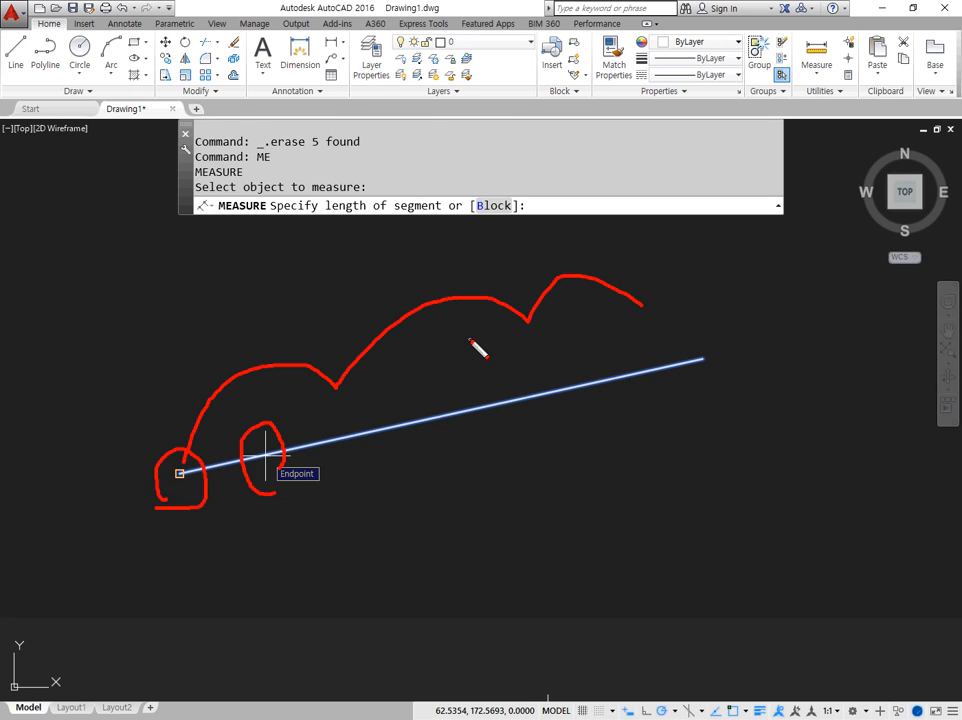
key(Escape)
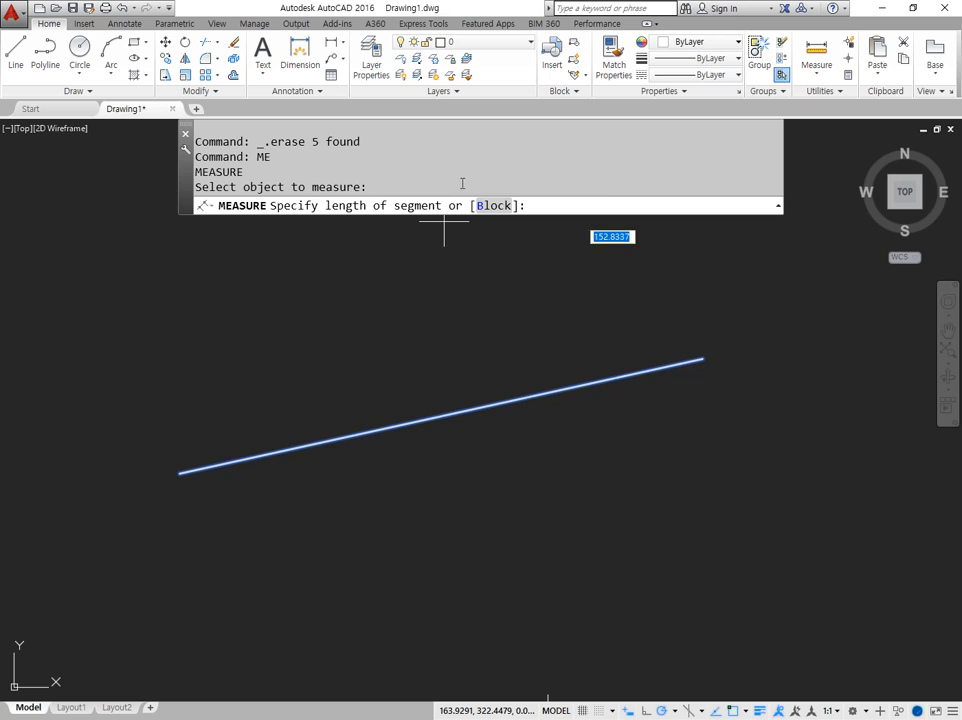
text(50)
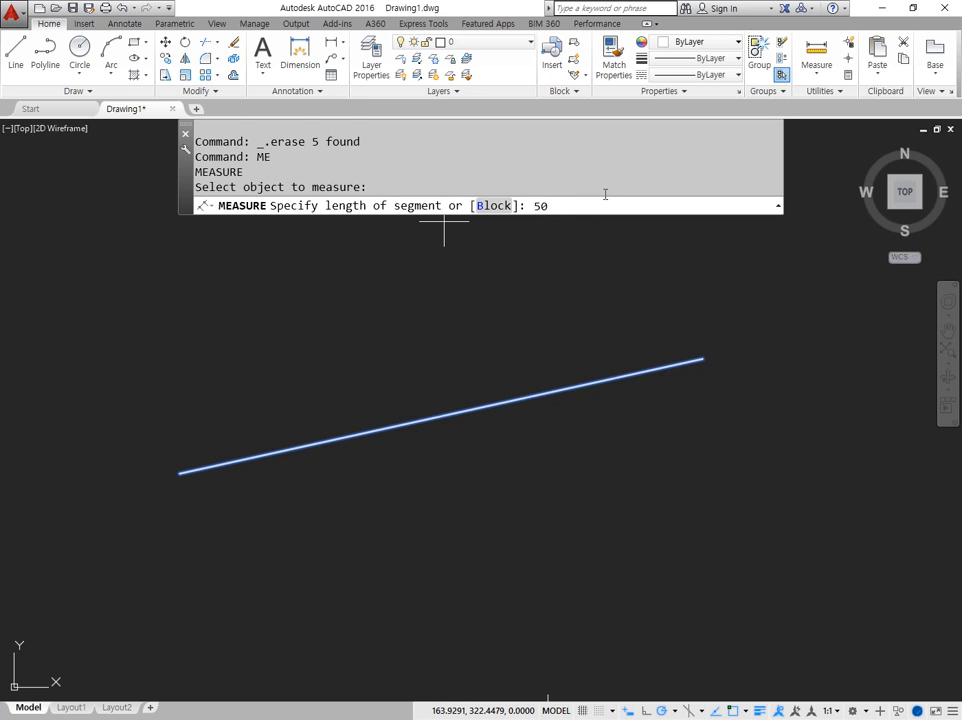
key(Return)
mouse_move(163, 466)
mouse_down()
mouse_move(245, 404)
mouse_move(478, 409)
mouse_move(590, 361)
mouse_move(638, 358)
mouse_move(762, 372)
mouse_move(700, 424)
mouse_up()
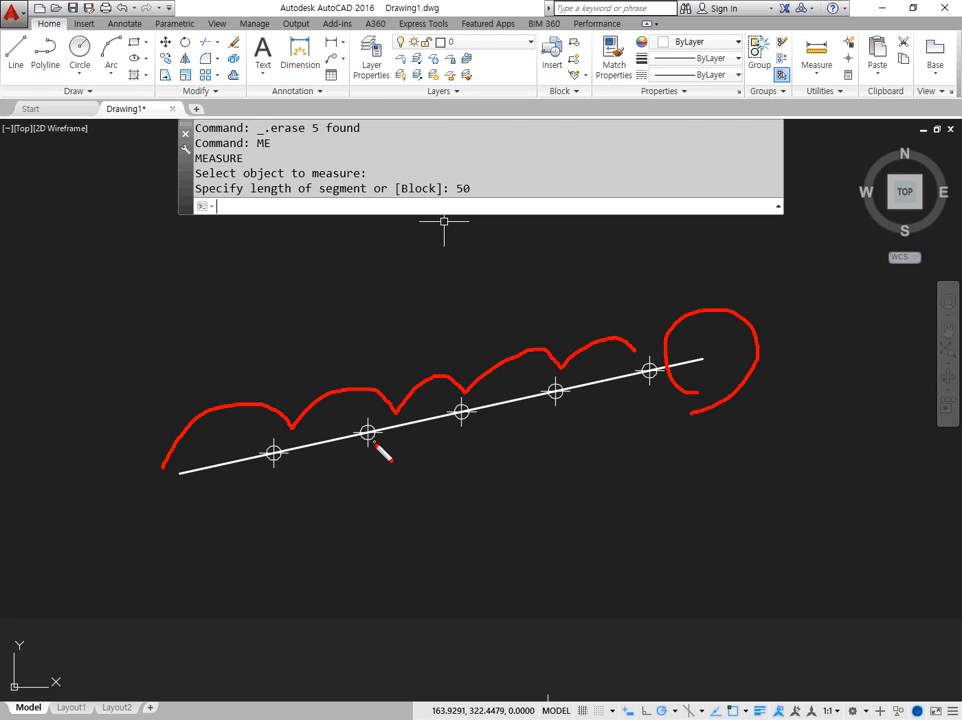
key(Escape)
Step: Erase the points spaced 50 units apart, keeping the line
click(247, 302)
click(681, 507)
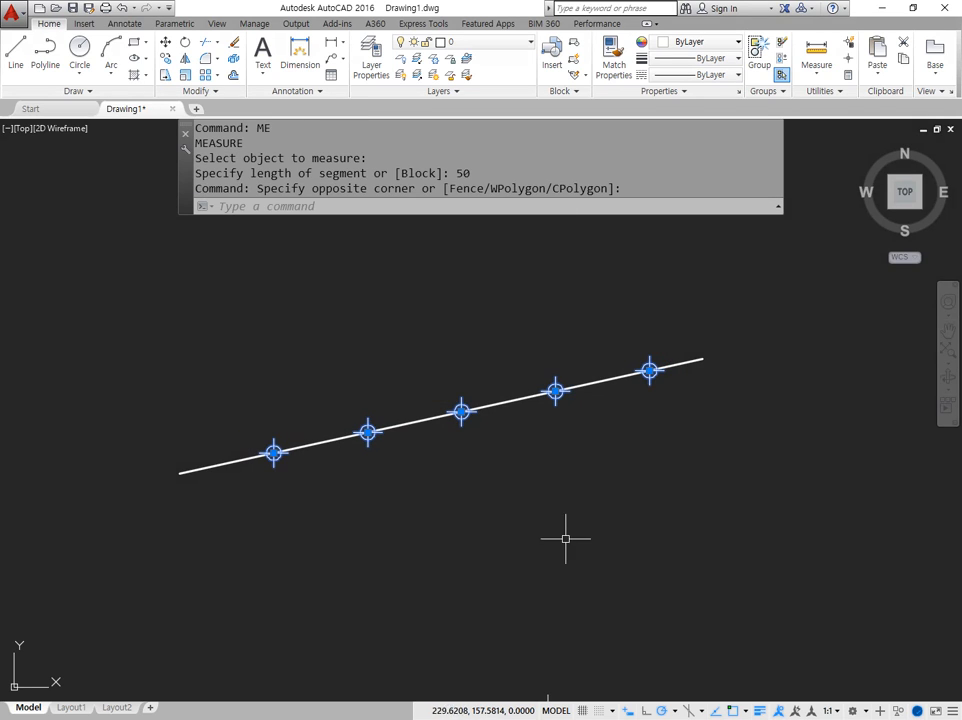
text(e)
key(Return)
Step: Use Measure to mark 100-unit segments along the line, starting from its upper-right end
text(me)
key(Return)
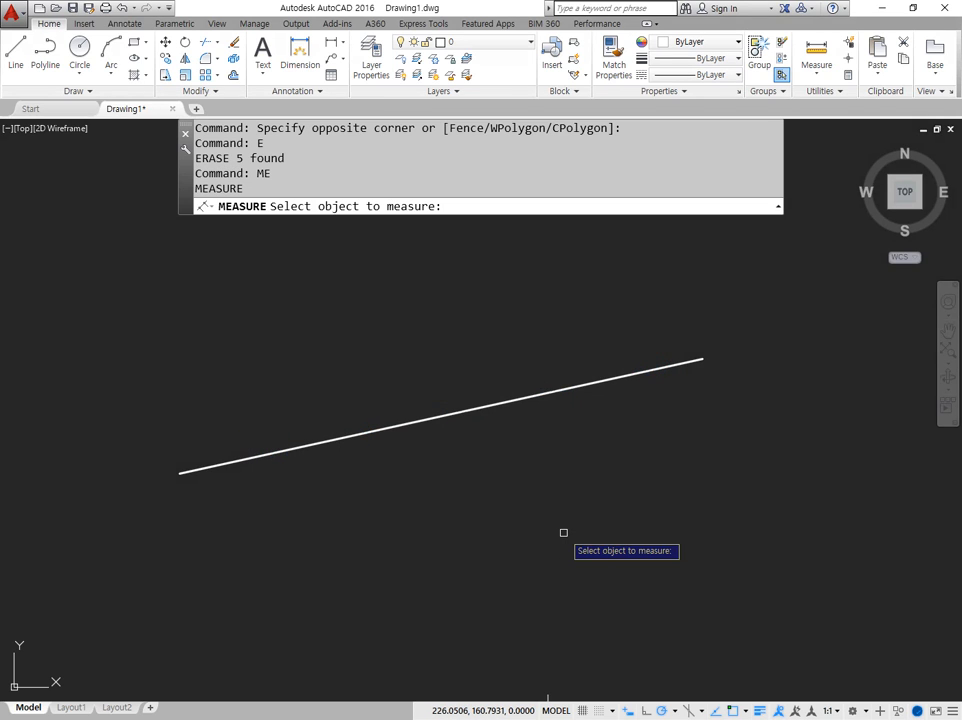
click(673, 366)
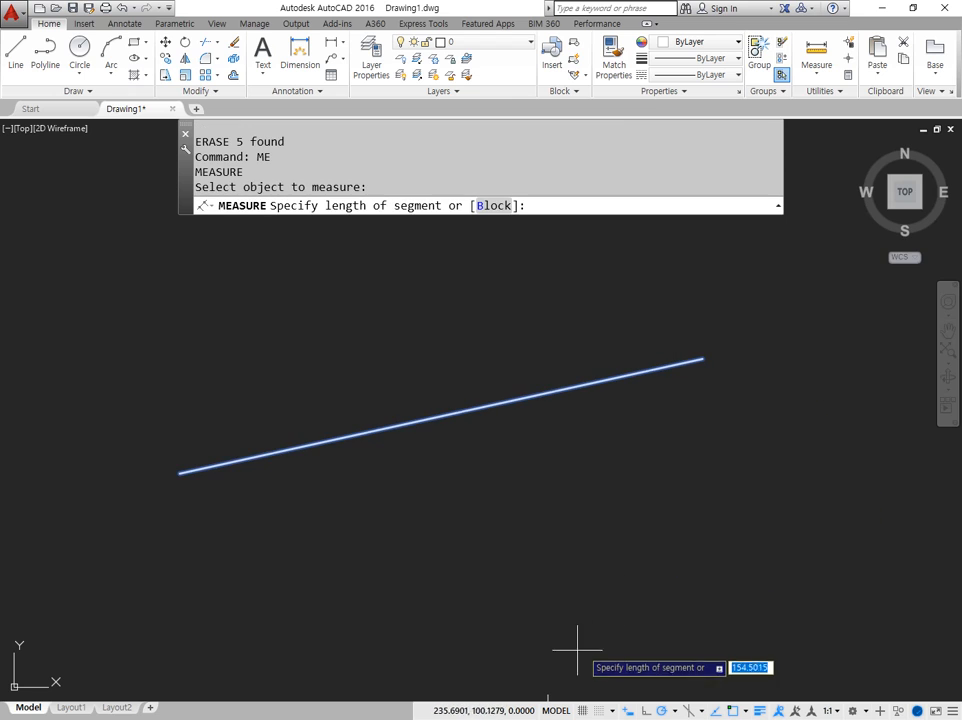
text(100)
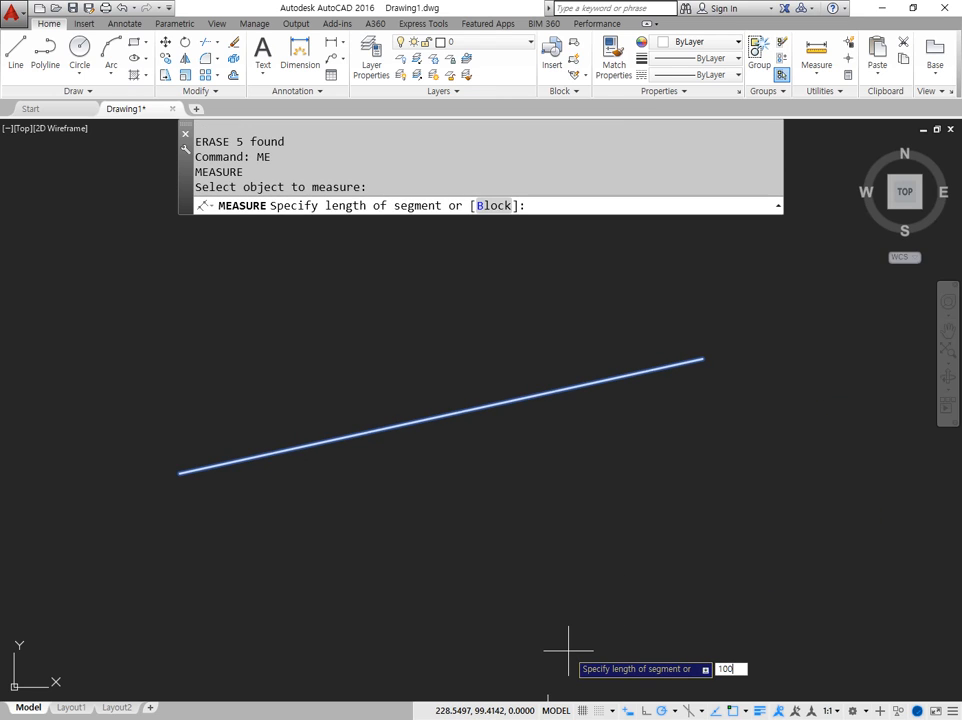
key(Return)
mouse_move(682, 345)
mouse_down()
mouse_move(354, 390)
mouse_move(330, 440)
mouse_move(208, 545)
mouse_move(324, 445)
mouse_up()
key(Escape)
Step: Erase the points spaced 100 units apart from the line
click(286, 305)
click(512, 525)
text(e)
key(Return)
Step: Divide the line into 3 equal segments with the Divide command
text(div)
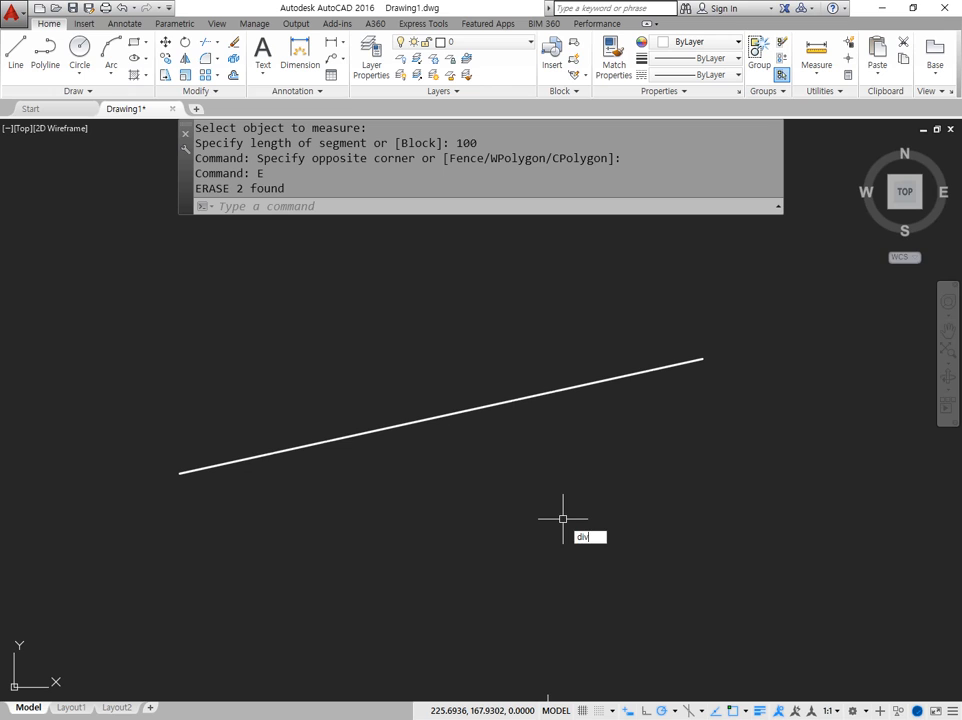
key(Return)
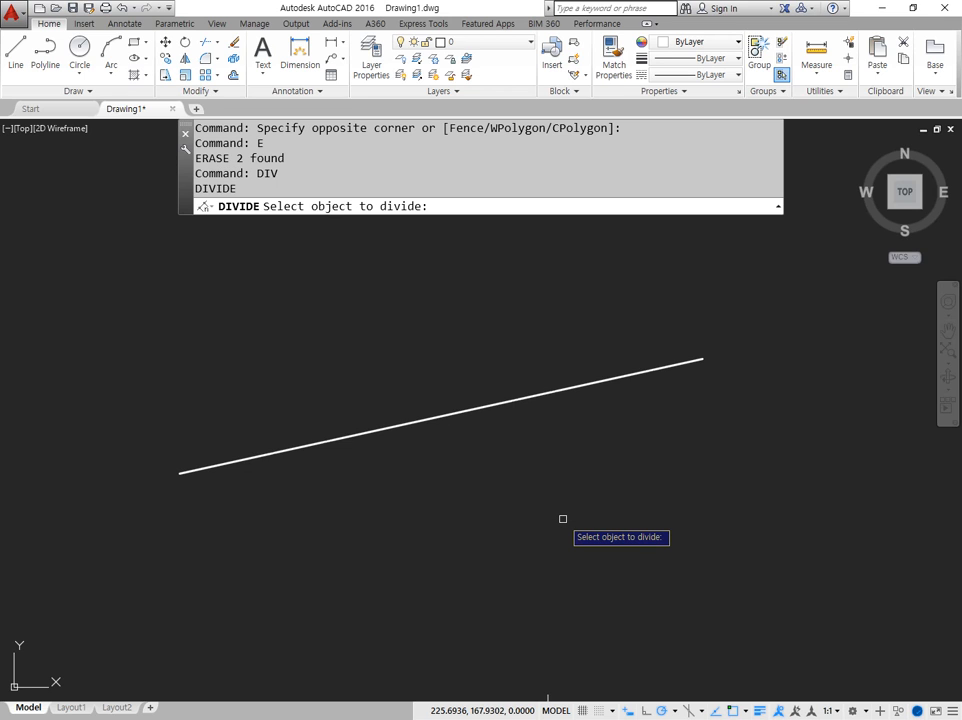
click(651, 369)
text(3)
key(Return)
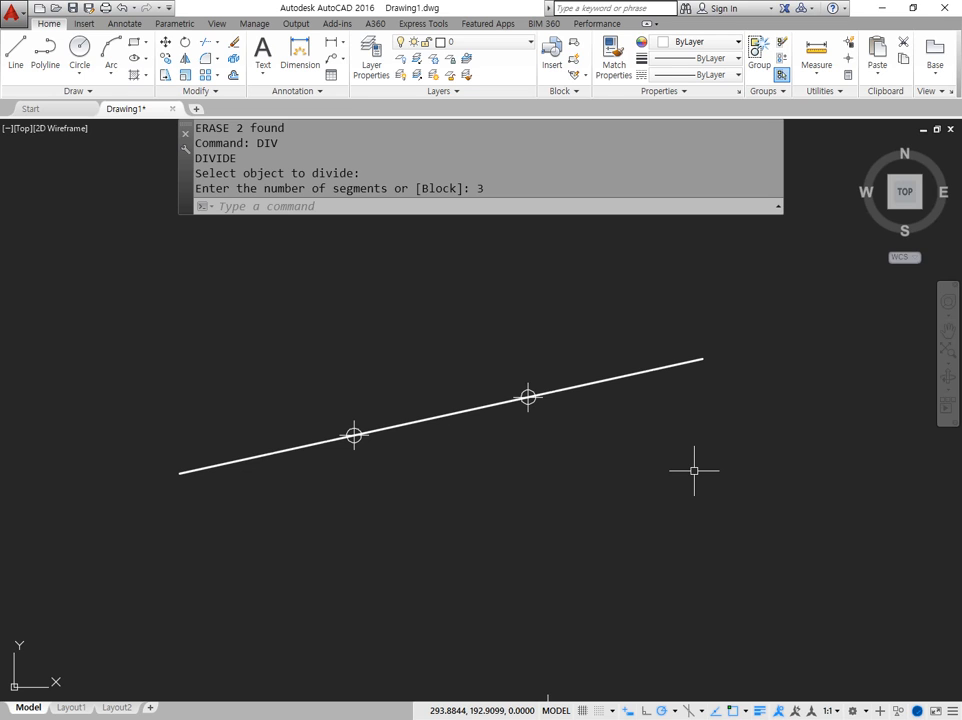
Step: Erase the division points and the line to empty the drawing area
click(264, 273)
click(550, 522)
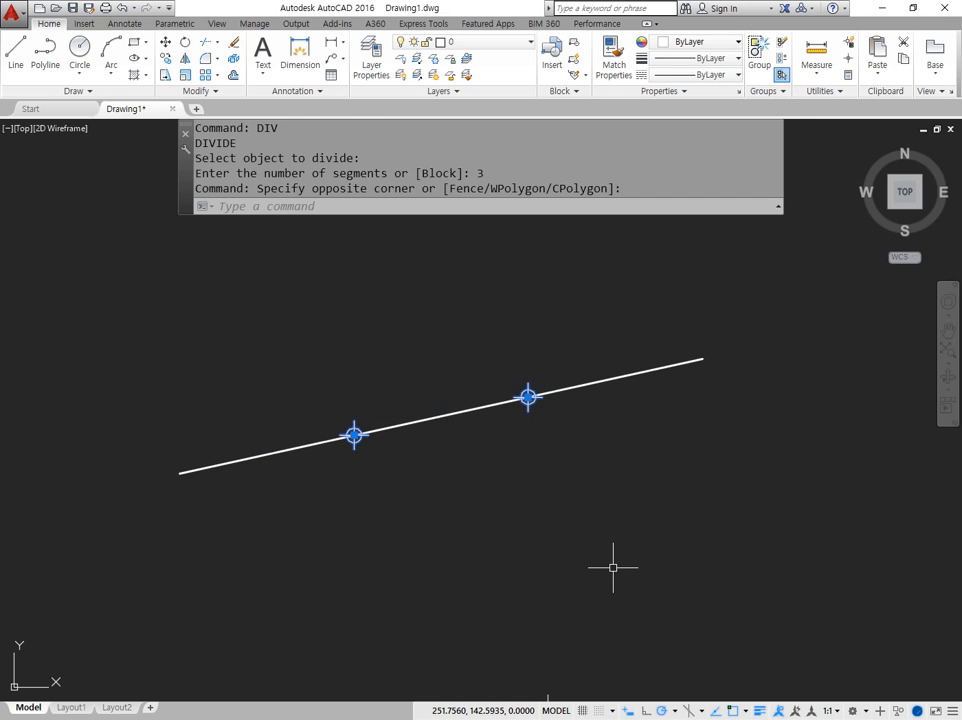
text(E)
key(Return)
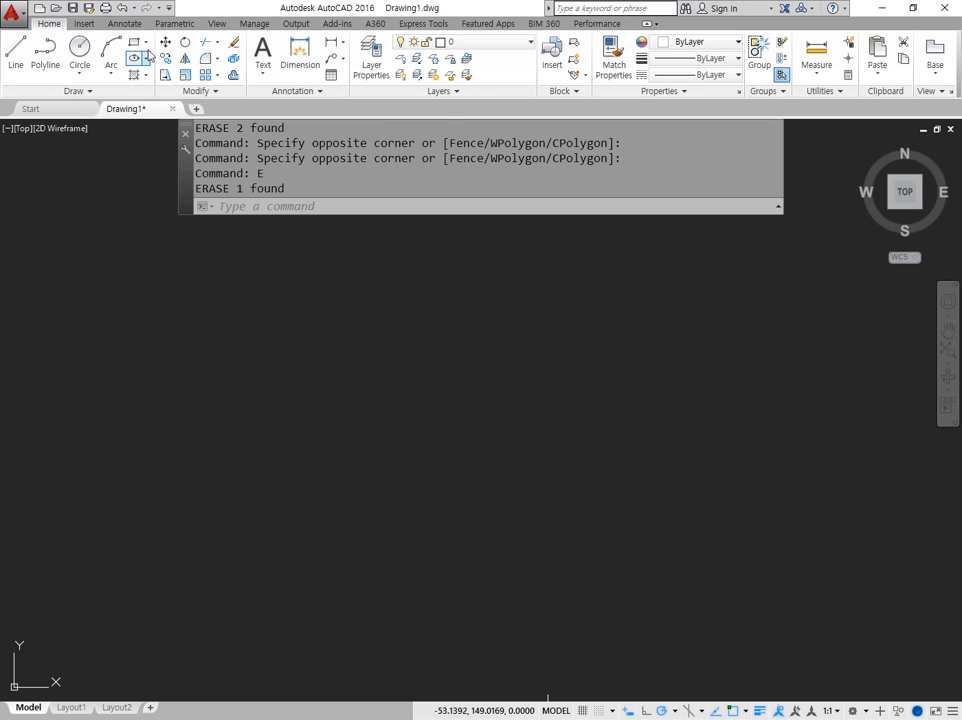
Step: Draw an upright rectangle by two opposite corners, with its lower-left corner at about (68, 151)
click(231, 488)
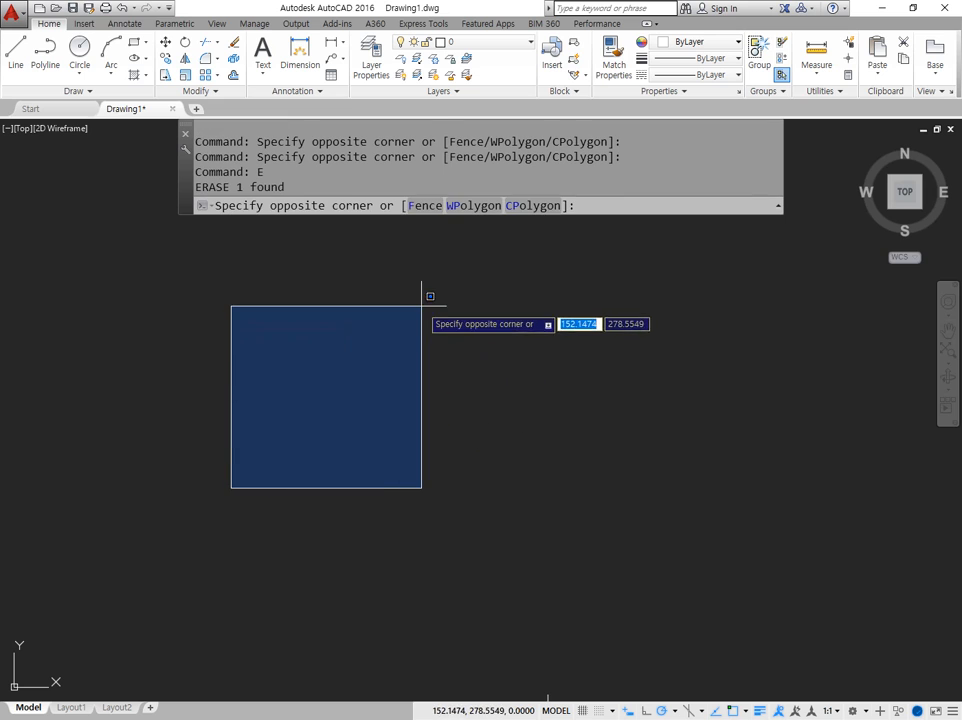
click(418, 305)
click(134, 41)
click(260, 550)
click(475, 305)
Step: Set the rectangle's global width to 5 in its properties and close the Properties palette
click(474, 355)
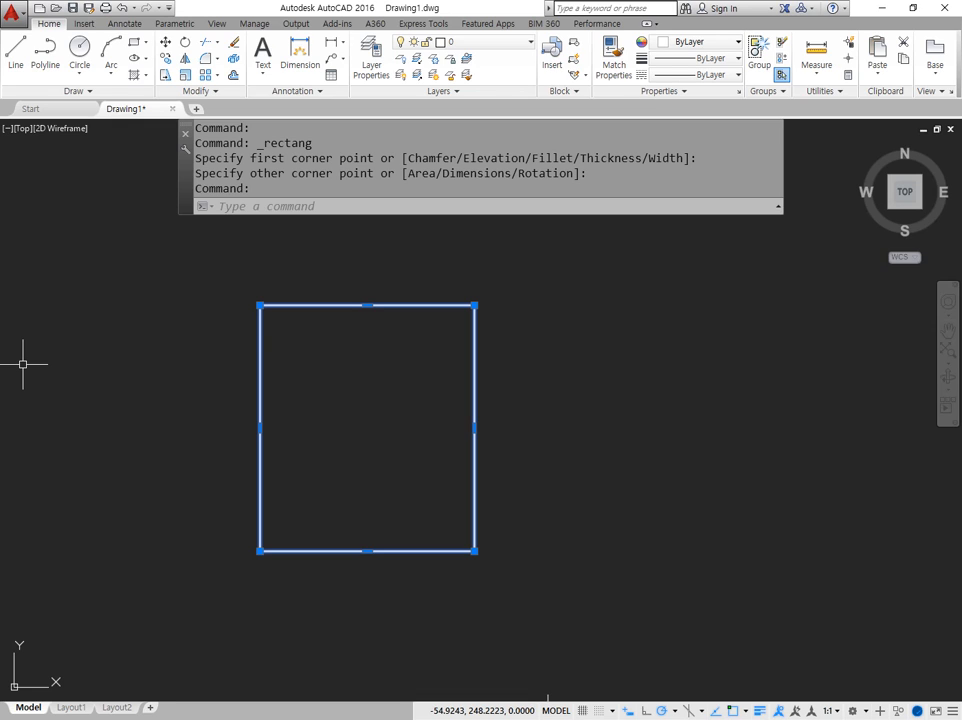
key(ctrl+1)
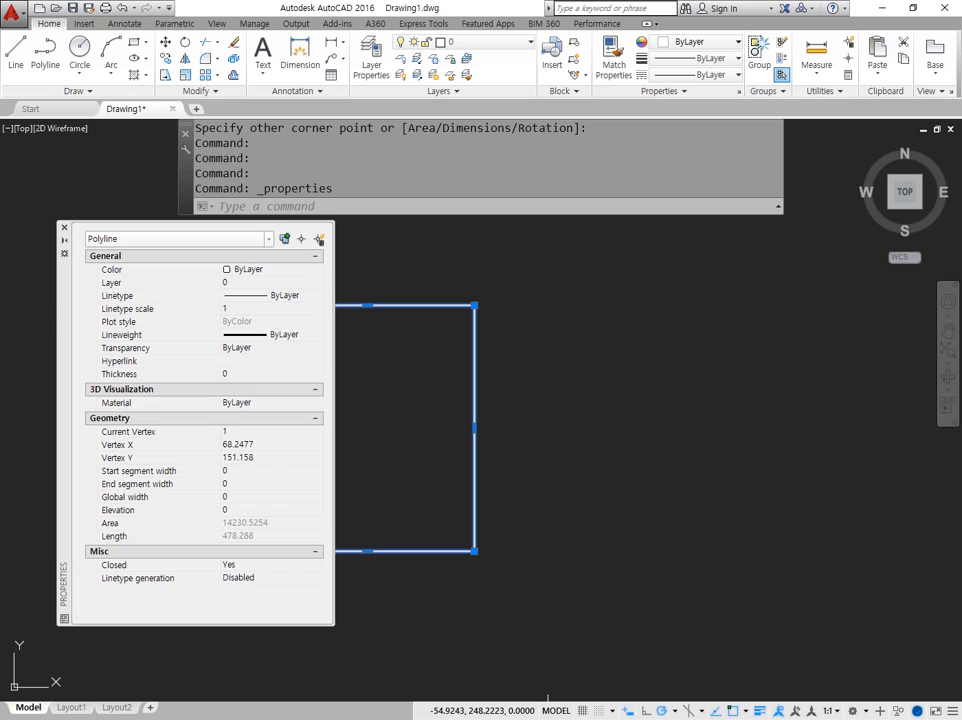
middle_drag(536, 373, 624, 359)
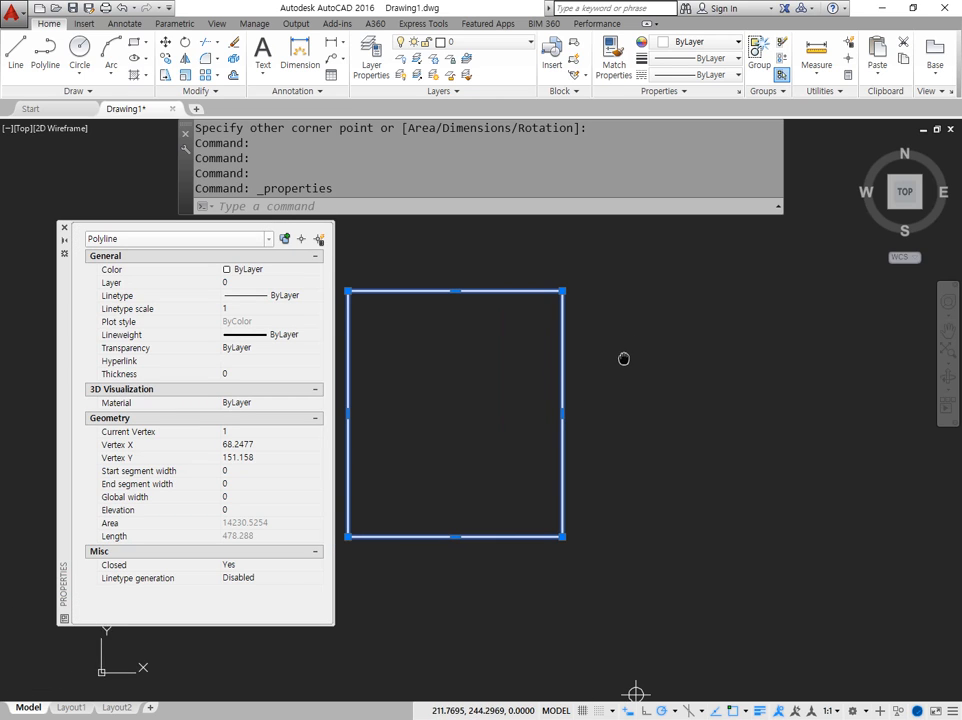
click(238, 496)
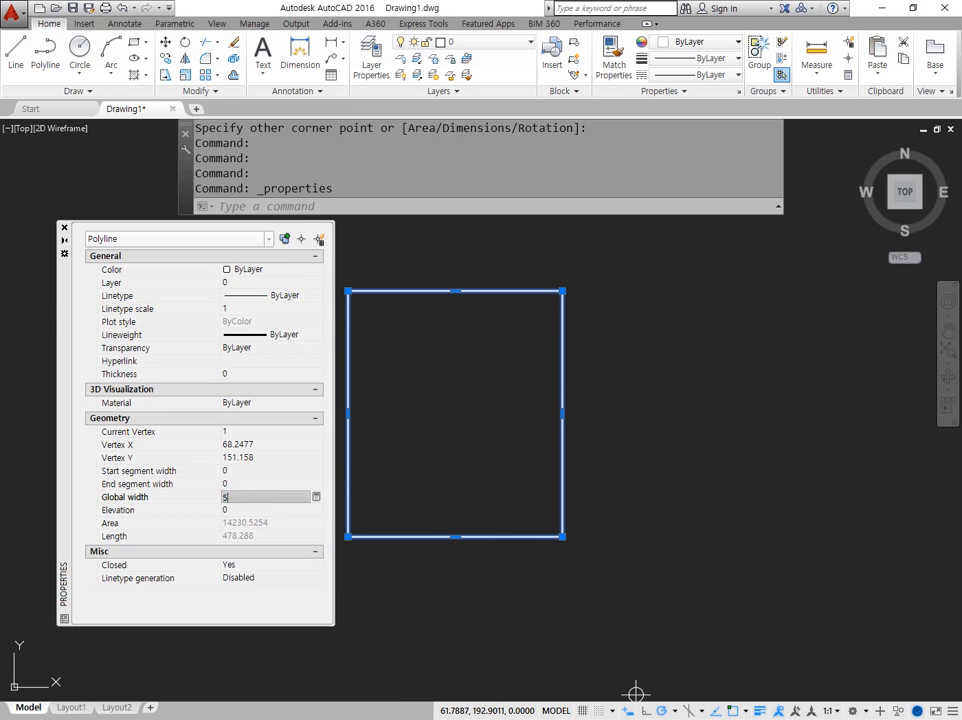
text(5)
key(Tab)
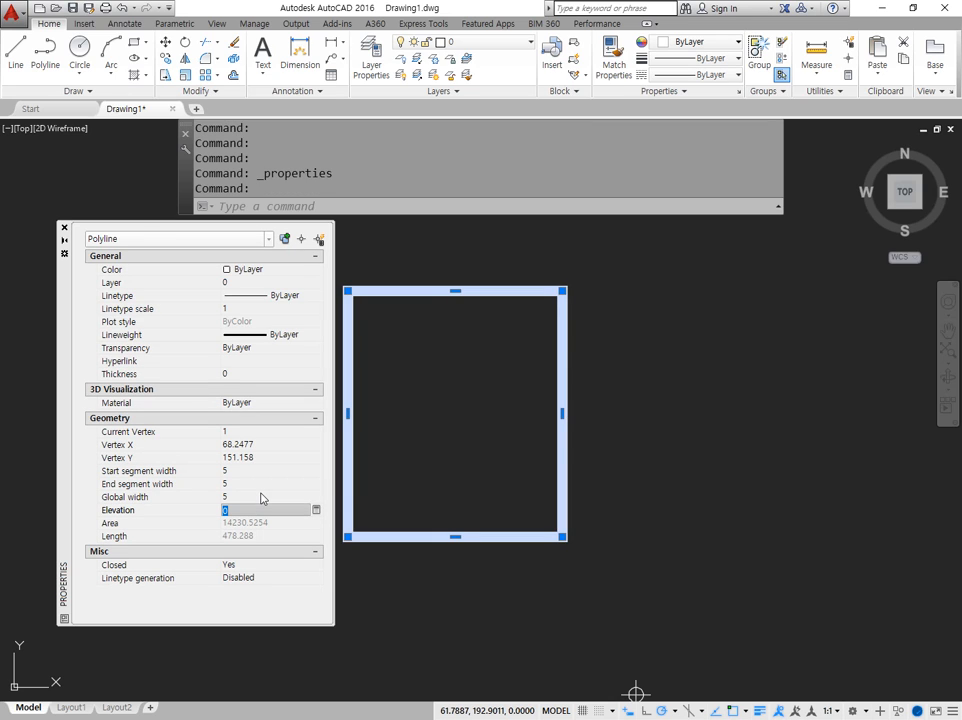
middle_drag(503, 410, 584, 408)
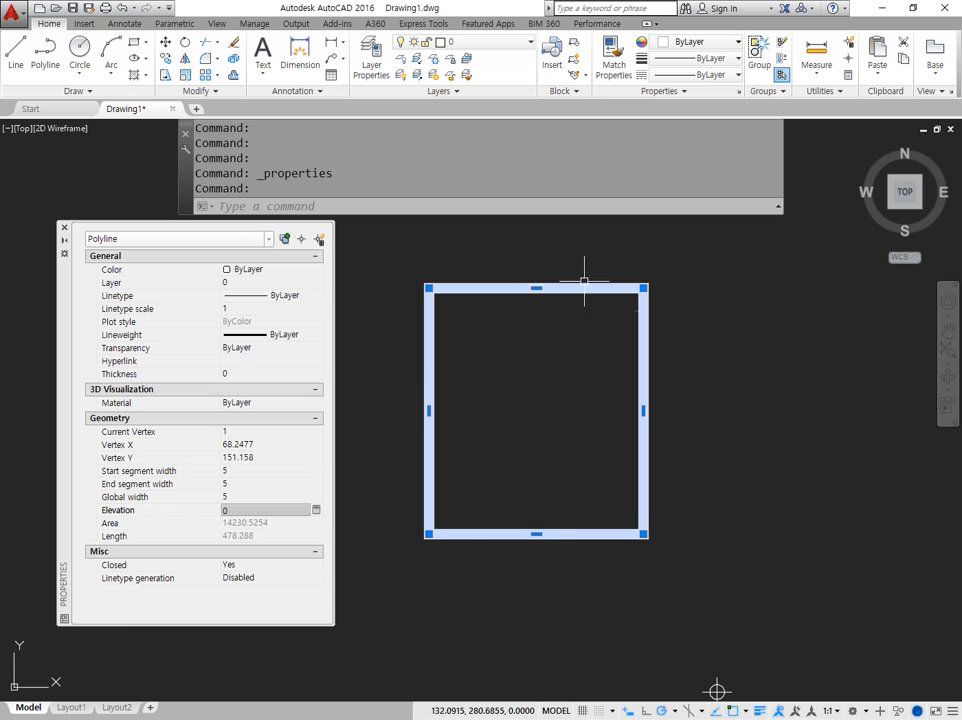
click(64, 229)
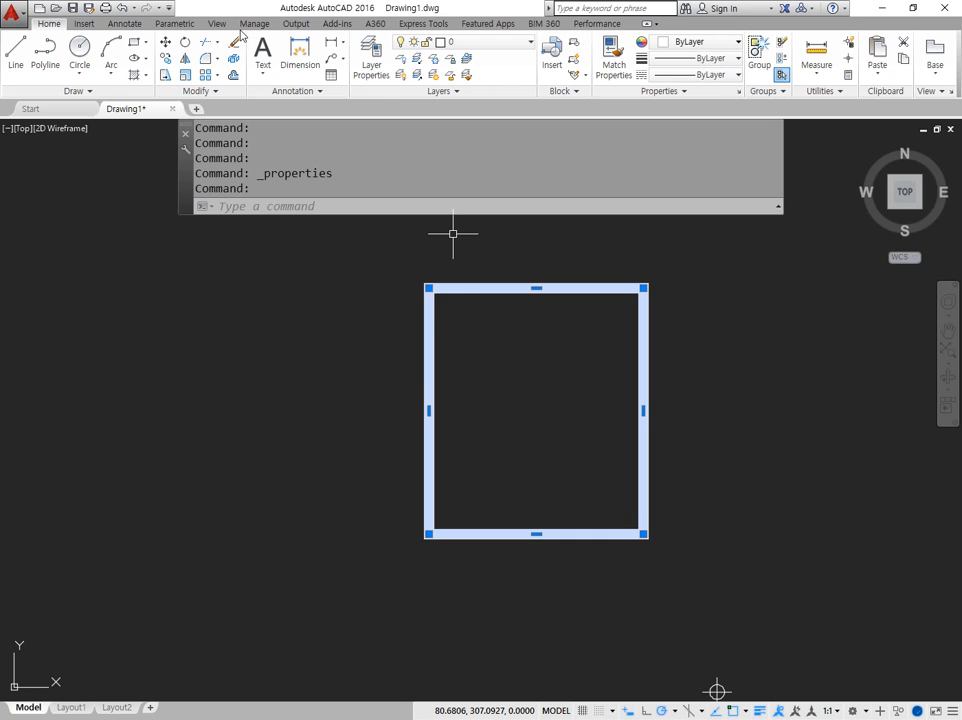
Step: Point out the Explode tool, highlight eXplode and its X alias in the Notepad command list, and return to AutoCAD
mouse_move(242, 69)
mouse_down()
mouse_move(224, 64)
mouse_move(236, 46)
mouse_move(247, 68)
mouse_up()
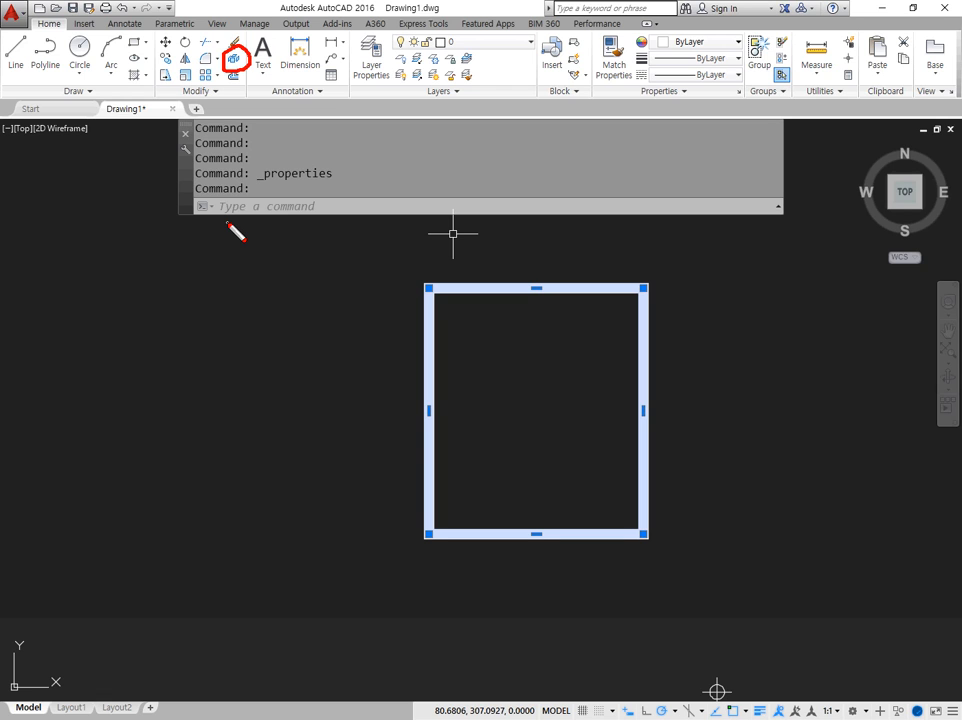
key(Escape)
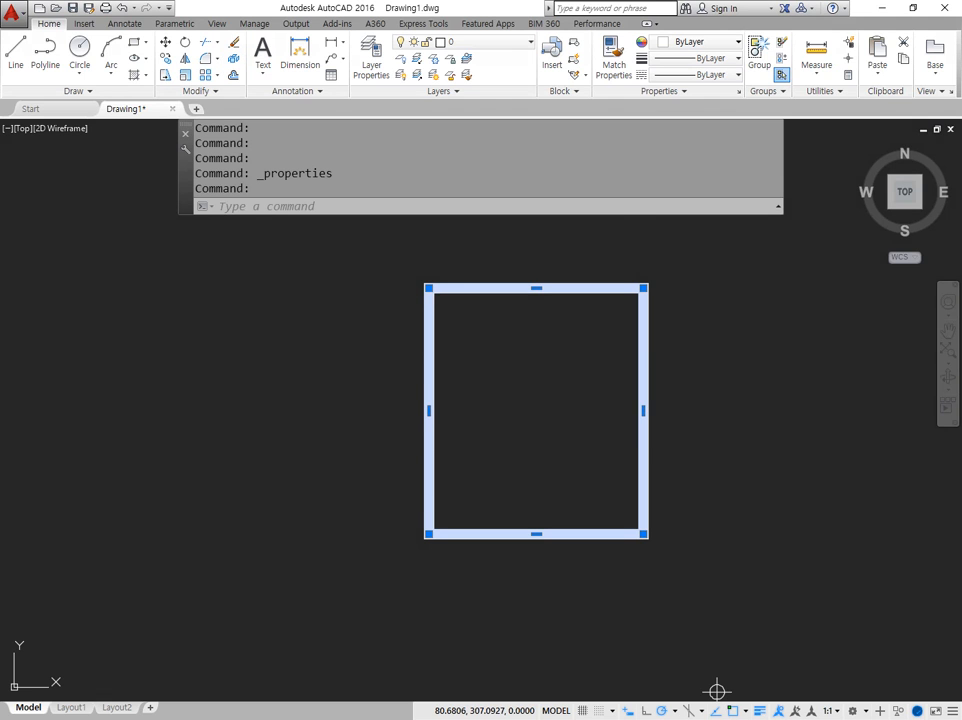
key(alt+Tab)
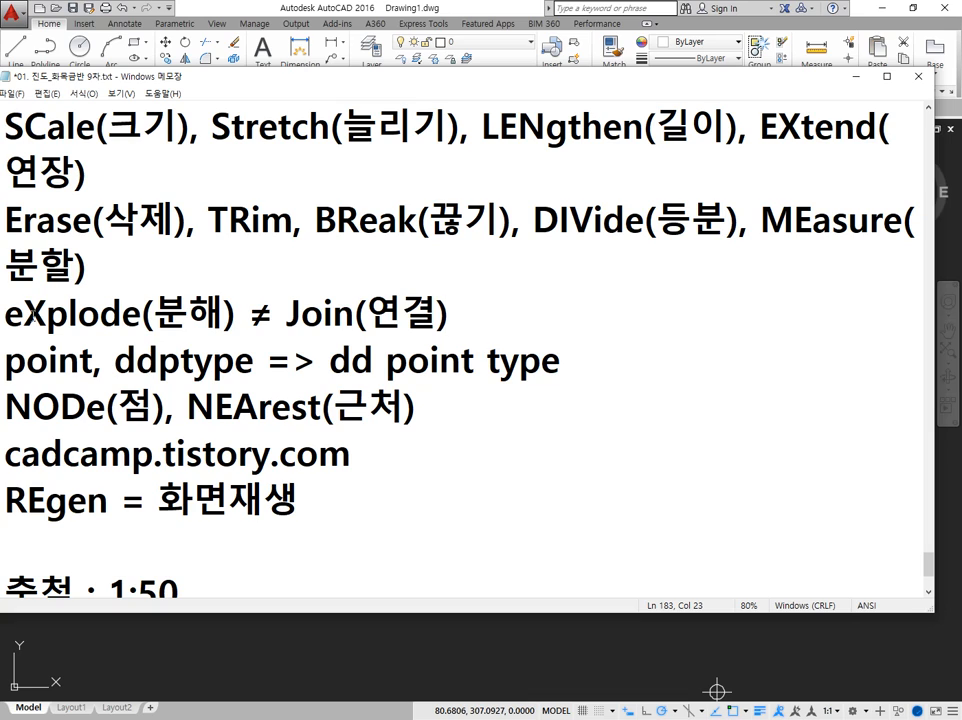
click(33, 315)
key(shift+Right)
double_click(10, 317)
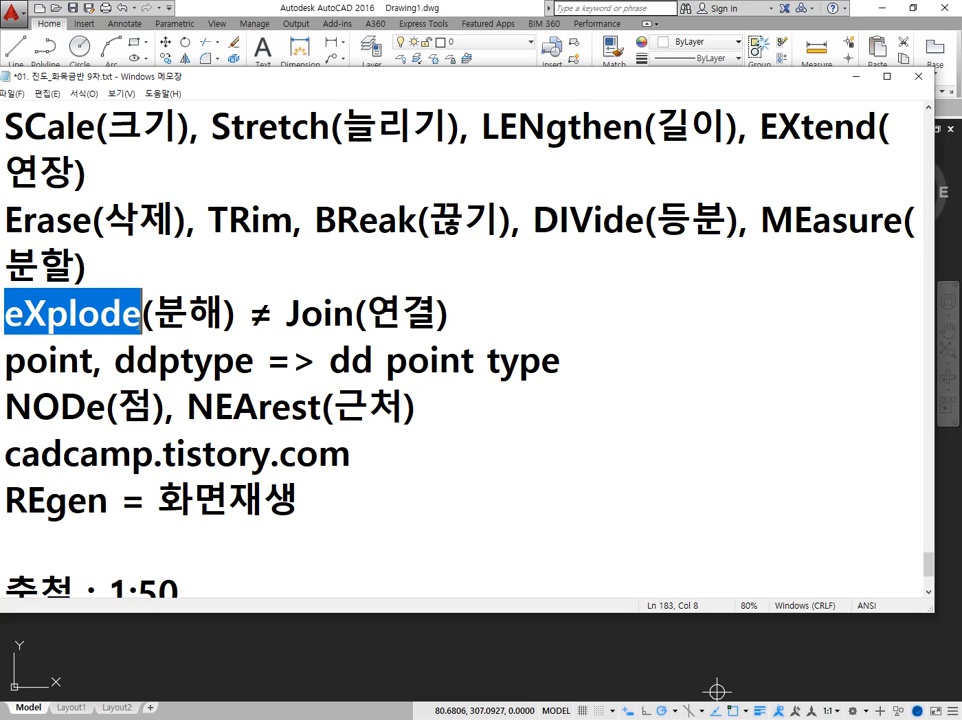
click(47, 324)
drag(22, 318, 44, 315)
click(320, 6)
key(ctrl+alt+d)
mouse_move(237, 76)
mouse_down()
mouse_move(226, 70)
mouse_move(239, 46)
mouse_up()
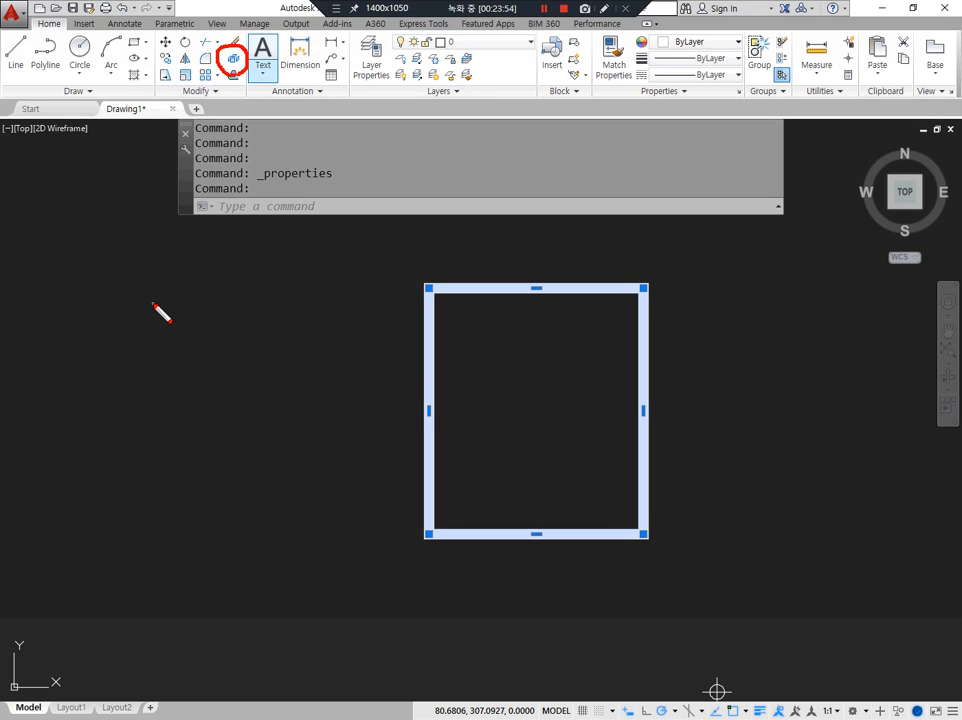
key(ctrl+alt+d)
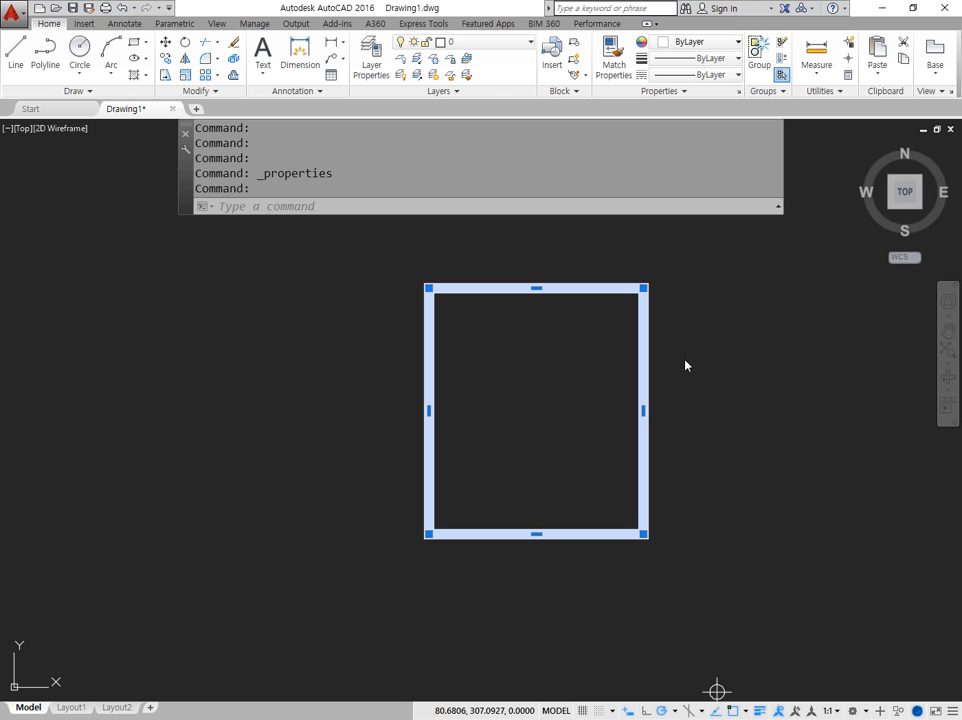
Step: Explode the selected wide rectangle into separate lines
click(346, 204)
text(x)
key(Return)
Step: Erase the exploded rectangle's upper and lower lines one at a time, then undo both erasures
click(540, 314)
click(529, 257)
text(e)
key(Return)
click(557, 446)
click(506, 632)
text(e)
key(Return)
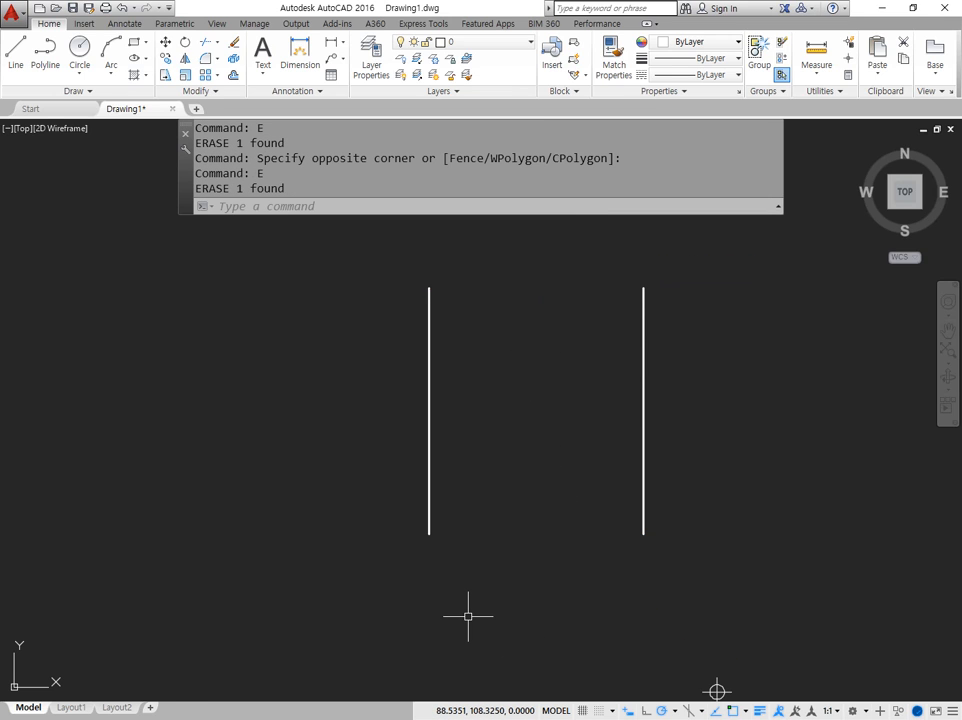
key(ctrl+z)
key(ctrl+z)
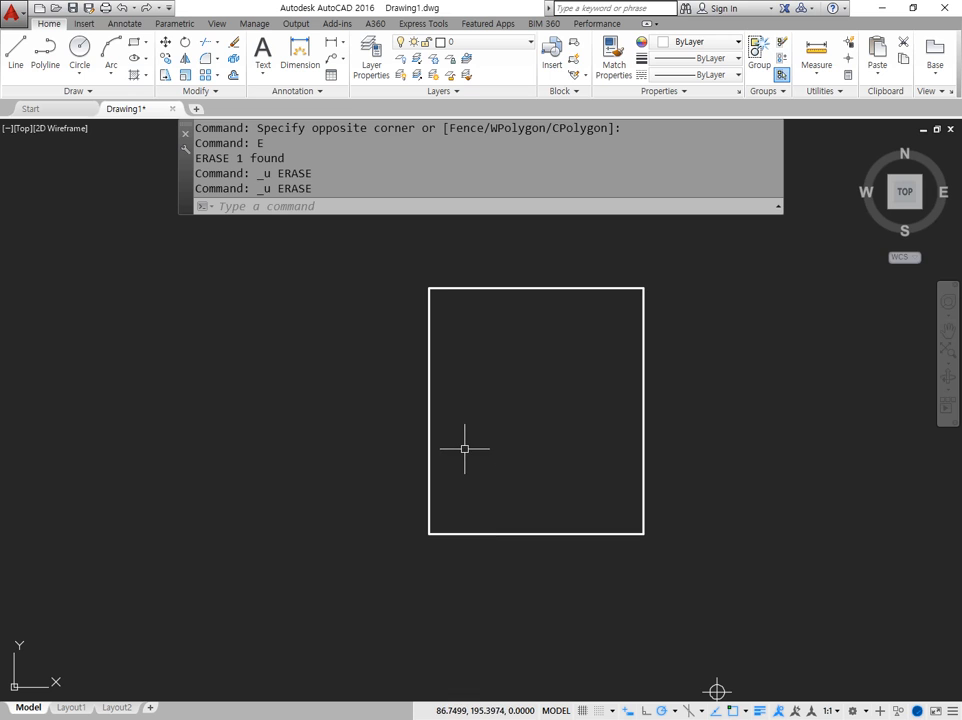
Step: Move the exploded rectangle's left and right lines horizontally outward, one at a time
text(m)
key(Return)
click(463, 436)
click(404, 417)
key(Return)
click(527, 412)
click(441, 412)
key(Return)
click(657, 423)
click(534, 434)
key(Return)
click(474, 445)
click(558, 446)
Step: Move the exploded rectangle's upper line up and its lower line down, each as a separate object
key(Return)
click(543, 360)
click(512, 254)
key(Return)
click(498, 406)
click(497, 351)
key(Return)
click(550, 479)
click(490, 576)
key(Return)
click(511, 386)
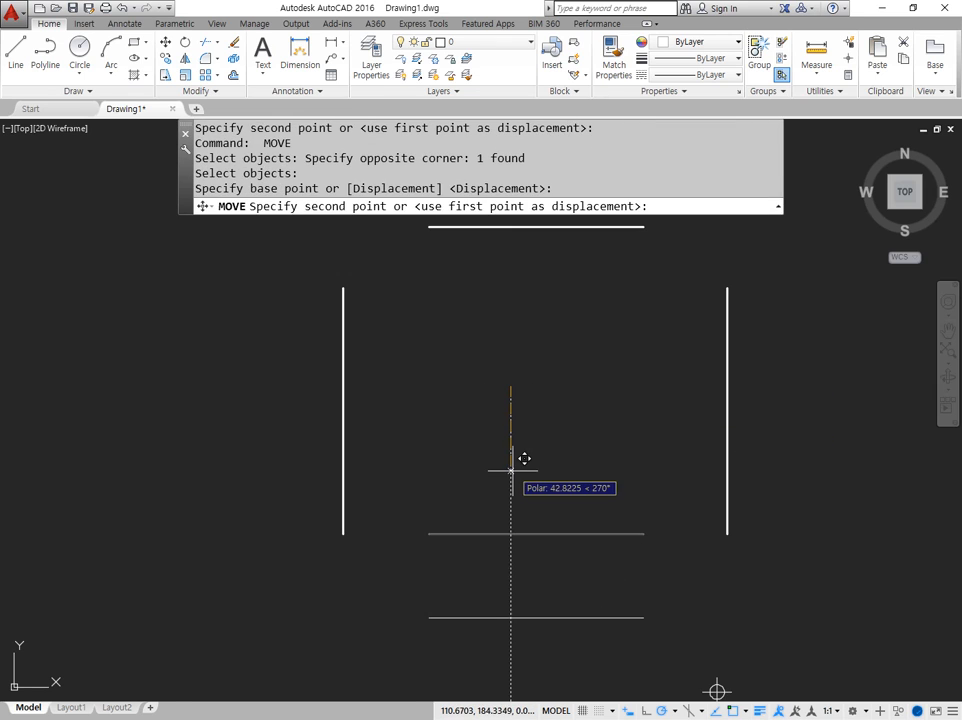
click(511, 470)
Step: Undo the four line moves to restore the rectangle's sides to their original positions
key(ctrl+z)
key(ctrl+z)
key(ctrl+z)
key(ctrl+z)
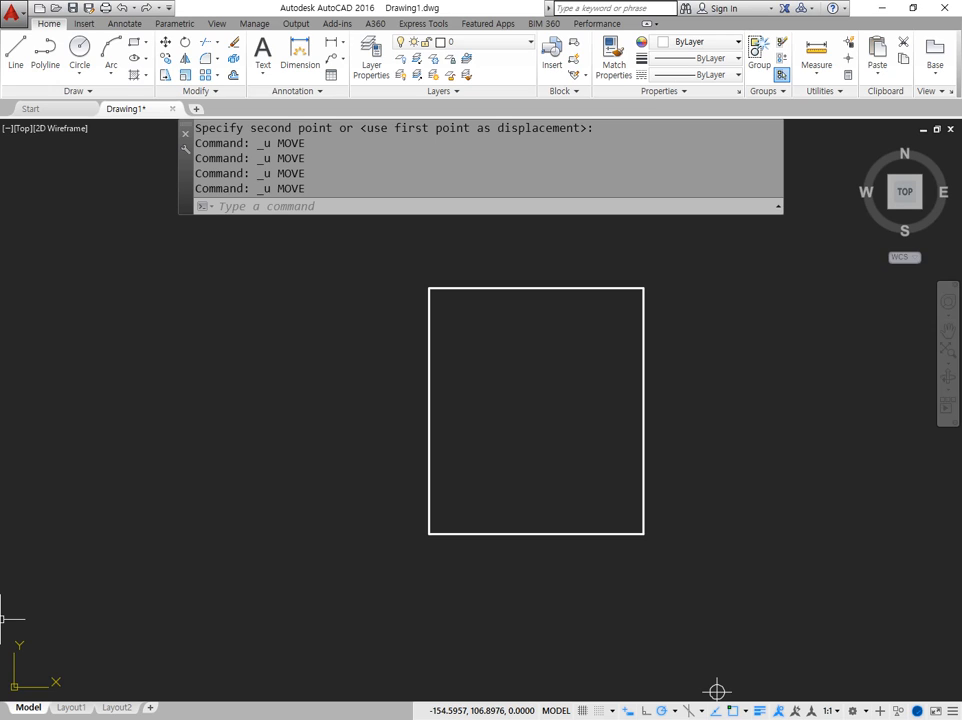
Step: Switch to the Notepad command list and highlight the Join(연결) entry
key(alt+Tab)
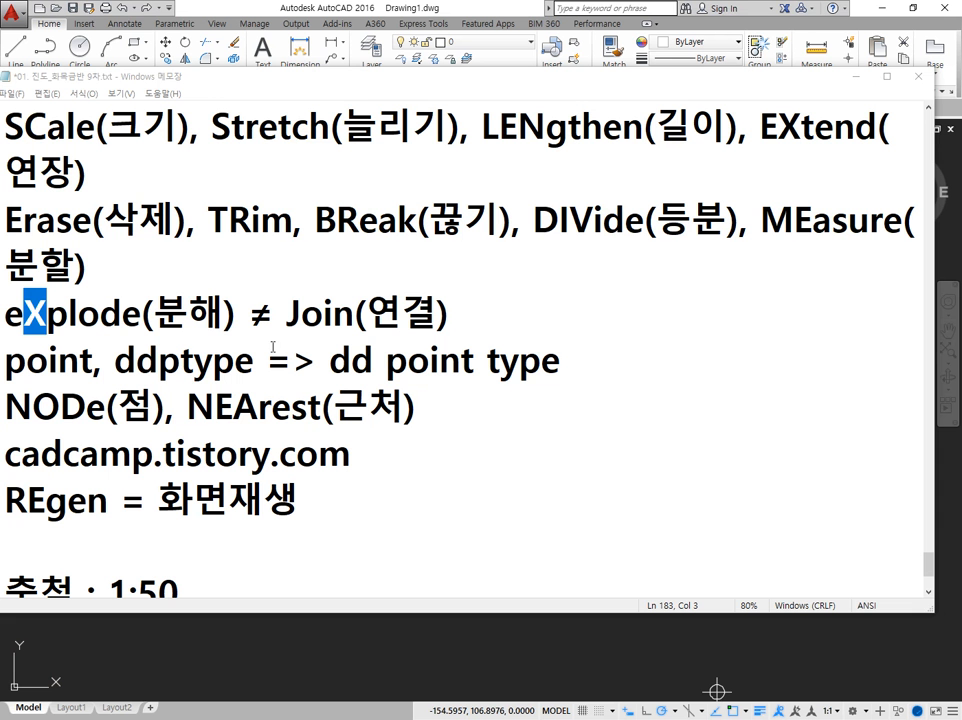
drag(287, 314, 448, 314)
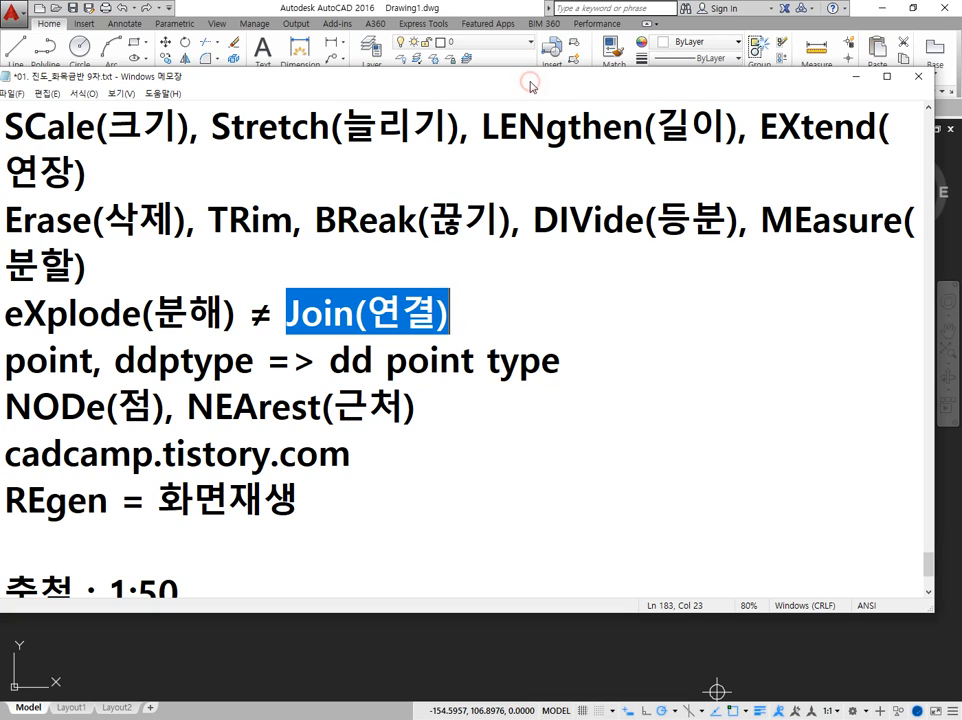
Step: Switch back to the AutoCAD drawing and undo the last pan
click(185, 10)
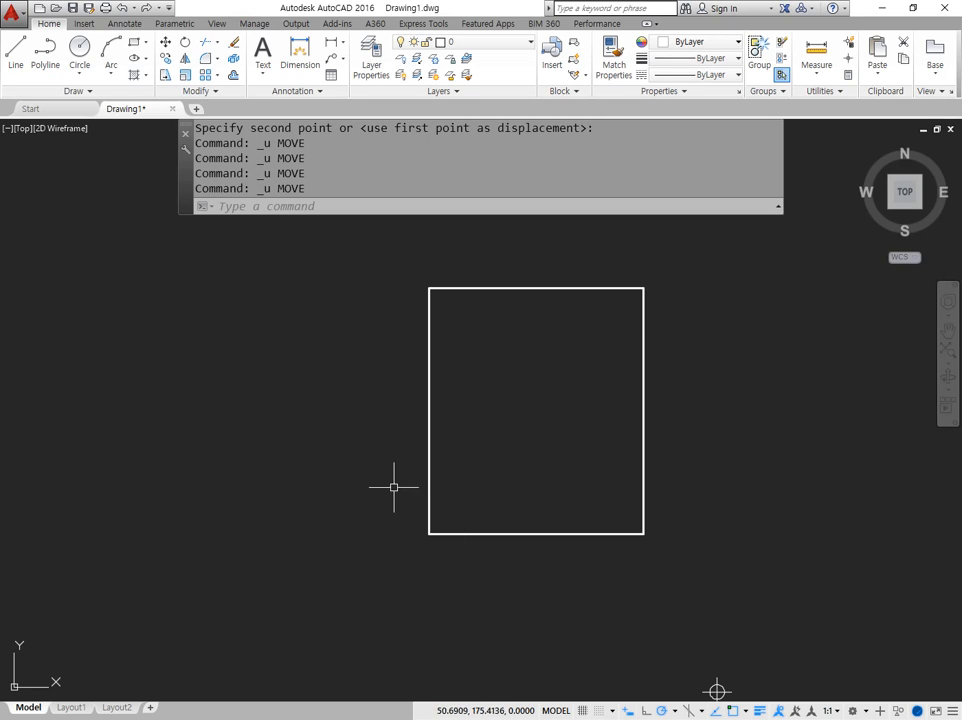
text(u)
middle_drag(365, 440, 305, 404)
key(Return)
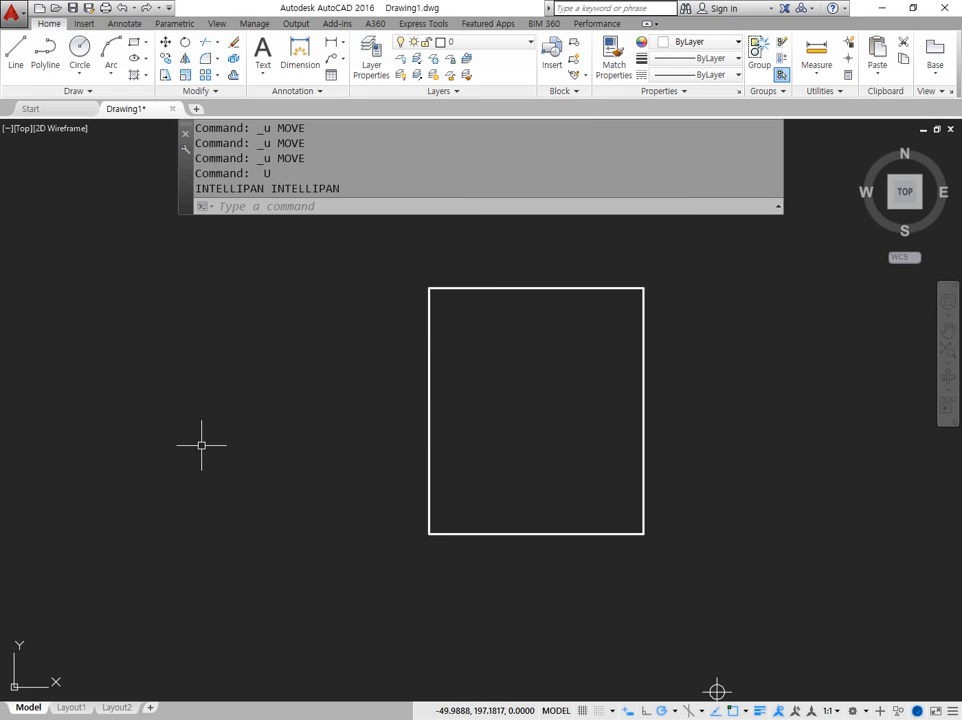
Step: Draw three connected, collinear horizontal line segments in the empty area above the rectangle
scroll(208, 440, down, 2)
middle_drag(208, 440, 281, 573)
scroll(347, 405, up, 4)
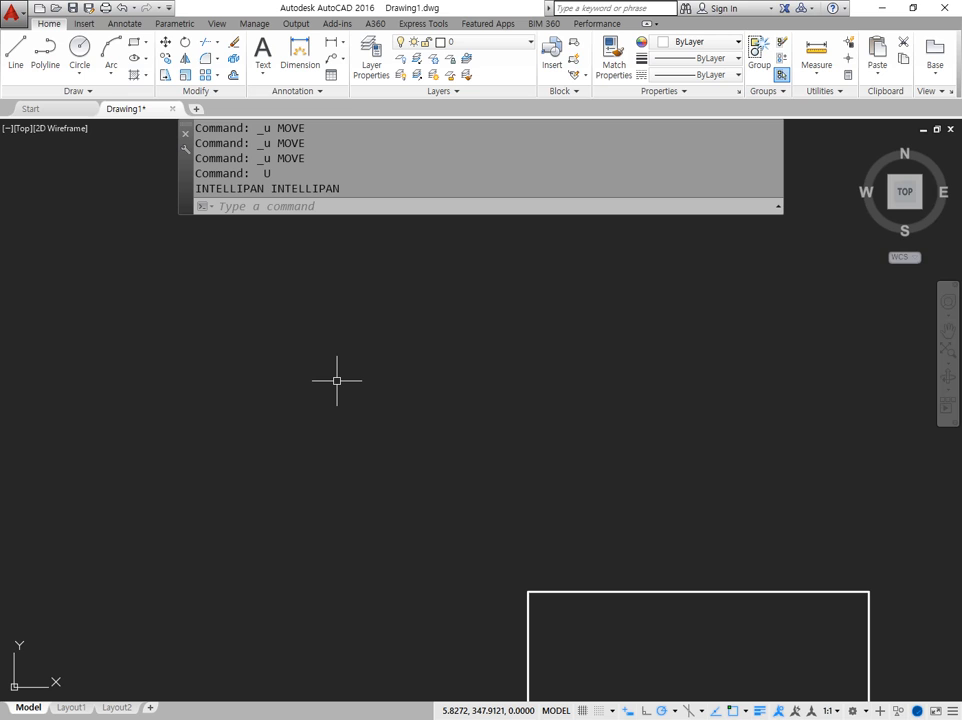
text(l)
key(Return)
click(293, 380)
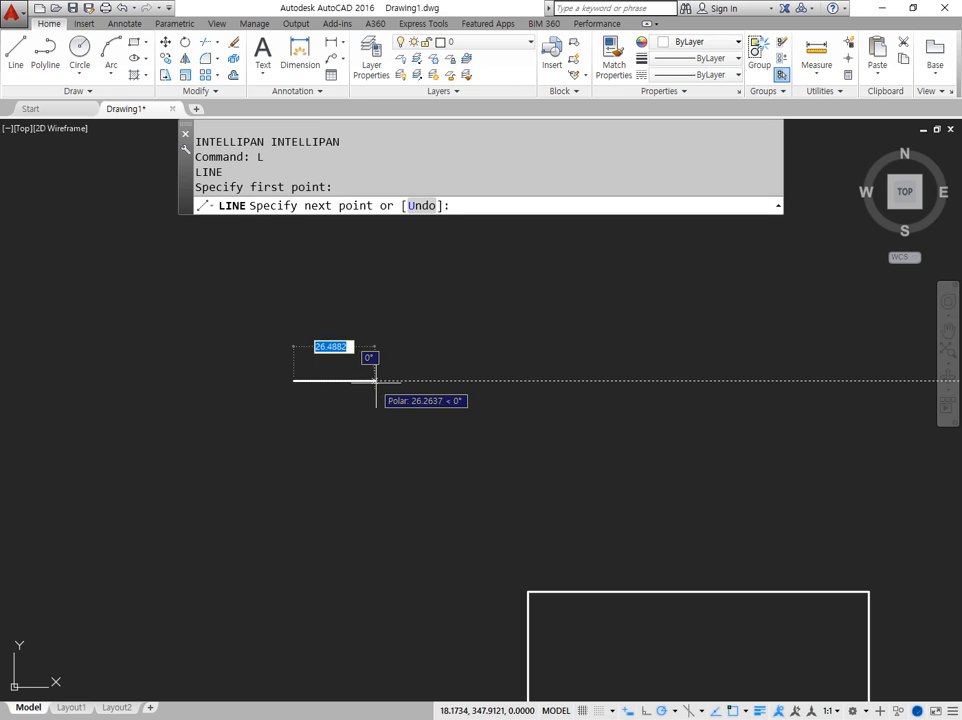
click(407, 380)
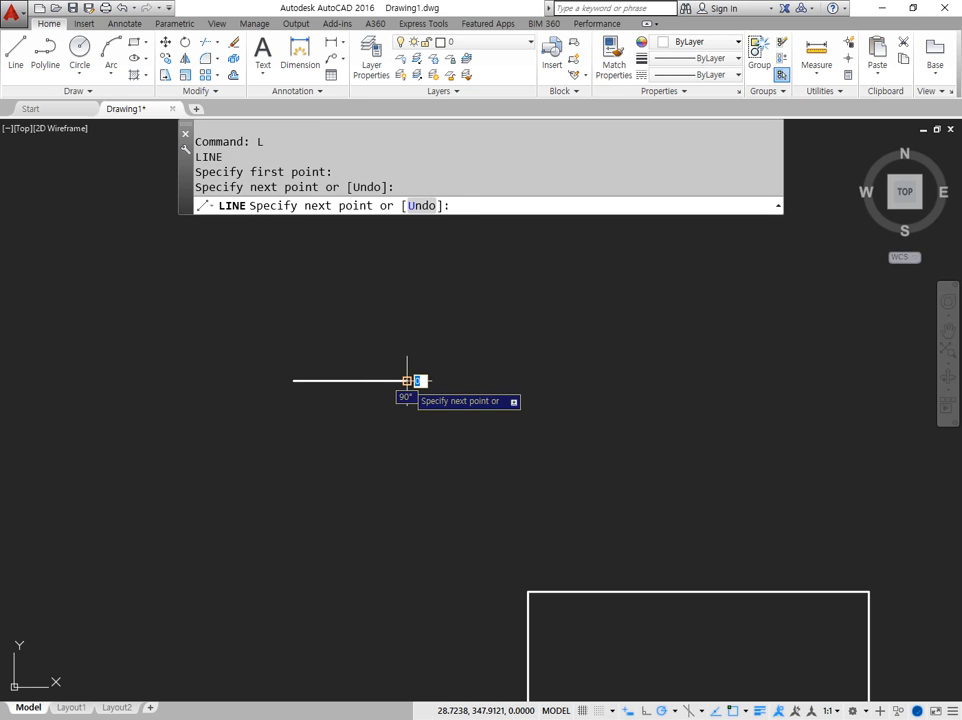
click(553, 380)
click(715, 380)
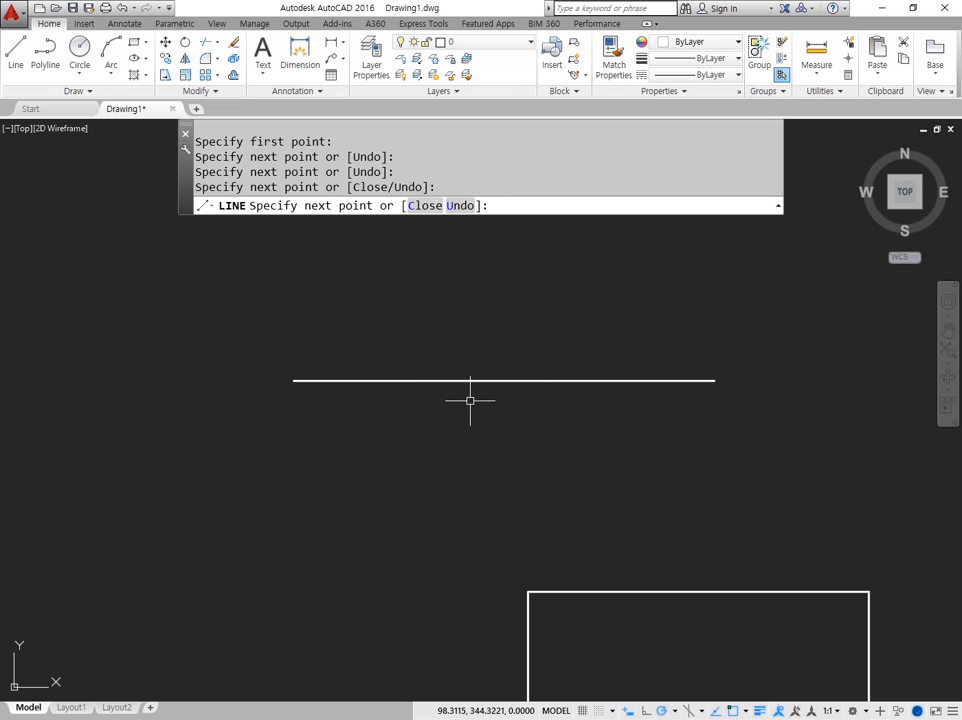
key(Return)
Step: Erase the middle segment to leave a gap between the two outer lines
drag(500, 393, 461, 431)
text(e)
key(Return)
scroll(494, 363, up, 2)
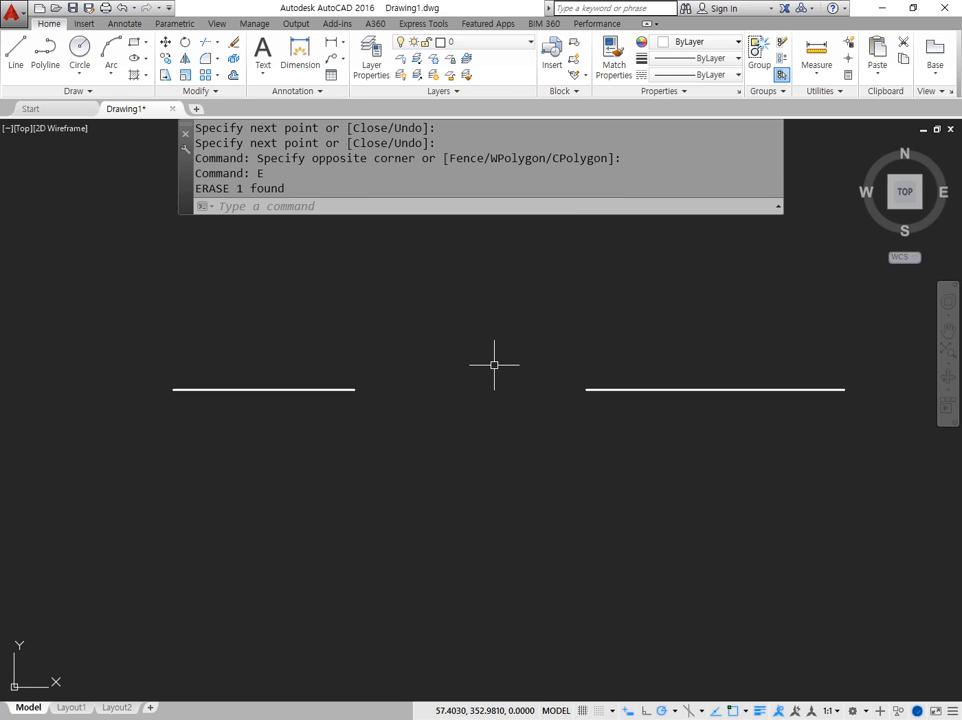
drag(300, 410, 310, 406)
drag(719, 401, 728, 375)
drag(311, 393, 697, 402)
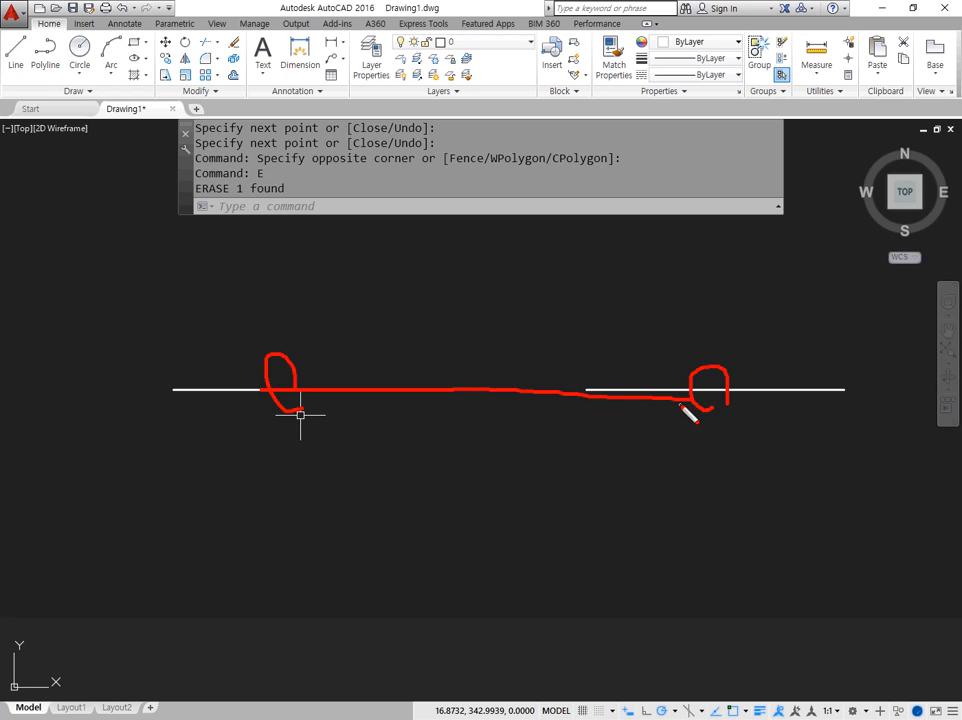
key(Escape)
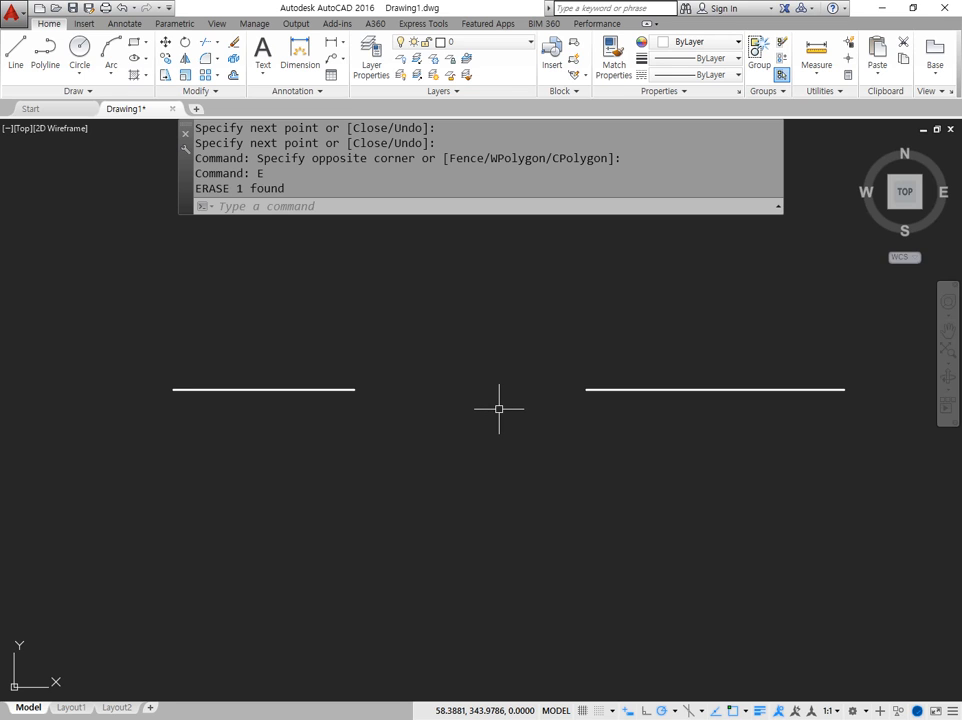
Step: Join the two separated collinear lines into one across the gap, and undo the join
text(j)
key(Return)
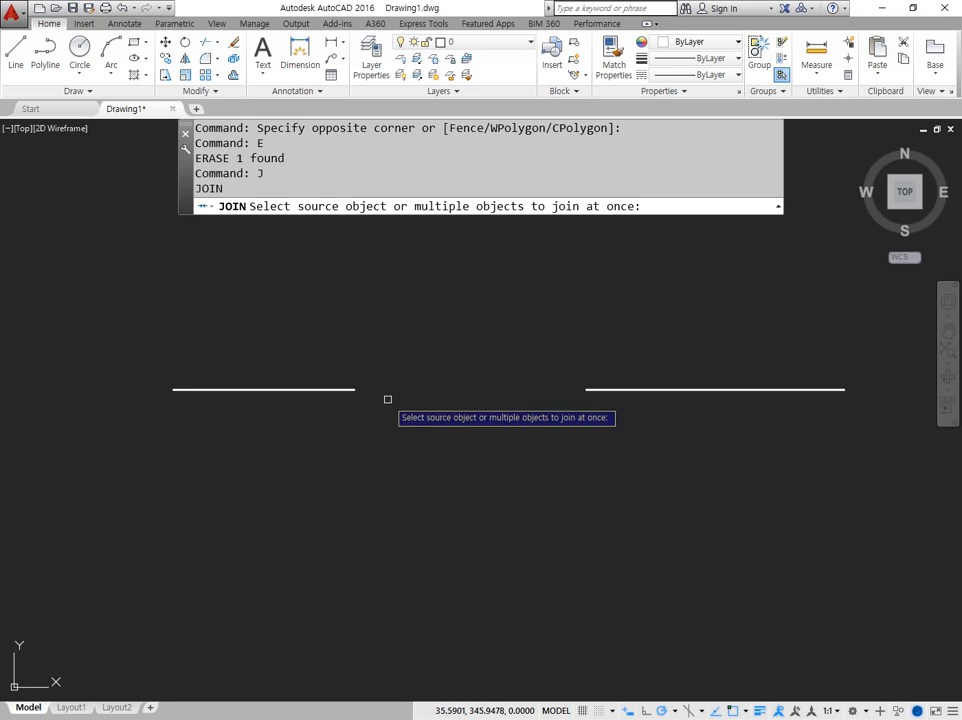
click(333, 389)
click(631, 389)
key(Return)
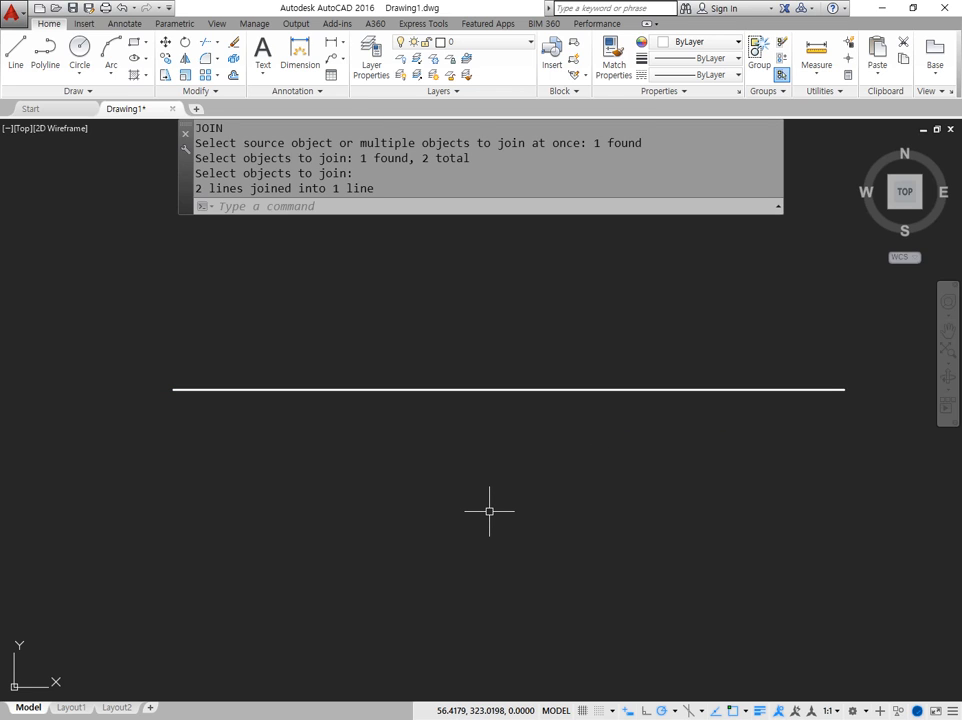
key(ctrl+z)
Step: Change the left line segment to the cen layer and clear the selection
click(300, 407)
click(278, 368)
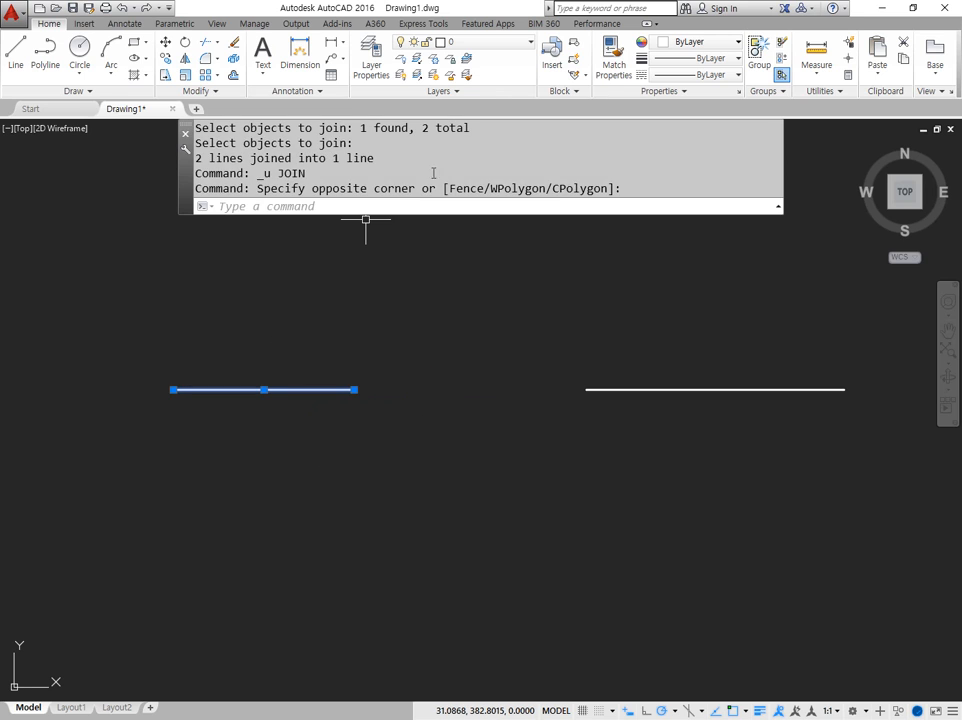
click(480, 42)
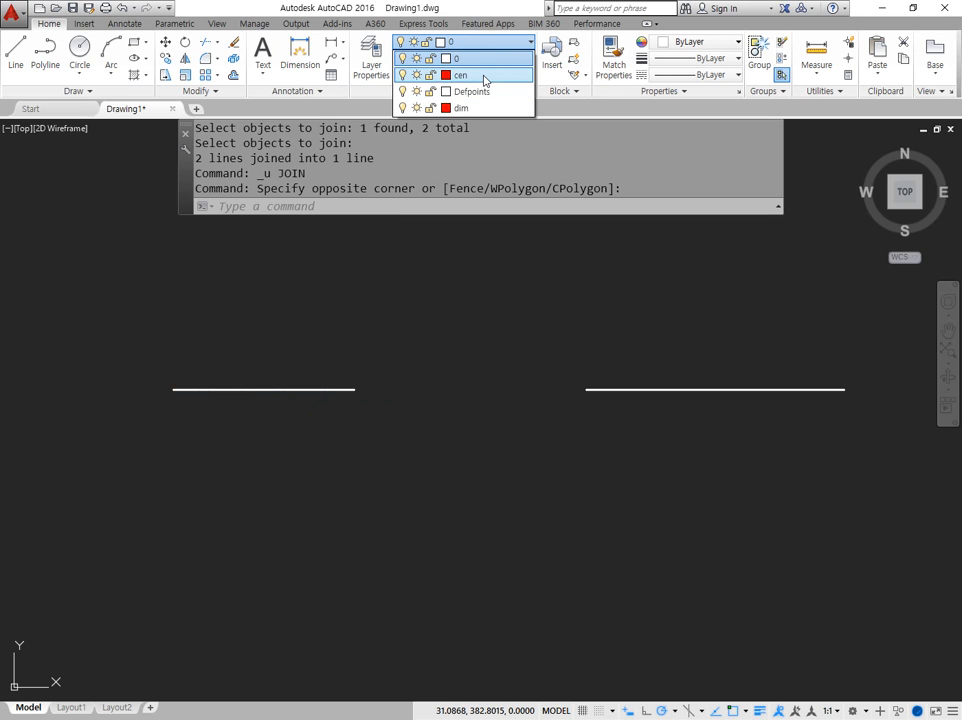
click(483, 76)
key(Escape)
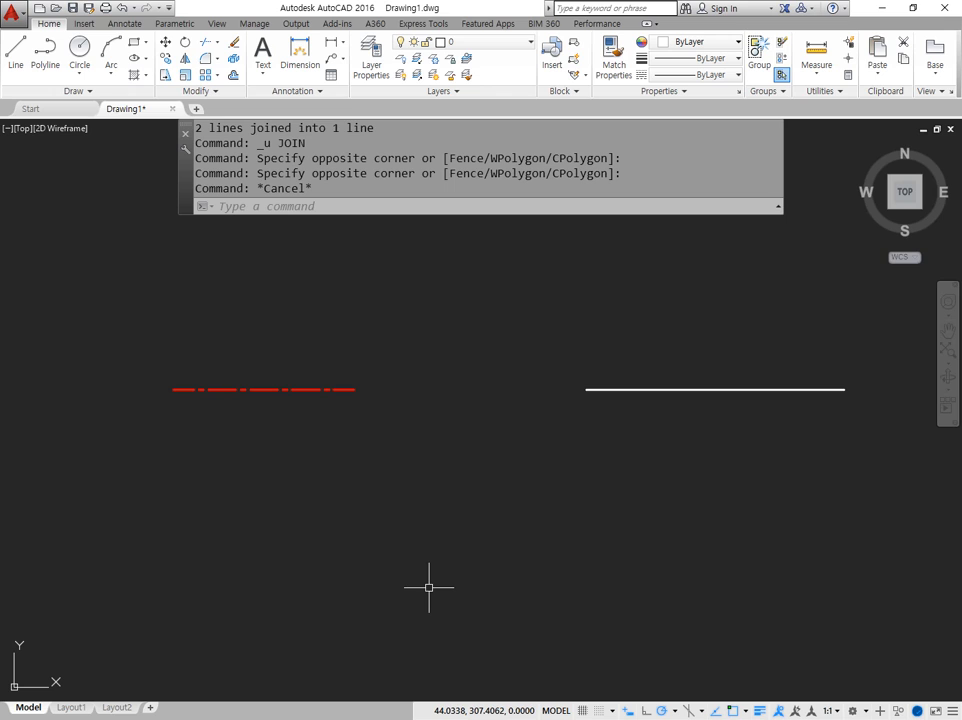
Step: Join the two lines with the red cen-layer line as the source object, and undo the join
text(J)
key(Return)
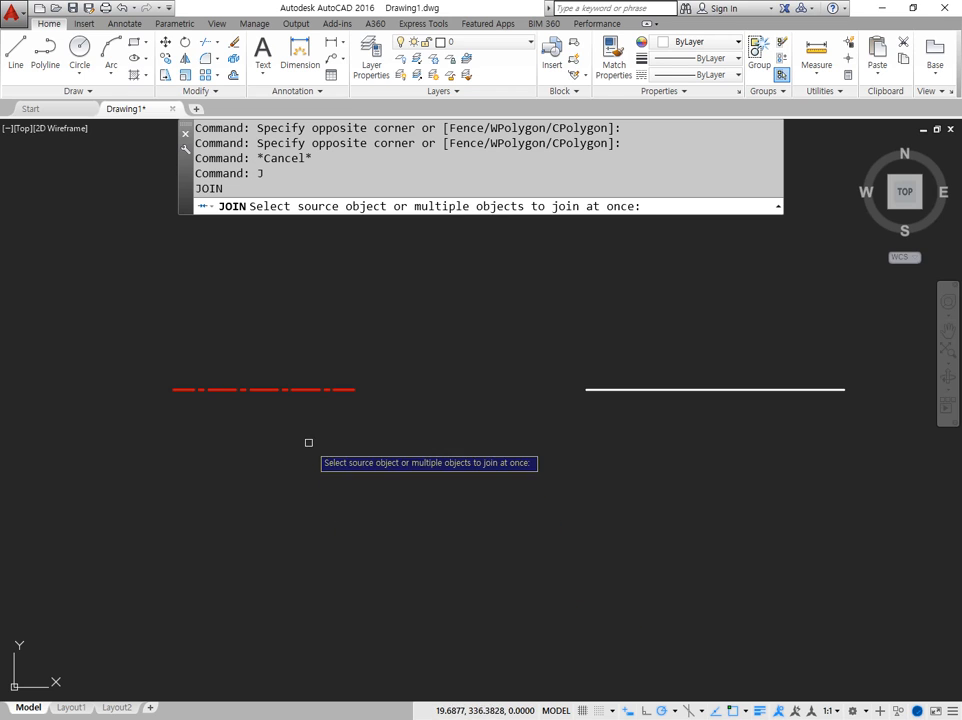
click(301, 389)
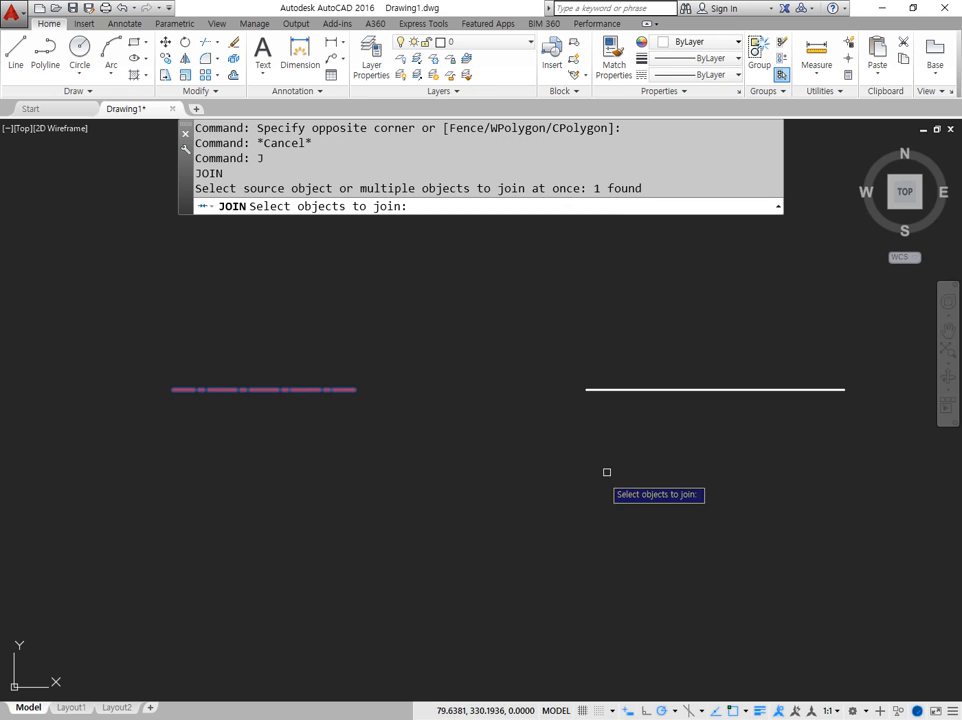
click(695, 389)
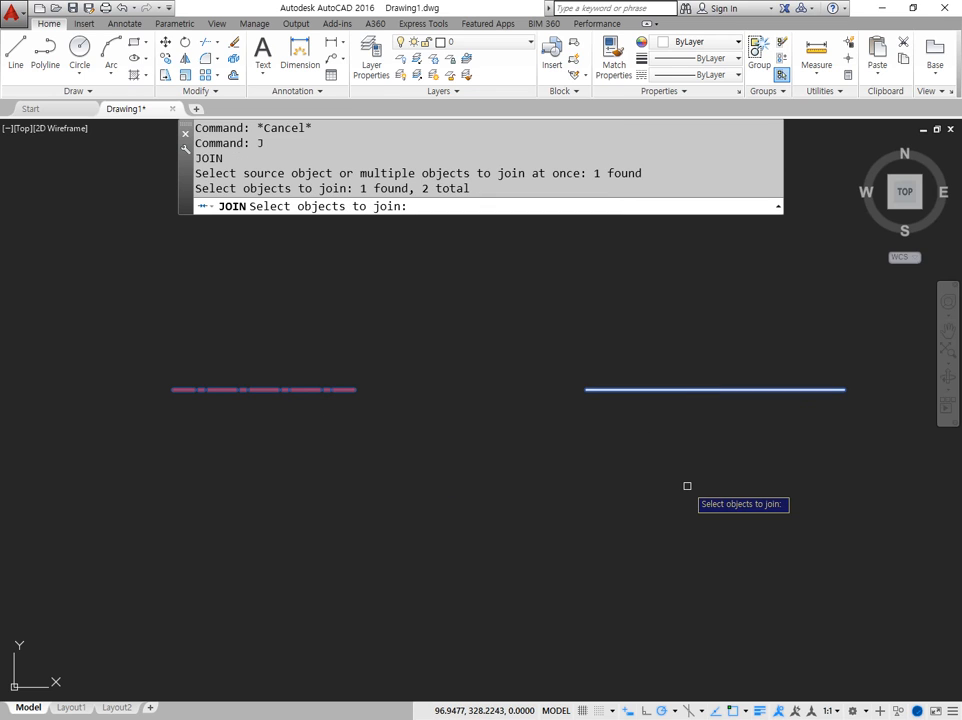
mouse_move(648, 426)
mouse_down()
mouse_move(712, 405)
mouse_move(668, 362)
mouse_move(328, 386)
mouse_up()
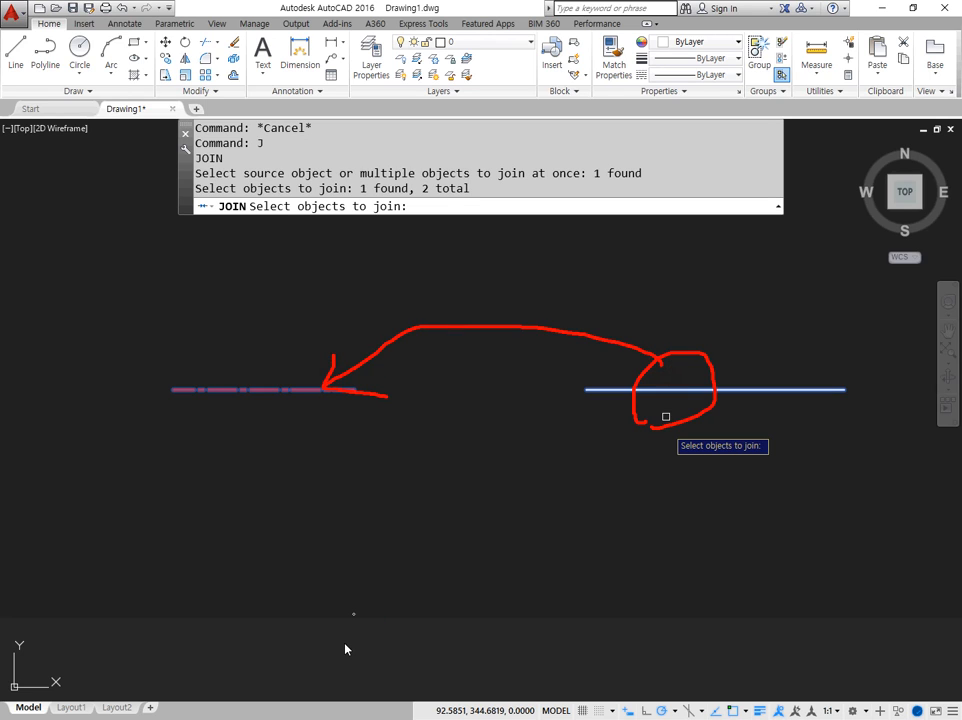
key(Return)
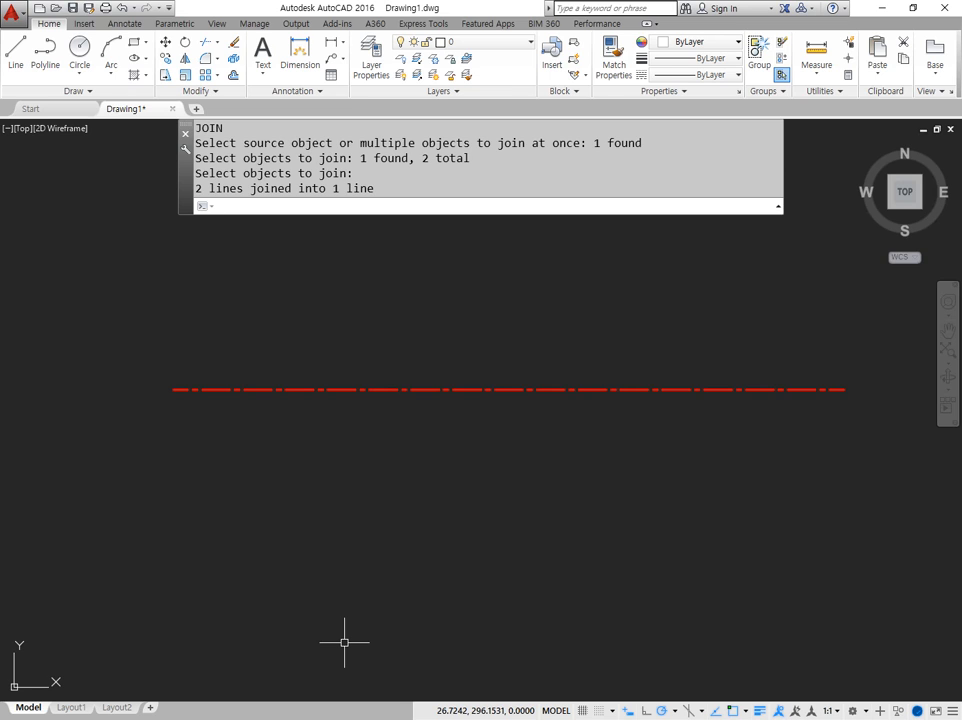
key(ctrl+z)
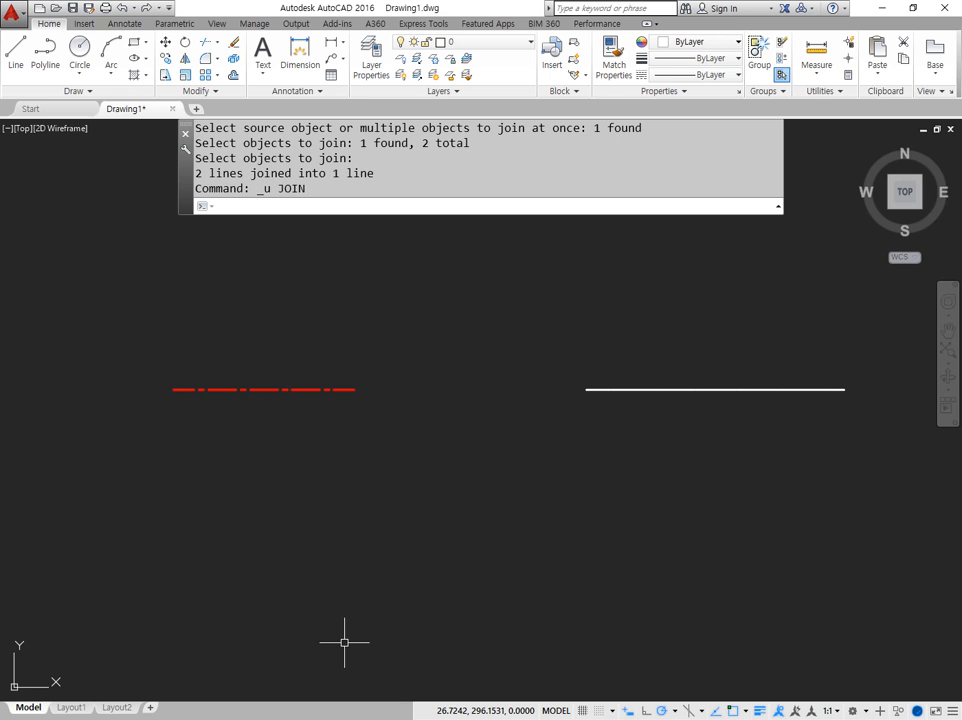
Step: Join the two lines with the white layer 0 line as the source object, and undo the join
text(j)
key(Return)
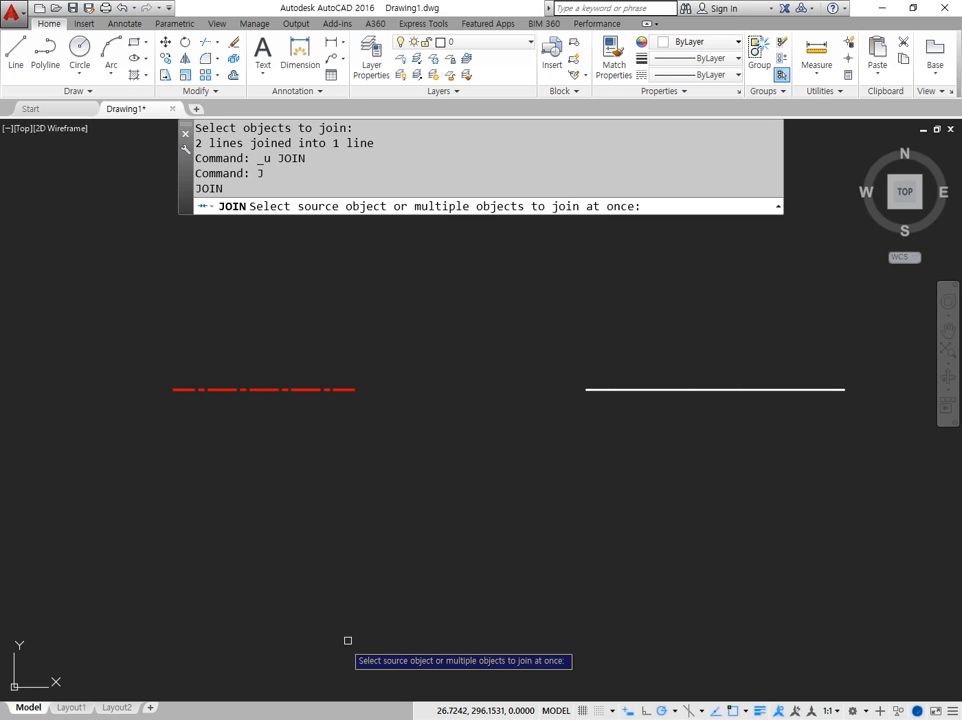
click(672, 388)
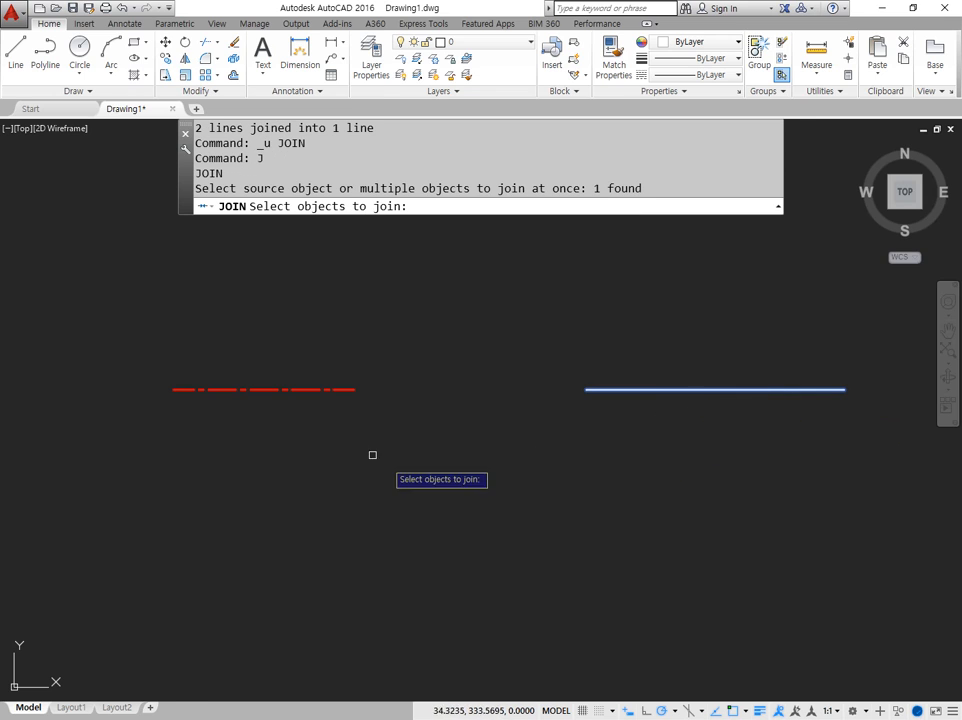
click(337, 389)
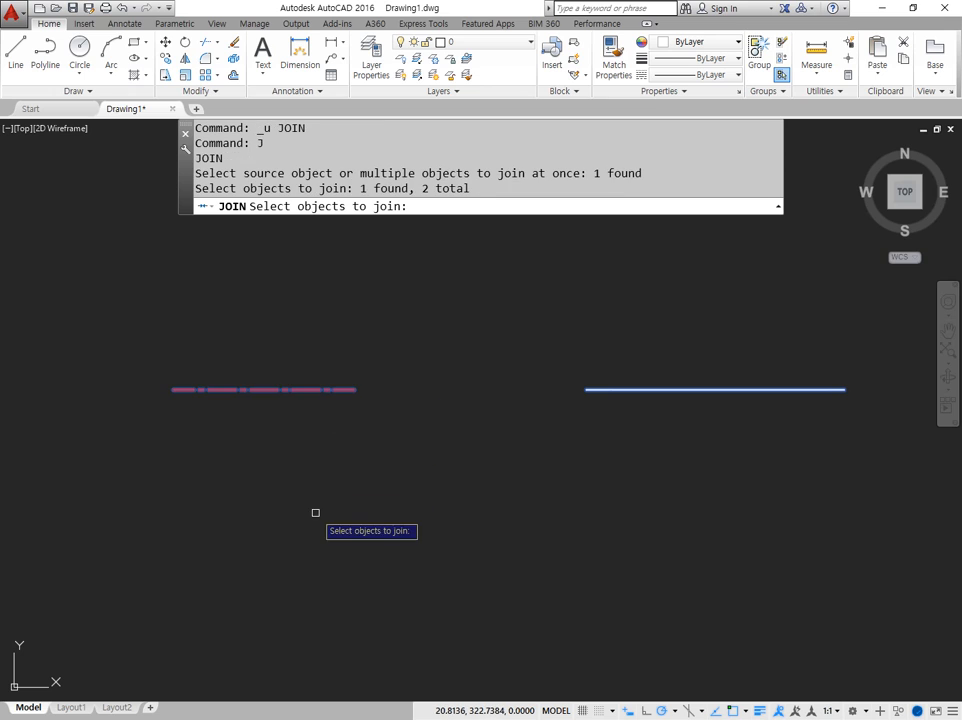
key(Return)
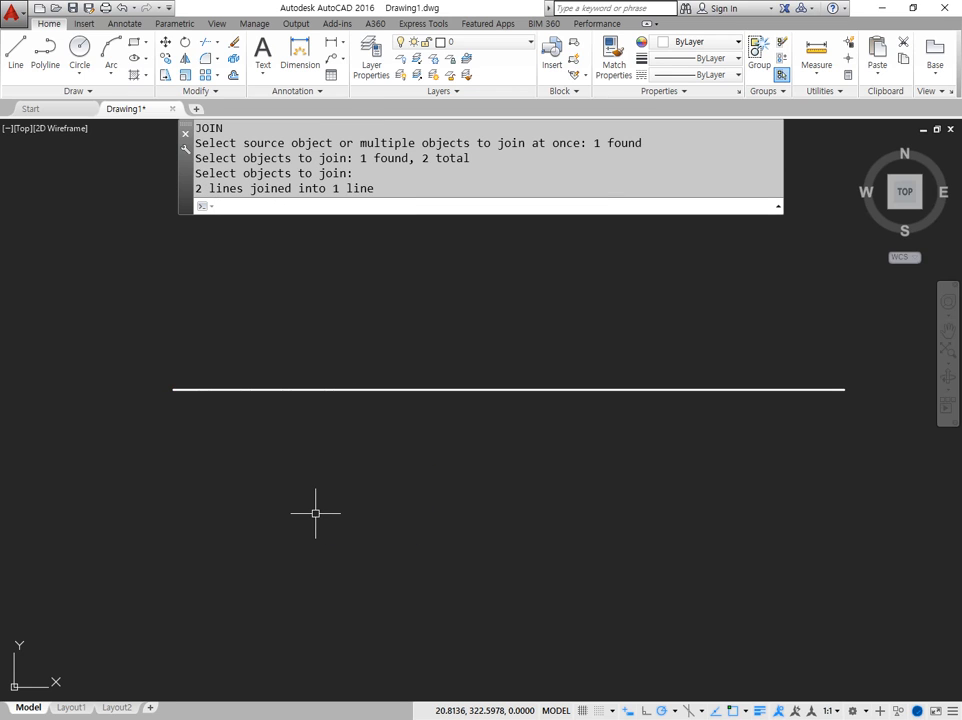
click(201, 93)
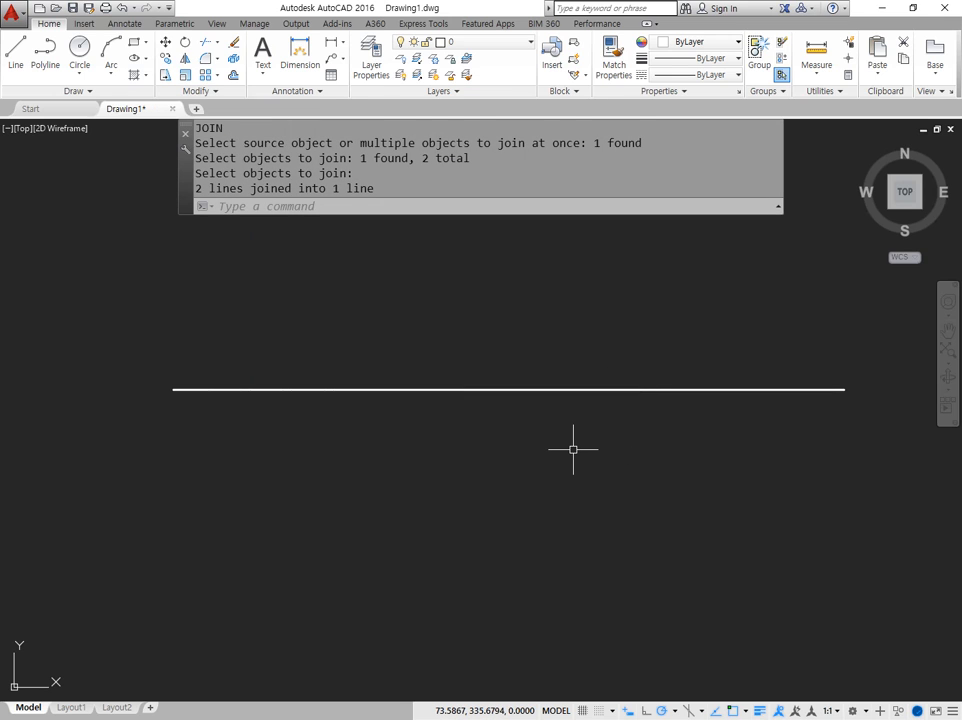
key(ctrl+z)
Step: Repeat the join with the red cen-layer line picked first and the white line second, and undo it
text(j)
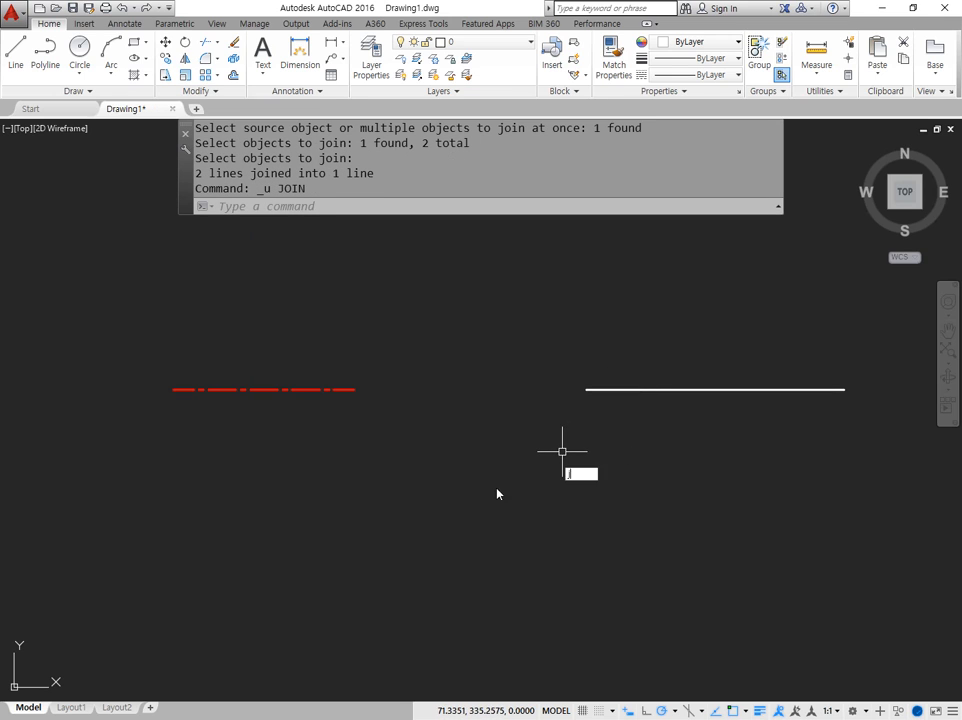
key(Return)
click(343, 389)
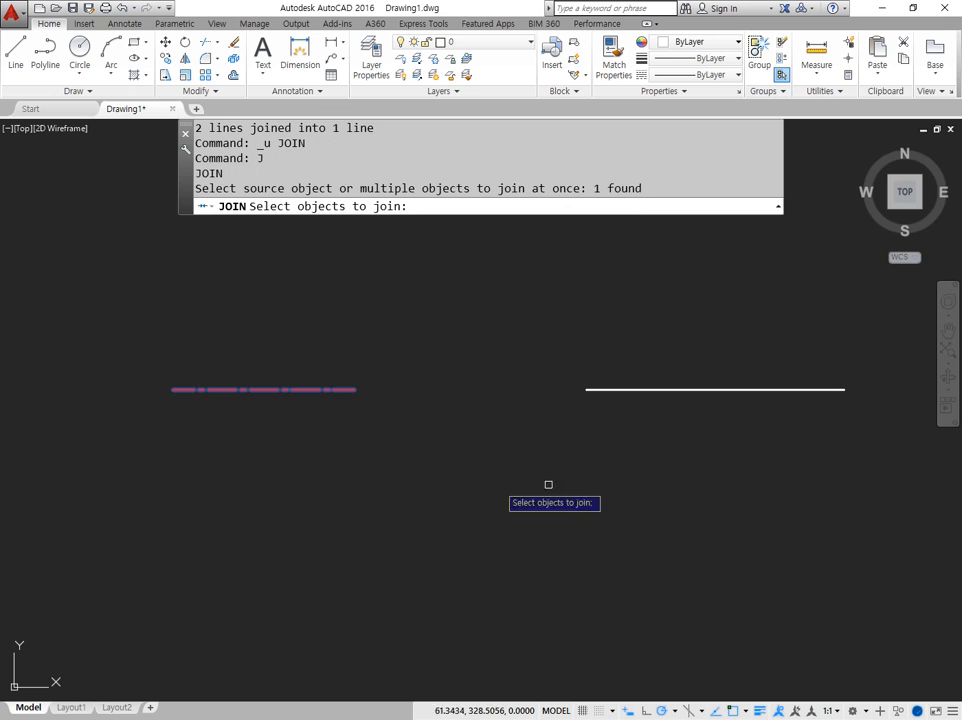
click(689, 390)
key(Return)
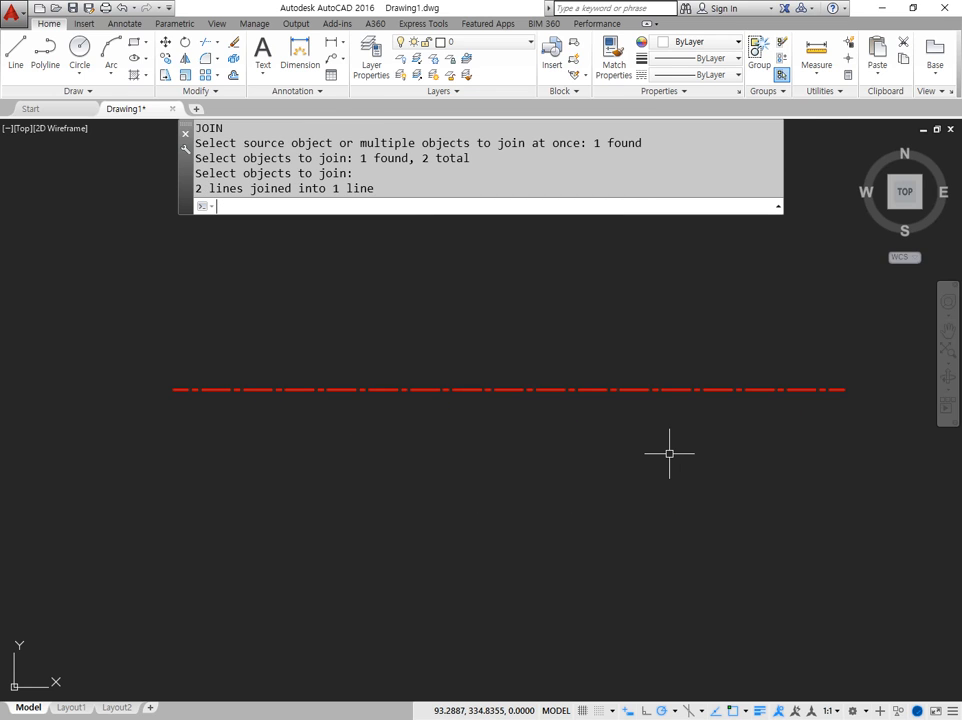
key(ctrl+z)
Step: Join the red and white lines by selecting both together with a crossing window begun beside the white line, and undo the join
text(J)
key(Return)
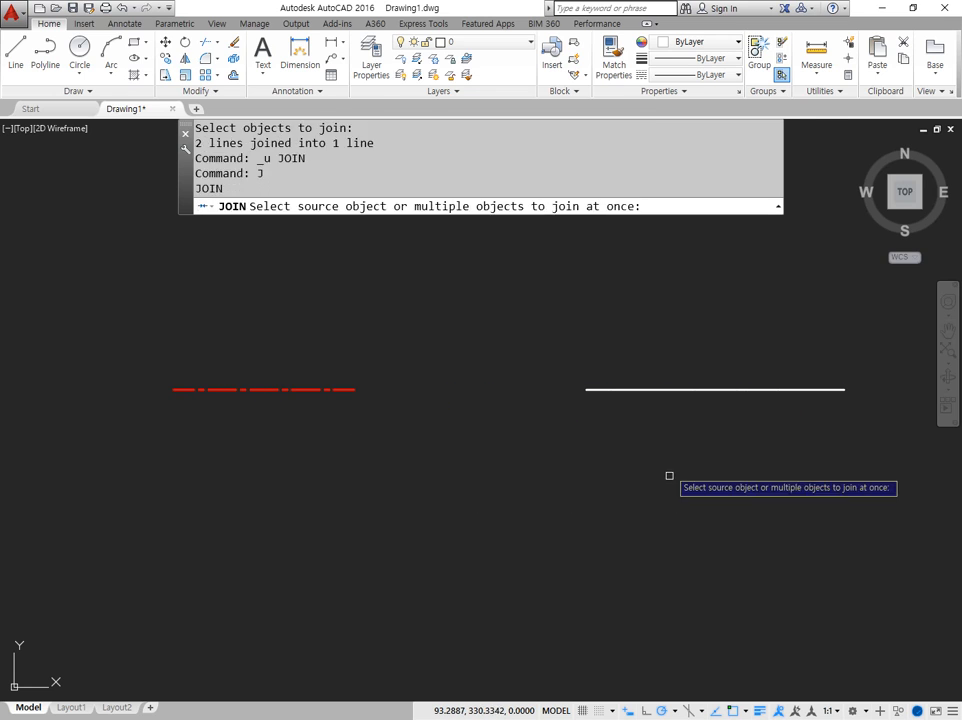
click(672, 537)
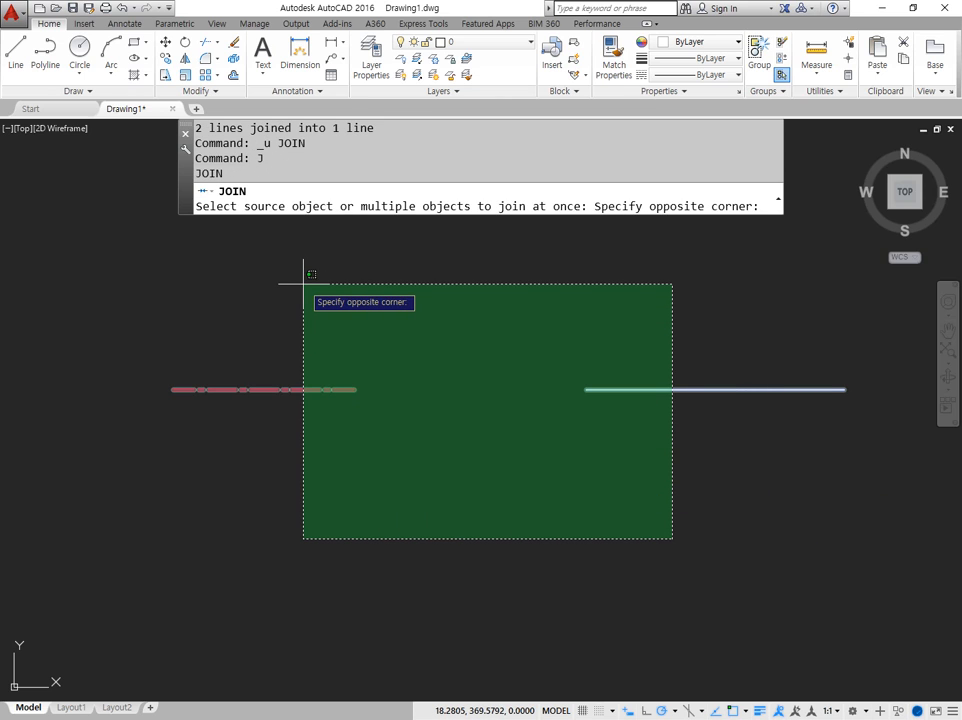
mouse_move(684, 558)
mouse_down()
mouse_move(664, 511)
mouse_move(664, 537)
mouse_move(393, 343)
mouse_up()
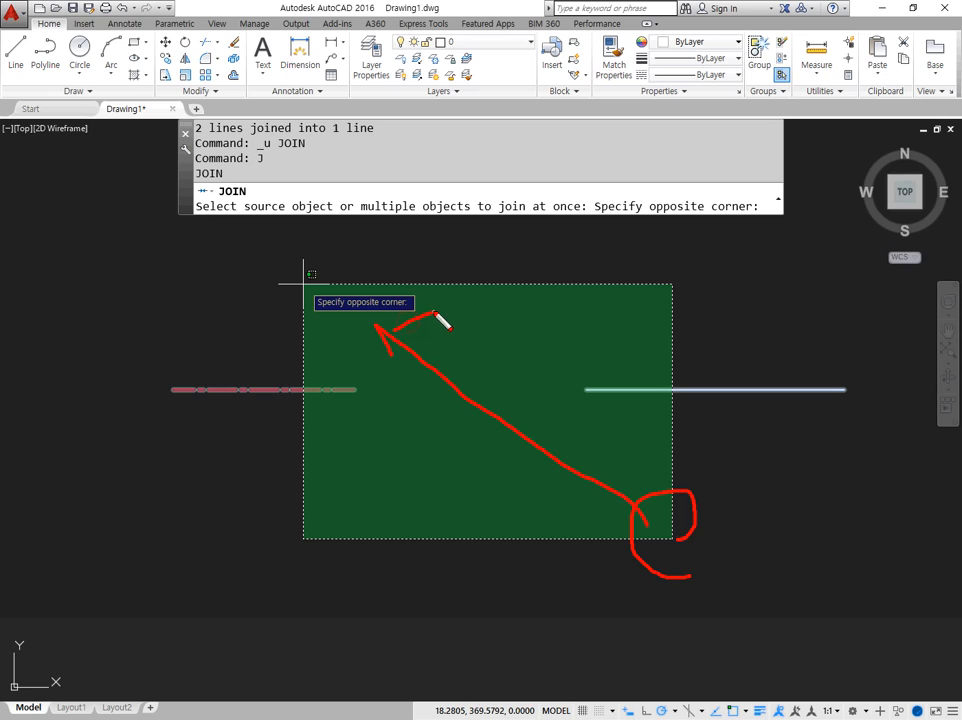
drag(678, 420, 688, 374)
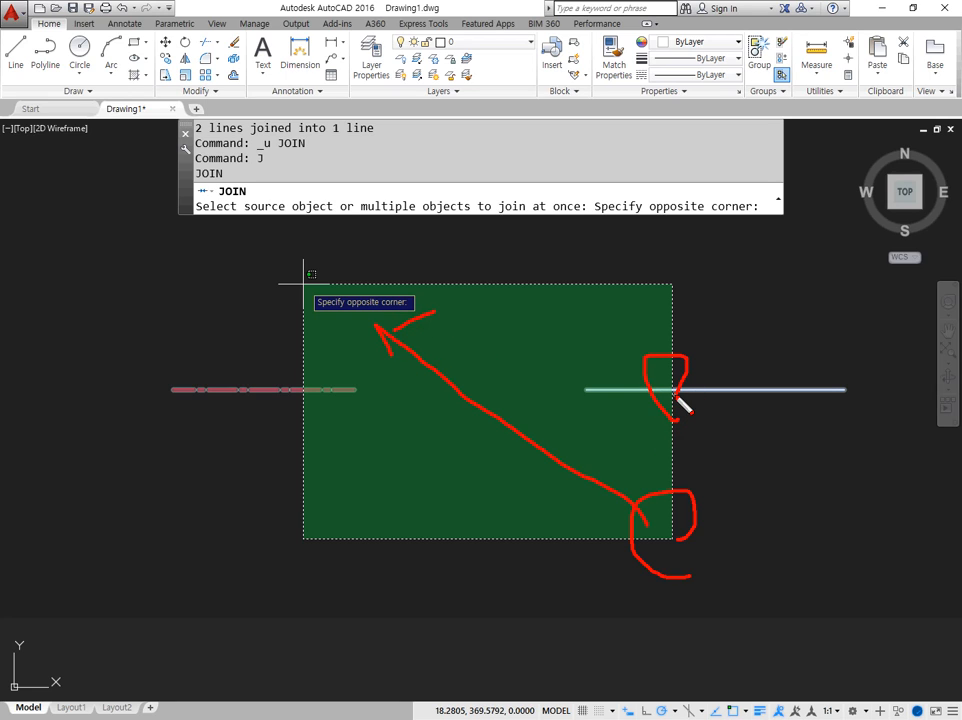
mouse_move(240, 347)
mouse_down()
mouse_move(251, 365)
mouse_move(314, 343)
mouse_up()
mouse_move(258, 448)
mouse_down()
mouse_move(262, 372)
mouse_move(689, 403)
mouse_up()
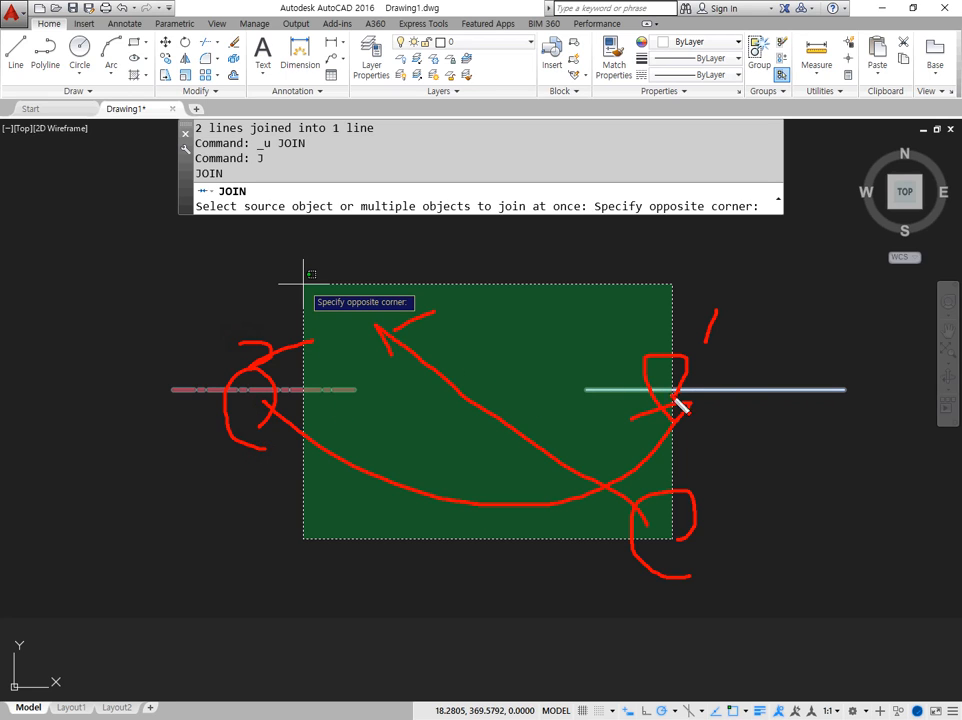
key(Escape)
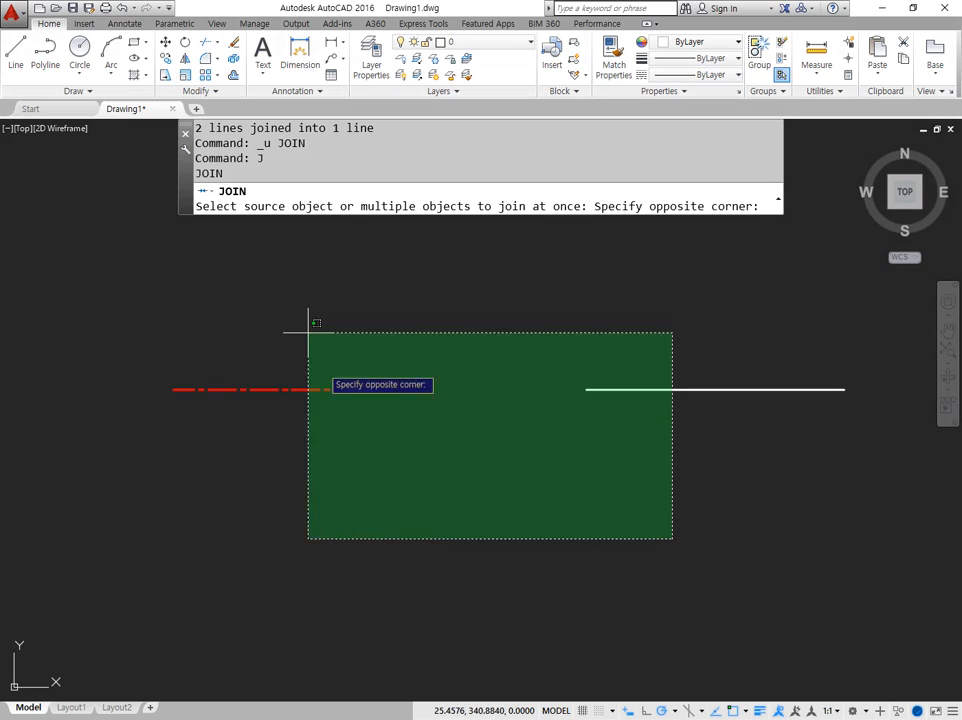
click(288, 276)
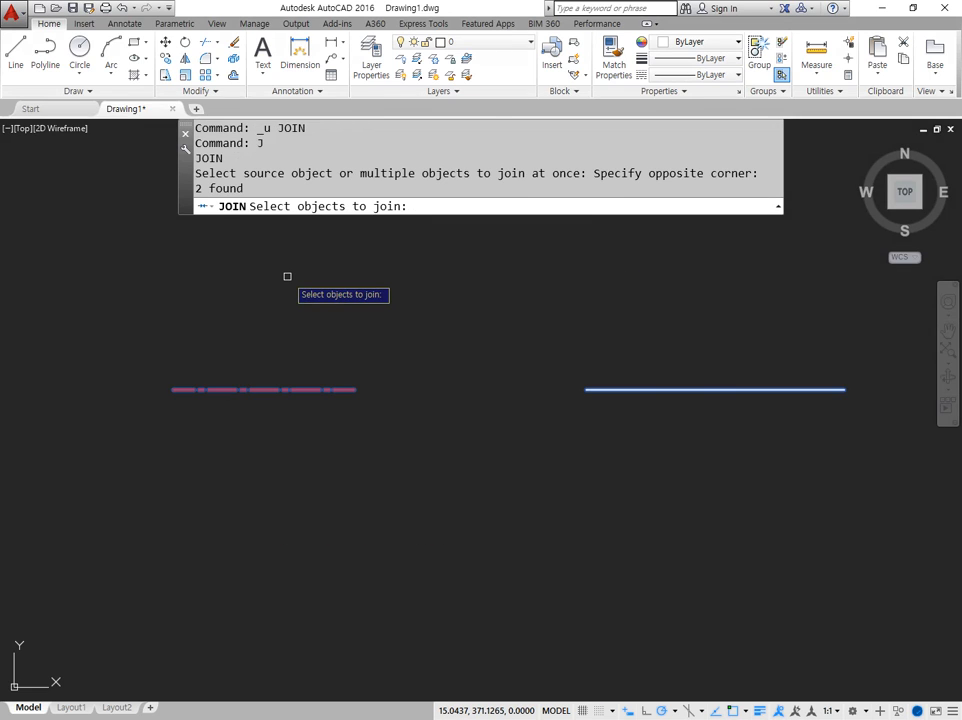
key(Return)
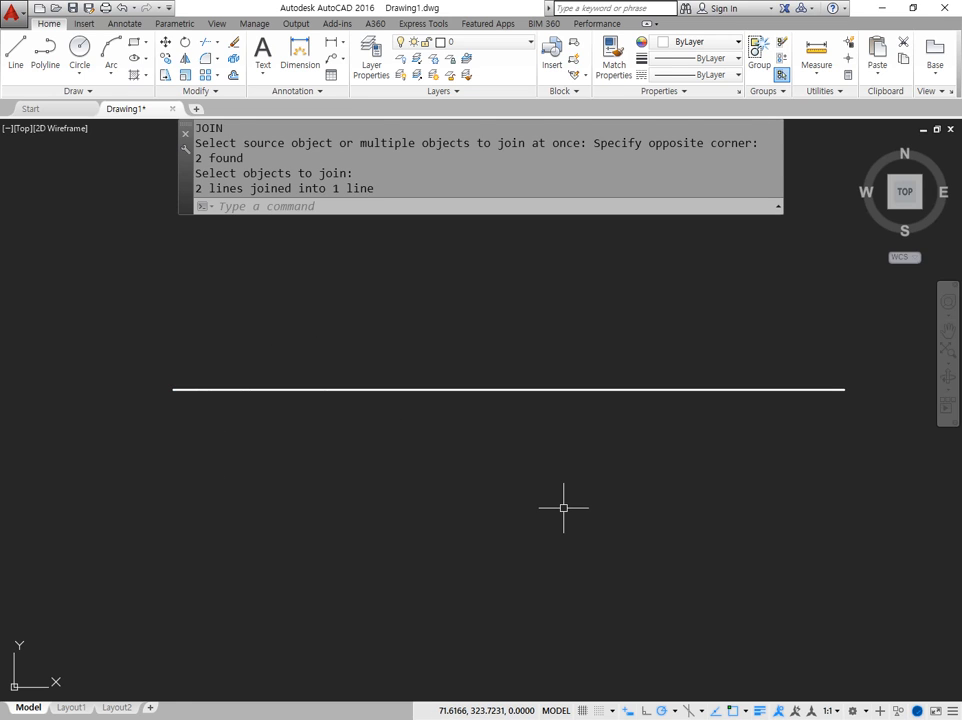
key(ctrl+z)
drag(266, 390, 628, 389)
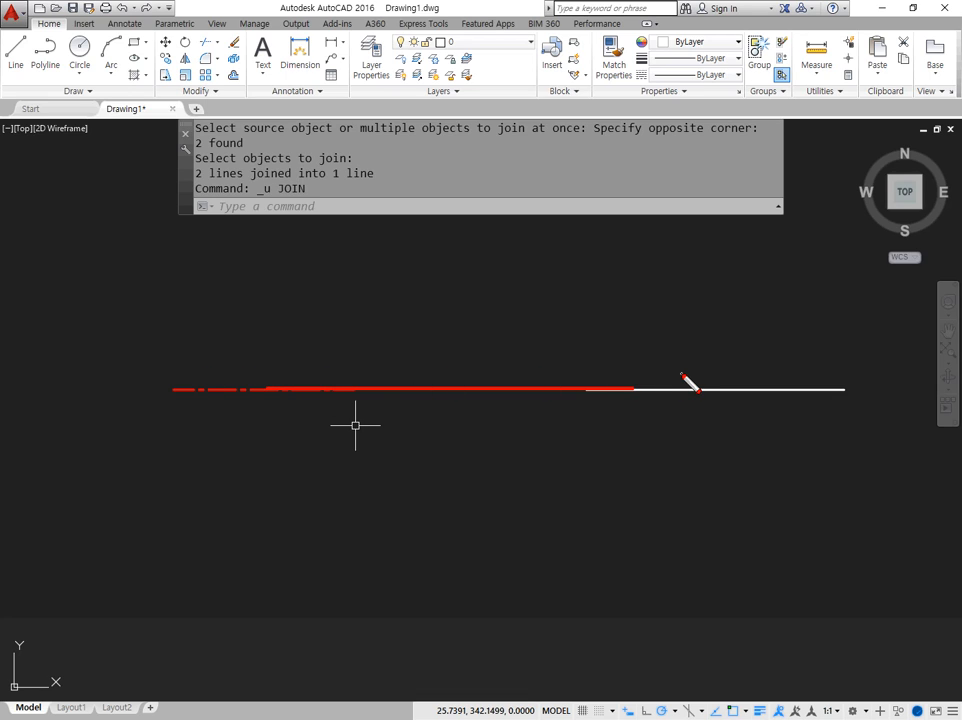
key(ctrl+z)
drag(177, 388, 641, 396)
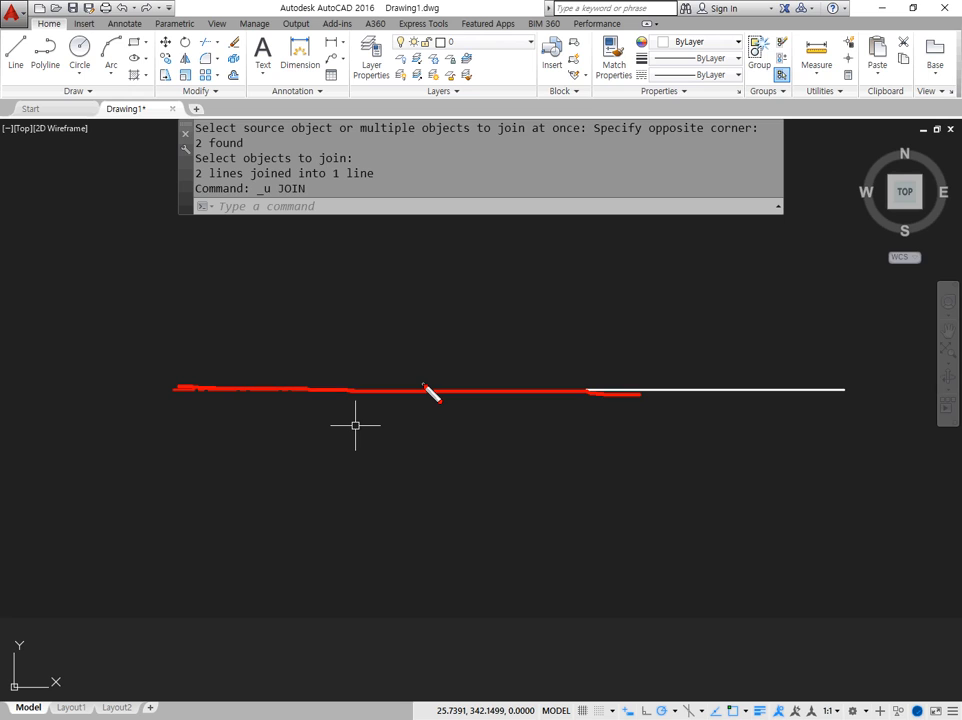
key(Escape)
Step: Erase both the red cen-layer line and the white layer 0 line
scroll(430, 385, down, 2)
click(580, 419)
click(256, 336)
key(e)
key(Return)
Step: Draw a stepped chain of four connected straight lines above the square, running right, up, right and down
mouse_move(557, 490)
middle_down()
mouse_move(500, 487)
mouse_move(455, 535)
middle_up()
key(l)
key(Return)
click(235, 514)
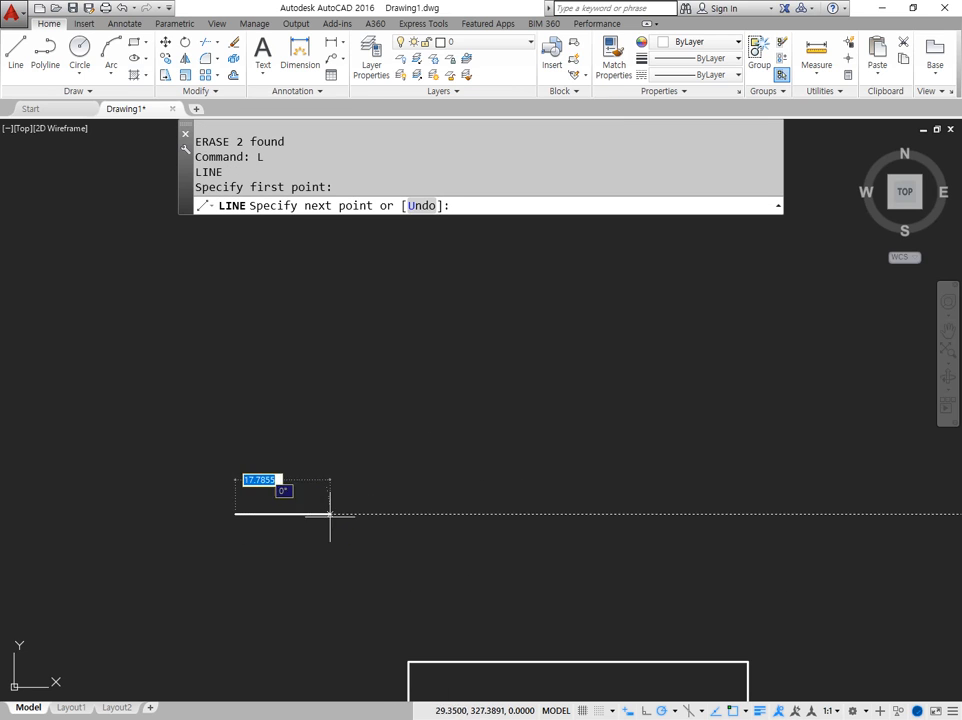
click(432, 514)
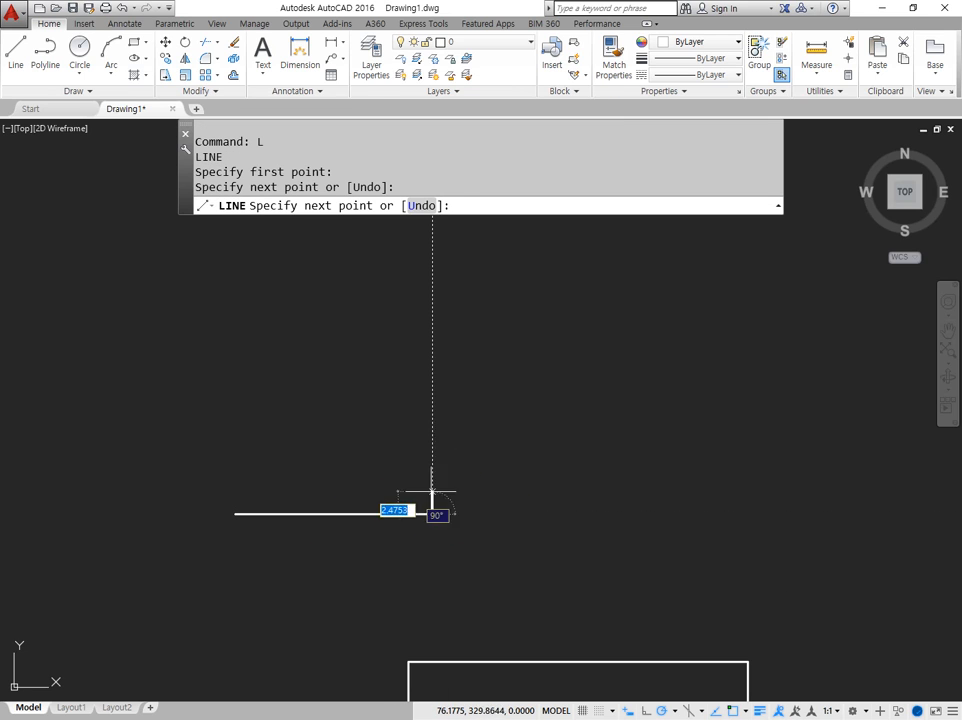
click(432, 326)
click(597, 326)
click(597, 573)
key(Return)
drag(442, 541, 442, 507)
drag(440, 302, 437, 385)
drag(612, 358, 645, 360)
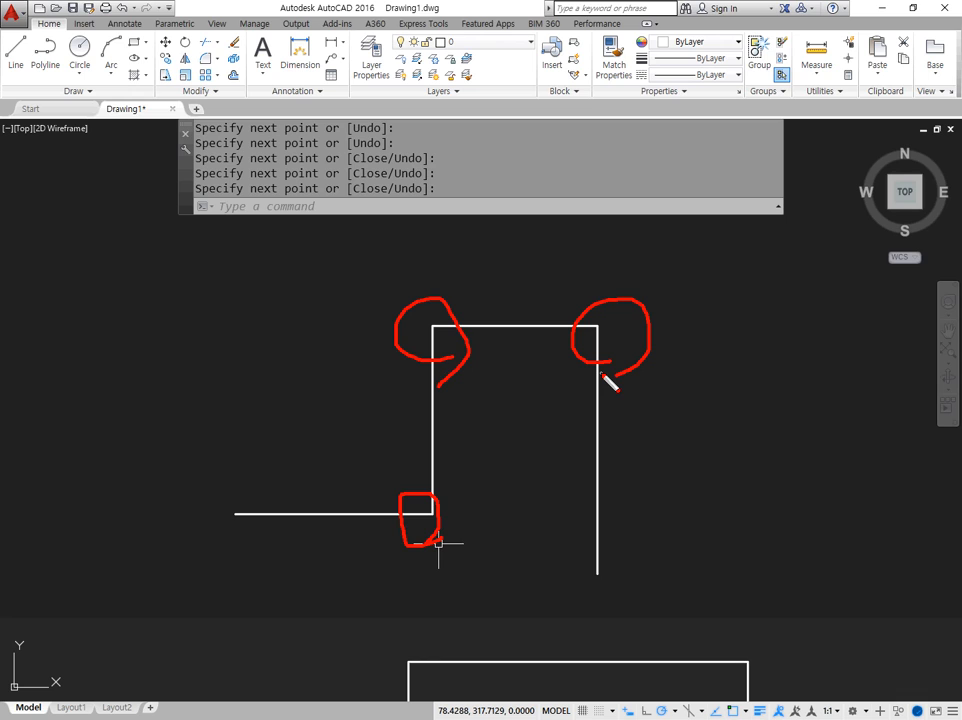
key(Escape)
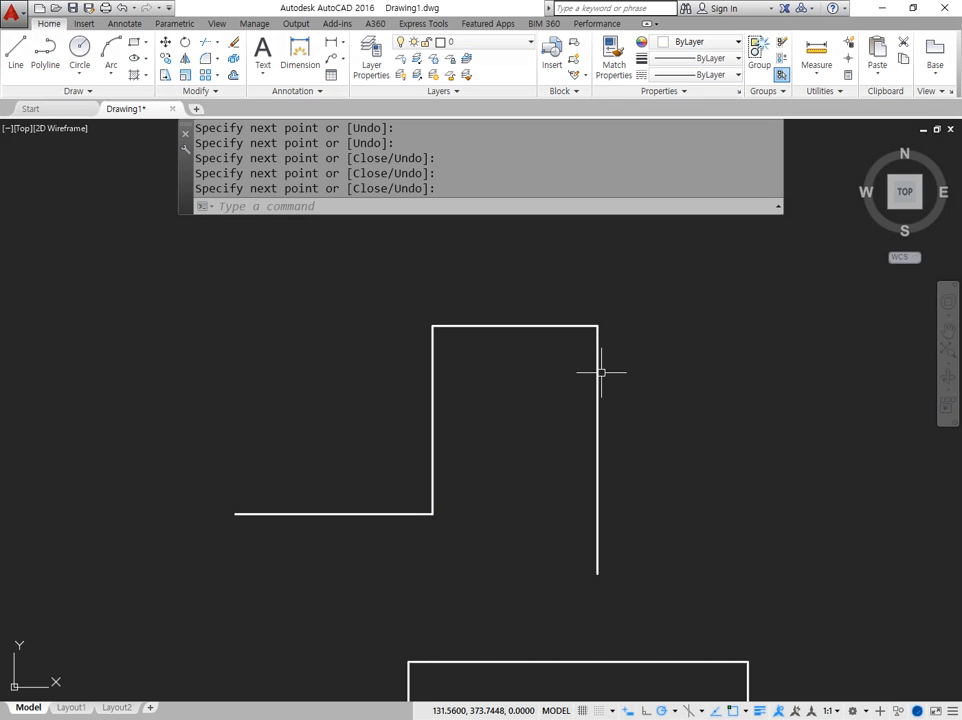
Step: Change the right vertical line of the stepped chain to the cen layer and clear the selection
click(644, 436)
click(502, 423)
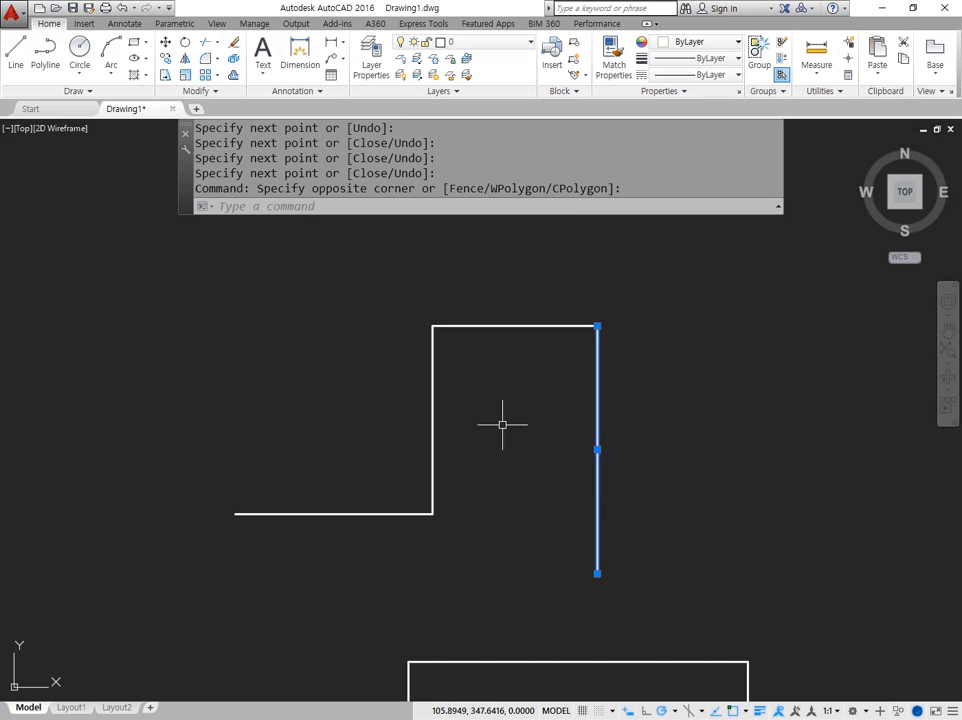
click(506, 50)
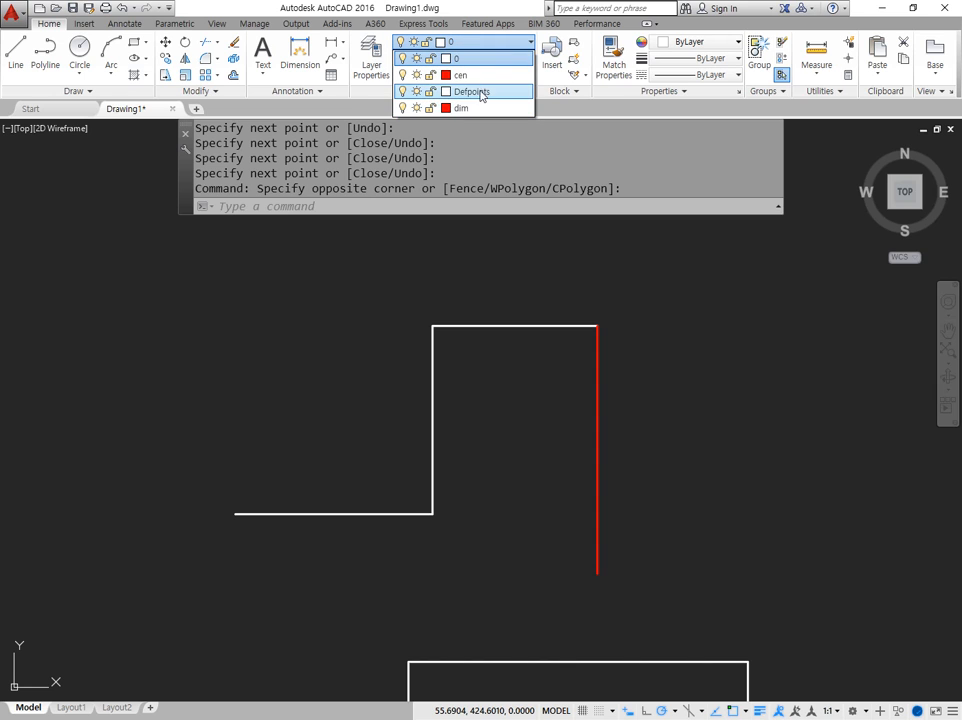
click(481, 79)
key(Escape)
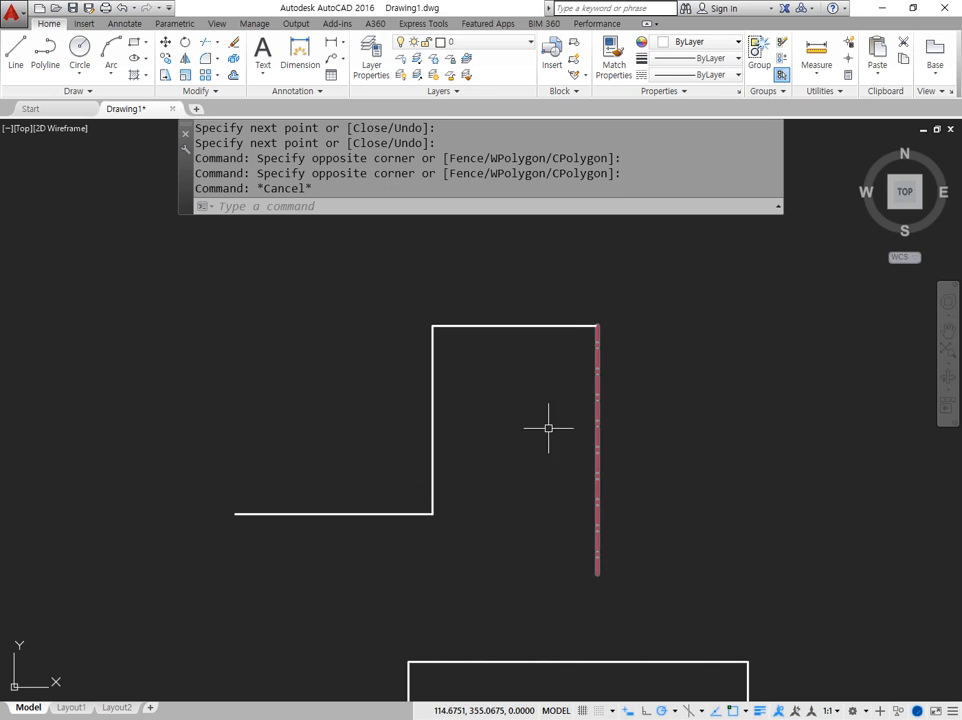
Step: Join the four chain lines with the red cen-layer line as the source, select the result to check it, and undo the join
text(j)
key(Return)
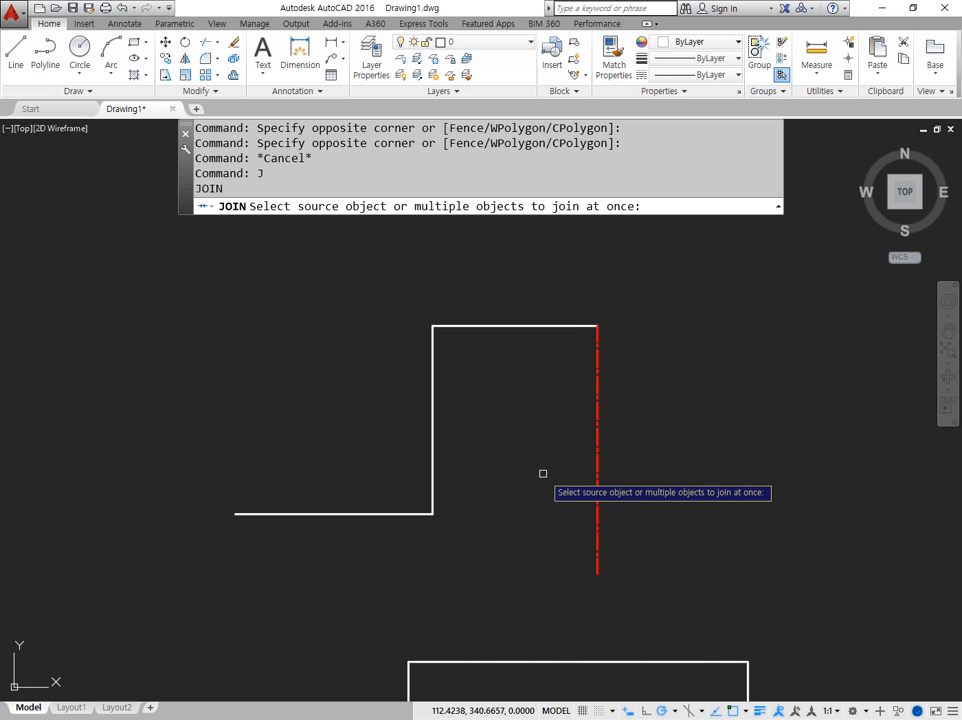
click(597, 441)
click(498, 294)
click(355, 556)
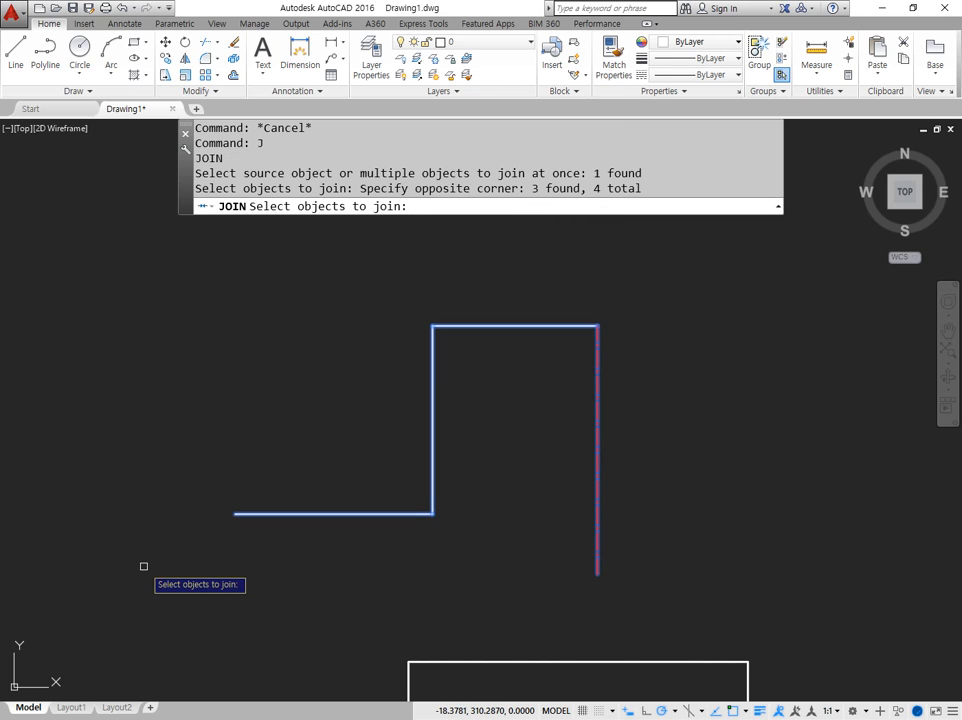
key(Return)
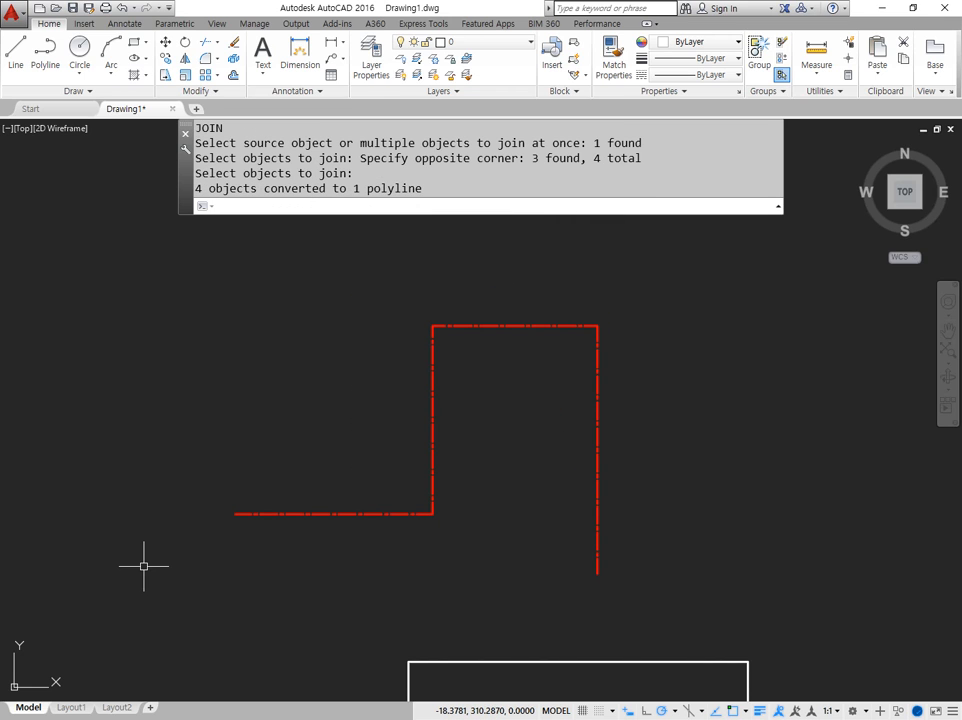
click(597, 400)
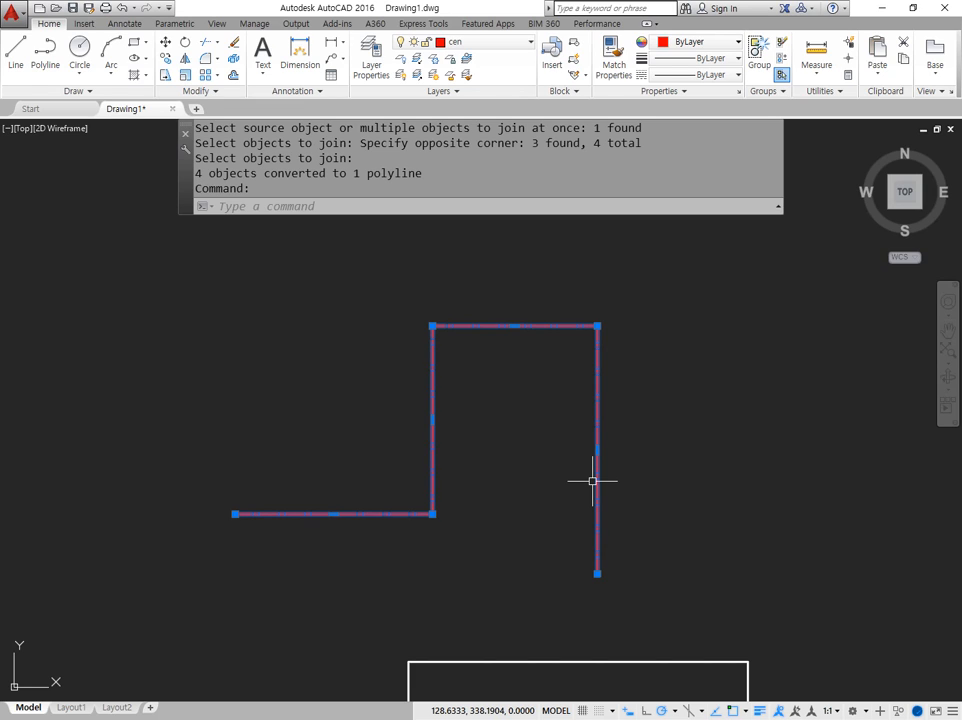
key(Escape)
scroll(477, 550, down, 2)
middle_drag(477, 550, 391, 386)
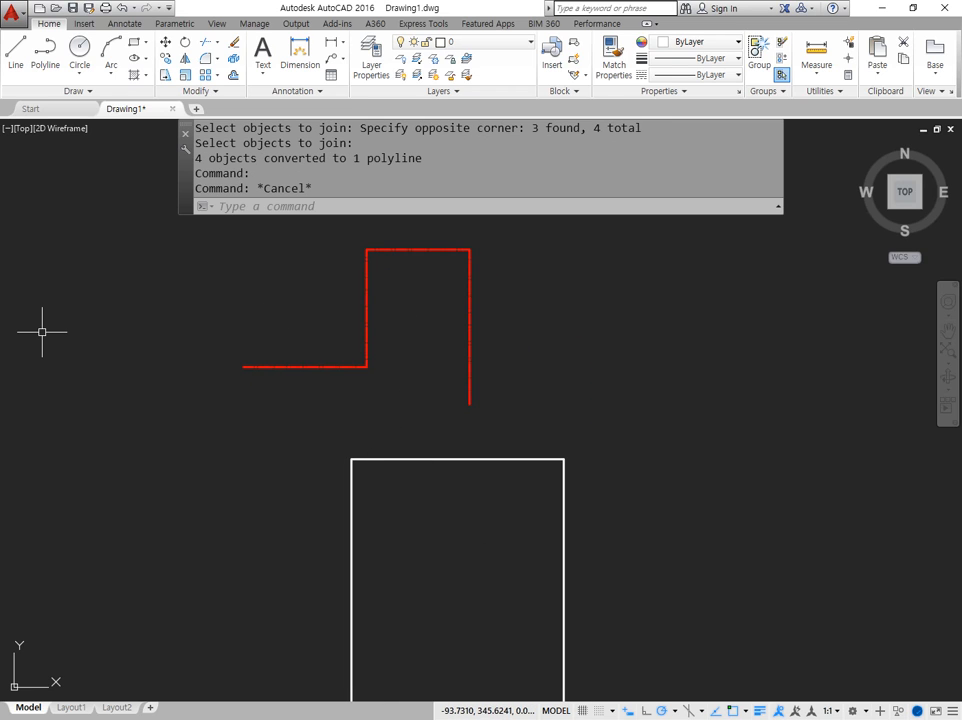
key(ctrl+z)
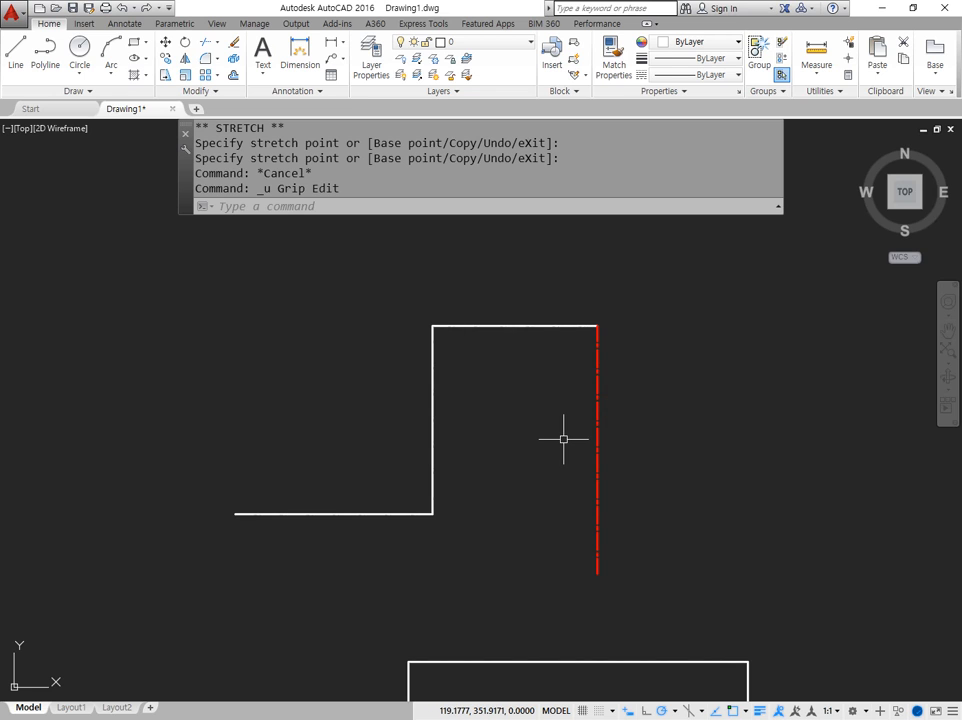
Step: Join the four chain lines into one polyline with the white lower-left horizontal line as the source object
text(J)
key(Return)
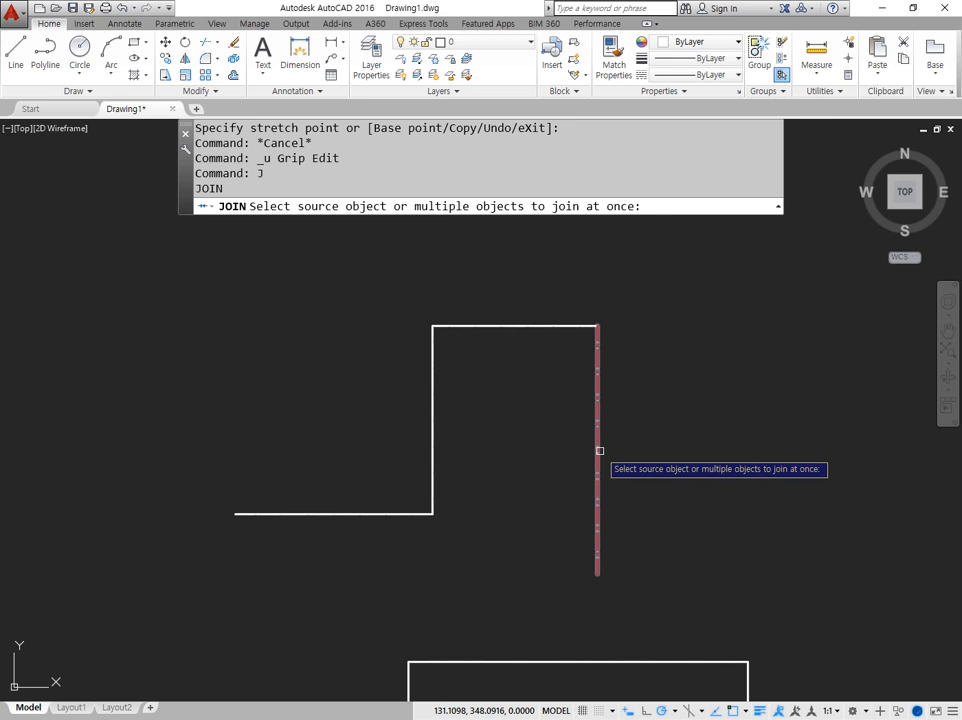
click(380, 514)
click(680, 571)
click(542, 441)
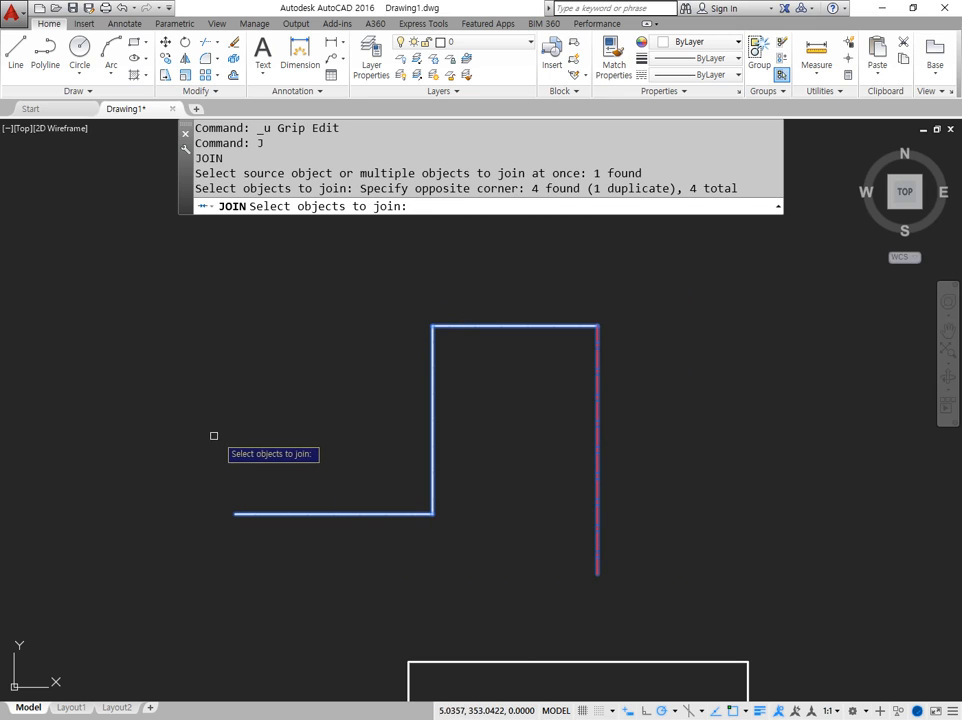
key(Return)
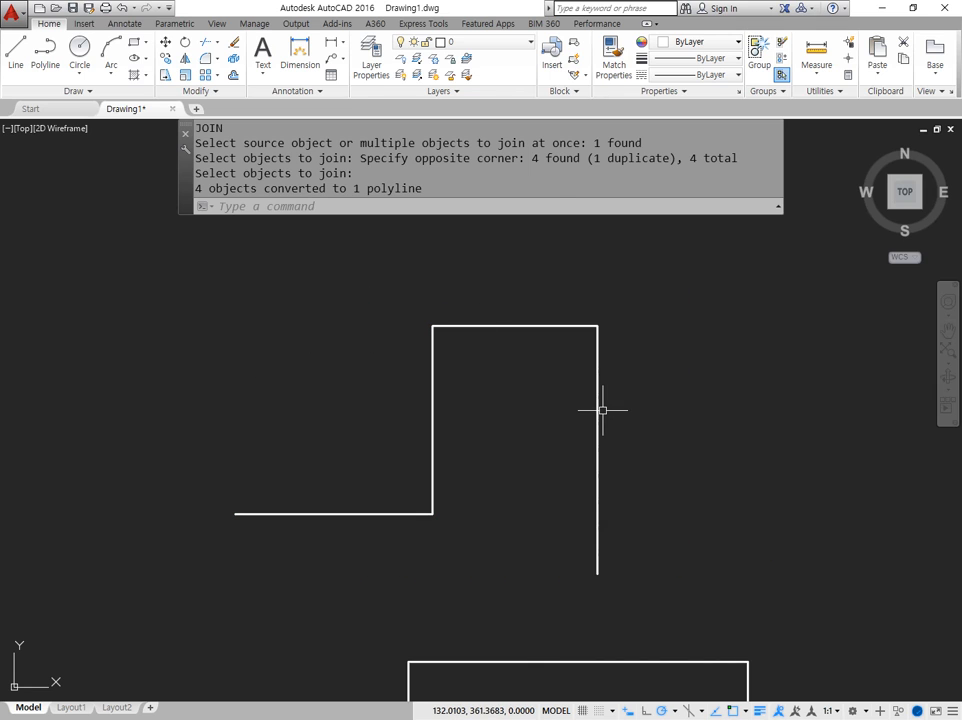
Step: Erase the stepped white polyline
click(603, 411)
click(554, 441)
key(Delete)
Step: Join the four sides of the square into one polyline, selecting them all at once
middle_drag(456, 567, 338, 280)
scroll(411, 494, down, 2)
middle_drag(410, 494, 420, 400)
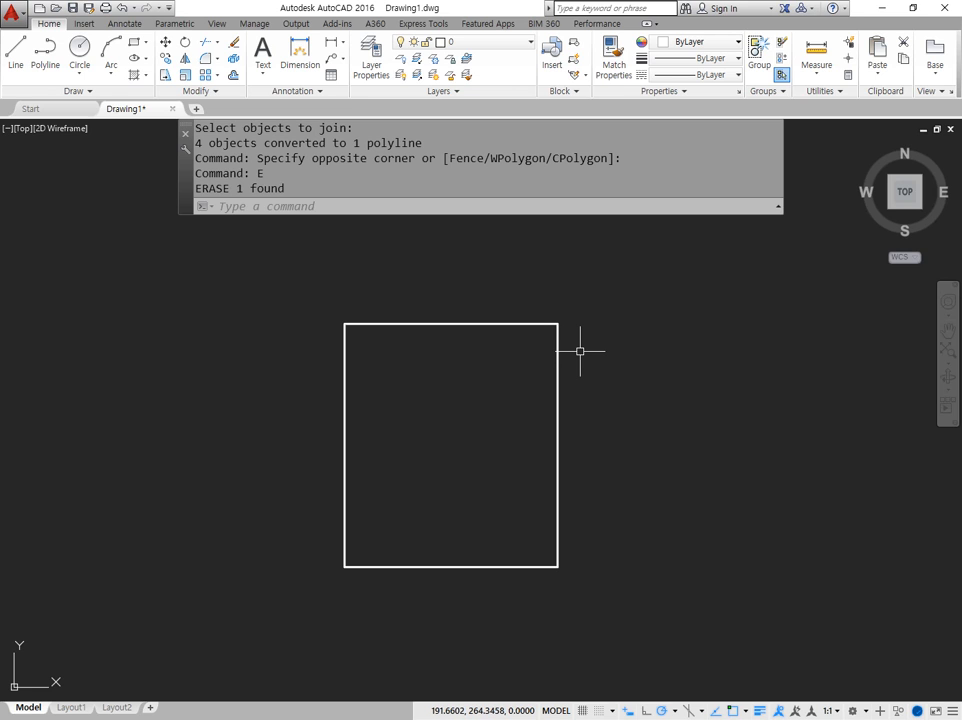
text(j)
key(Return)
click(597, 299)
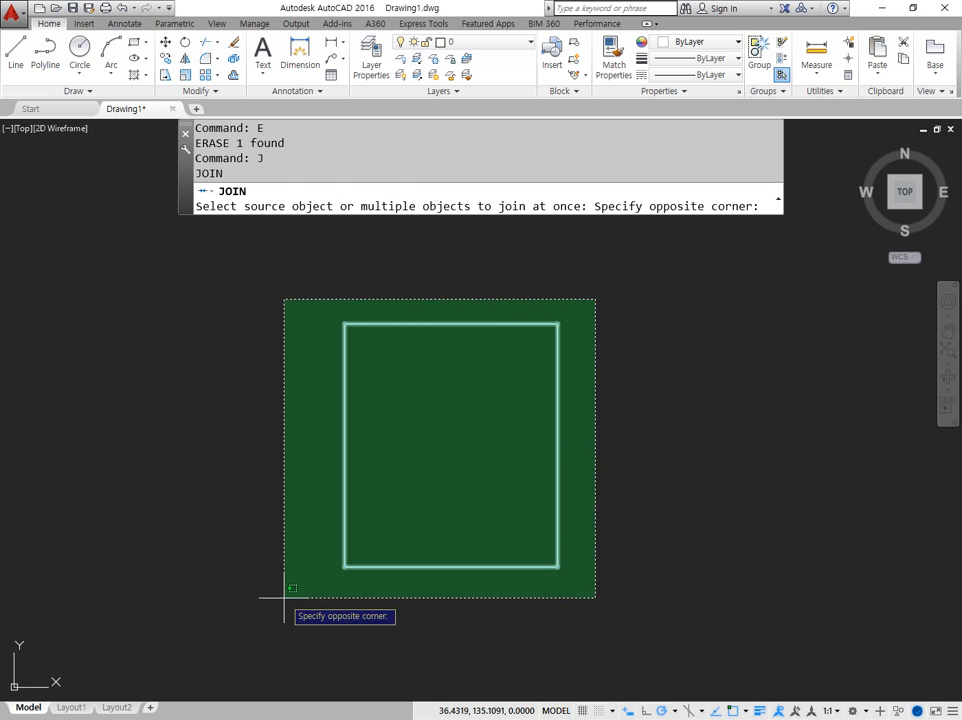
click(284, 598)
key(Return)
Step: Select the joined square and erase it
click(410, 567)
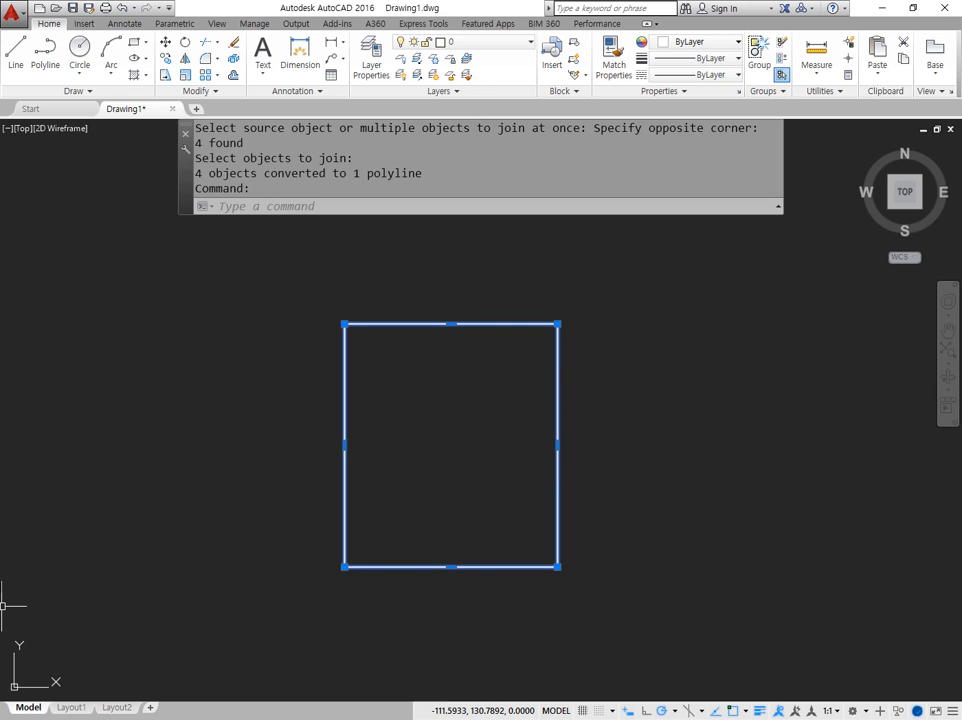
text(e)
key(Return)
Step: Draw a zigzag chain of 14 connected lines with alternating vertical and horizontal segments, ending in a slightly sloped line at the upper right
text(l)
key(Return)
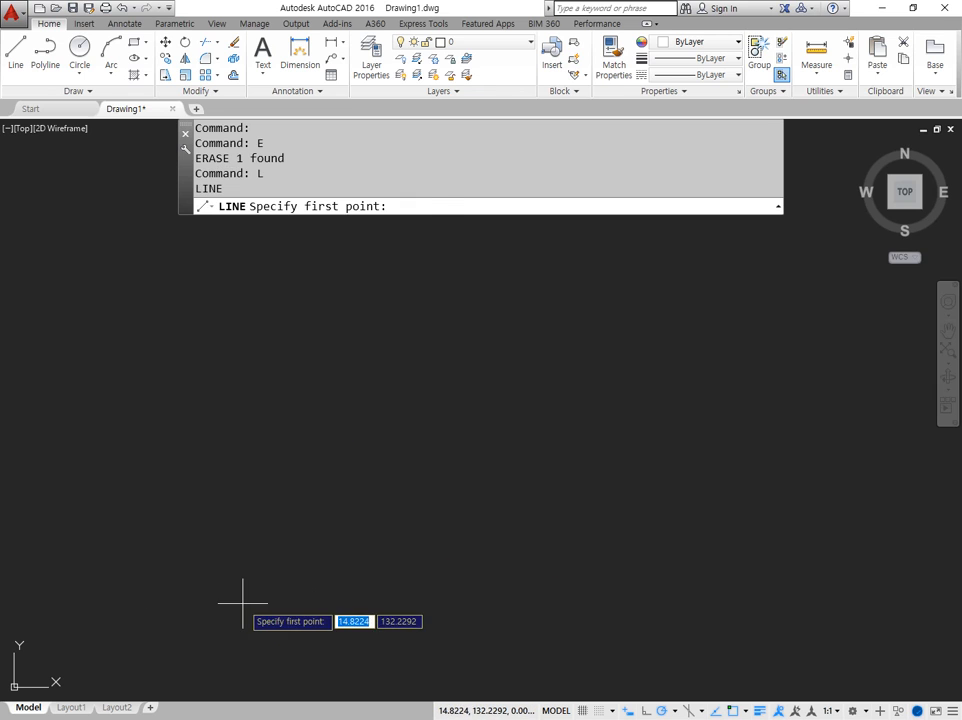
click(242, 603)
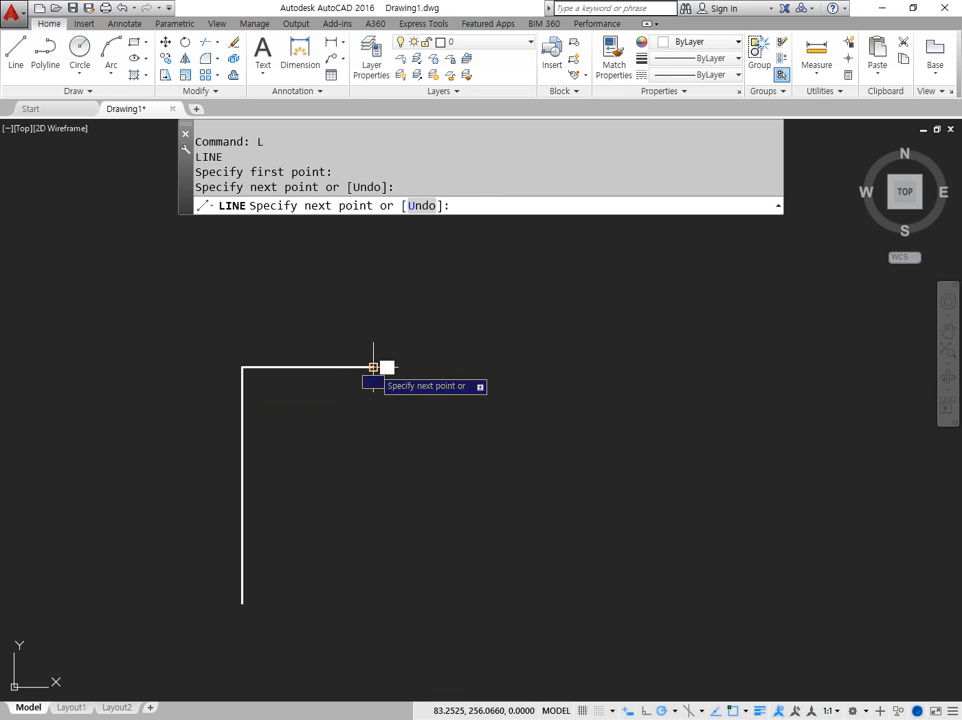
click(373, 368)
click(373, 500)
click(468, 500)
click(468, 290)
click(553, 290)
click(553, 636)
click(637, 636)
click(637, 411)
click(715, 411)
click(715, 568)
click(841, 568)
click(841, 323)
click(665, 314)
key(Return)
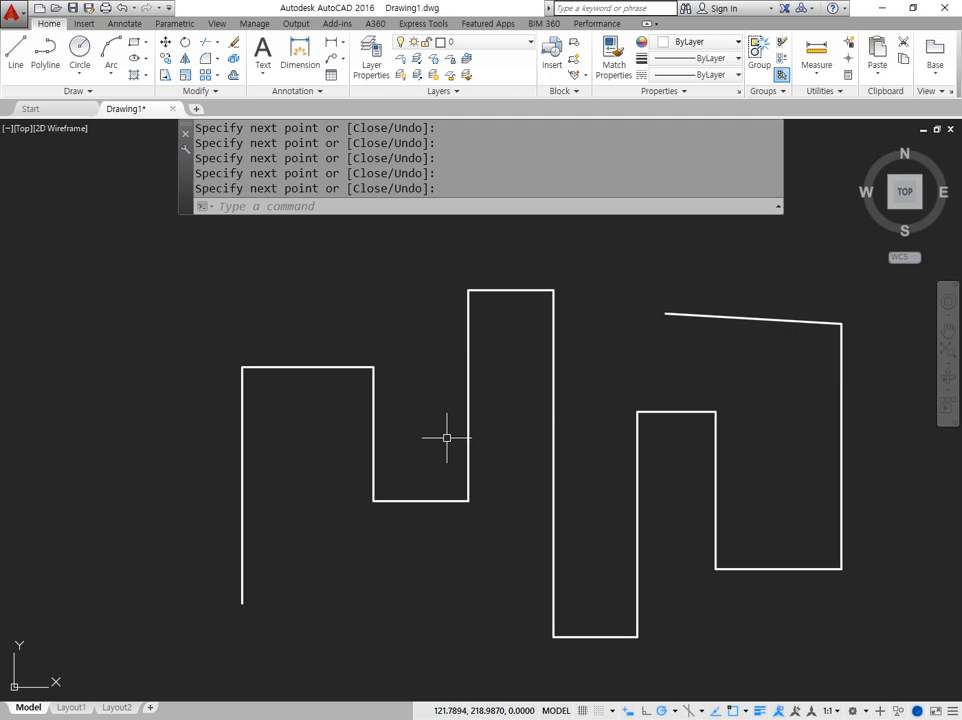
Step: Join all lines of the zigzag chain into one polyline, selecting them all at once
text(j)
key(Return)
click(869, 290)
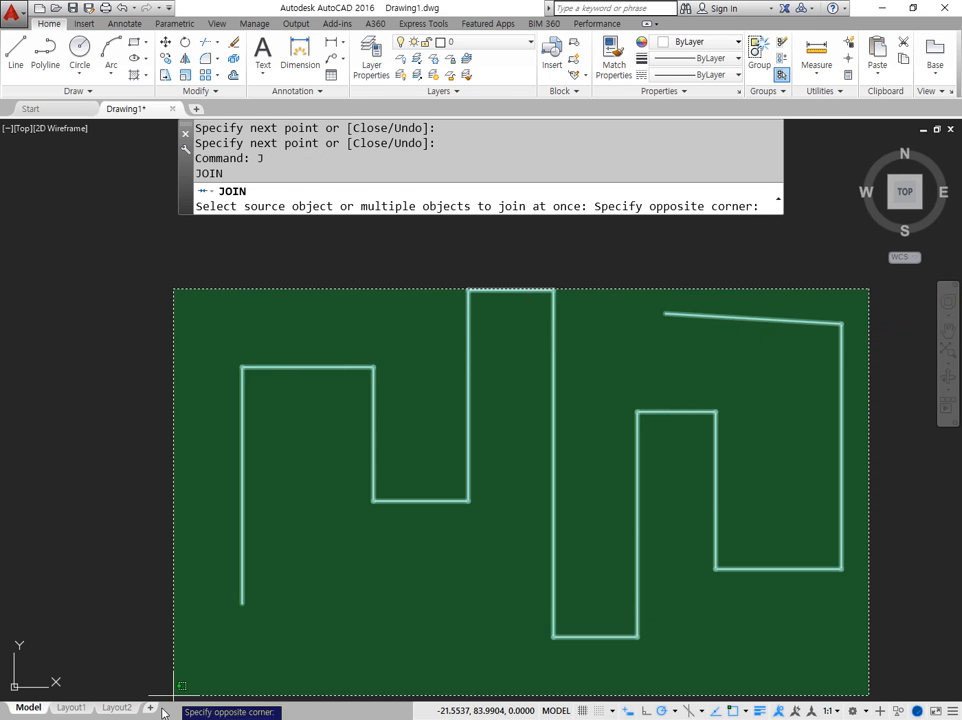
click(173, 689)
key(Return)
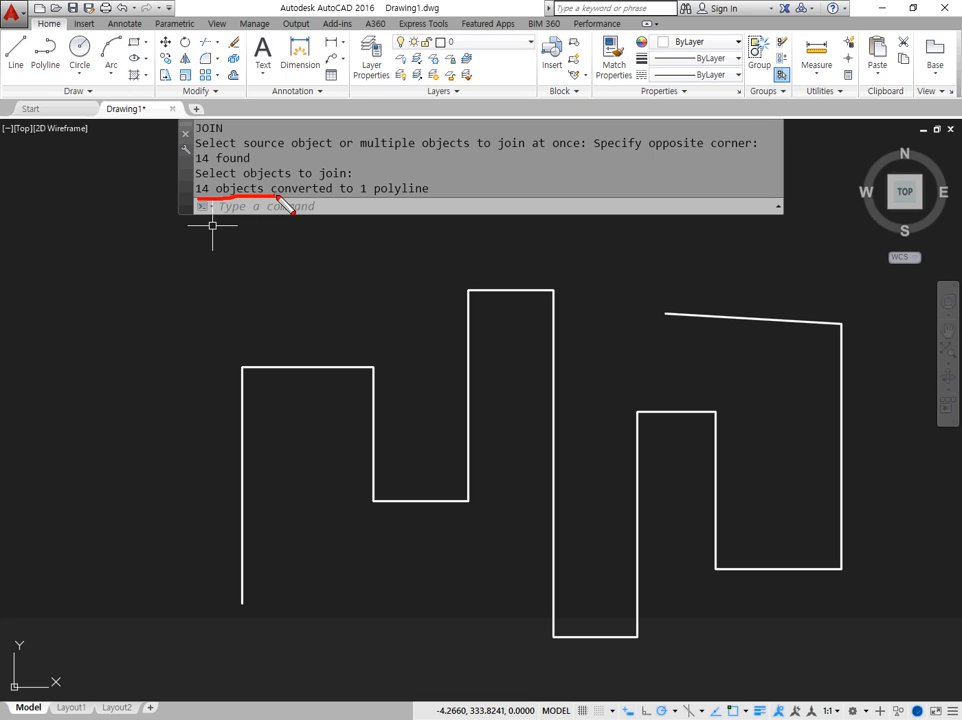
mouse_move(318, 208)
mouse_down()
mouse_move(279, 215)
mouse_move(348, 207)
mouse_up()
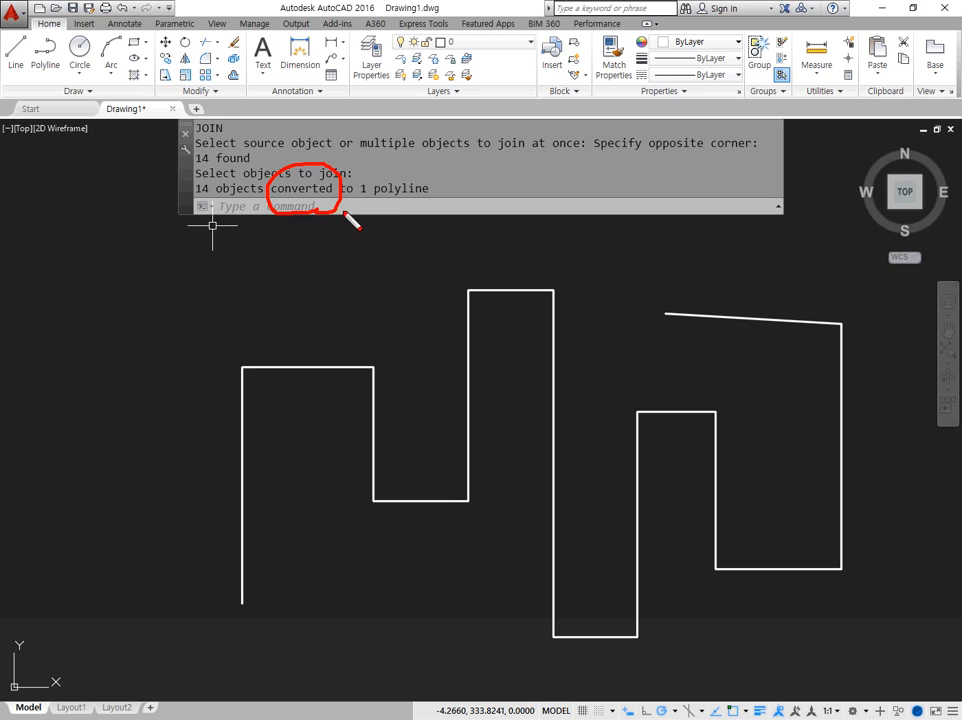
Step: Erase the joined zigzag polyline
key(ctrl+z)
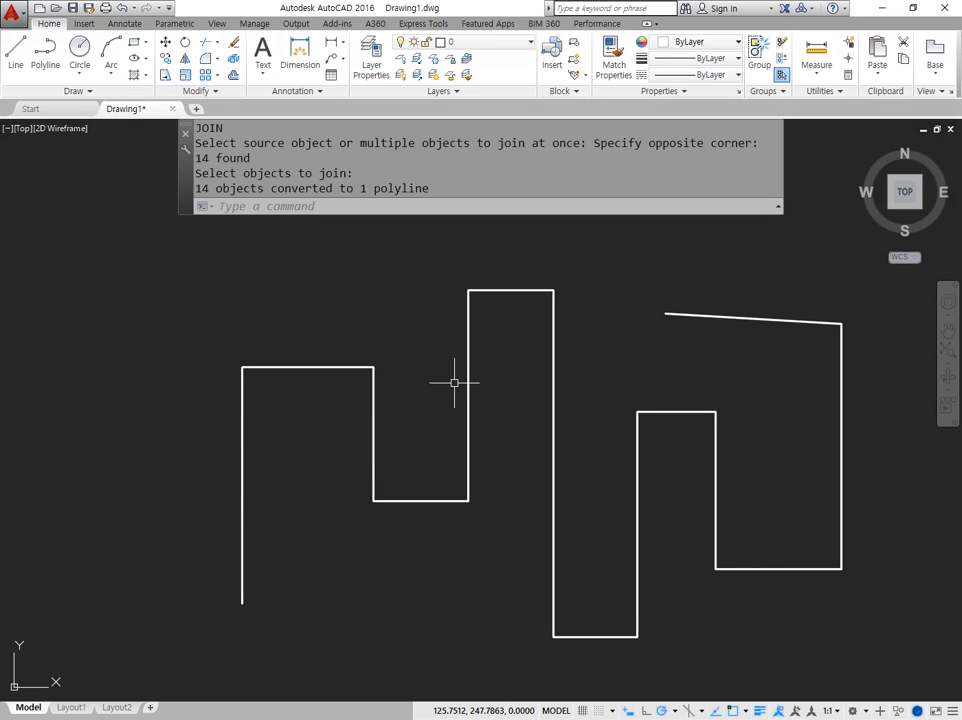
text(e)
key(Return)
click(849, 372)
click(801, 420)
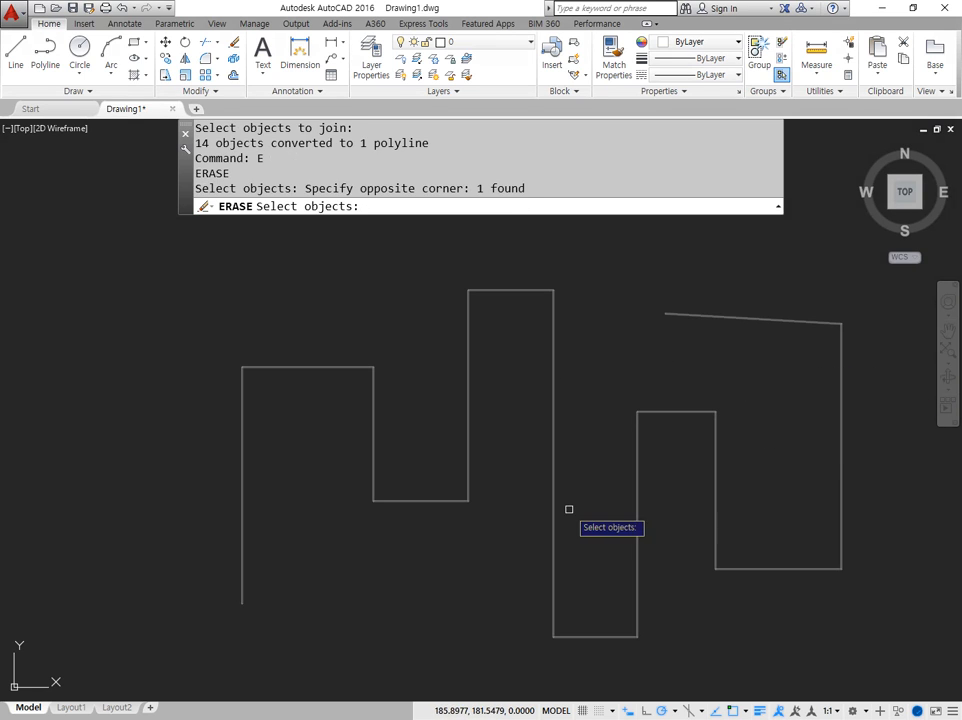
key(Return)
scroll(537, 490, down, 6)
middle_drag(453, 465, 322, 451)
text(l)
key(Return)
key(Return)
text(l)
key(Return)
key(Escape)
click(477, 563)
click(412, 510)
text(e)
key(Return)
Step: Start a chain of connected lines with nine alternating vertical and horizontal segments, beginning upward with a very narrow bend followed by wider waves
text(l)
key(Return)
click(316, 553)
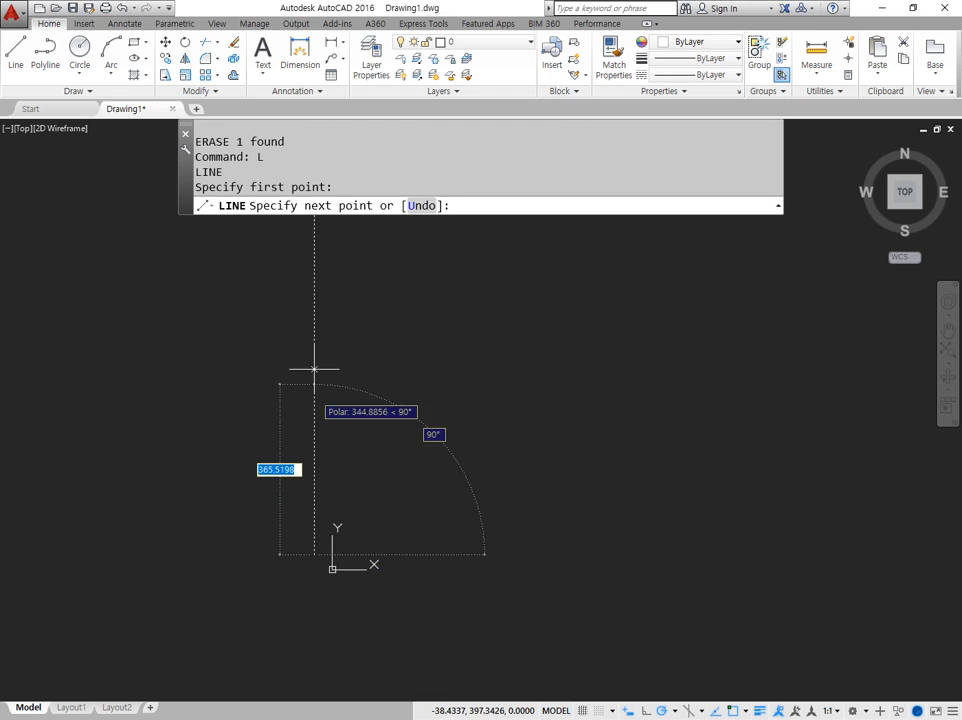
click(315, 315)
click(320, 315)
click(320, 473)
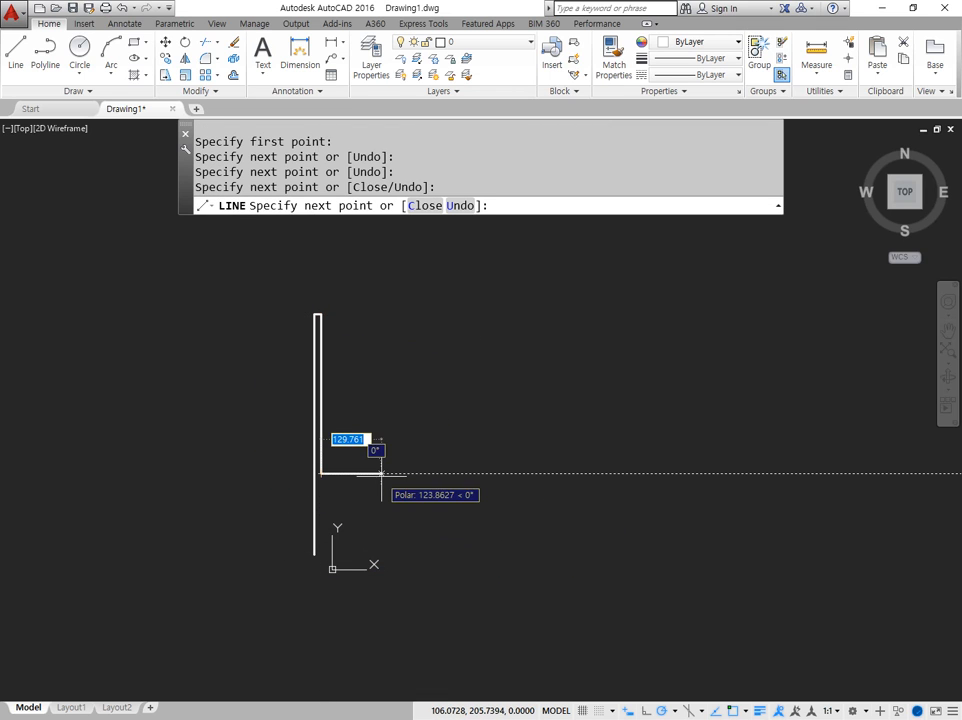
click(381, 473)
click(381, 283)
click(426, 283)
click(426, 600)
click(481, 600)
click(481, 372)
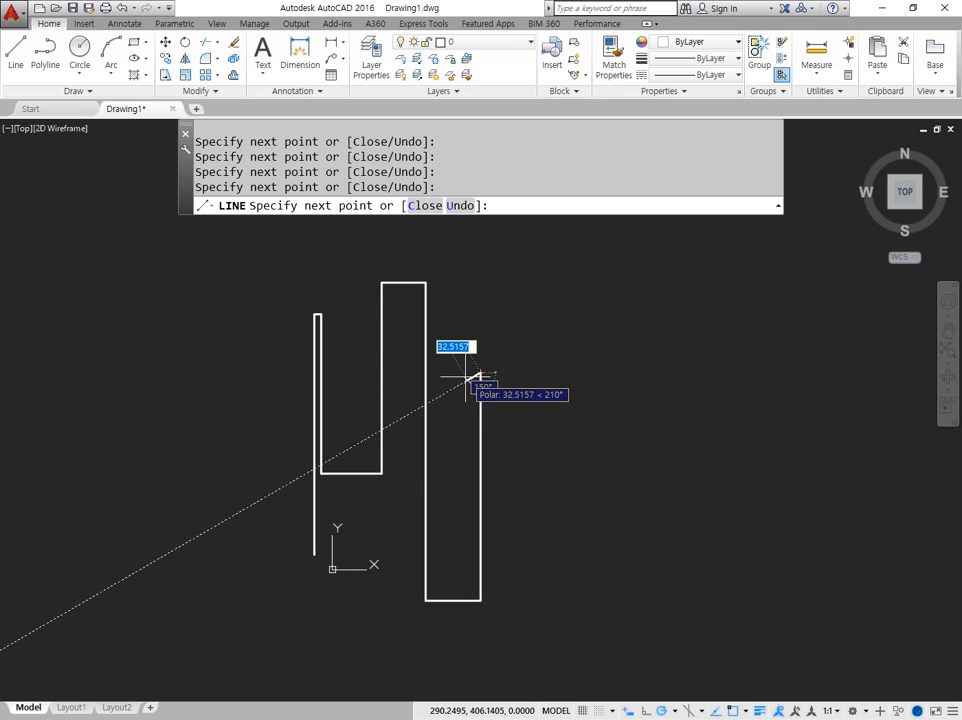
Step: Continue the line chain with nine horizontal and vertical segments, forming a small hook, a deep U, a narrow return and a long horizontal line rightward
click(451, 372)
click(451, 356)
click(511, 356)
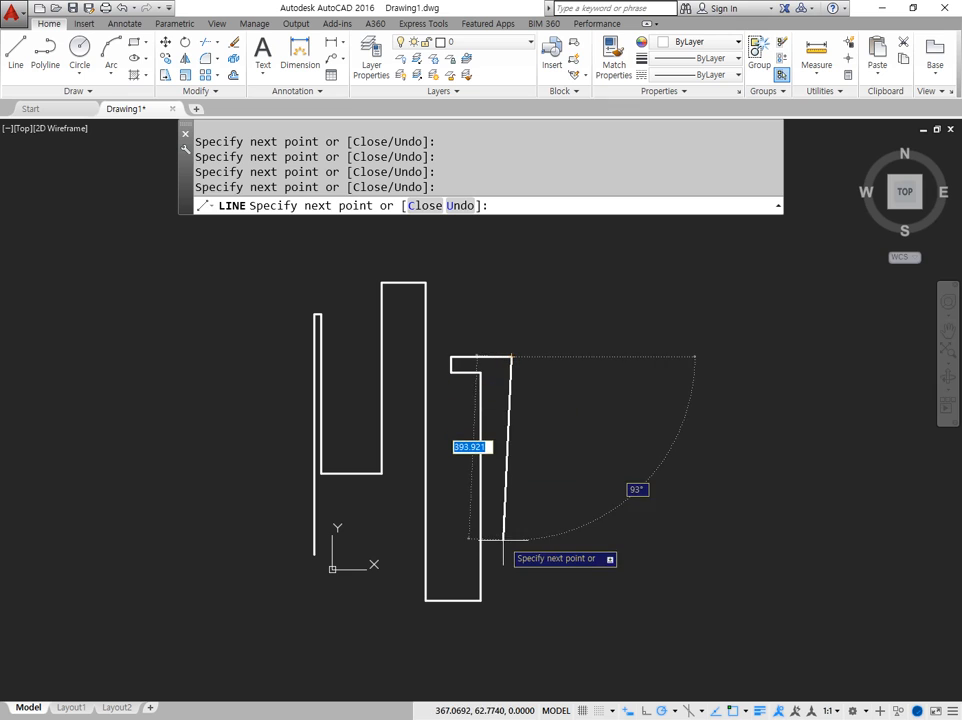
click(511, 544)
click(566, 544)
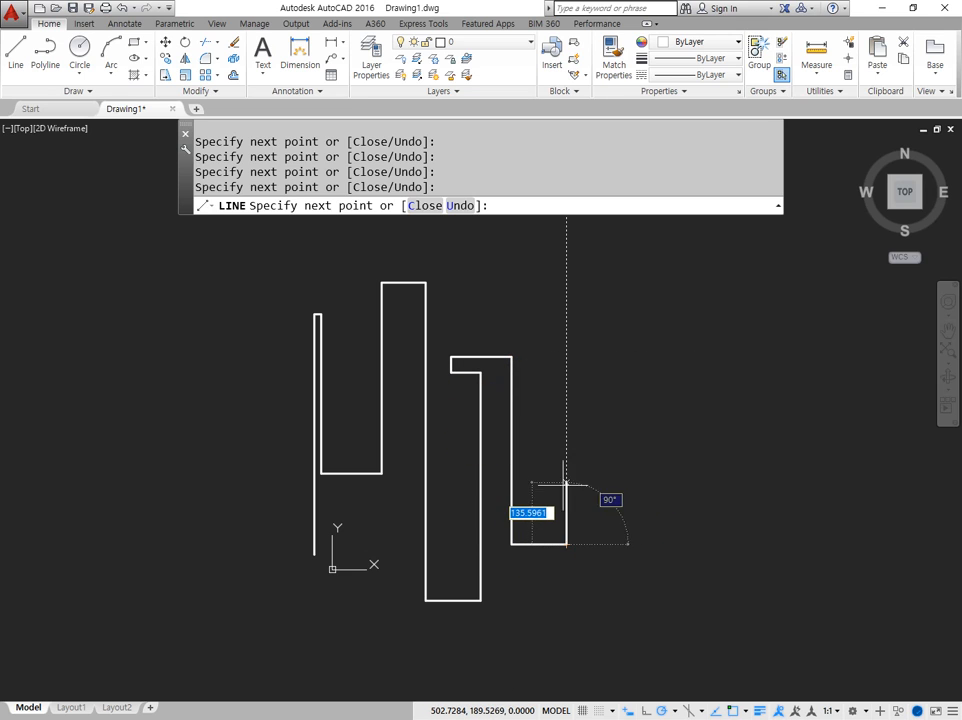
click(566, 342)
click(437, 342)
click(437, 331)
click(731, 333)
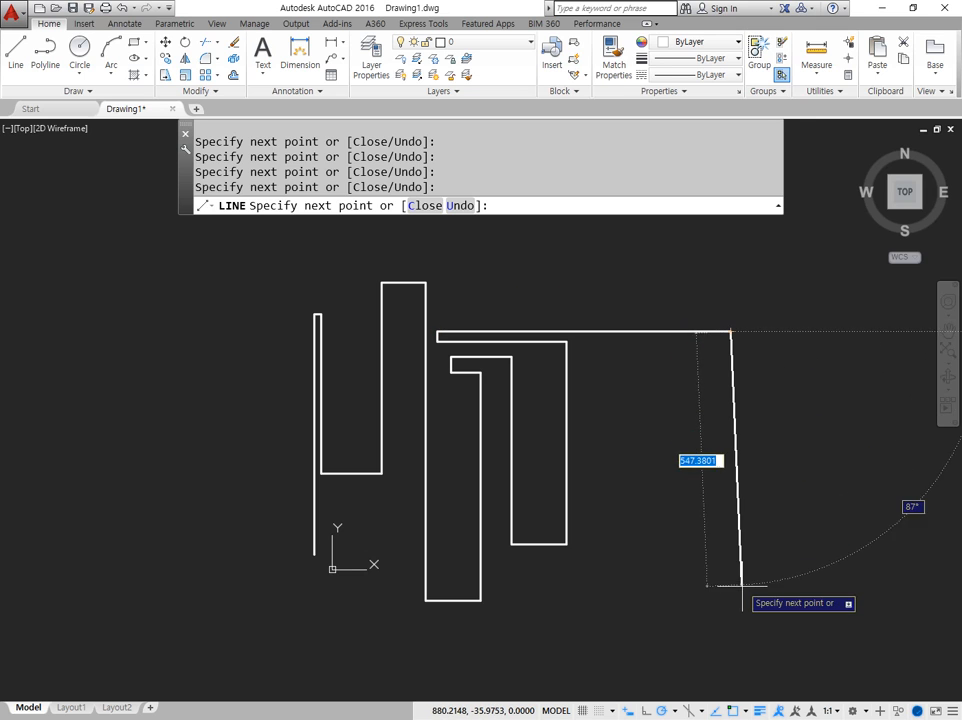
Step: Finish the chain with nine more segments: a slanted narrow leg down and back, two nested arches inward, and a final long vertical line down
click(735, 604)
click(719, 348)
click(577, 348)
click(577, 573)
click(586, 566)
click(586, 366)
click(687, 366)
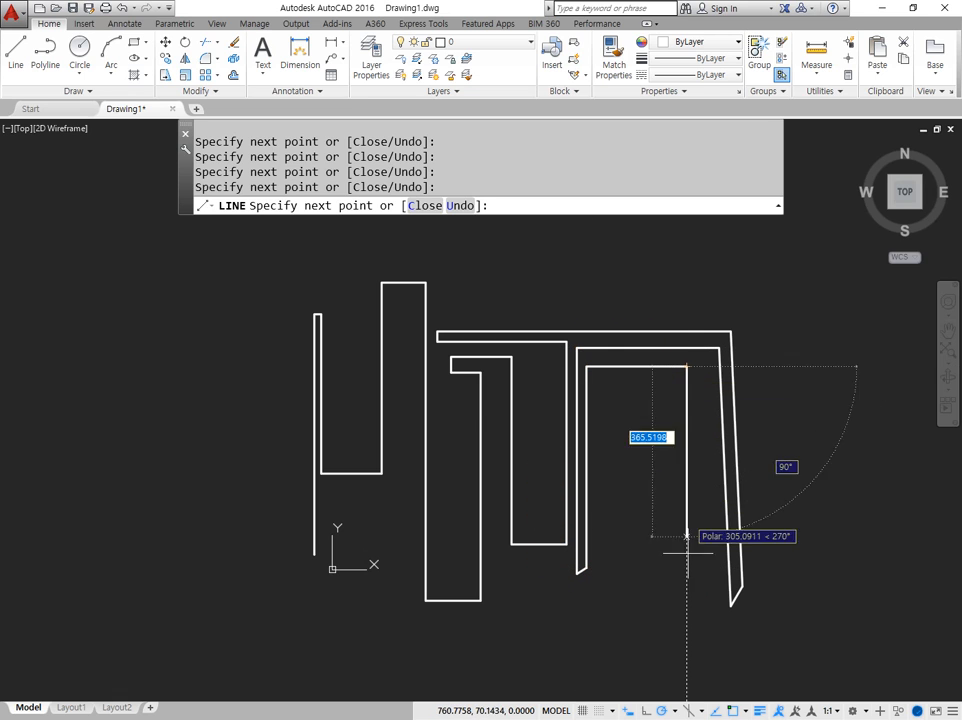
click(687, 627)
key(Return)
Step: Join all 27 lines of the new chain into one polyline, selecting them all at once
text(j)
key(Return)
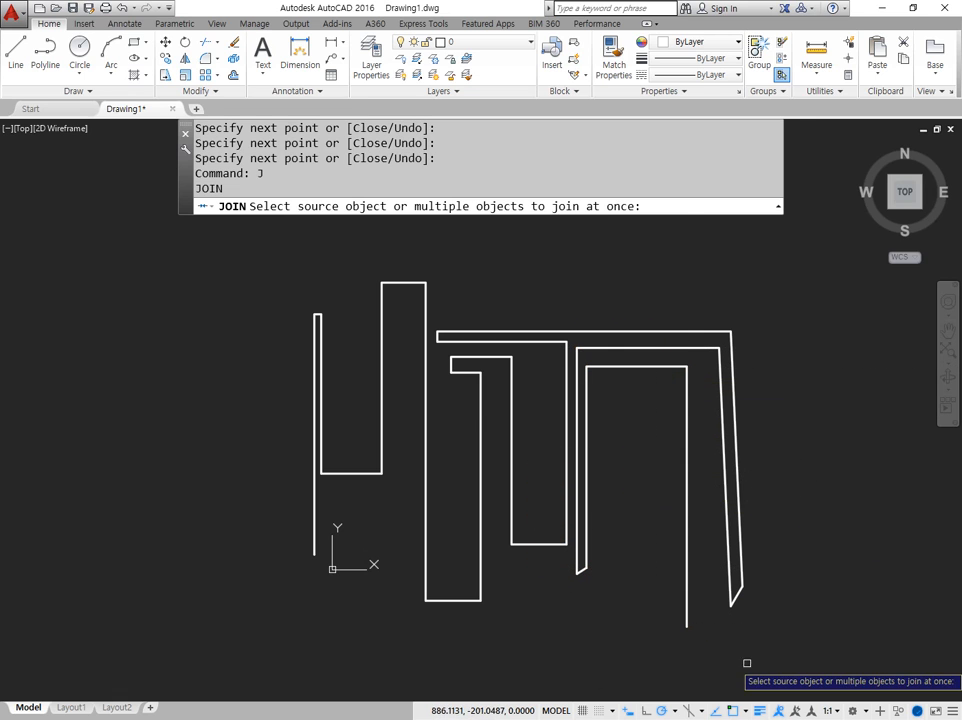
click(790, 661)
click(232, 275)
key(Return)
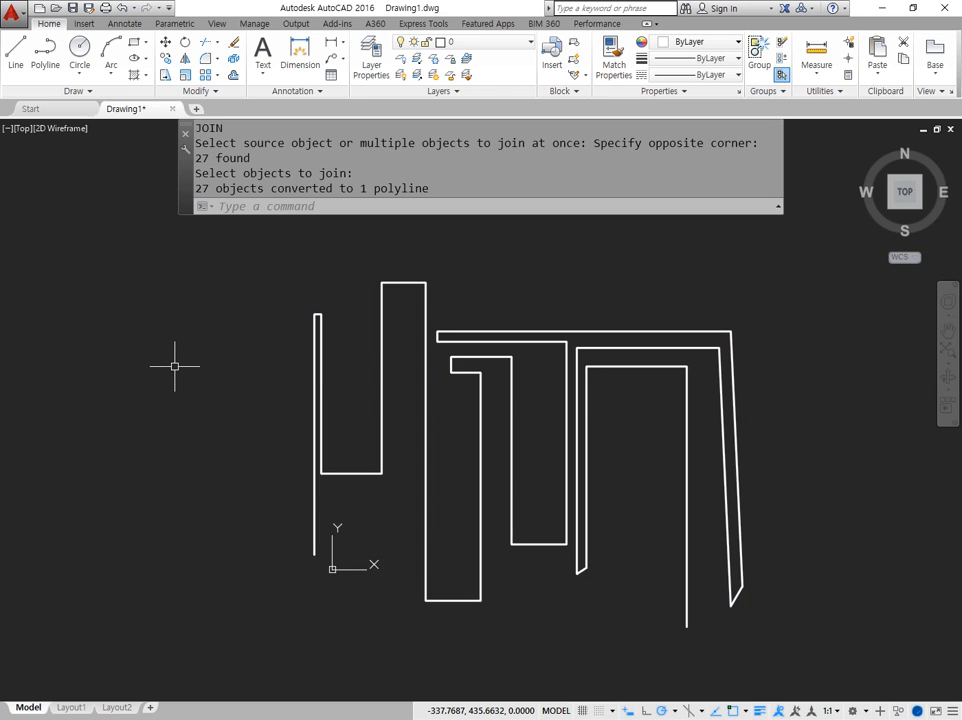
Step: Select the joined chain to check that it is one object, and examine the Join result in the command history
click(310, 507)
click(318, 521)
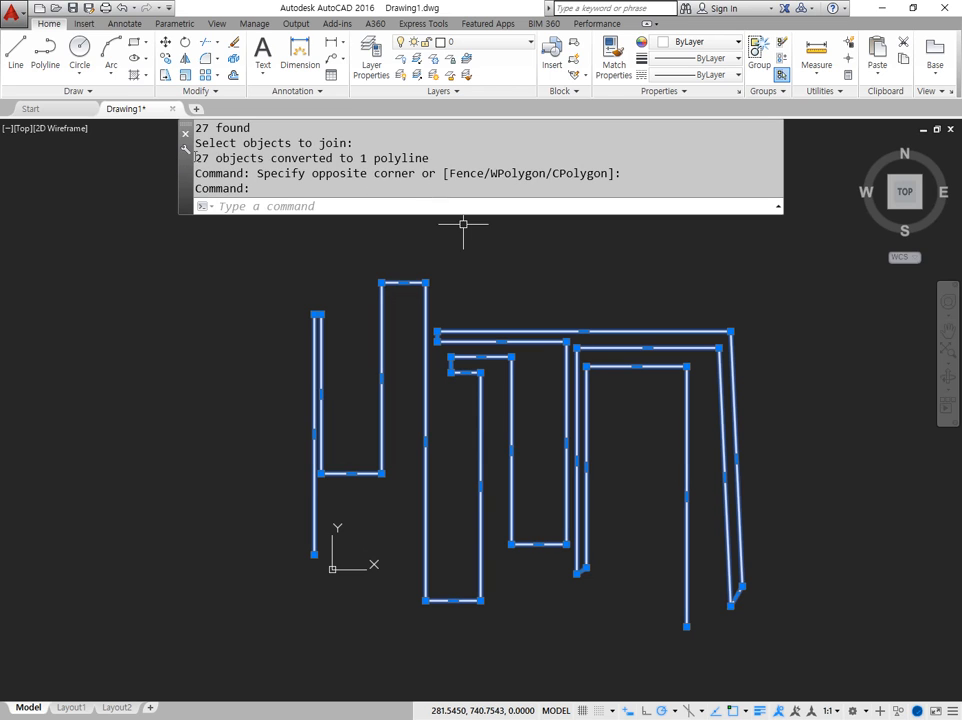
drag(196, 157, 432, 157)
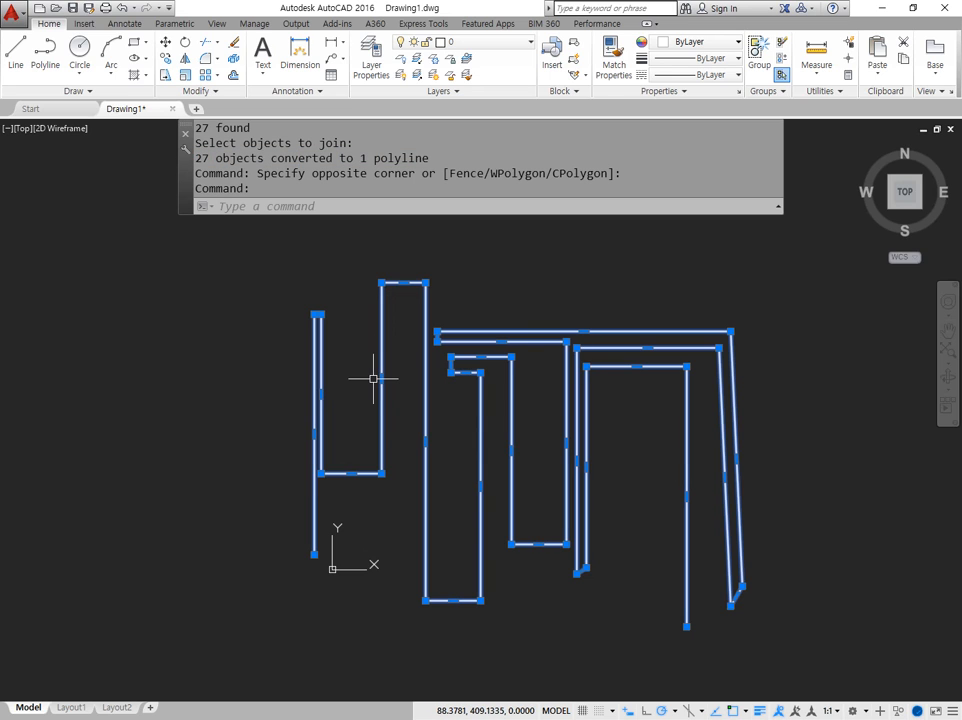
triple_click(362, 160)
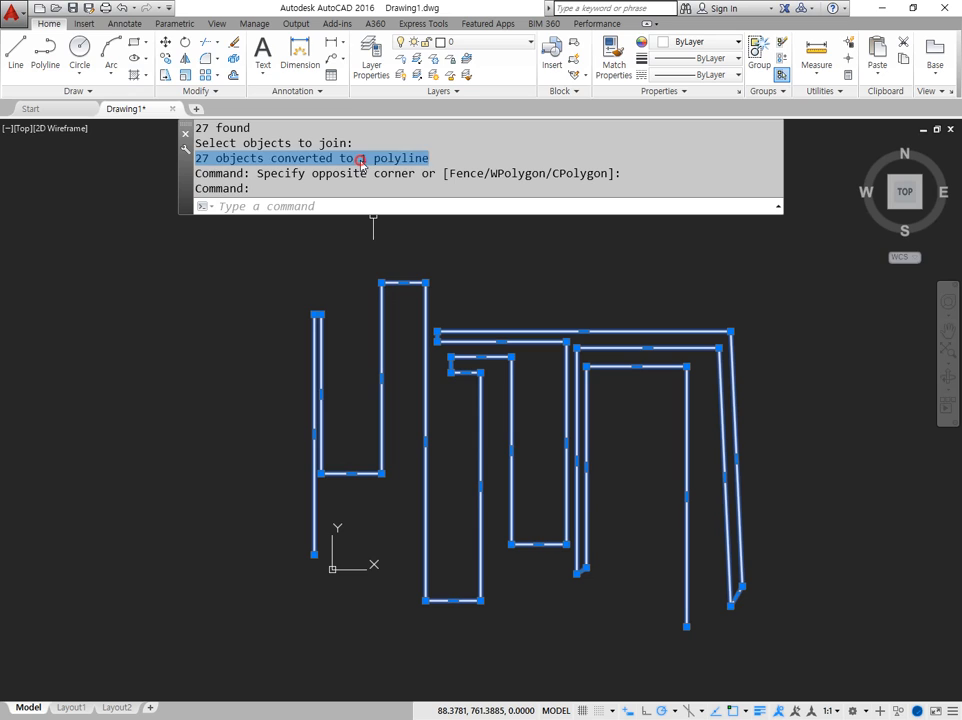
drag(455, 157, 365, 157)
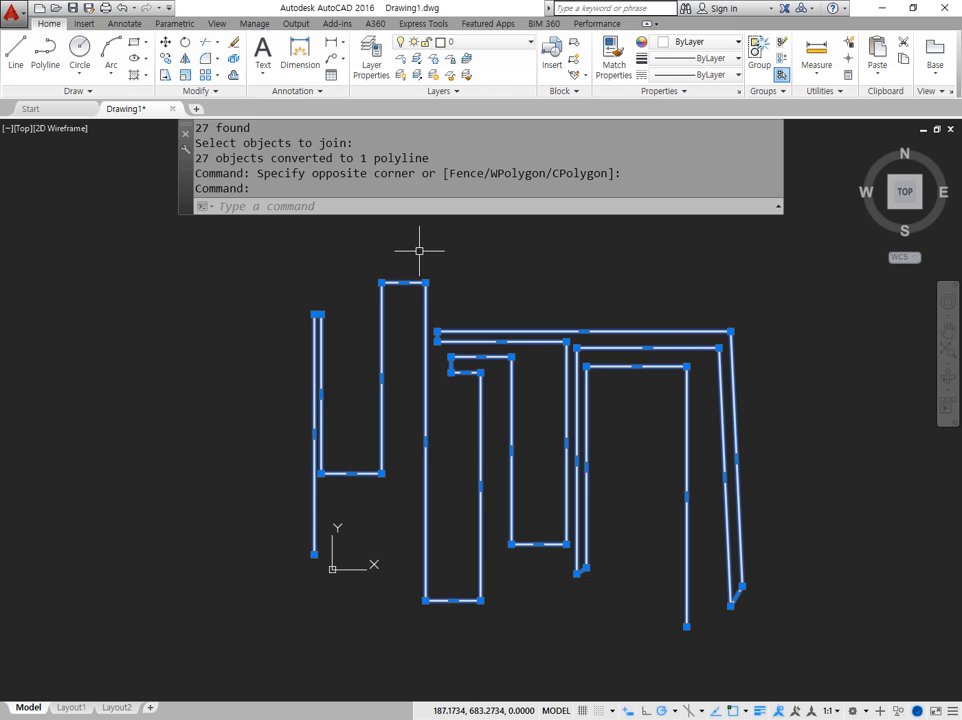
key(Escape)
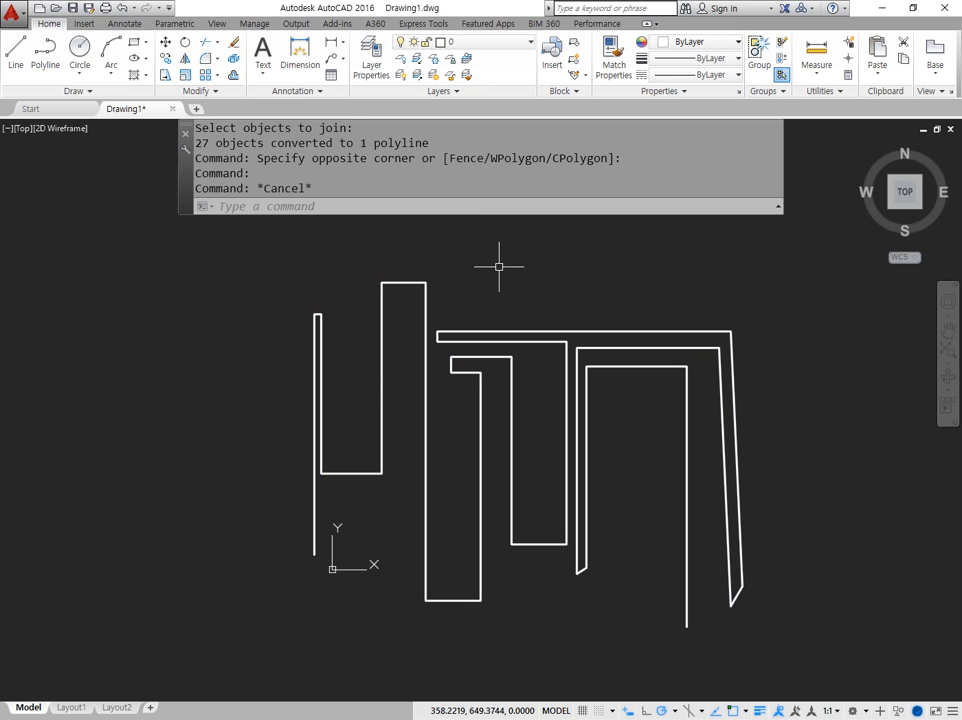